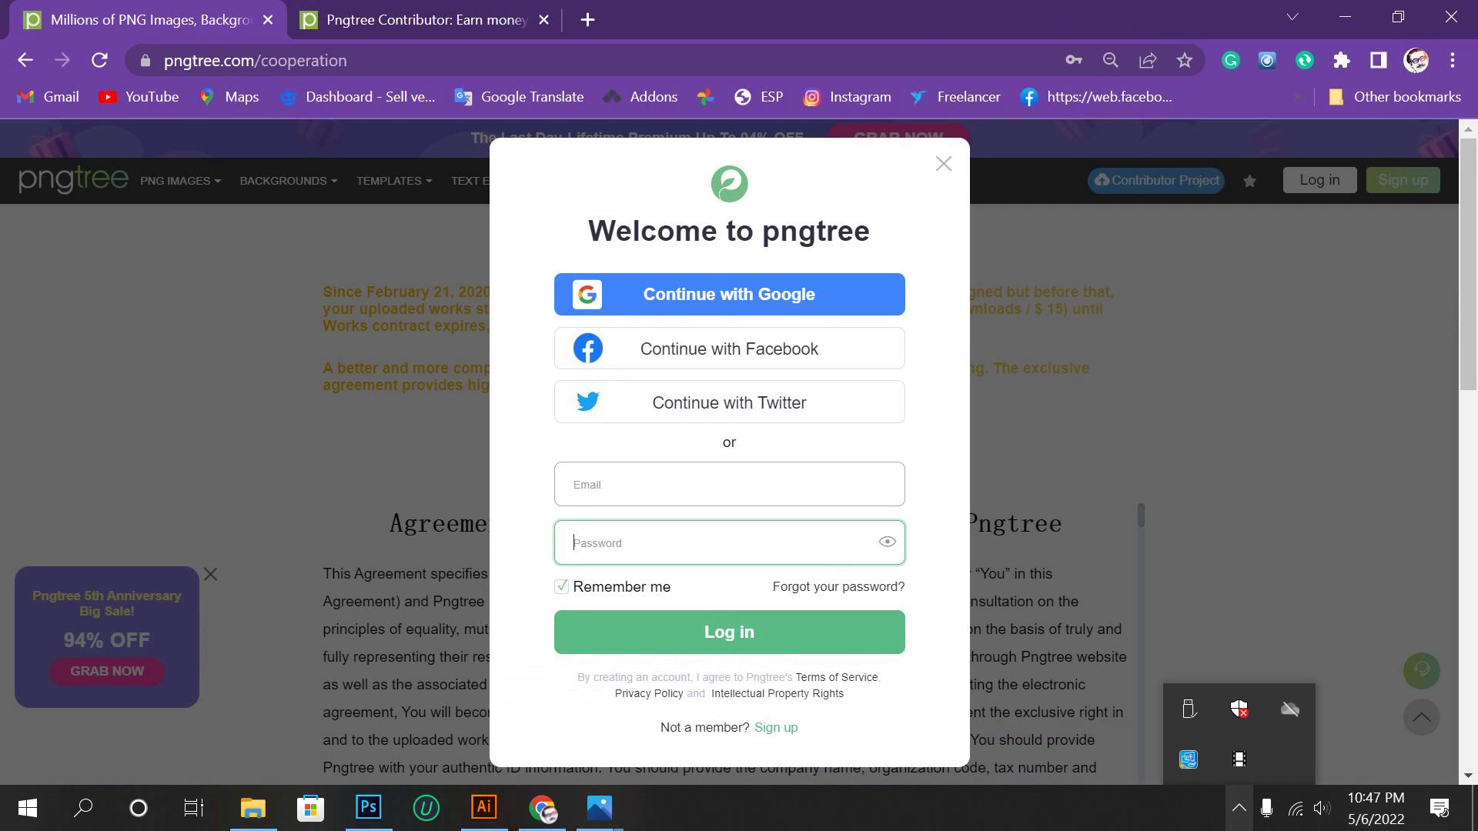
# Dismiss the tray overflow panel and bring up the Pngtree Uploading System dashboard showing zero counts.
pyautogui.click(1239, 808)
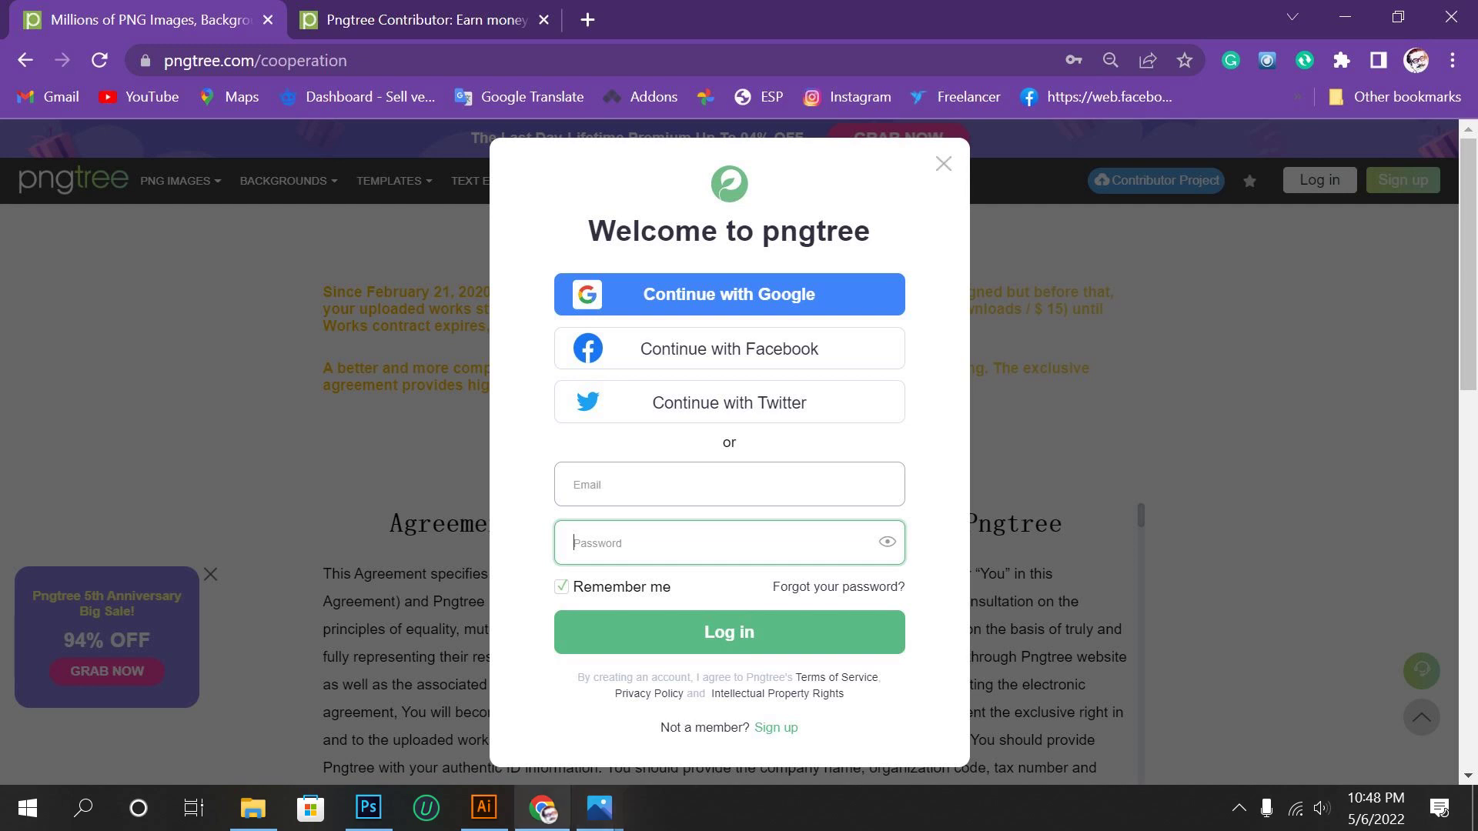
pyautogui.click(542, 809)
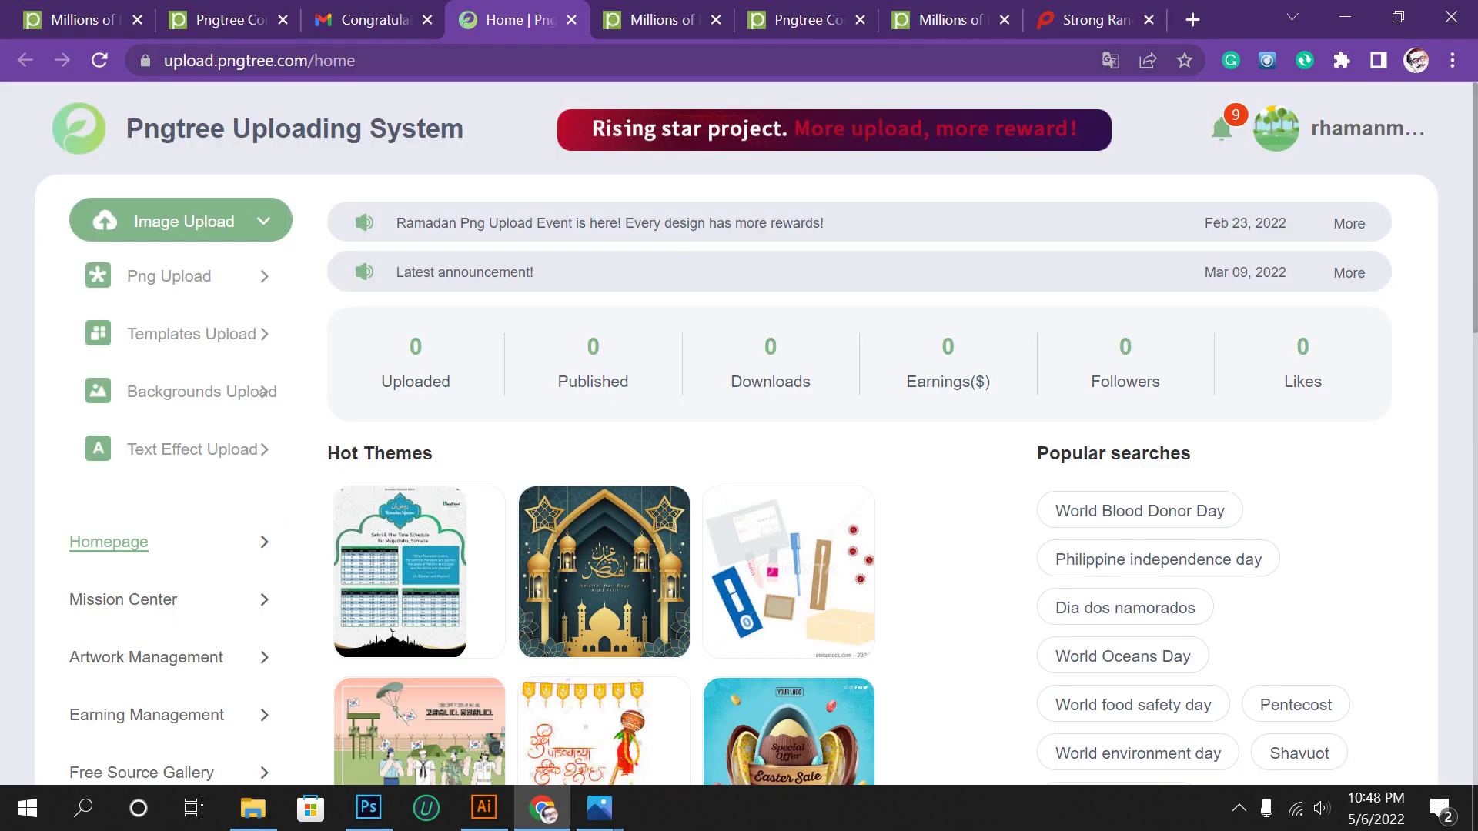
# Check the full Pngtree cooperation page URL, then open the saved sign-up screenshots in Photos.
pyautogui.hotkey('ctrl', '1')
pyautogui.hotkey('ctrl', 'l')
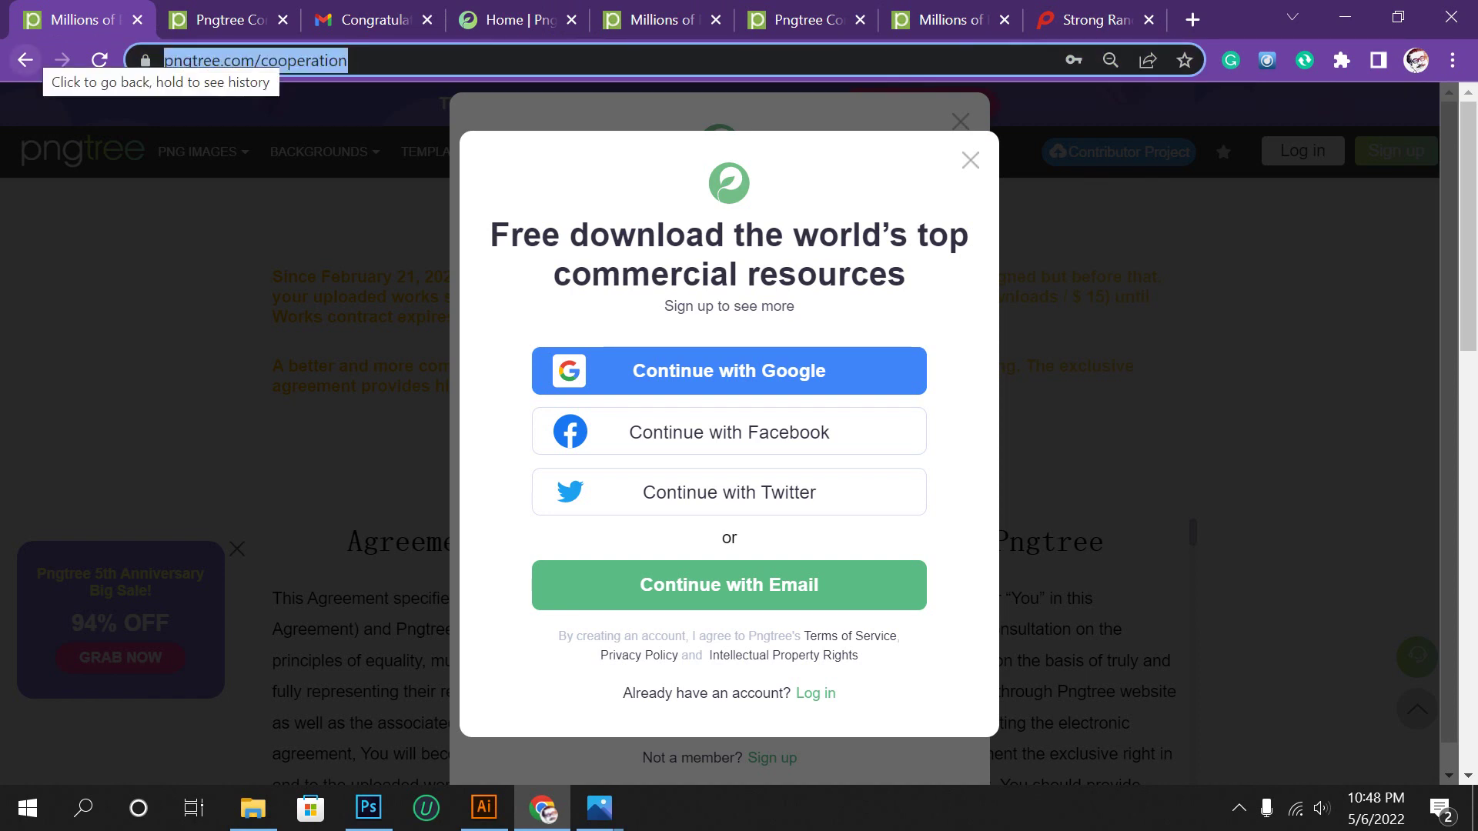
pyautogui.press('End')
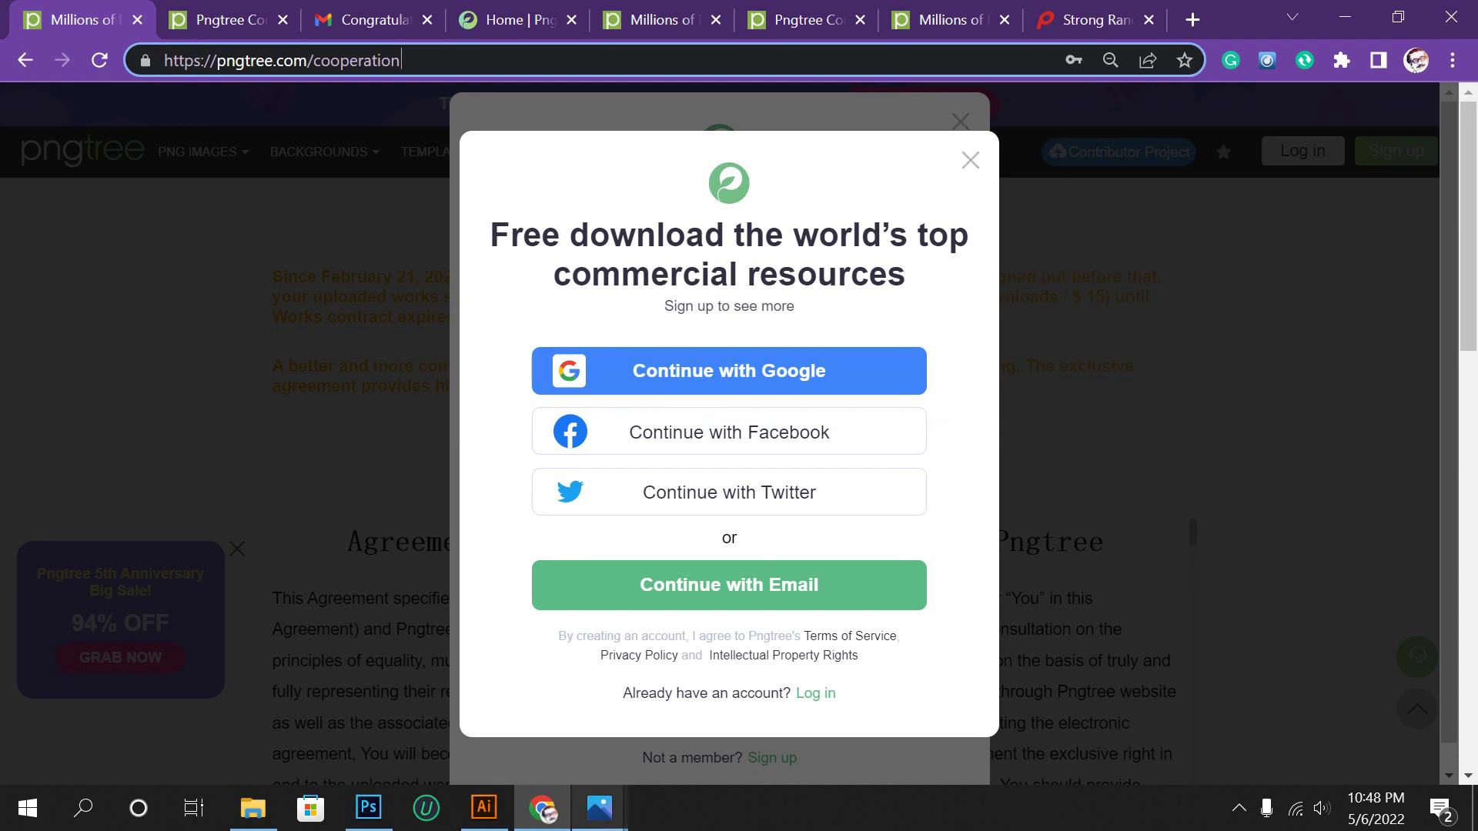
pyautogui.click(720, 662)
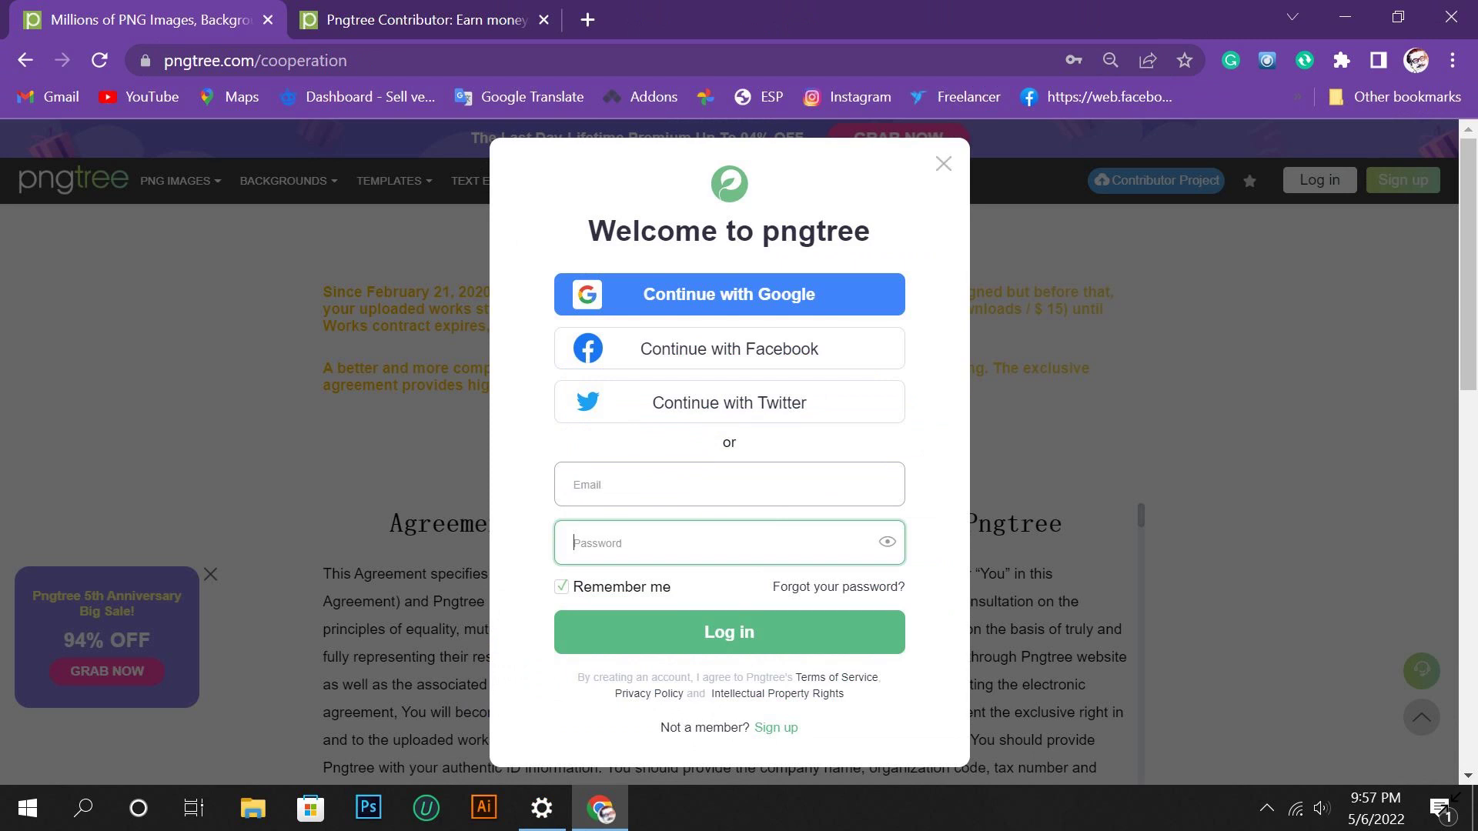
# Step through the screenshots to the Sign up dialog with empty Username, Email and Password fields.
pyautogui.hscroll(3, 1424, 434)
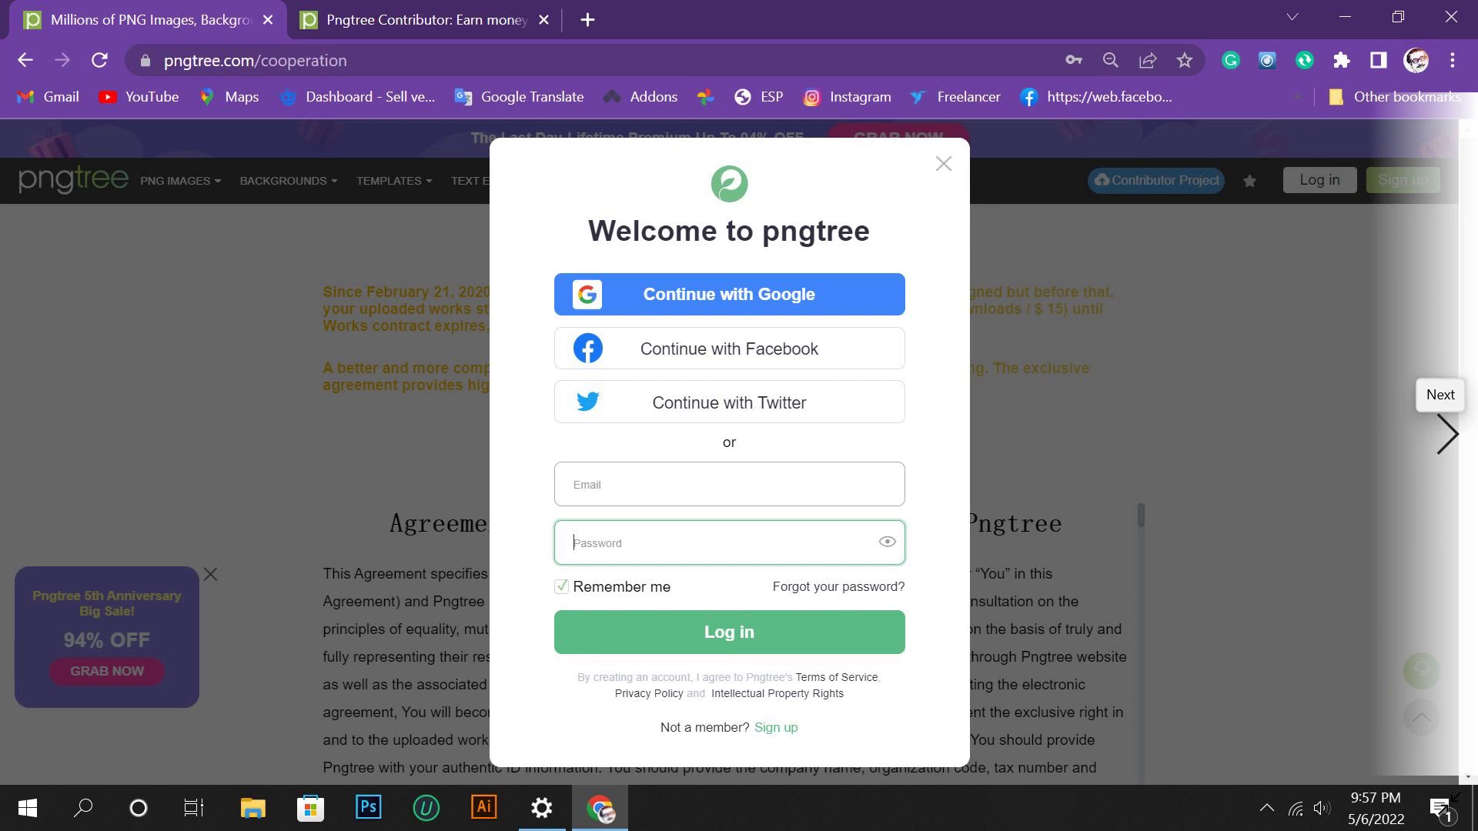
pyautogui.press('Escape')
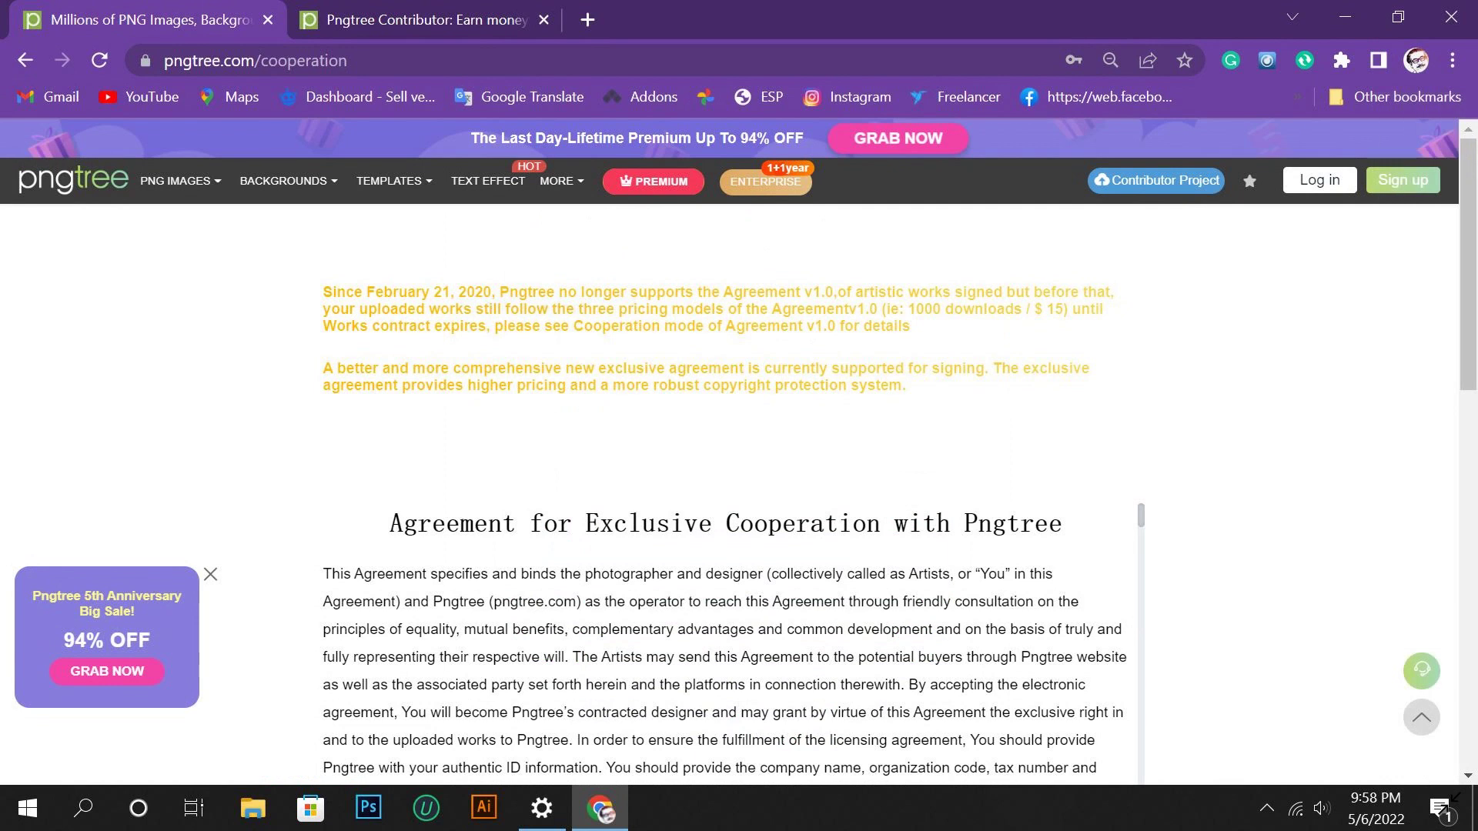
pyautogui.hscroll(3, 730, 446)
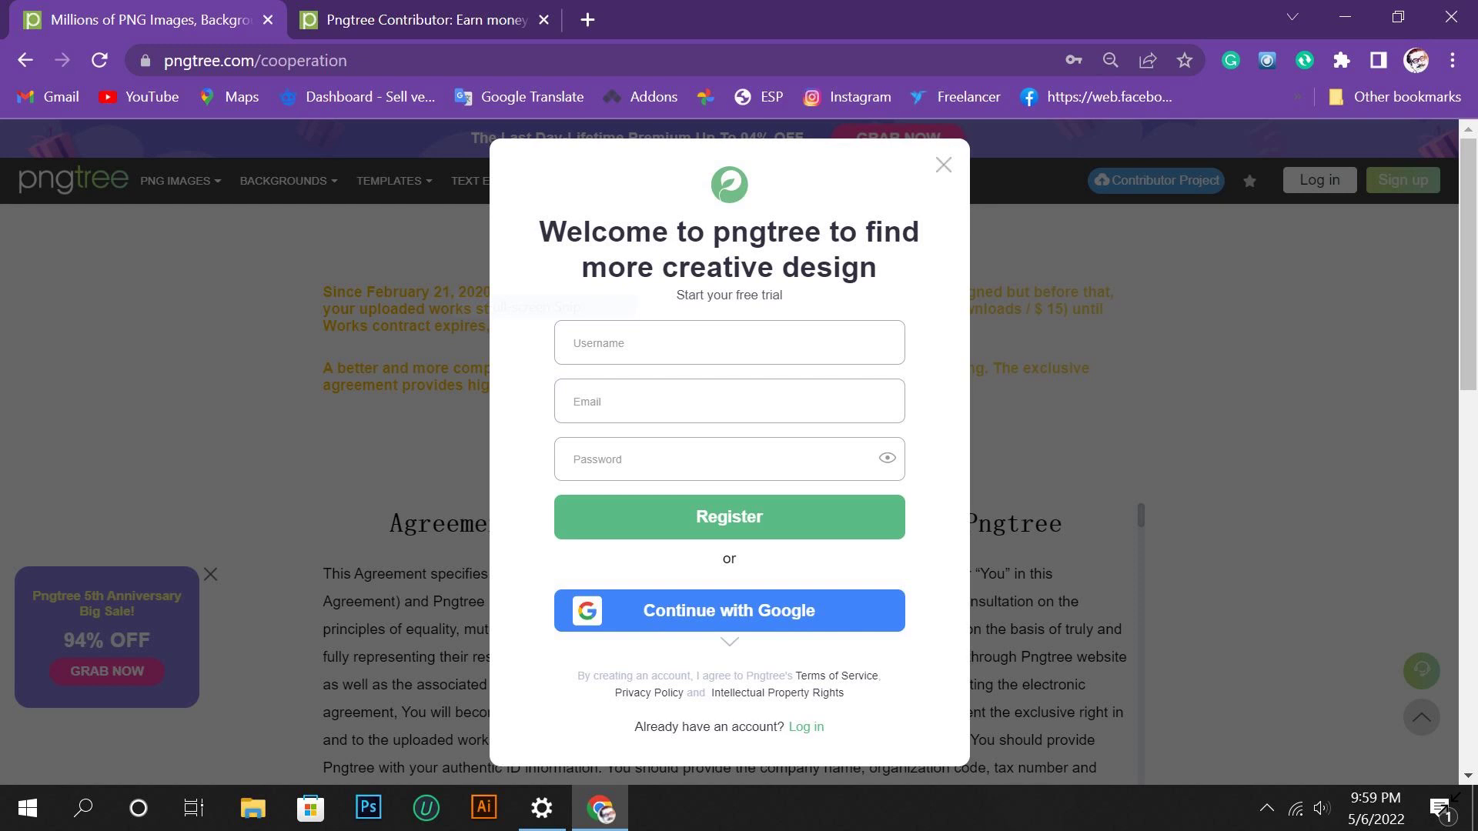
# Page through the generated strong password and completed sign-up to Pngtree's verification e-mail in Gmail.
pyautogui.hscroll(5, 739, 454)
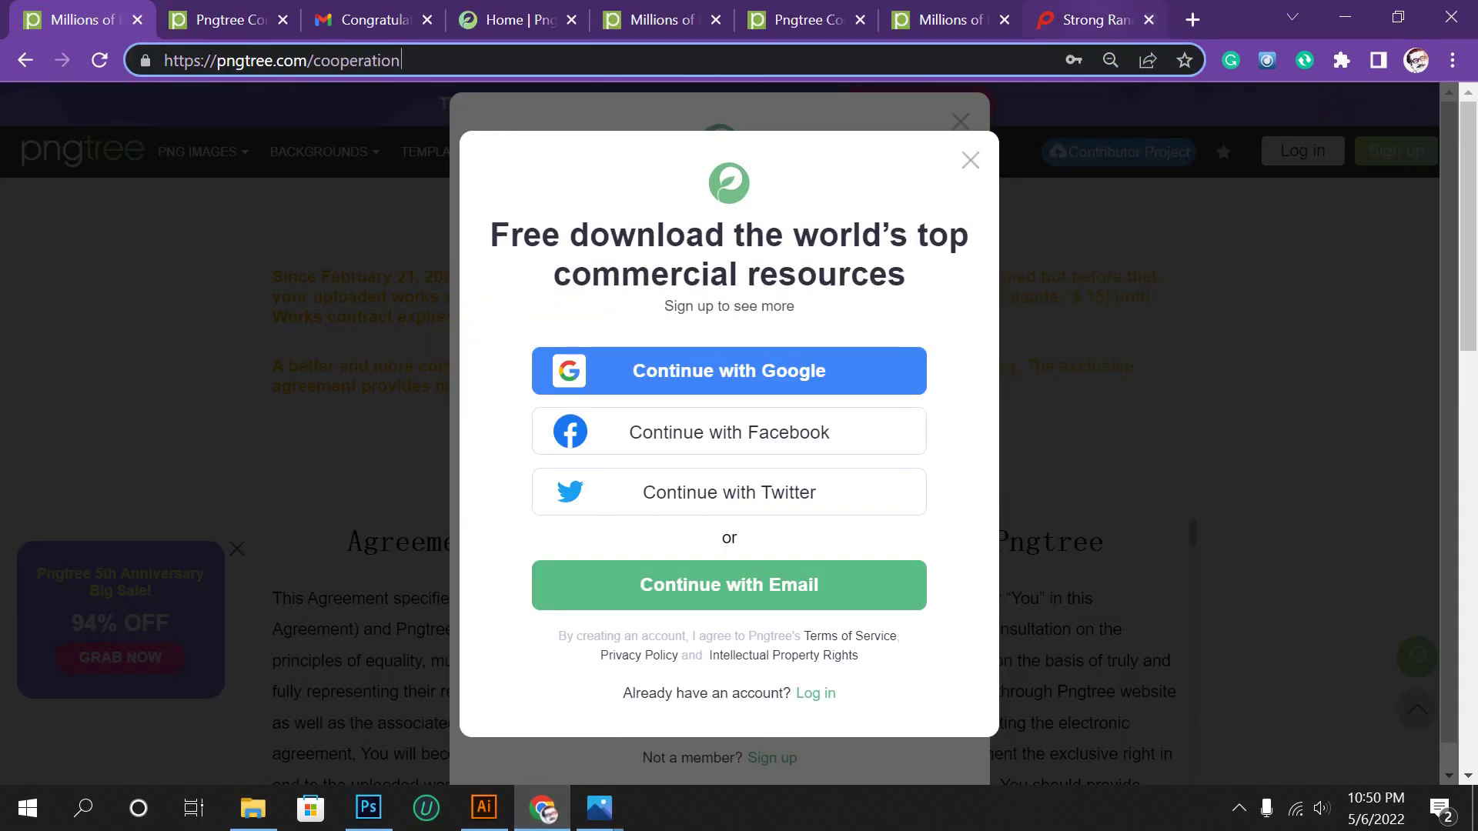
pyautogui.click(1108, 20)
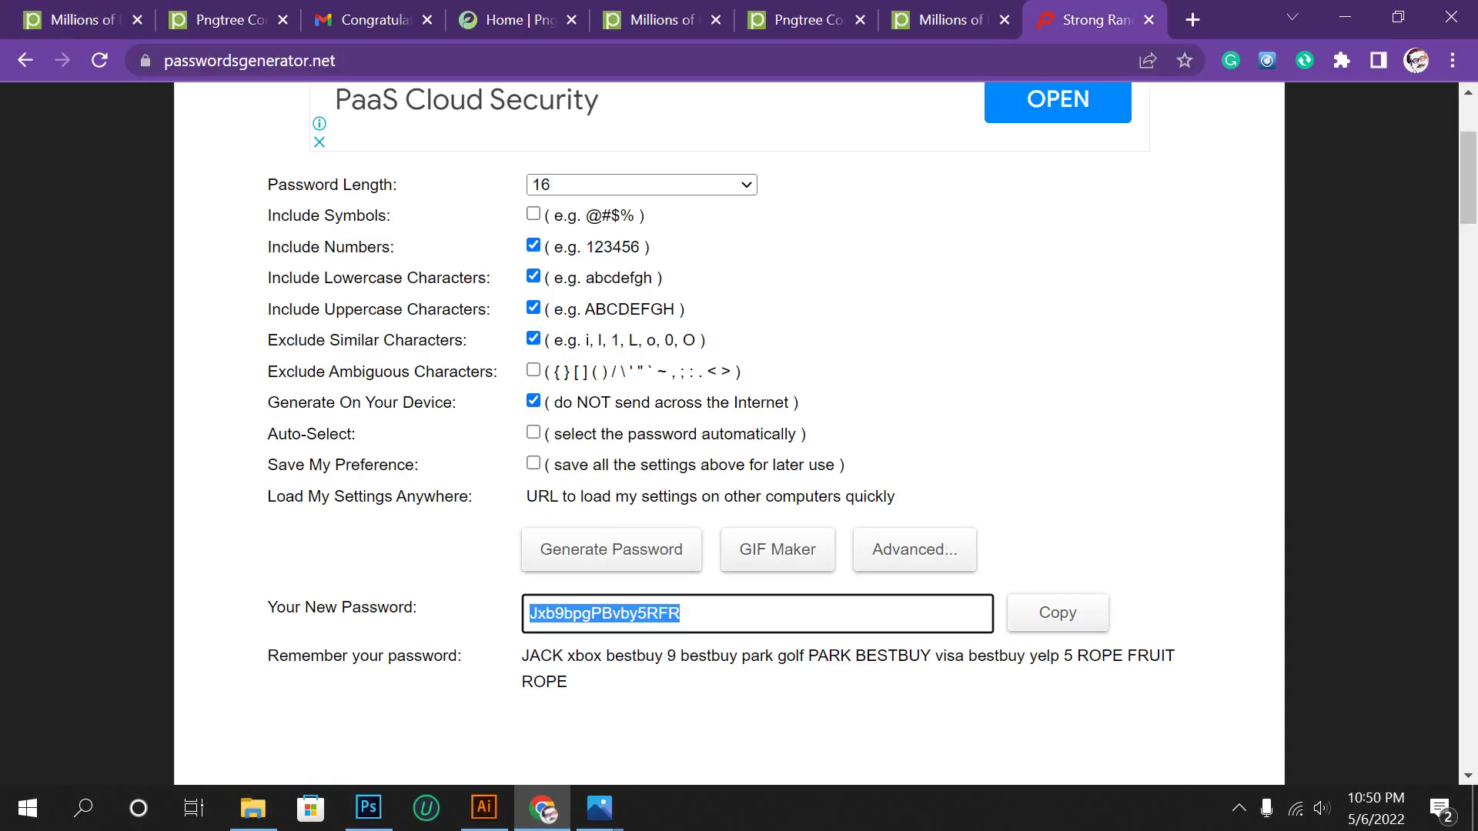
pyautogui.scroll(3, 738, 431)
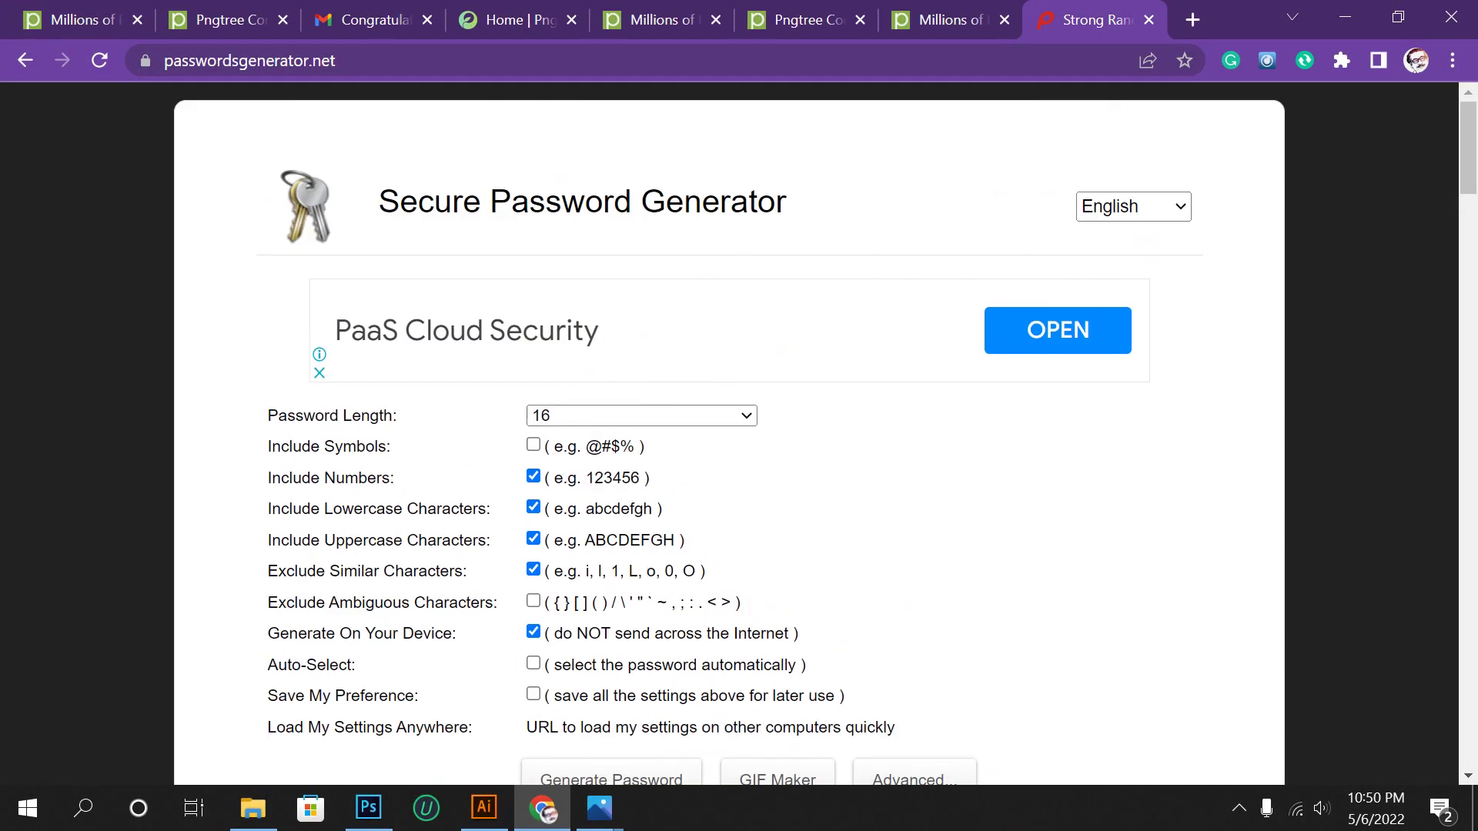
pyautogui.scroll(-5, 739, 431)
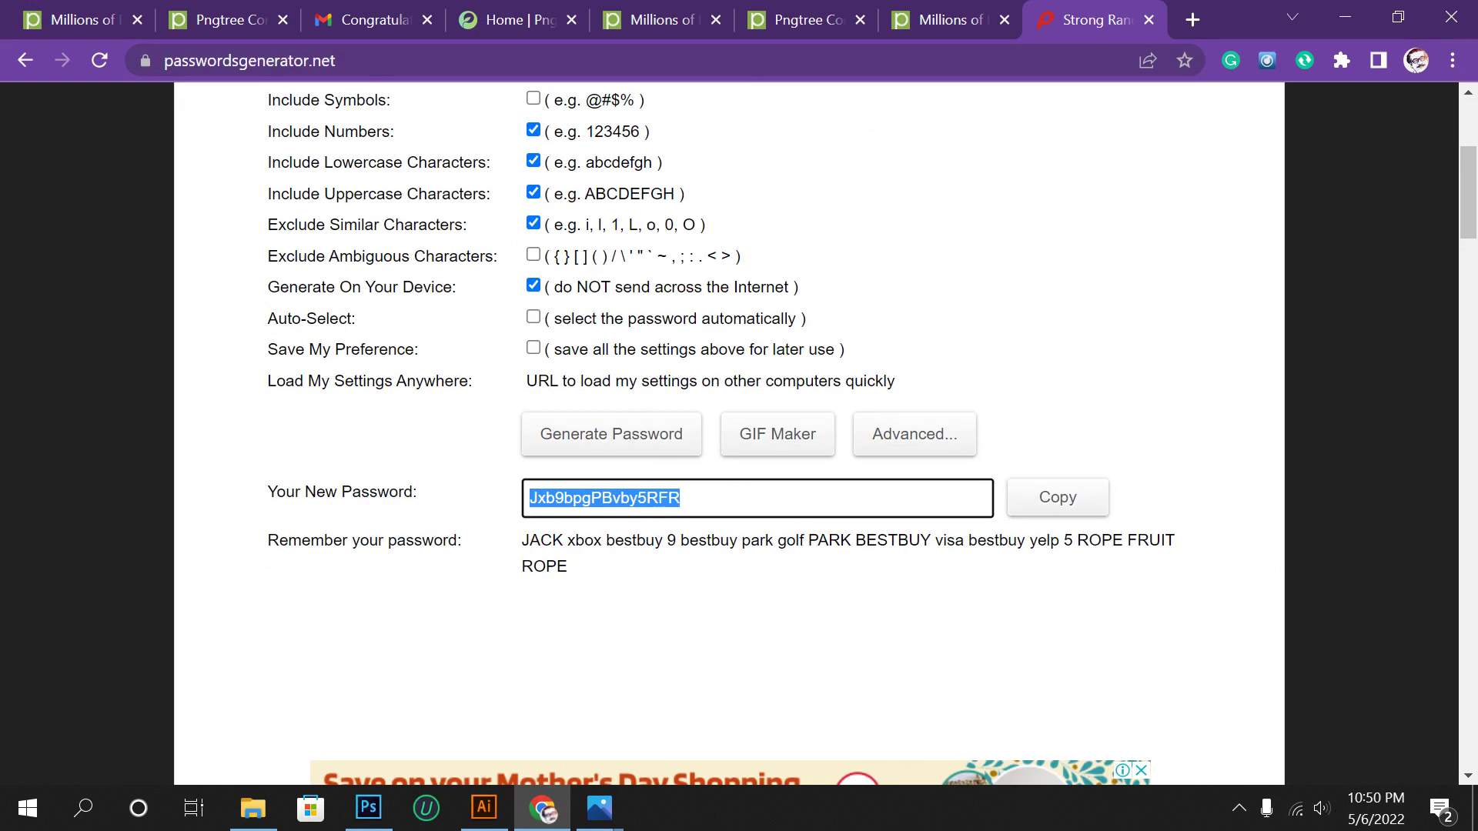
pyautogui.scroll(1, 739, 431)
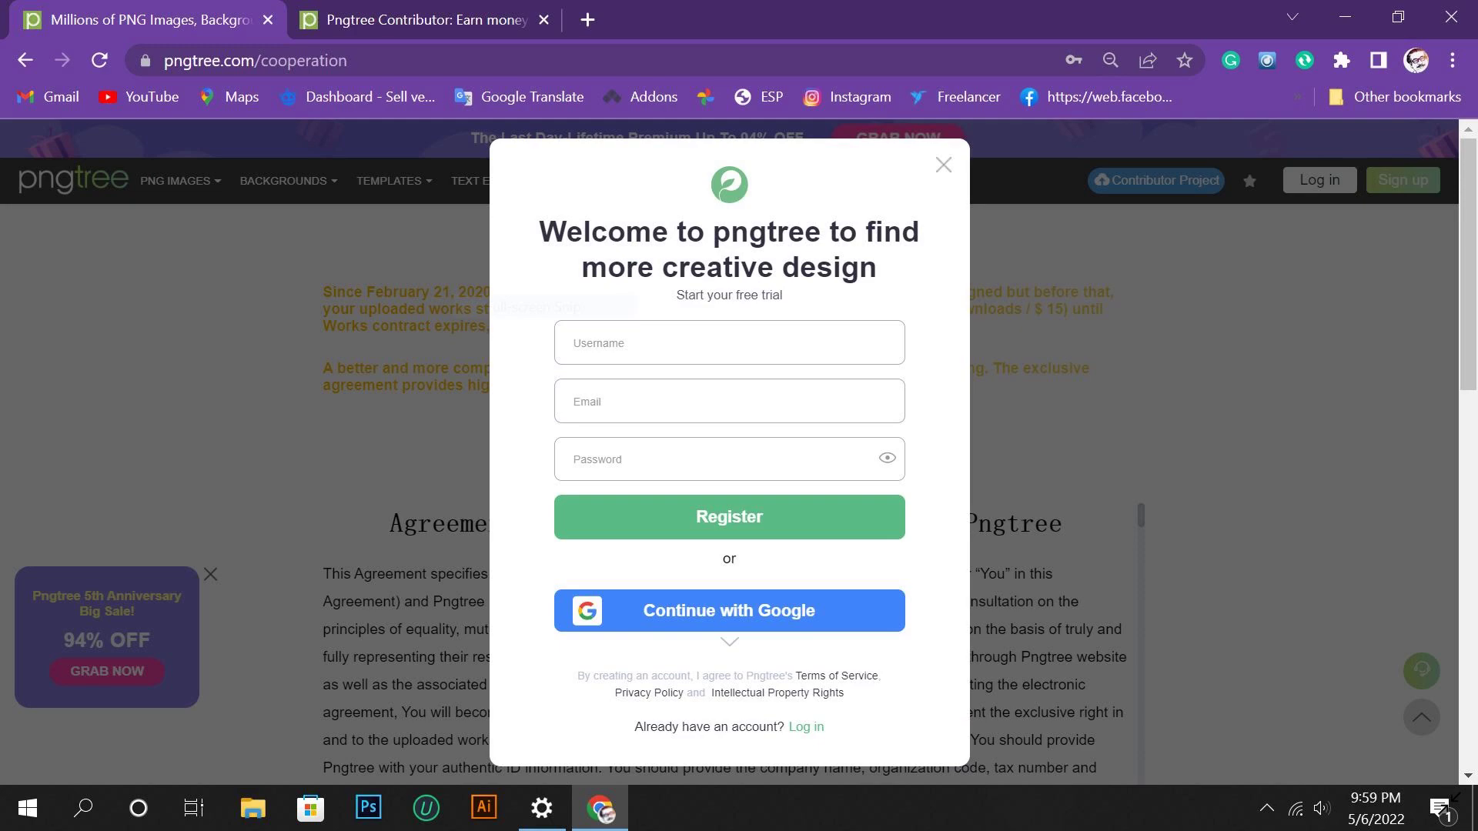
pyautogui.hscroll(3, 739, 431)
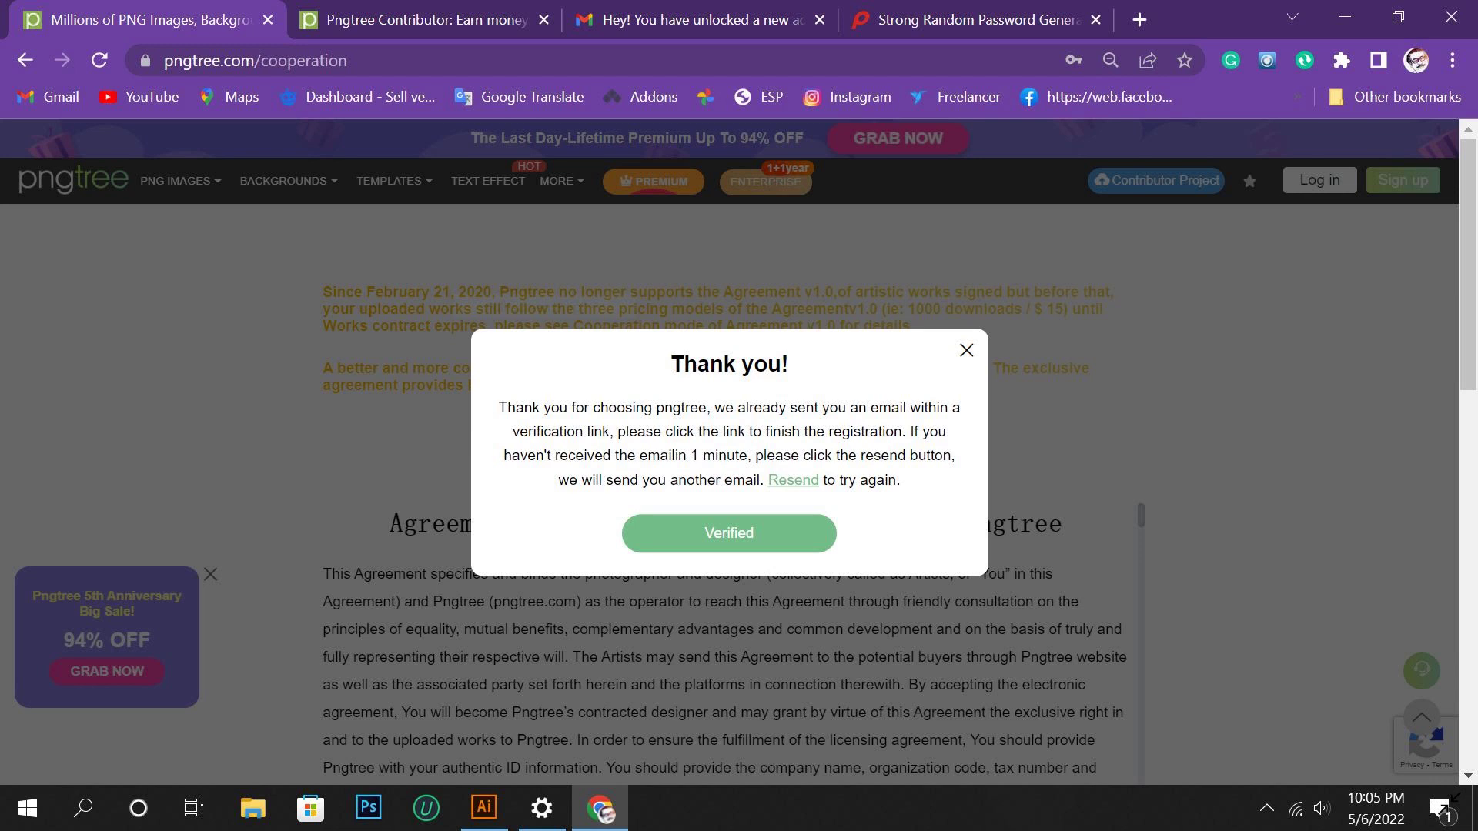
pyautogui.hscroll(5, 1424, 435)
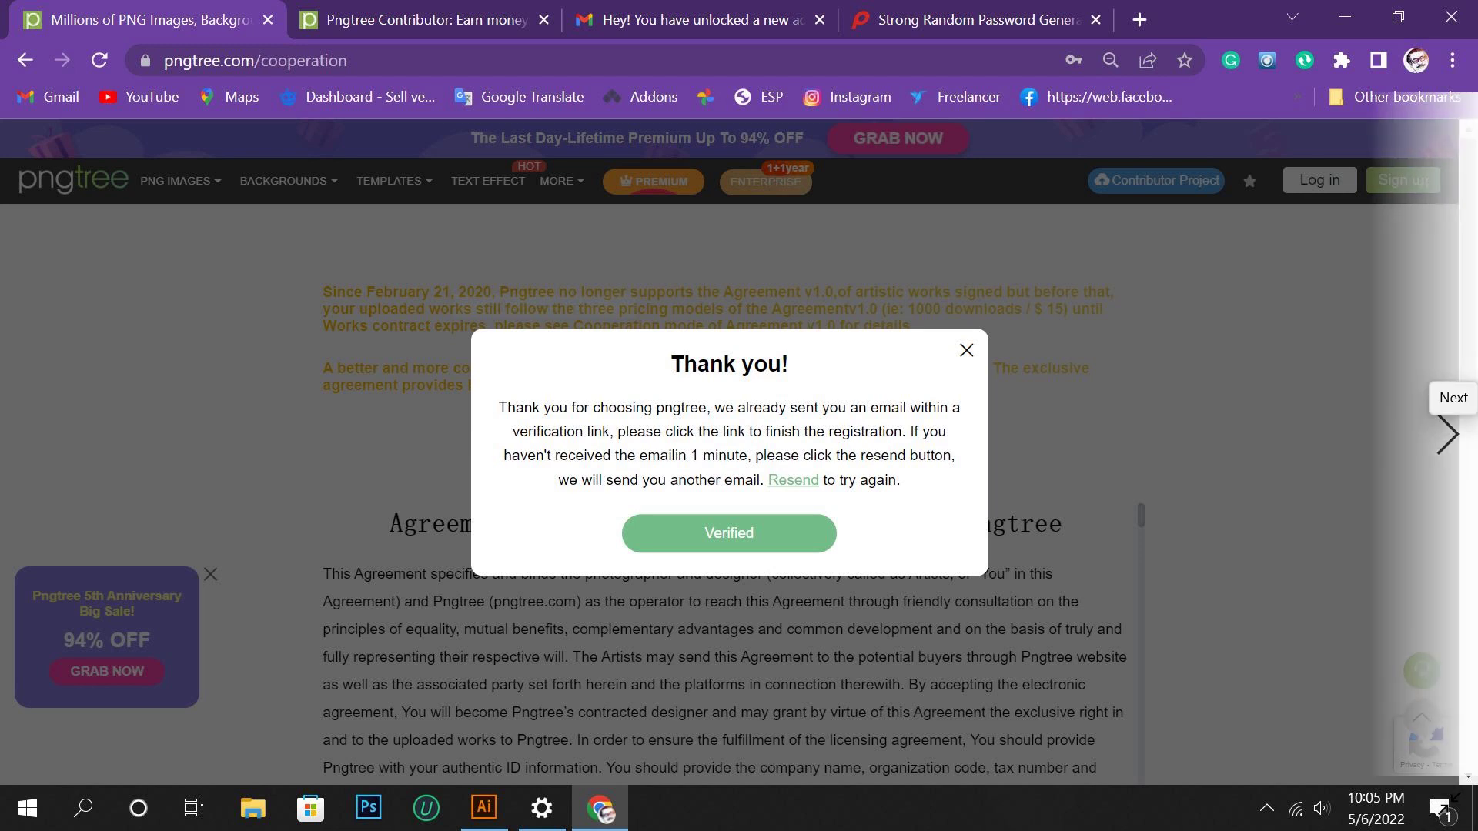
pyautogui.hscroll(5, 1424, 434)
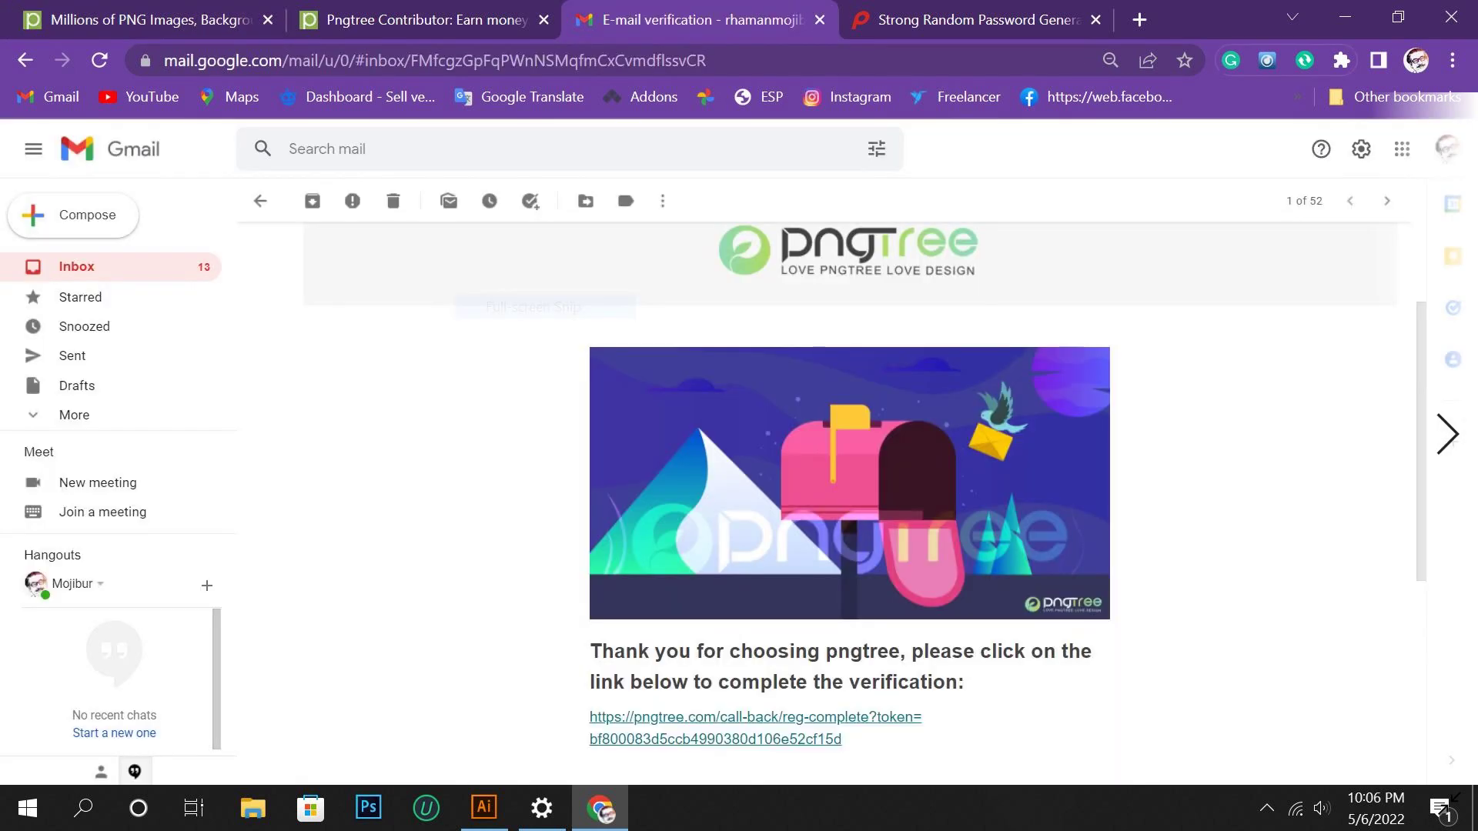
# Advance to the 'Join pngtree exclusive designer team' page opened from the verification link.
pyautogui.hscroll(-3, 847, 461)
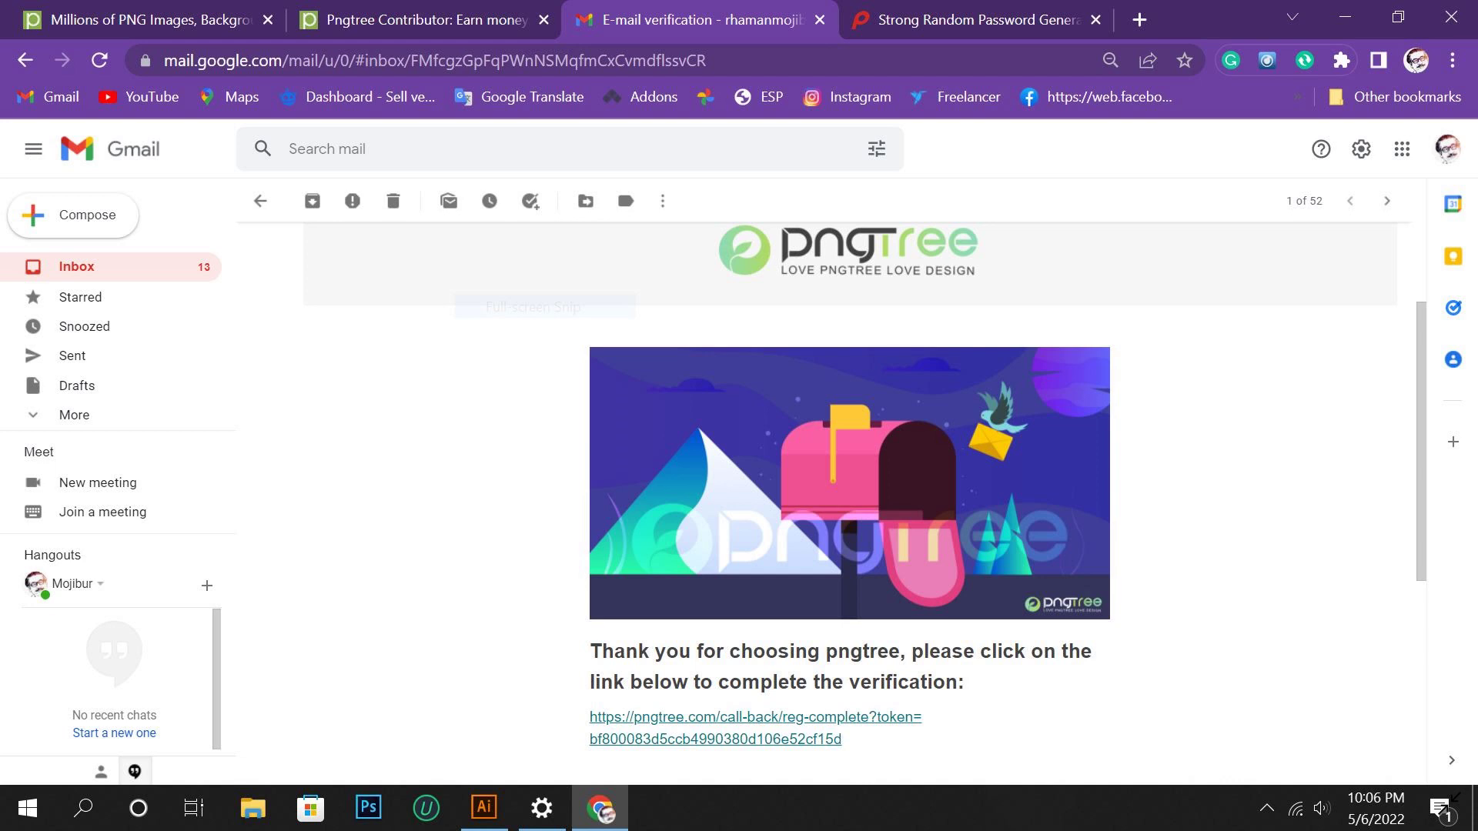
pyautogui.hscroll(3, 846, 462)
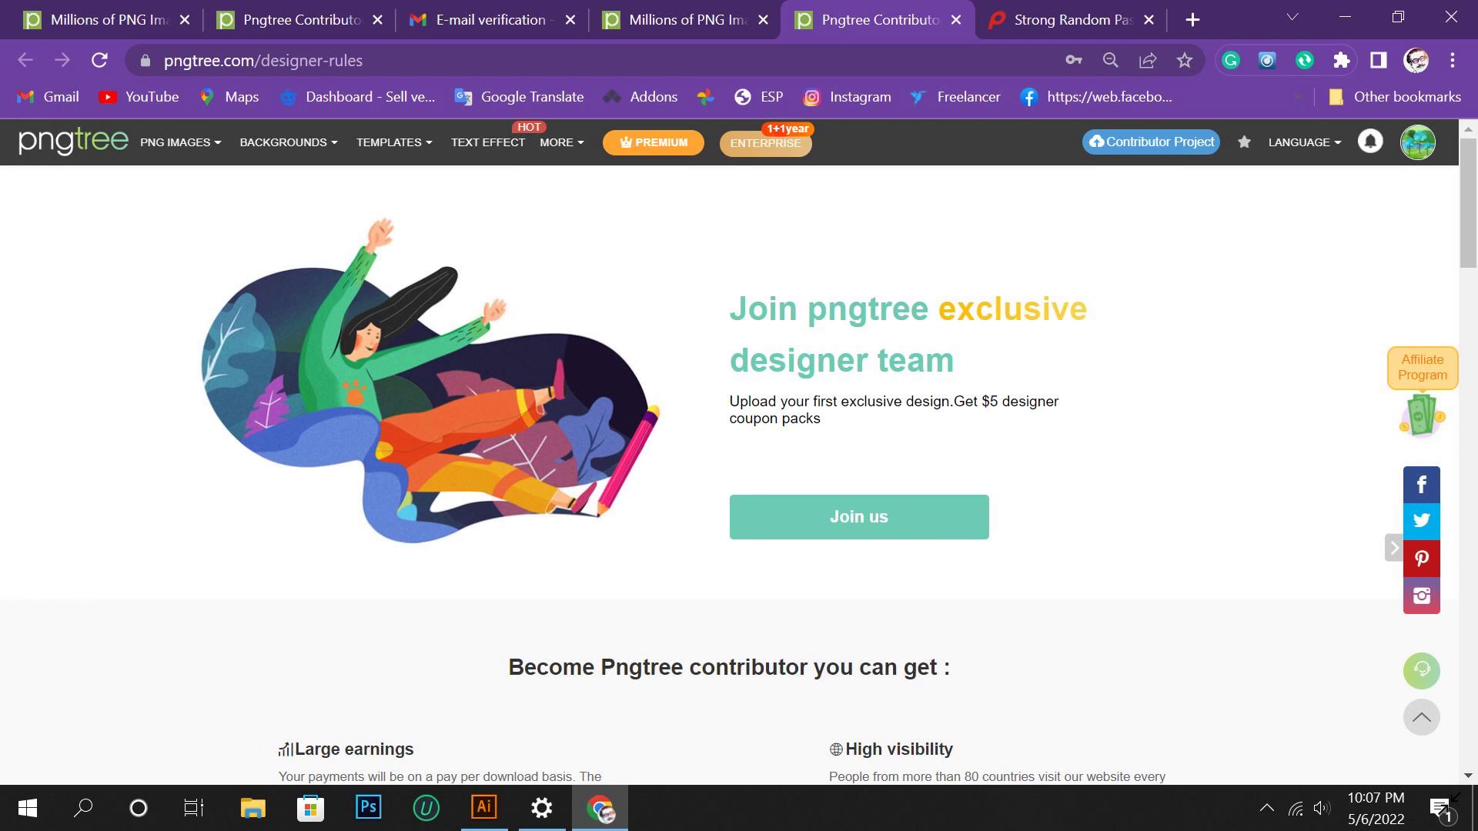
# Move past Join us and the anniversary sale popup to the Exclusive Cooperation agreement page.
pyautogui.hscroll(-5, 739, 462)
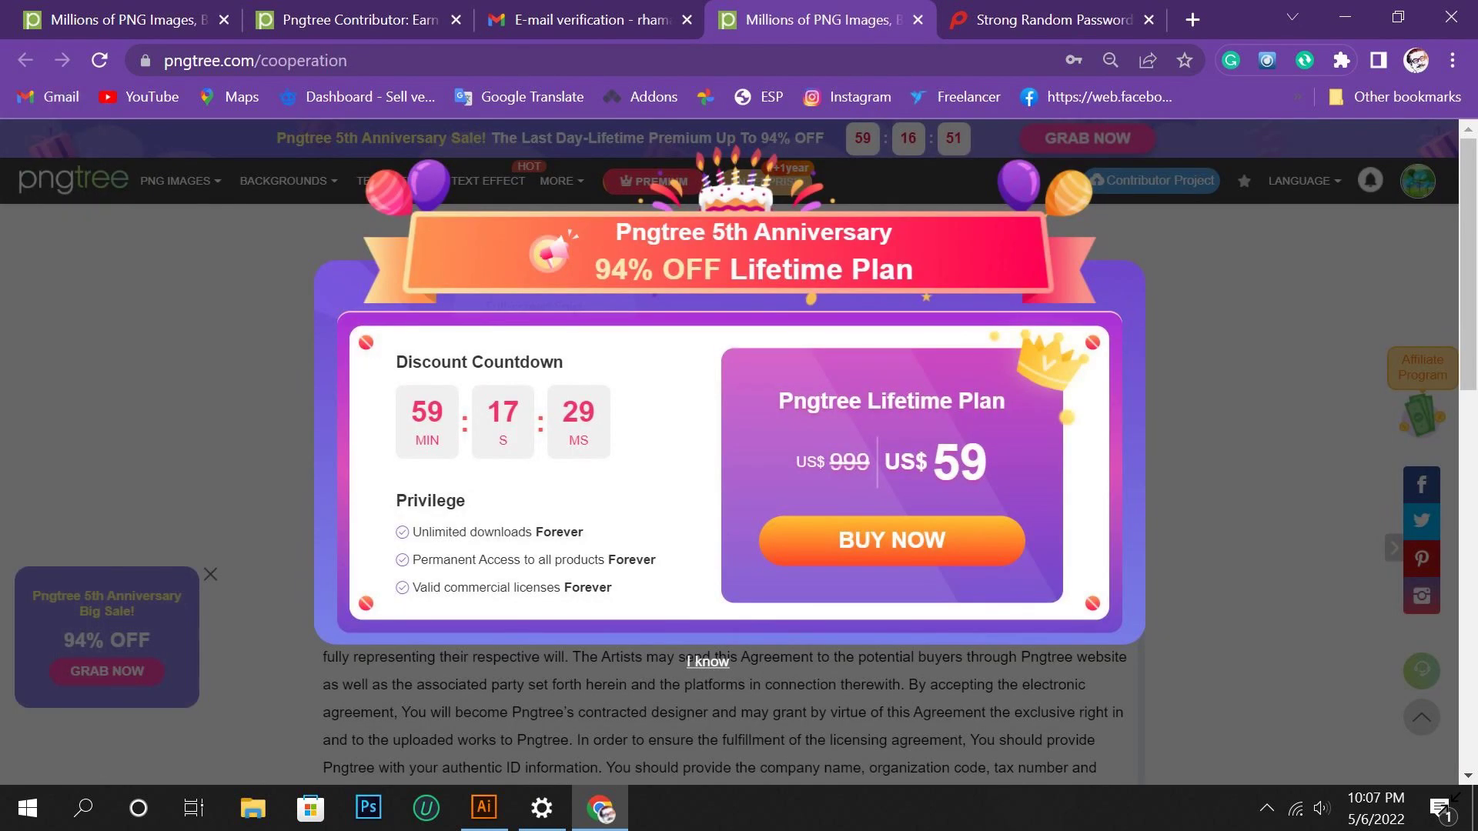
pyautogui.hscroll(3, 739, 462)
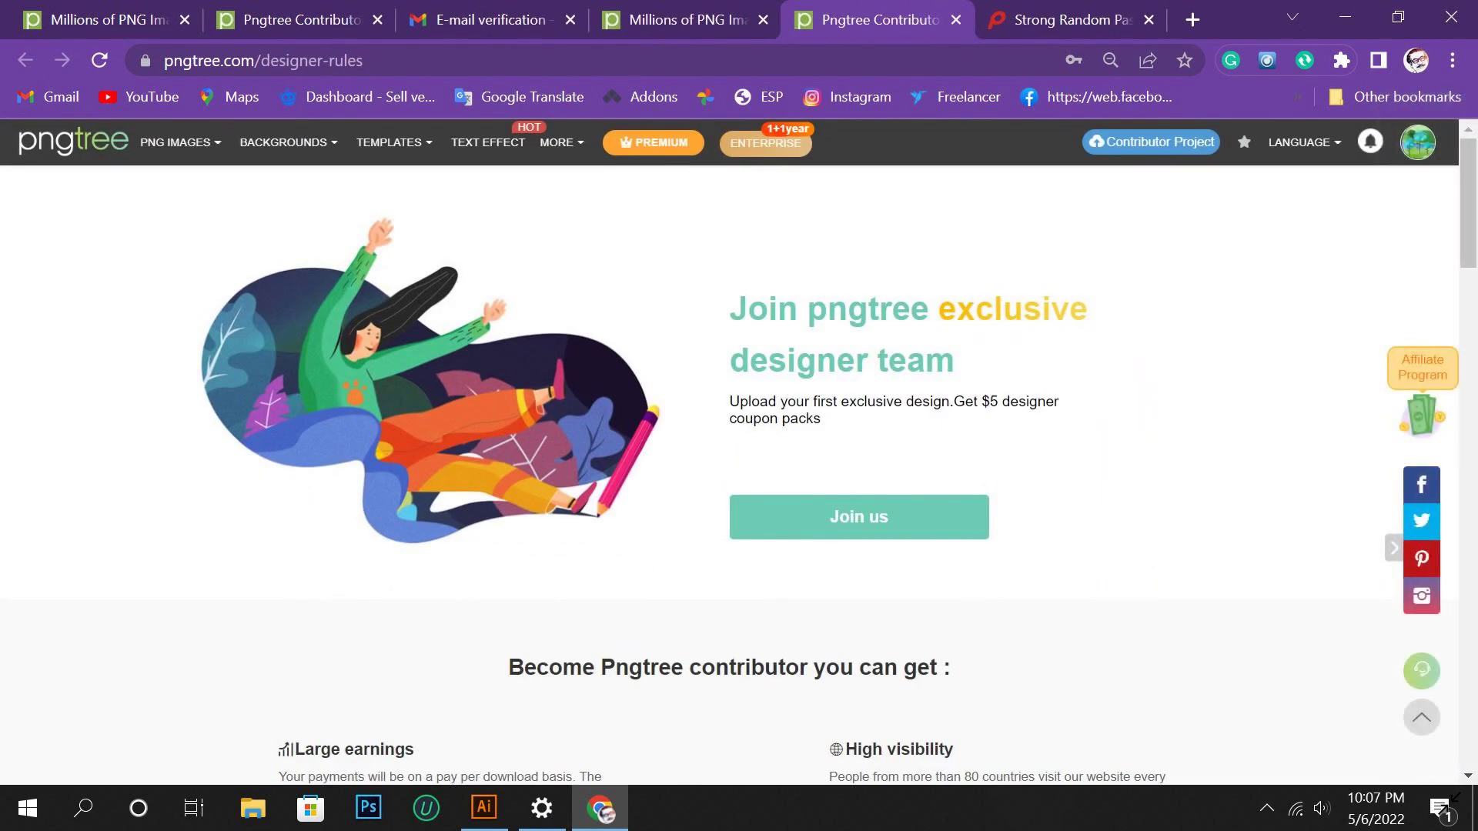
pyautogui.hscroll(3, 739, 462)
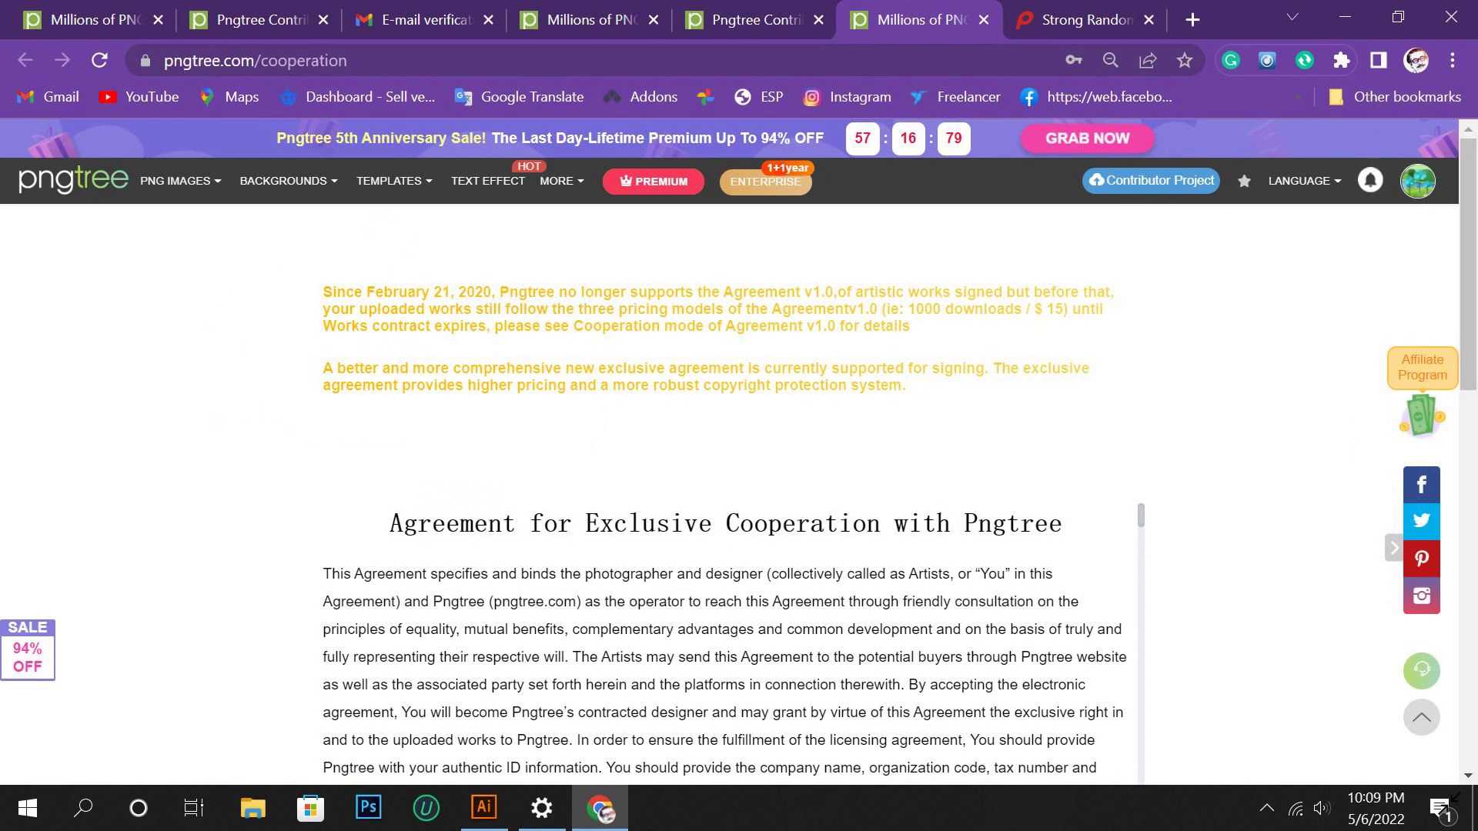
# Accept the agreement and reach the Profile form with name, username, Bangladesh, city and ID number.
pyautogui.hscroll(3, 739, 462)
pyautogui.scroll(-10, 739, 462)
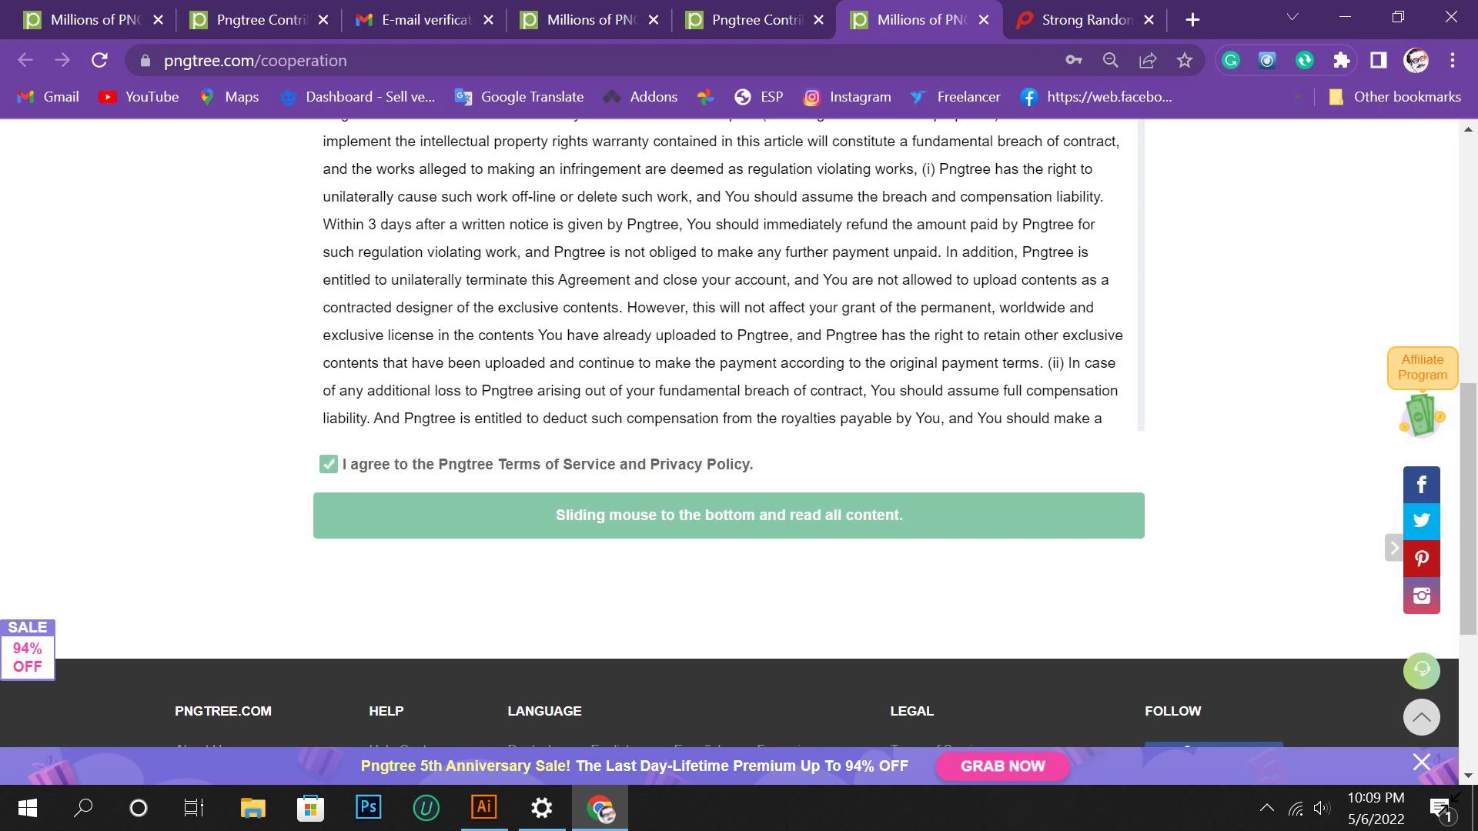
pyautogui.hscroll(3, 1424, 433)
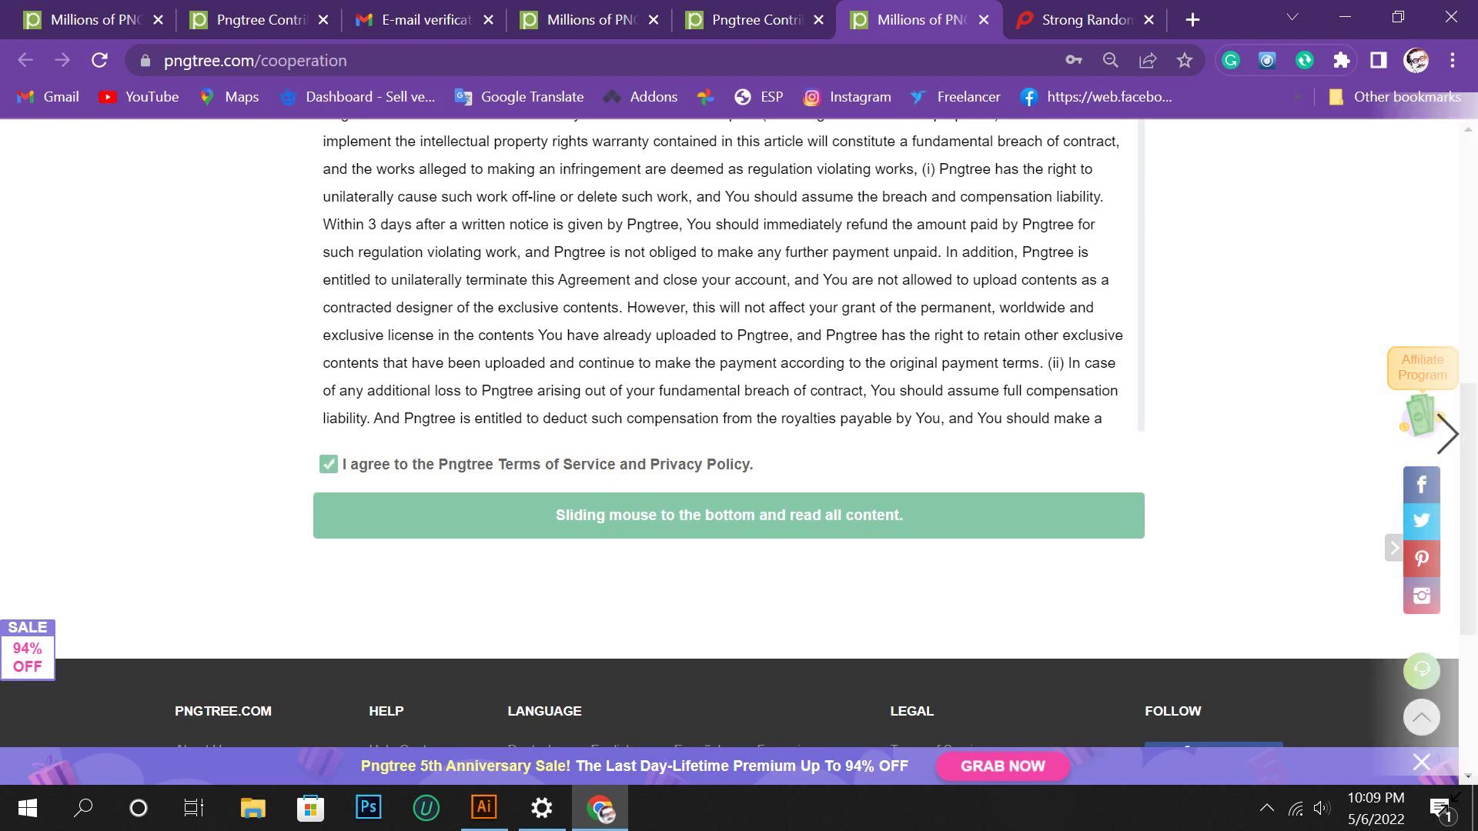
pyautogui.hscroll(3, 729, 308)
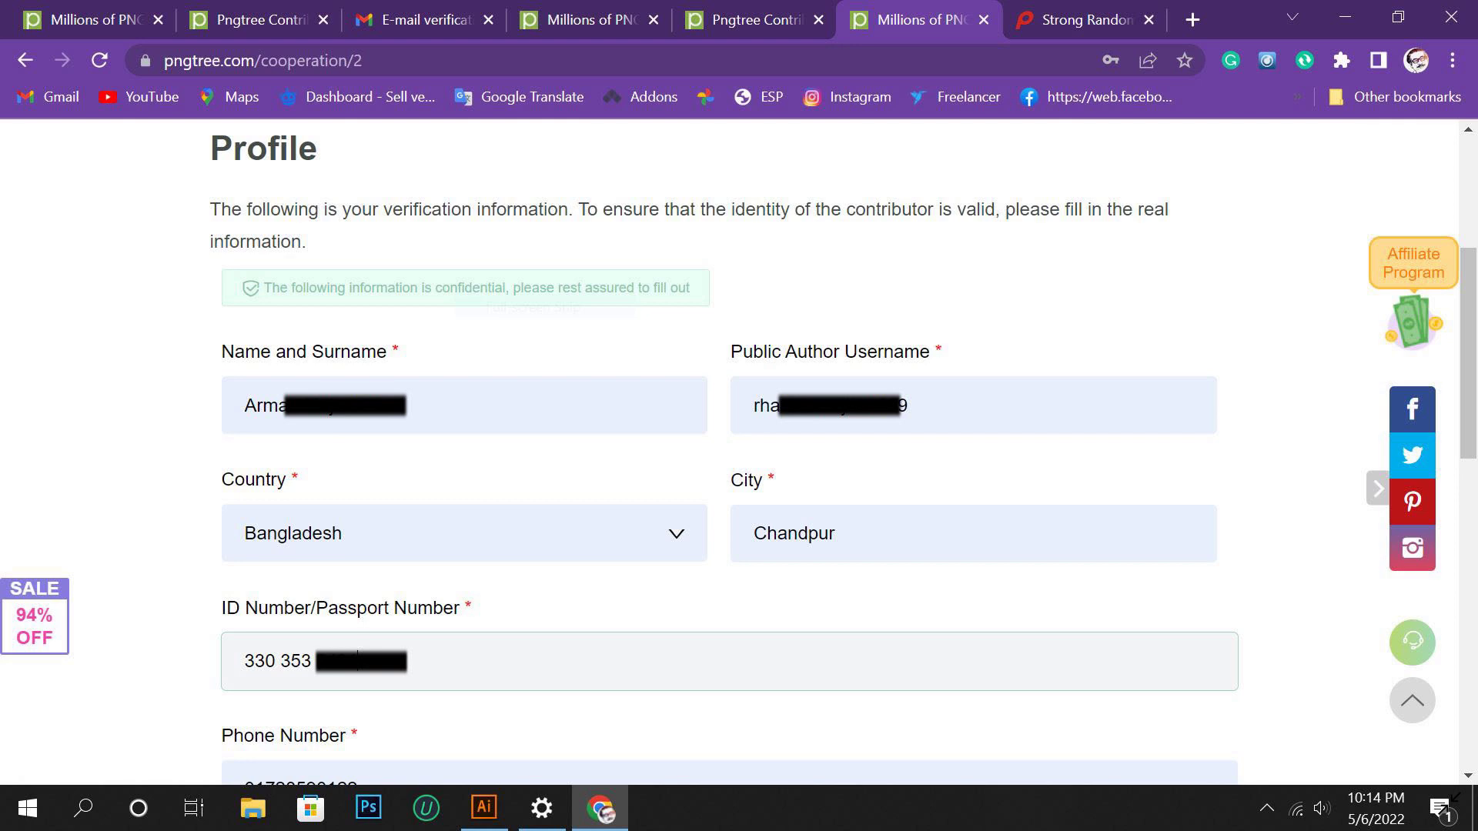
# Add phone number and contact email, then upload the ID card front and reverse photos.
pyautogui.scroll(-5, 739, 461)
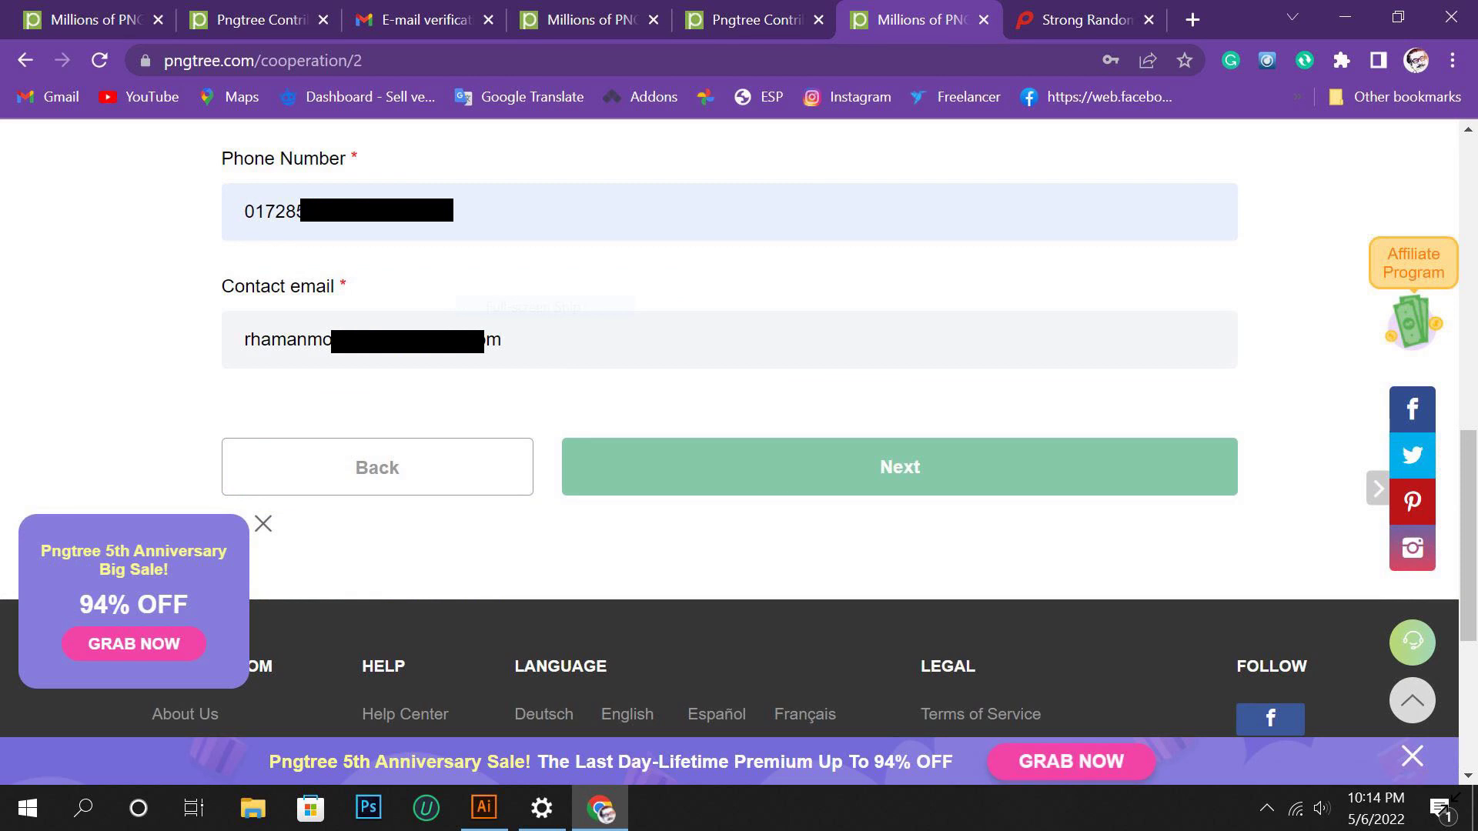
pyautogui.hscroll(5, 738, 431)
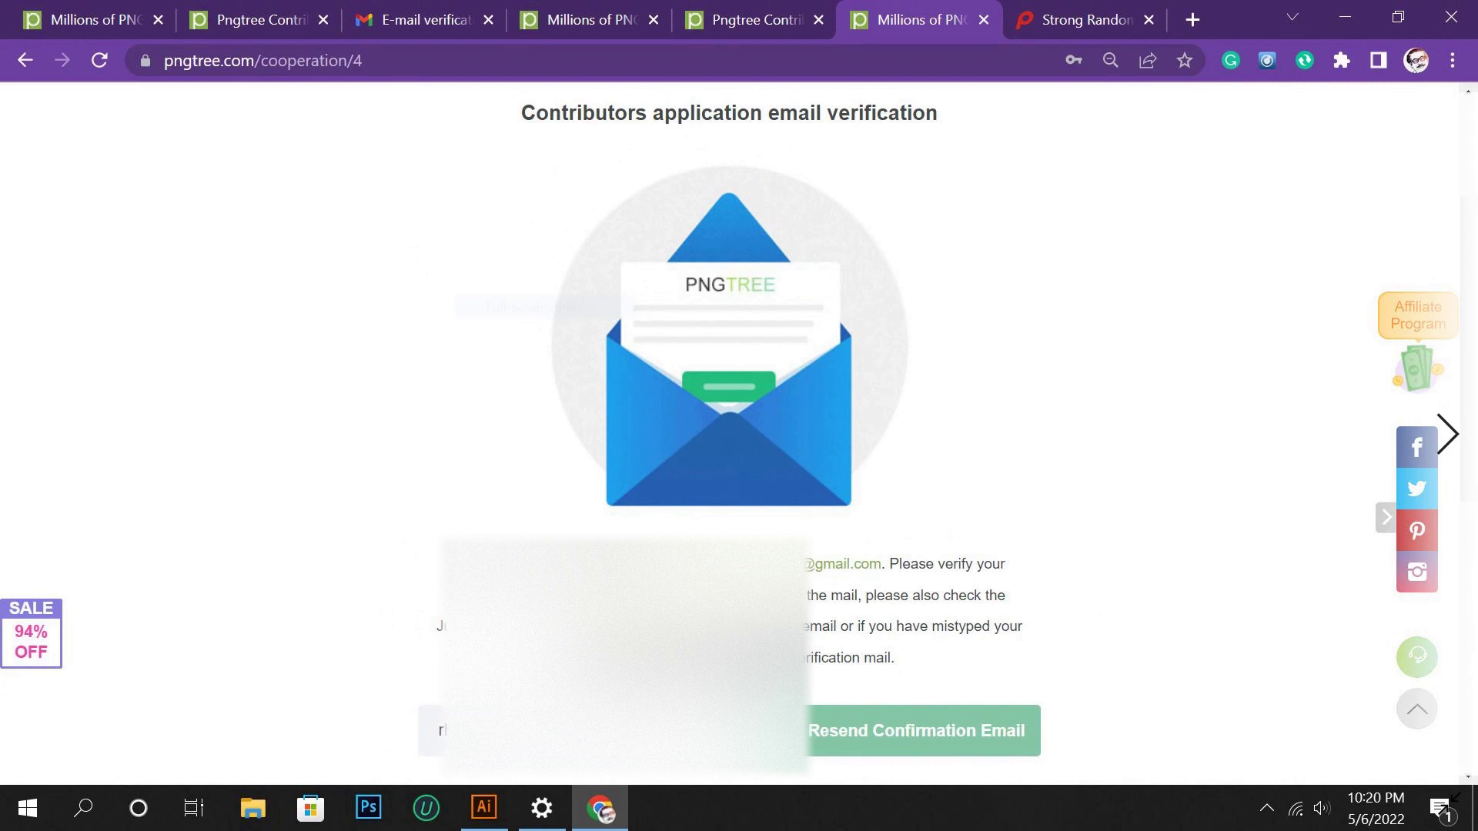
# Switch to the Gmail tab to find Pngtree's new message in the inbox.
pyautogui.hotkey('ctrl', '3')
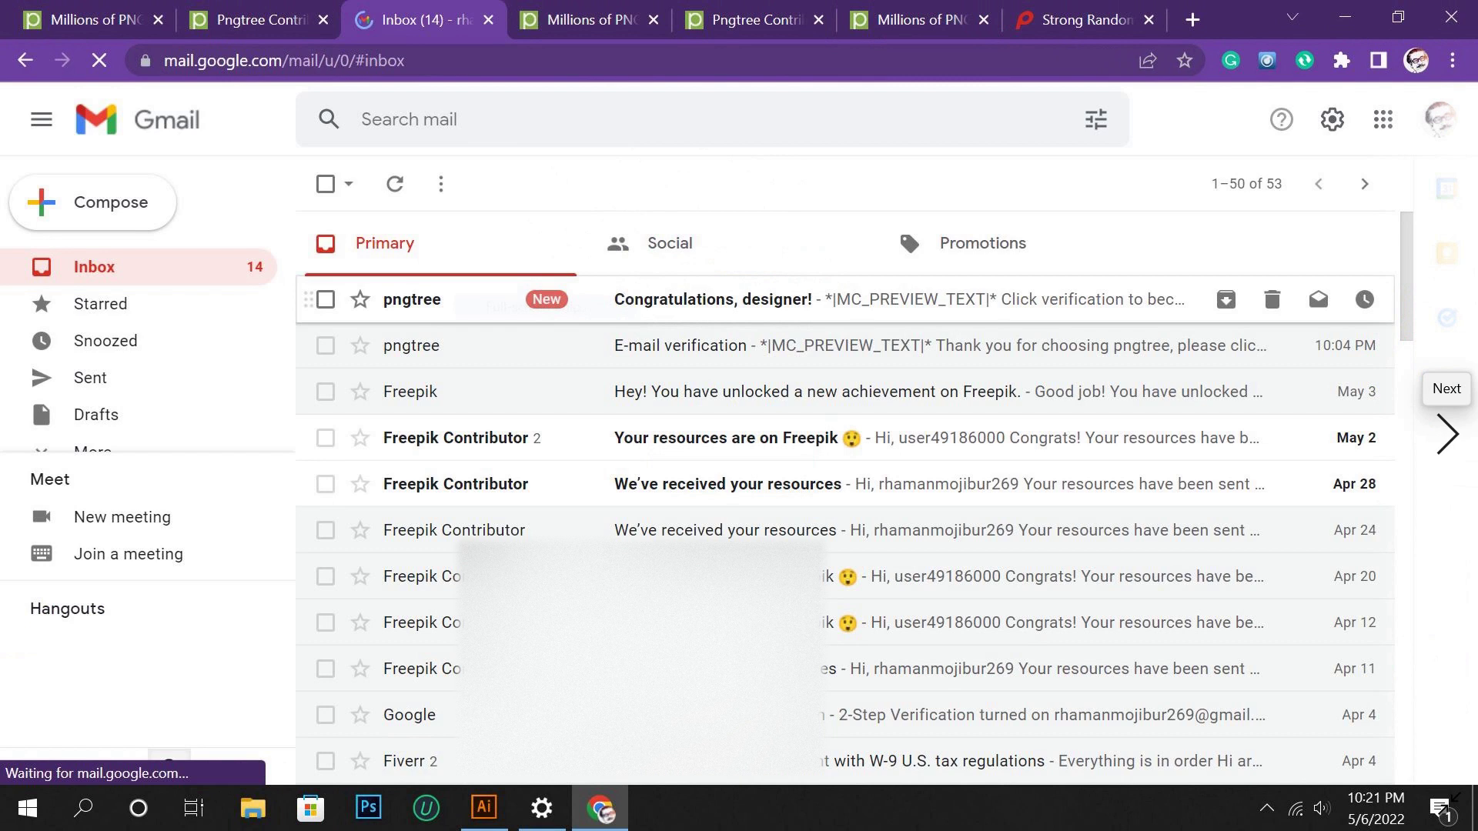
# Open Pngtree's 'Congratulations, designer!' email from the Gmail inbox.
pyautogui.click(846, 299)
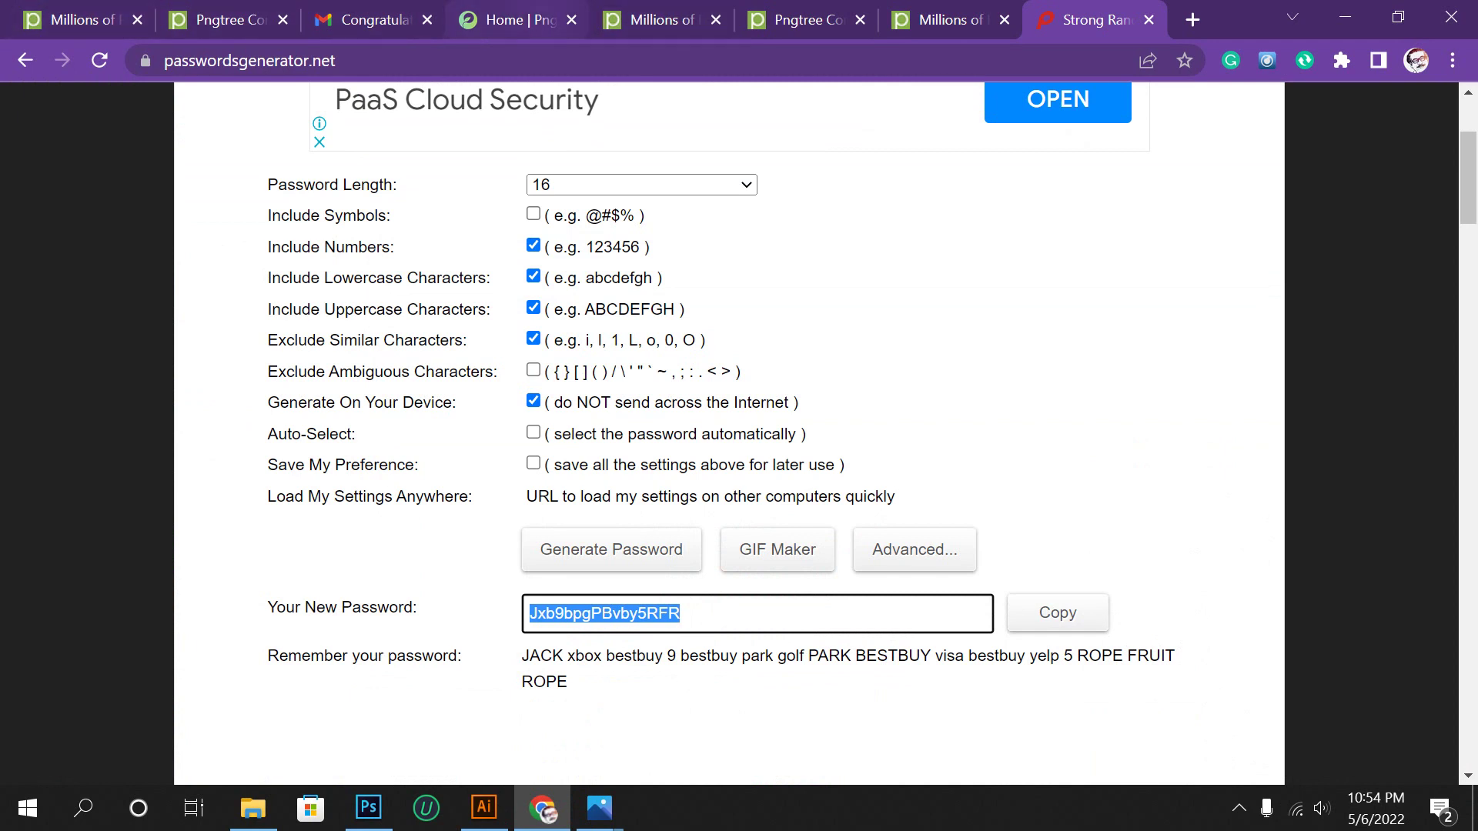
pyautogui.click(508, 19)
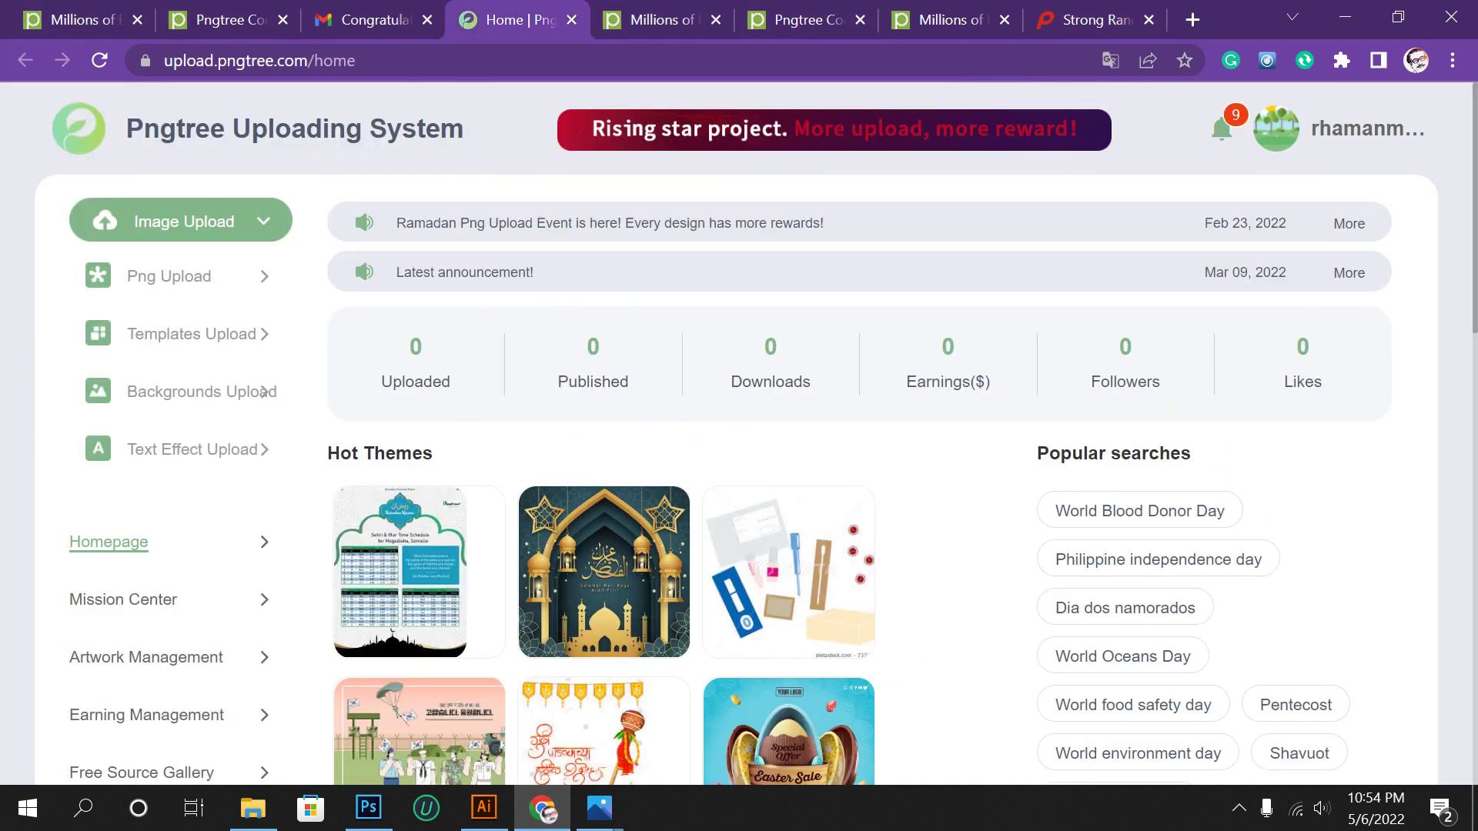
pyautogui.scroll(-4, 739, 431)
pyautogui.scroll(3, 739, 431)
pyautogui.scroll(1, 739, 431)
pyautogui.scroll(-7, 739, 431)
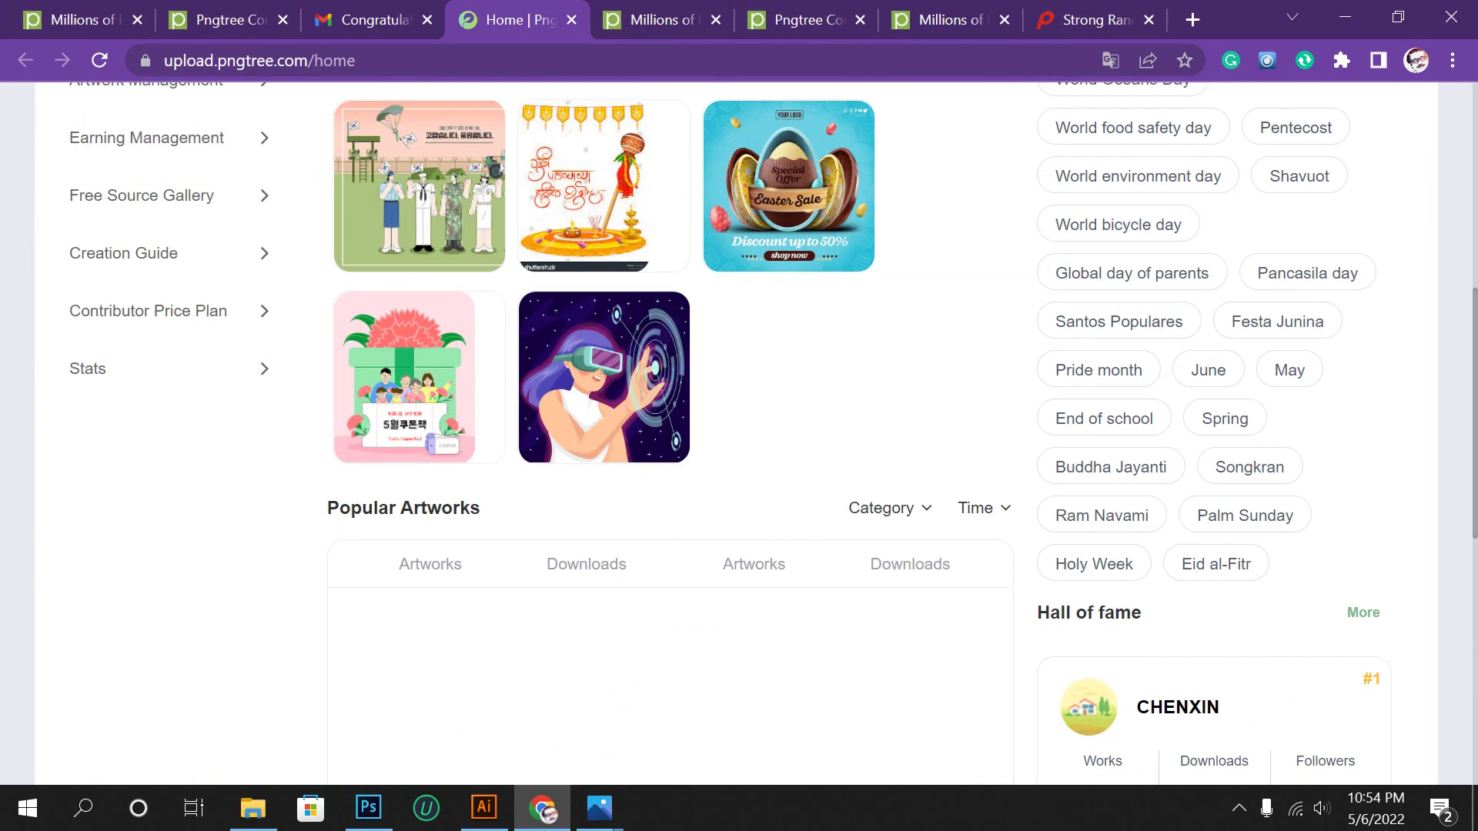
pyautogui.scroll(-5, 739, 431)
pyautogui.scroll(2, 738, 431)
pyautogui.scroll(6, 738, 431)
pyautogui.scroll(4, 738, 431)
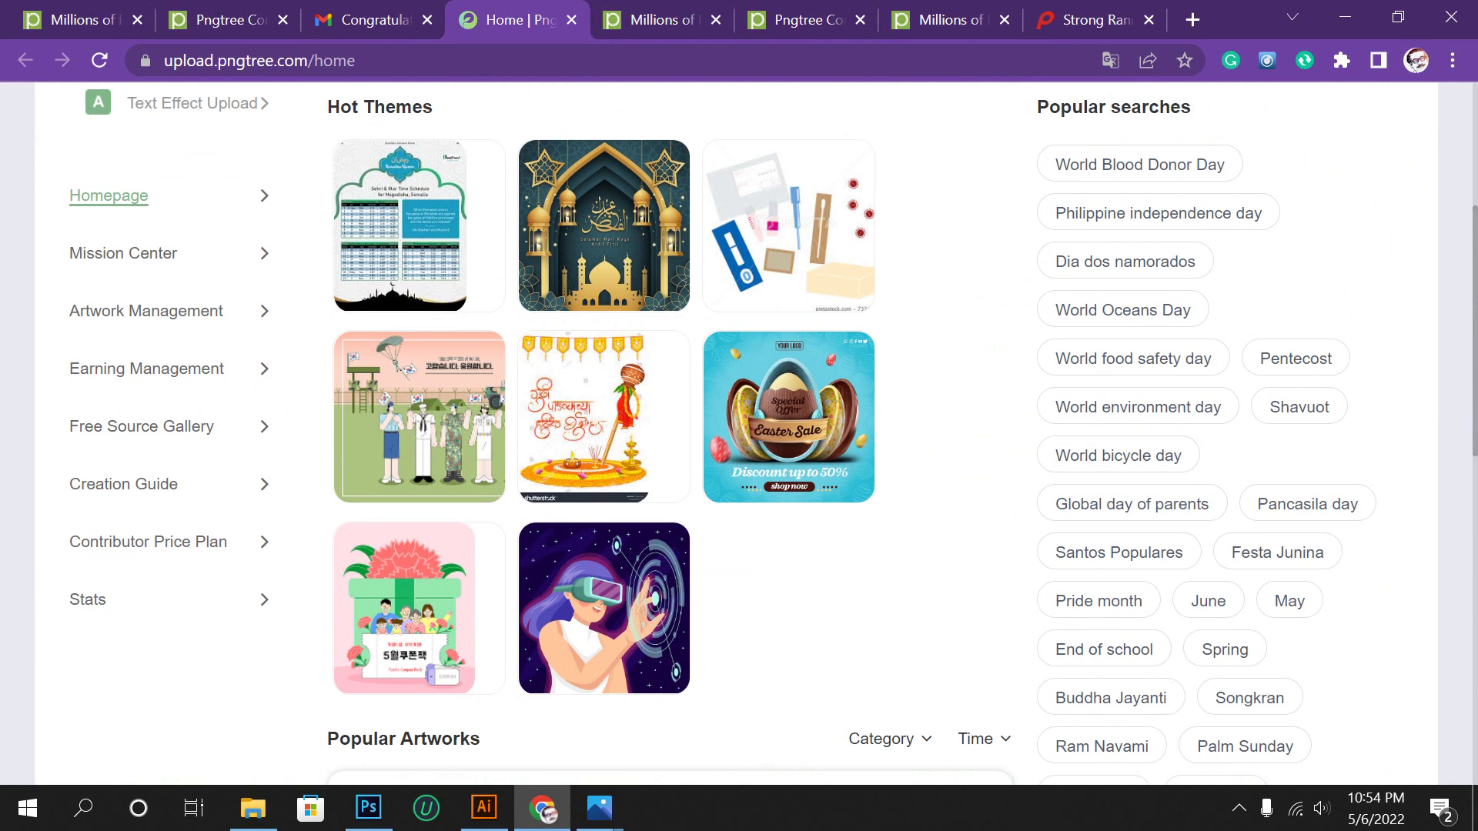
pyautogui.scroll(3, 138, 558)
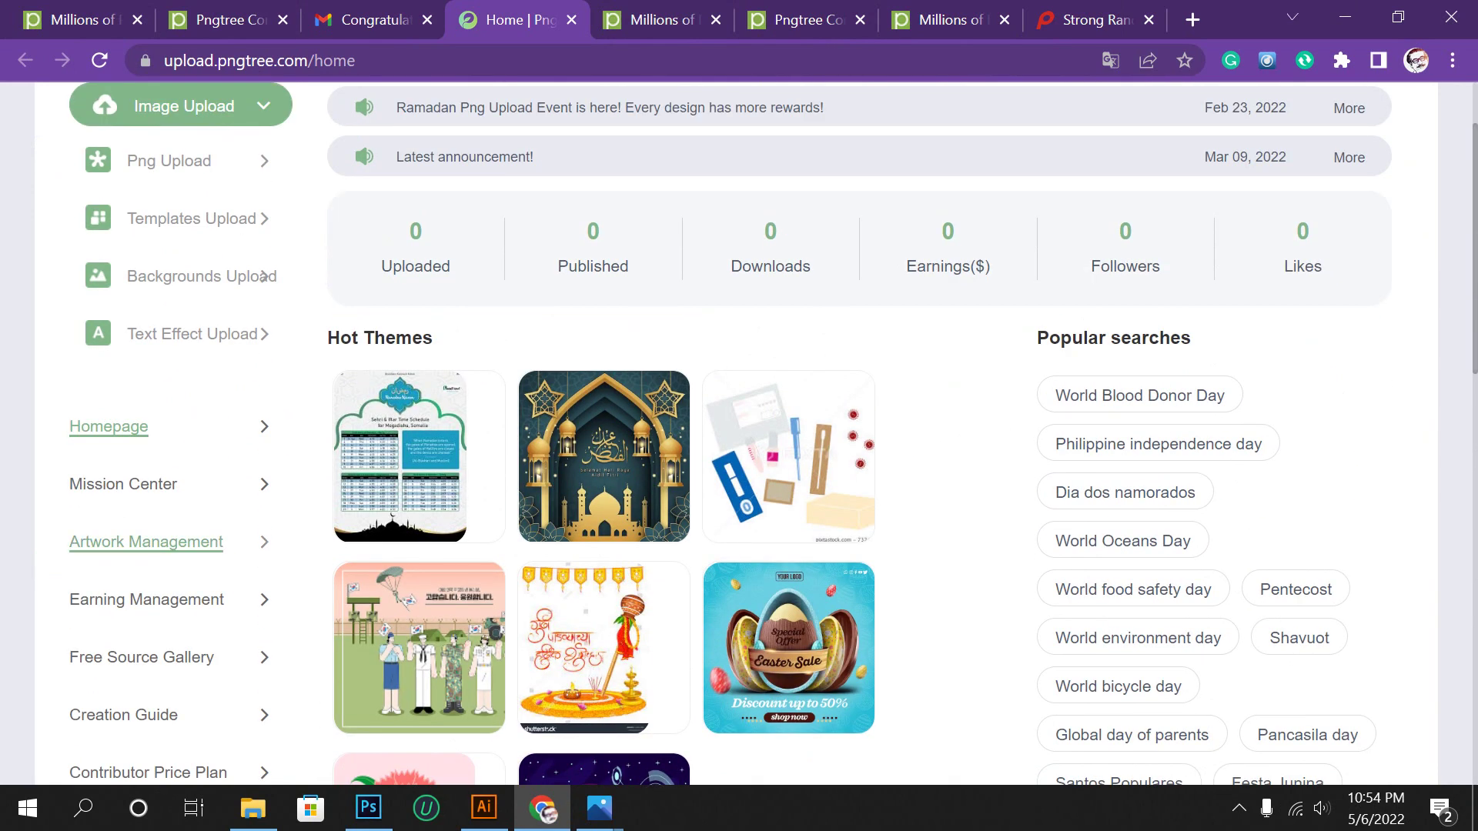
pyautogui.scroll(-2, 138, 558)
pyautogui.scroll(-1, 139, 558)
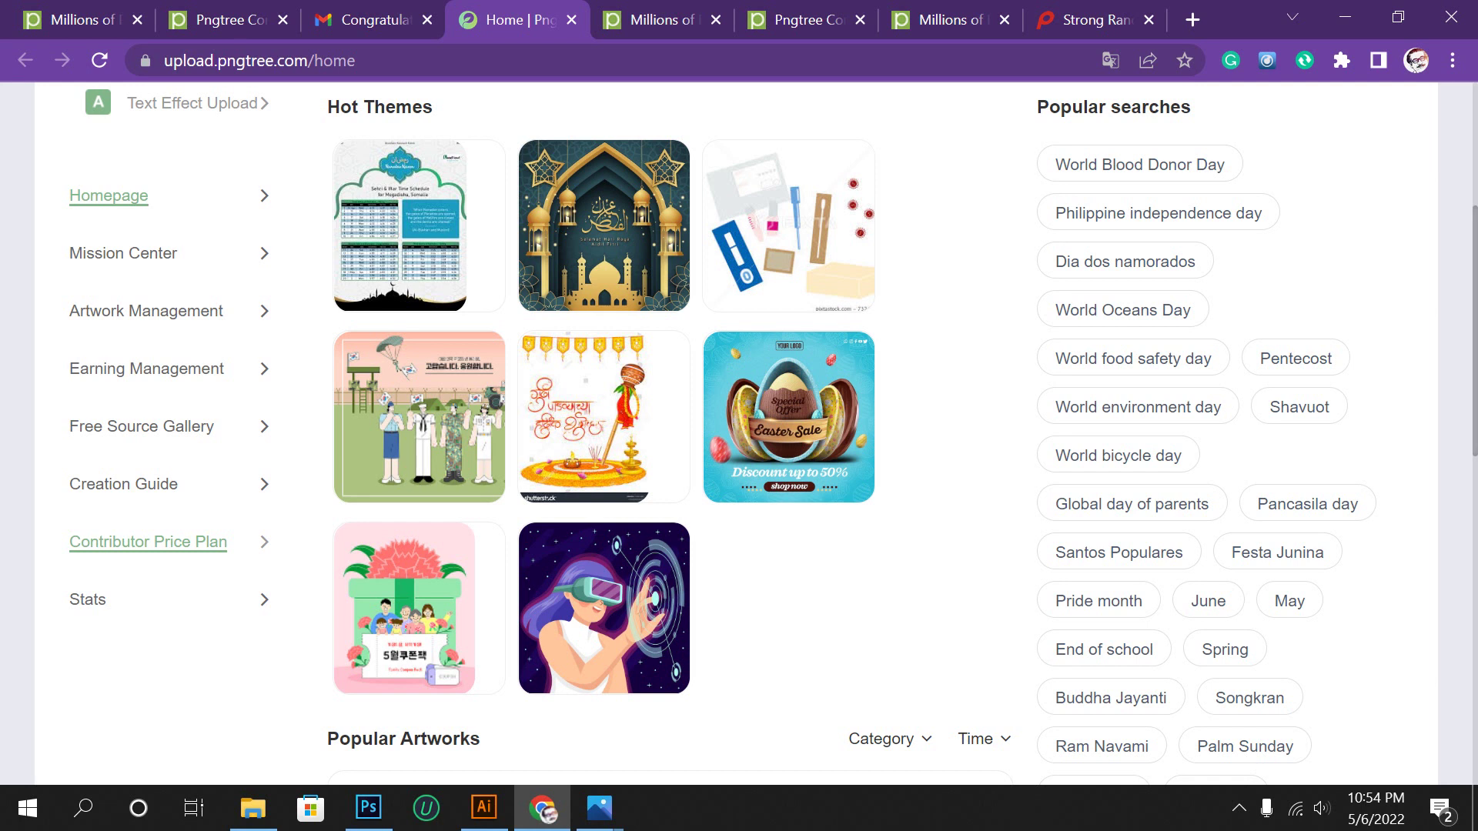
pyautogui.scroll(3, 147, 542)
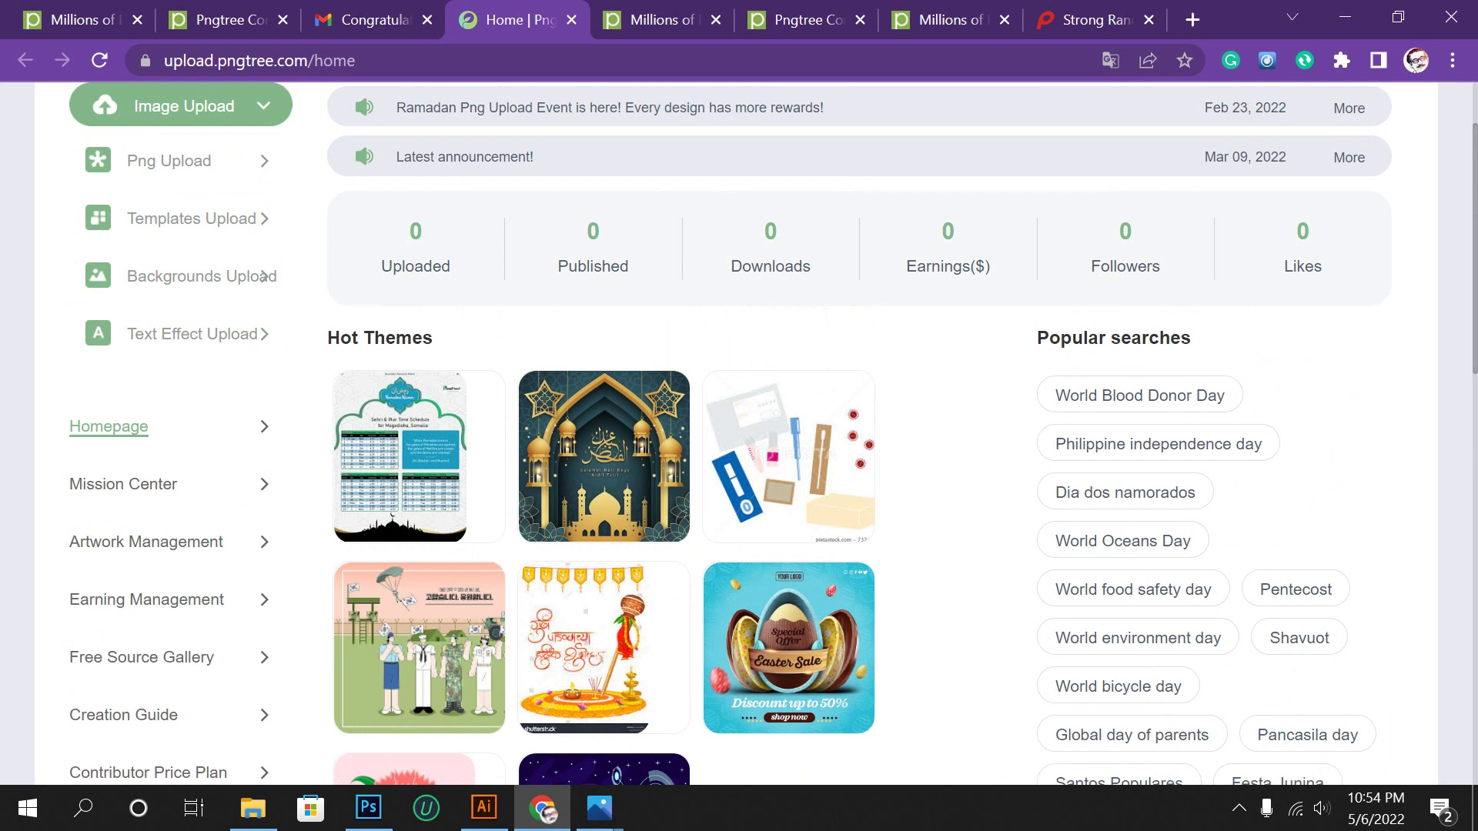
# Go to the PNG upload page and read the copyright requirements for contributor images.
pyautogui.click(171, 161)
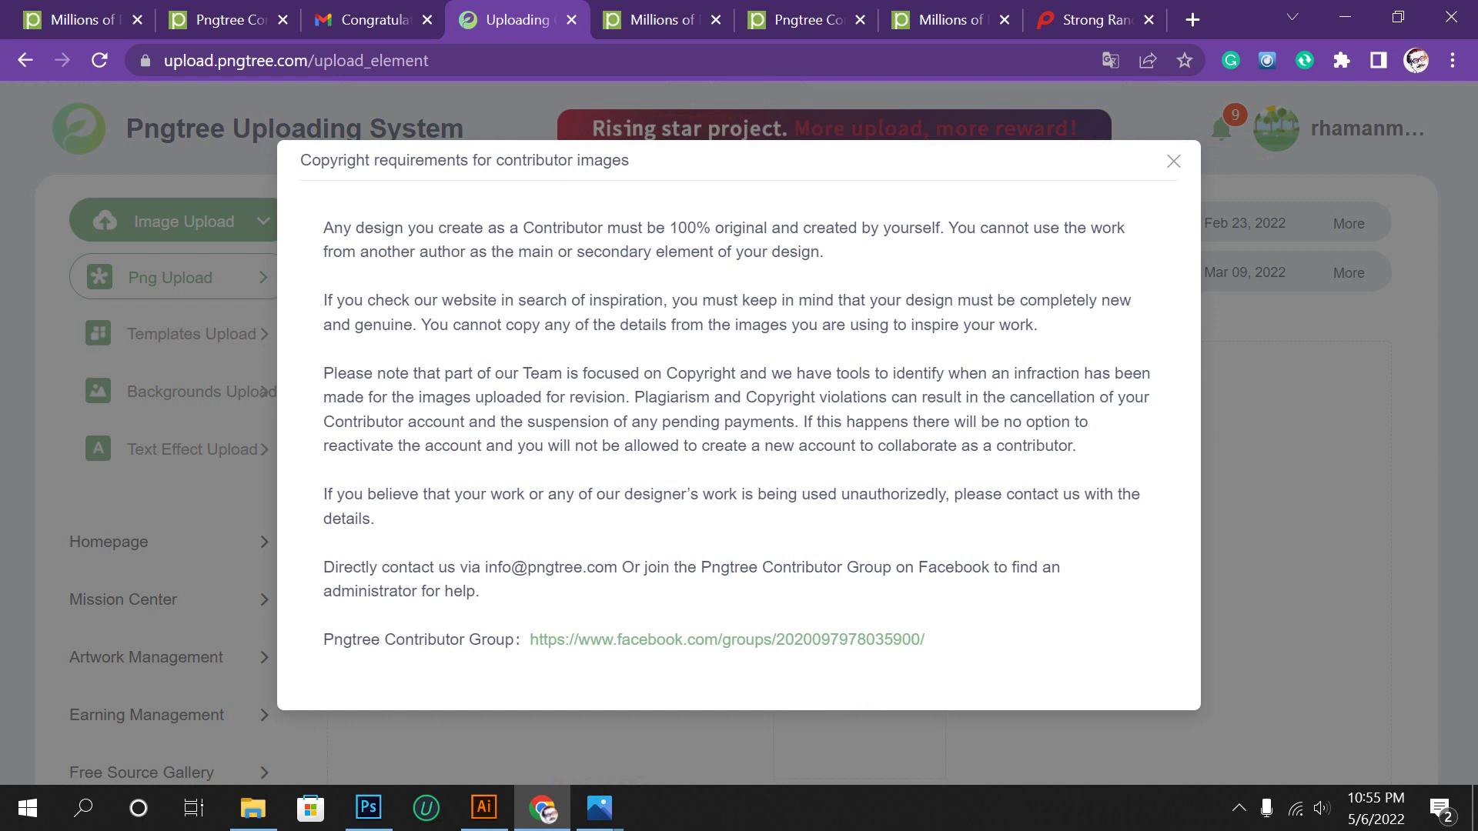
pyautogui.moveTo(324, 223); pyautogui.dragTo(926, 647)
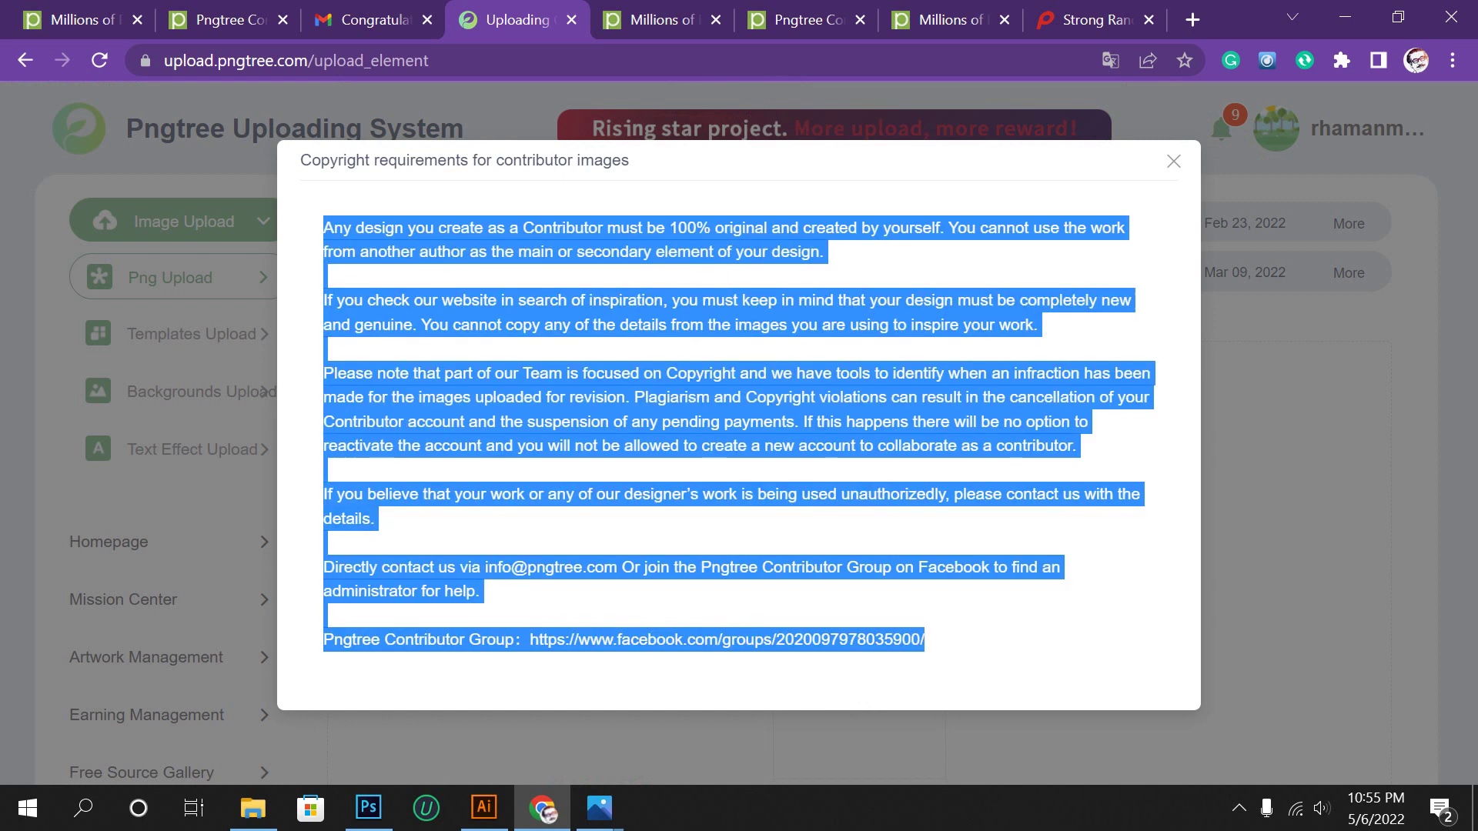
pyautogui.click(926, 647)
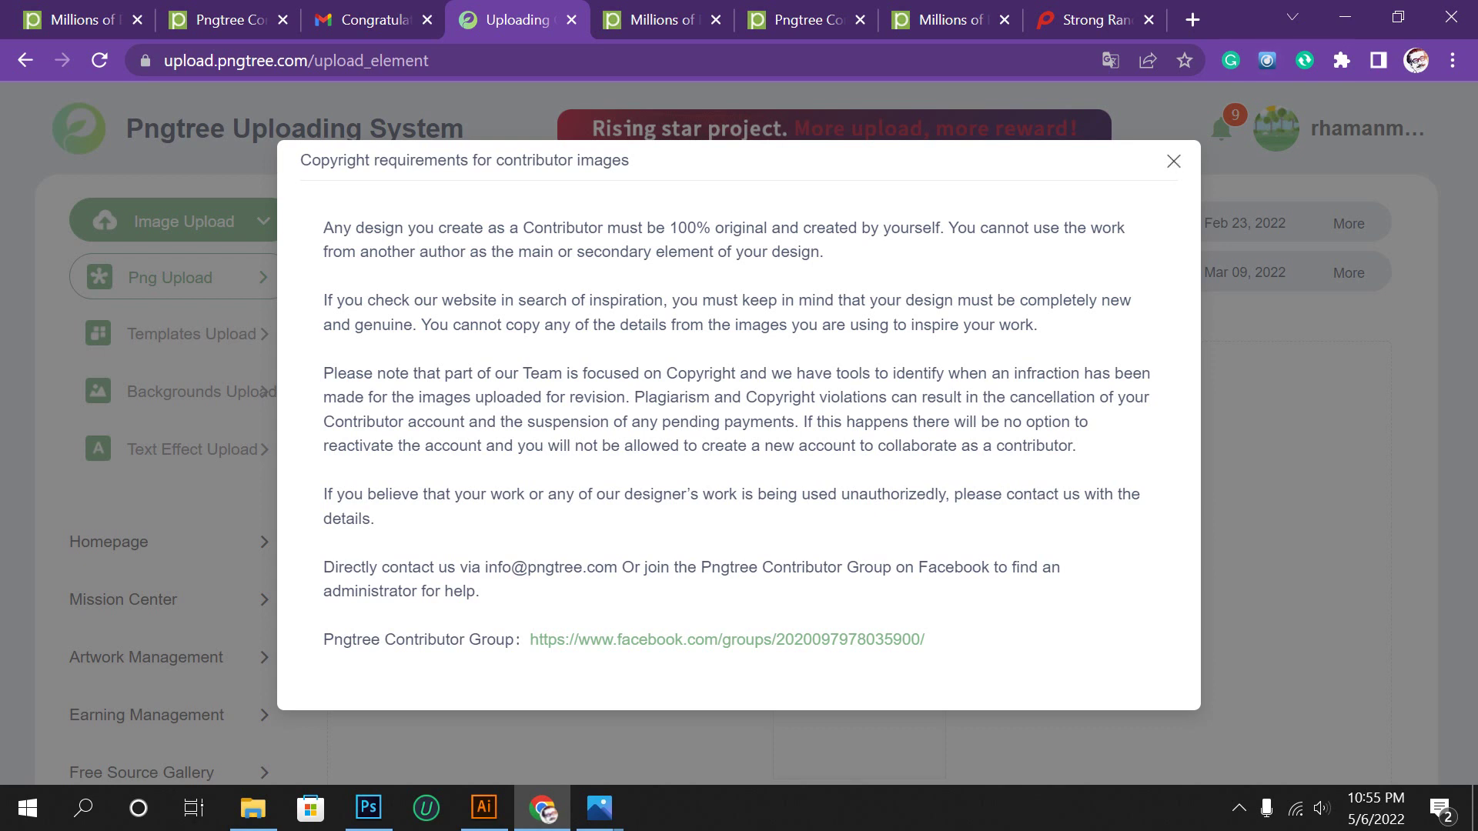
# Close the copyright notice and browse the Templates Upload page.
pyautogui.click(1174, 160)
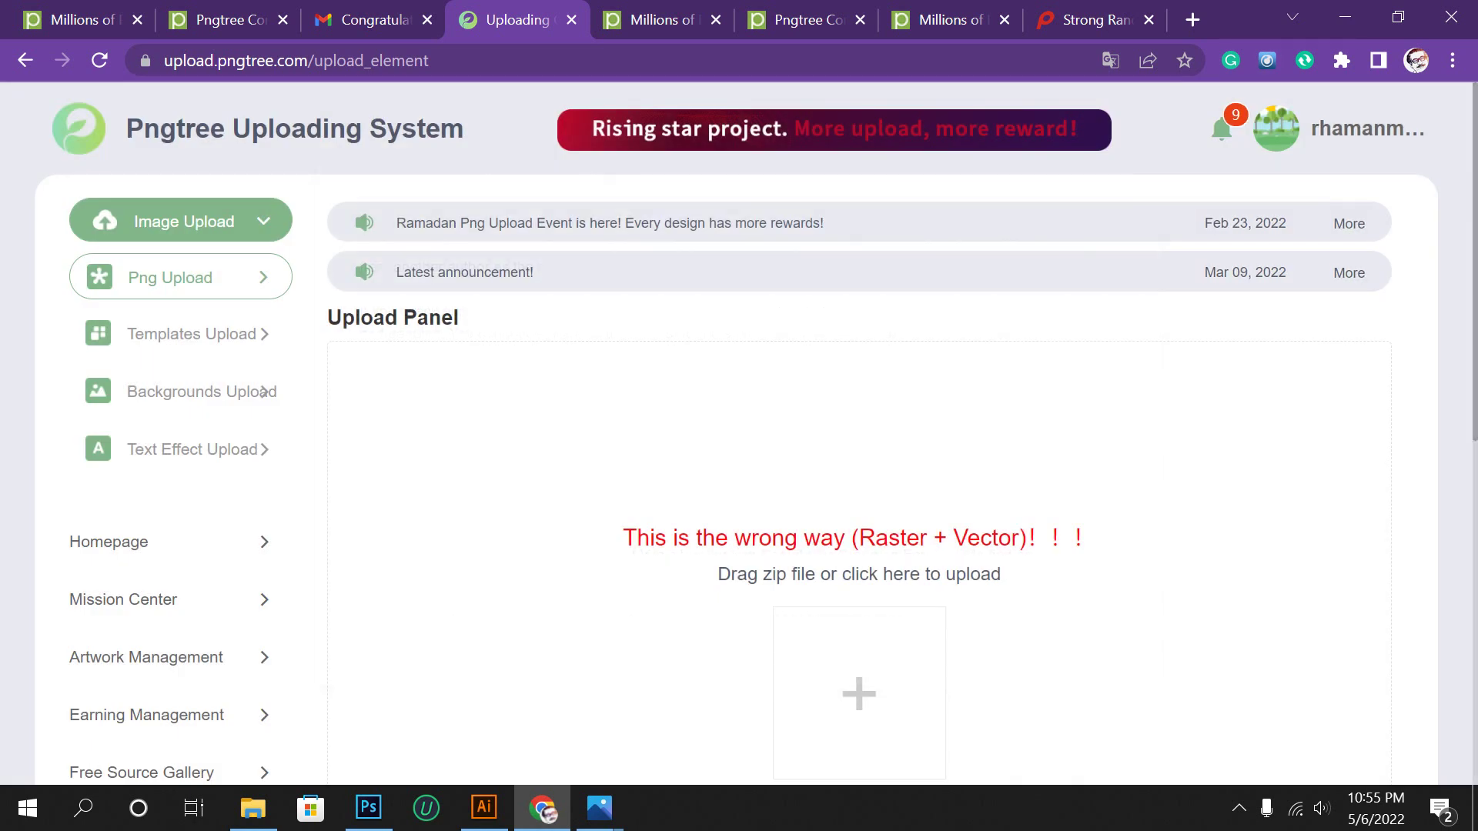
pyautogui.click(177, 335)
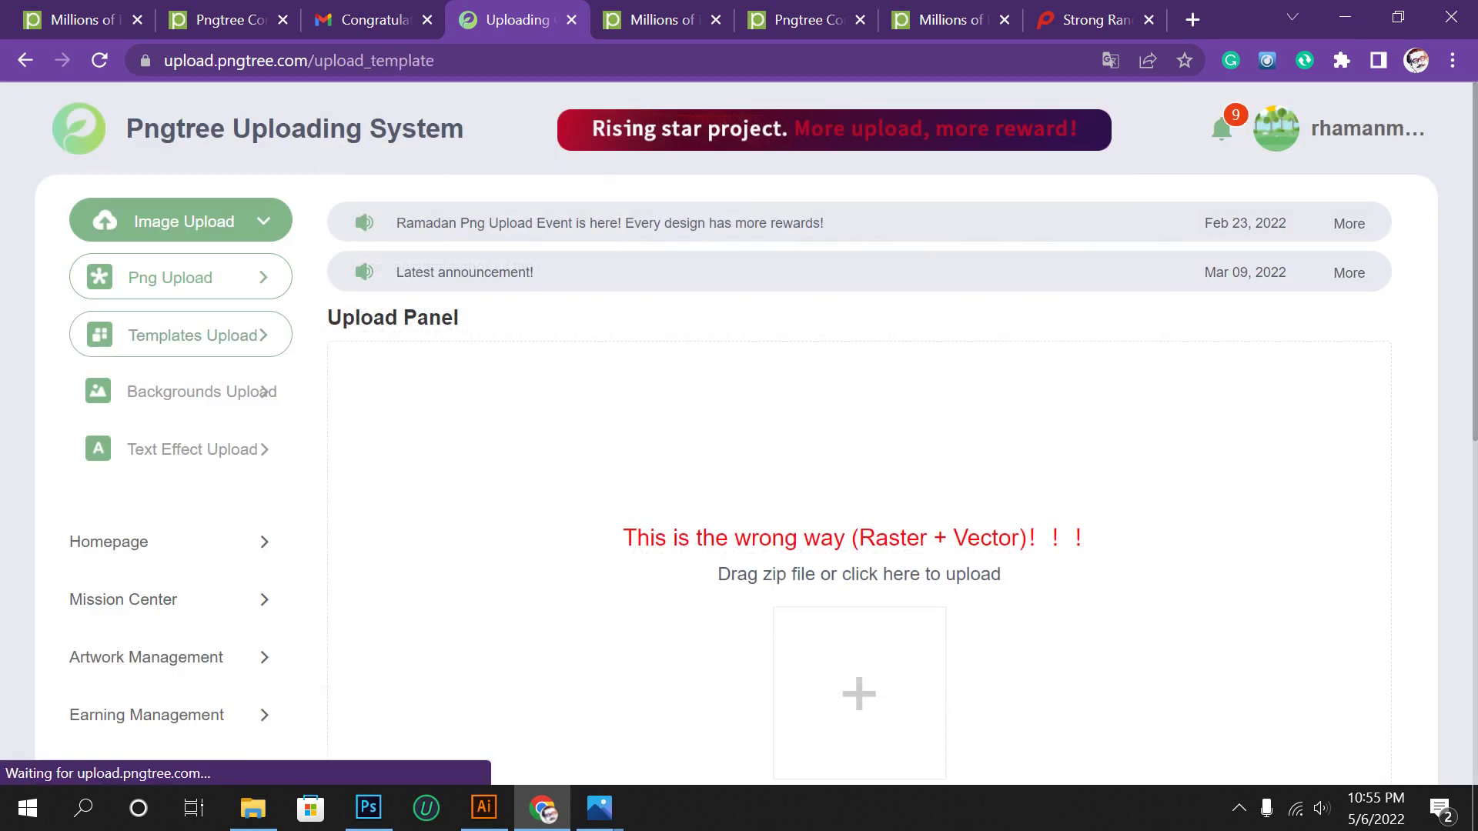
pyautogui.scroll(-1, 177, 335)
pyautogui.scroll(-4, 177, 334)
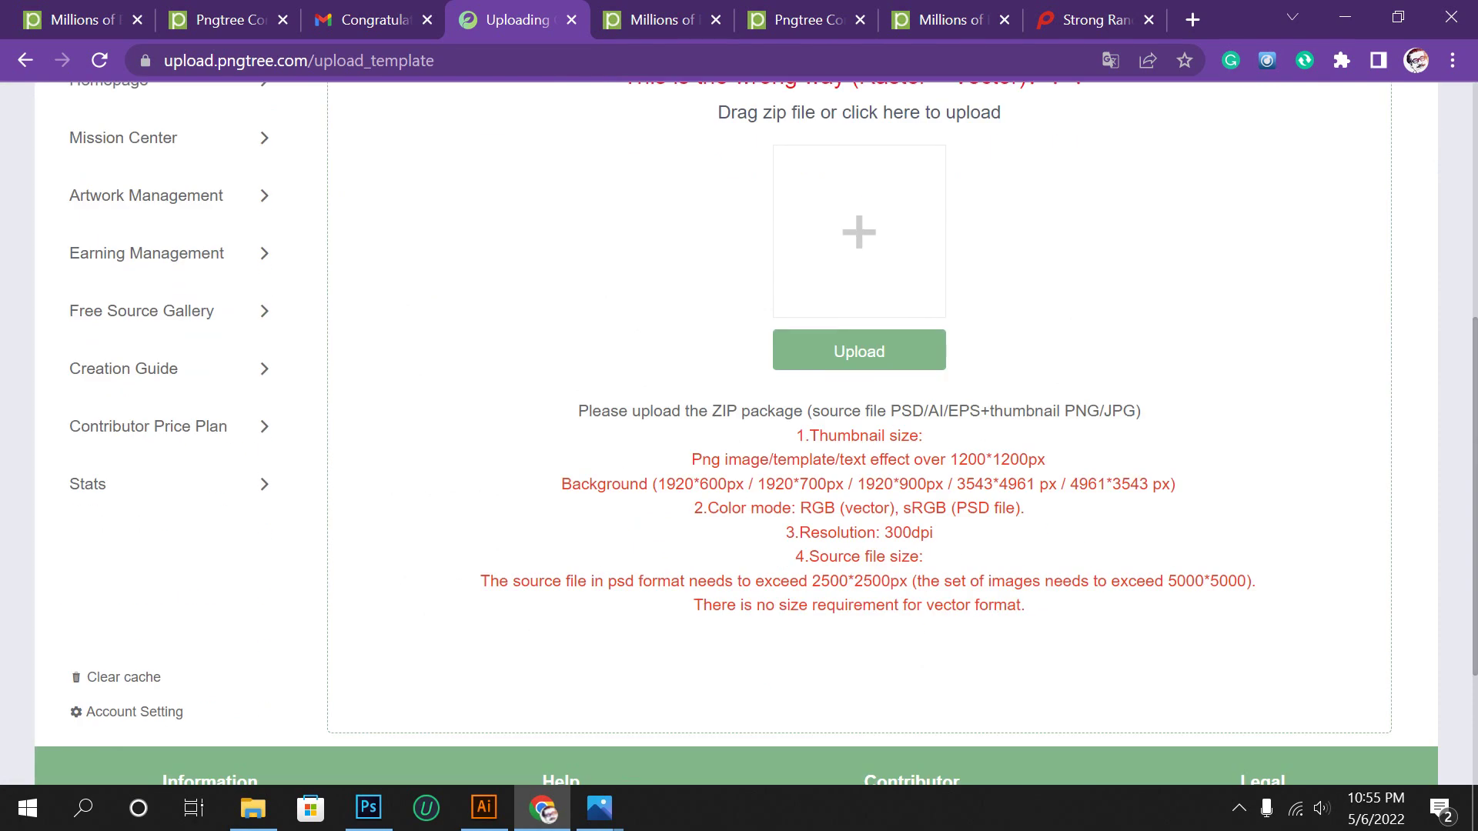
pyautogui.scroll(3, 739, 431)
pyautogui.scroll(-2, 739, 432)
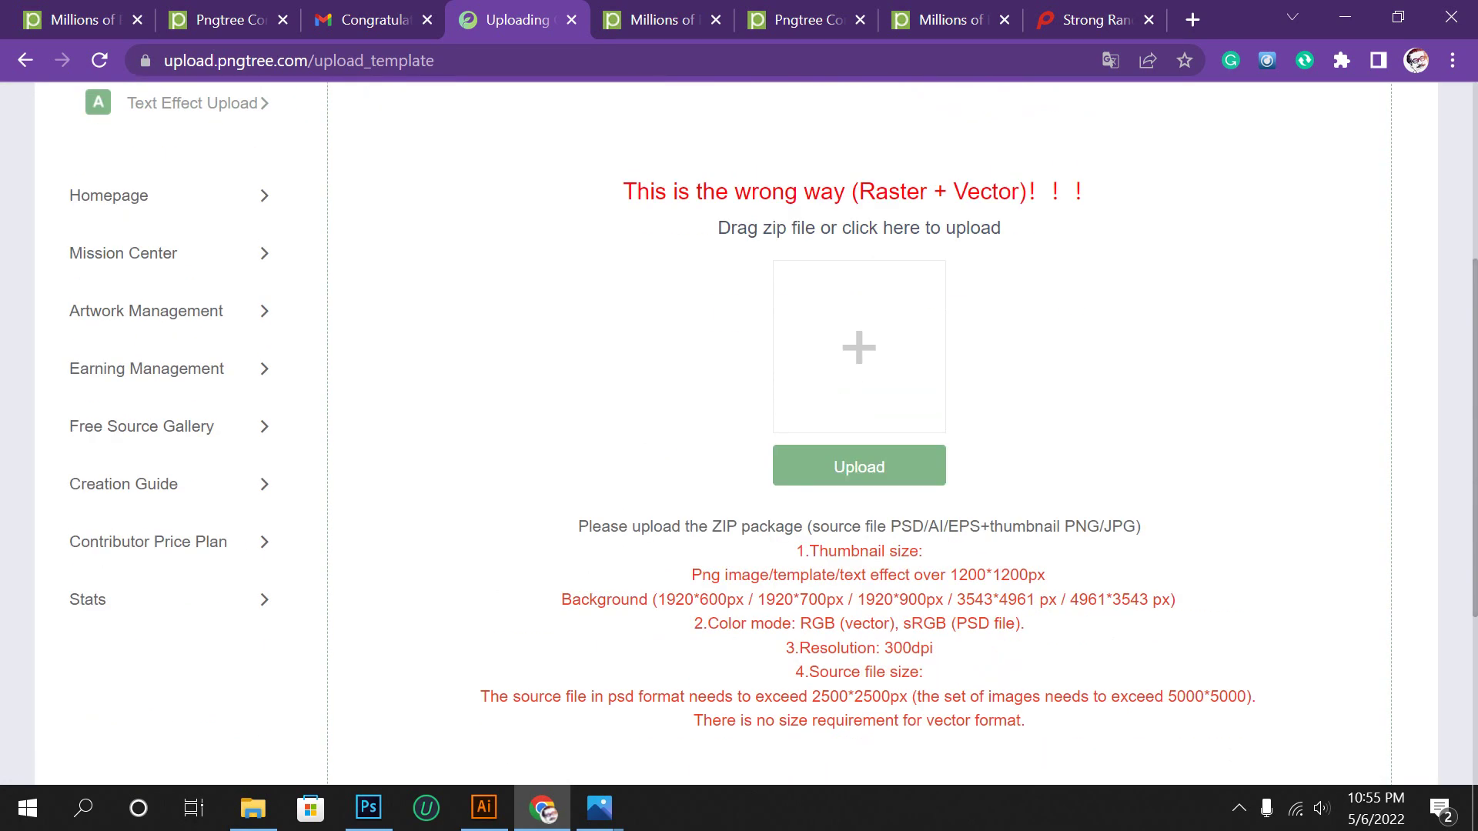
pyautogui.scroll(-2, 739, 431)
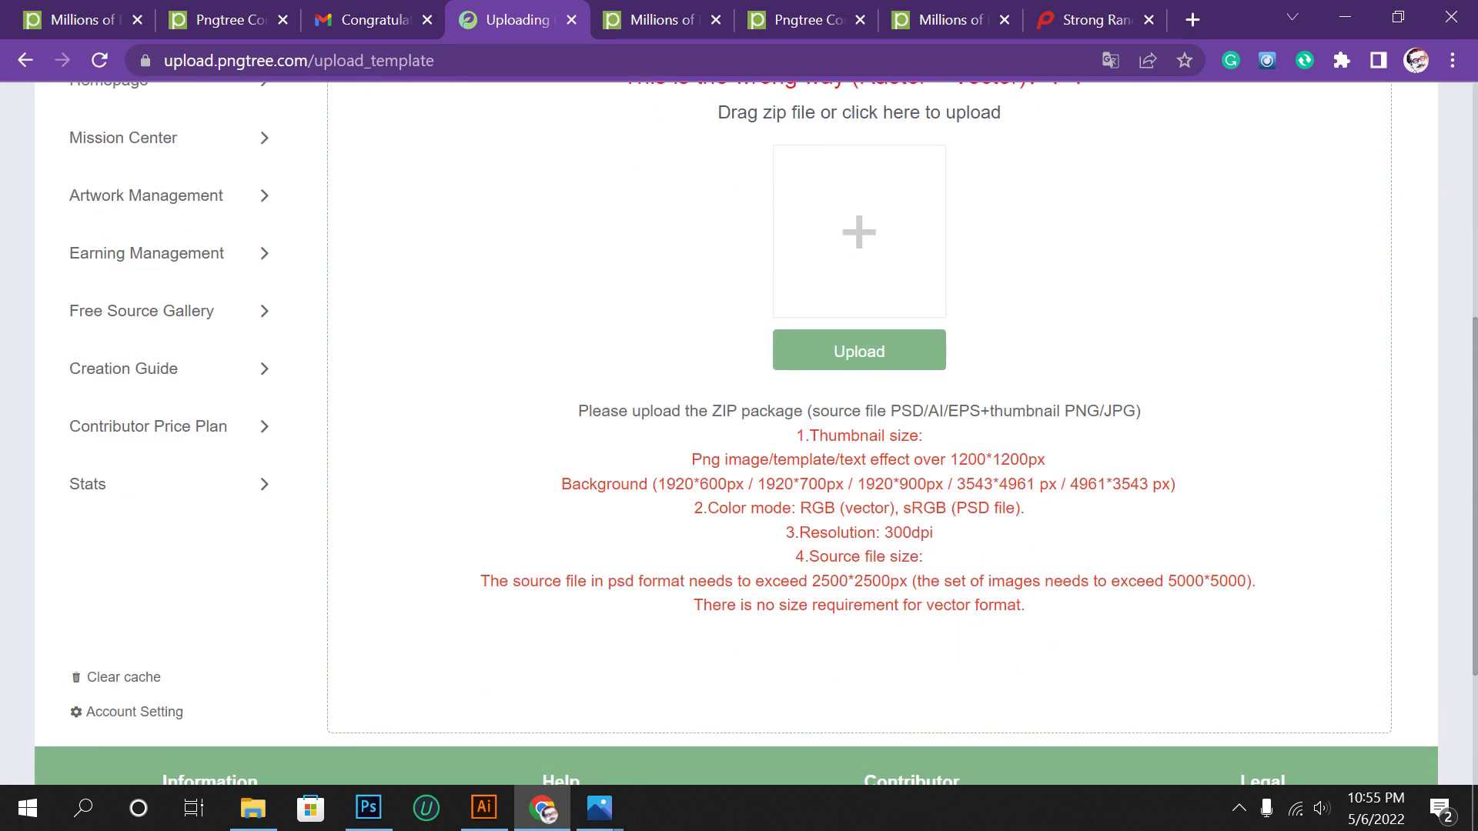
pyautogui.scroll(3, 739, 431)
pyautogui.scroll(3, 739, 431)
pyautogui.scroll(-8, 739, 431)
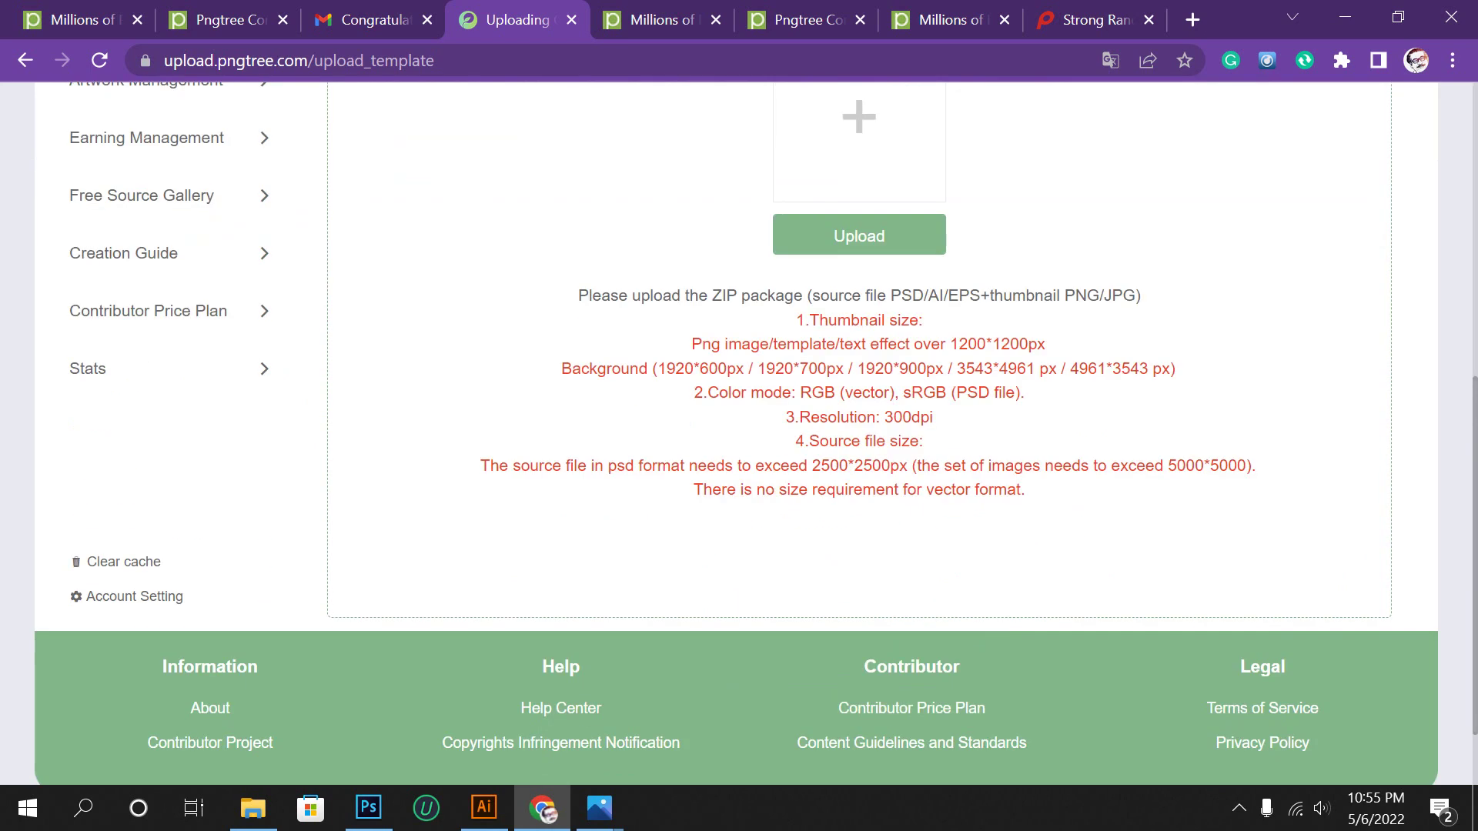
# Review the ZIP upload requirements, including accepted source formats and the 1200*1200px thumbnail size.
pyautogui.moveTo(576, 295); pyautogui.dragTo(1028, 493)
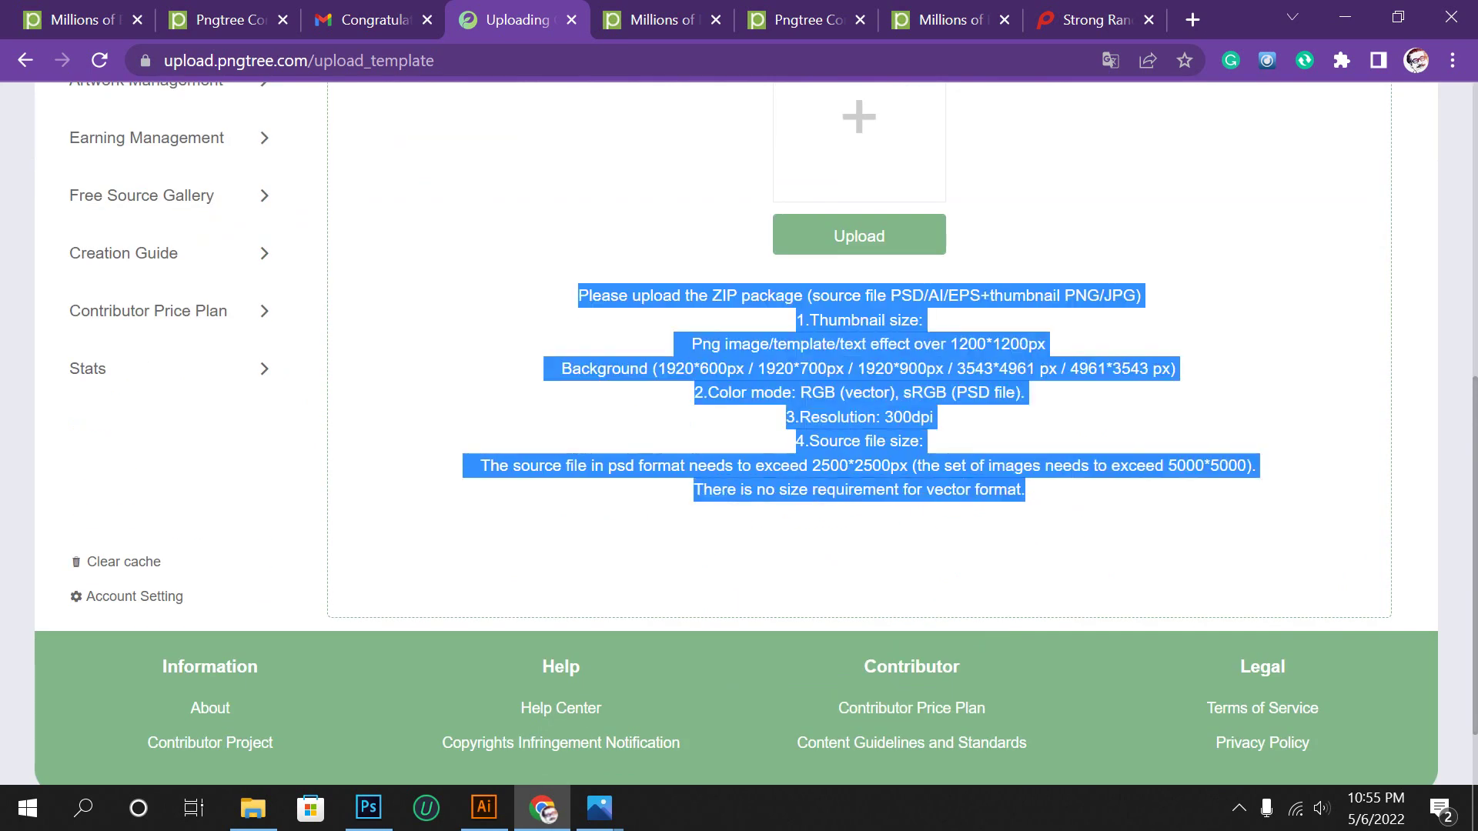
pyautogui.click(1028, 492)
pyautogui.scroll(2, 739, 431)
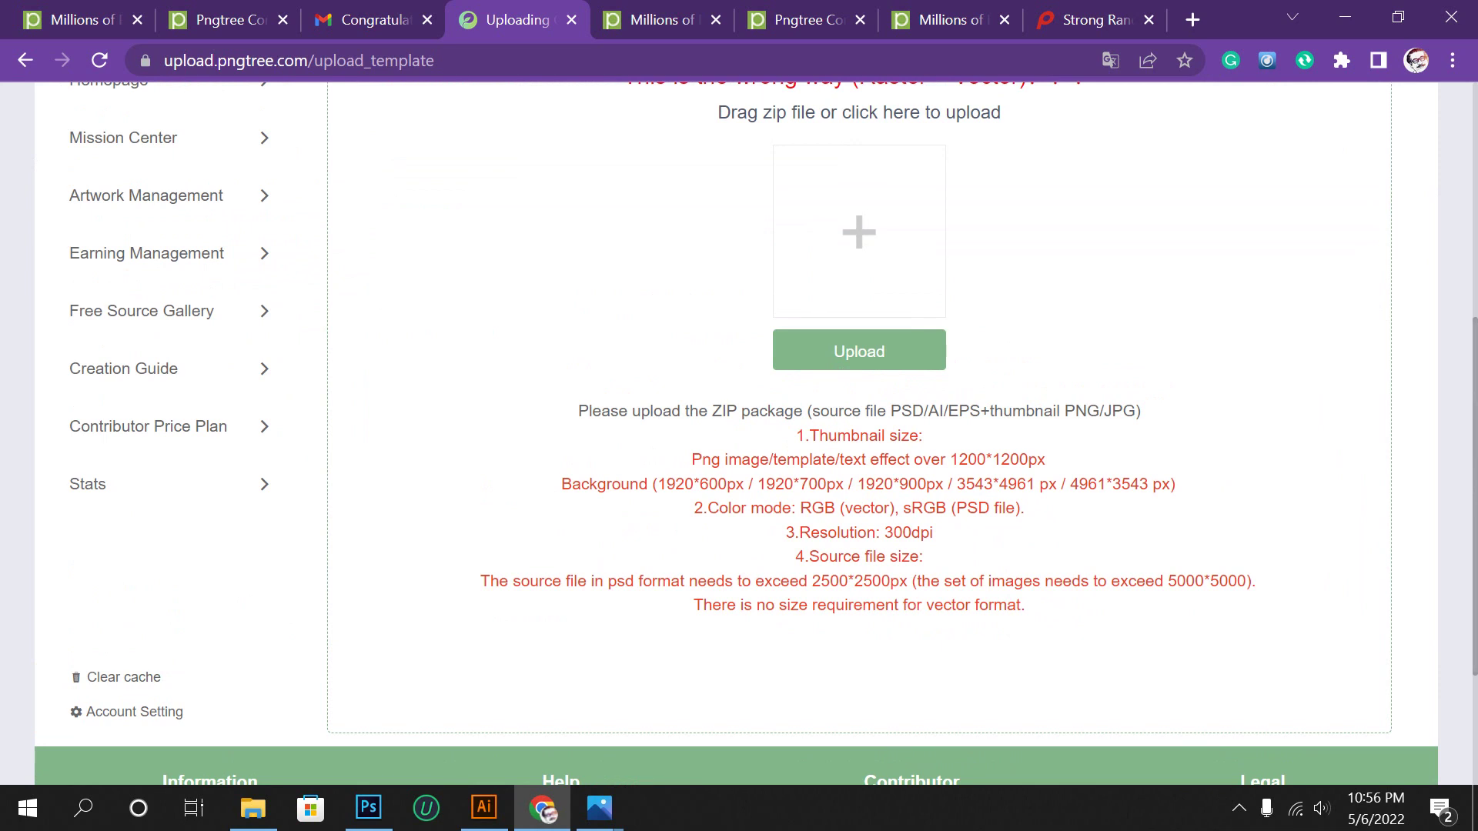
pyautogui.moveTo(890, 410); pyautogui.dragTo(1052, 410)
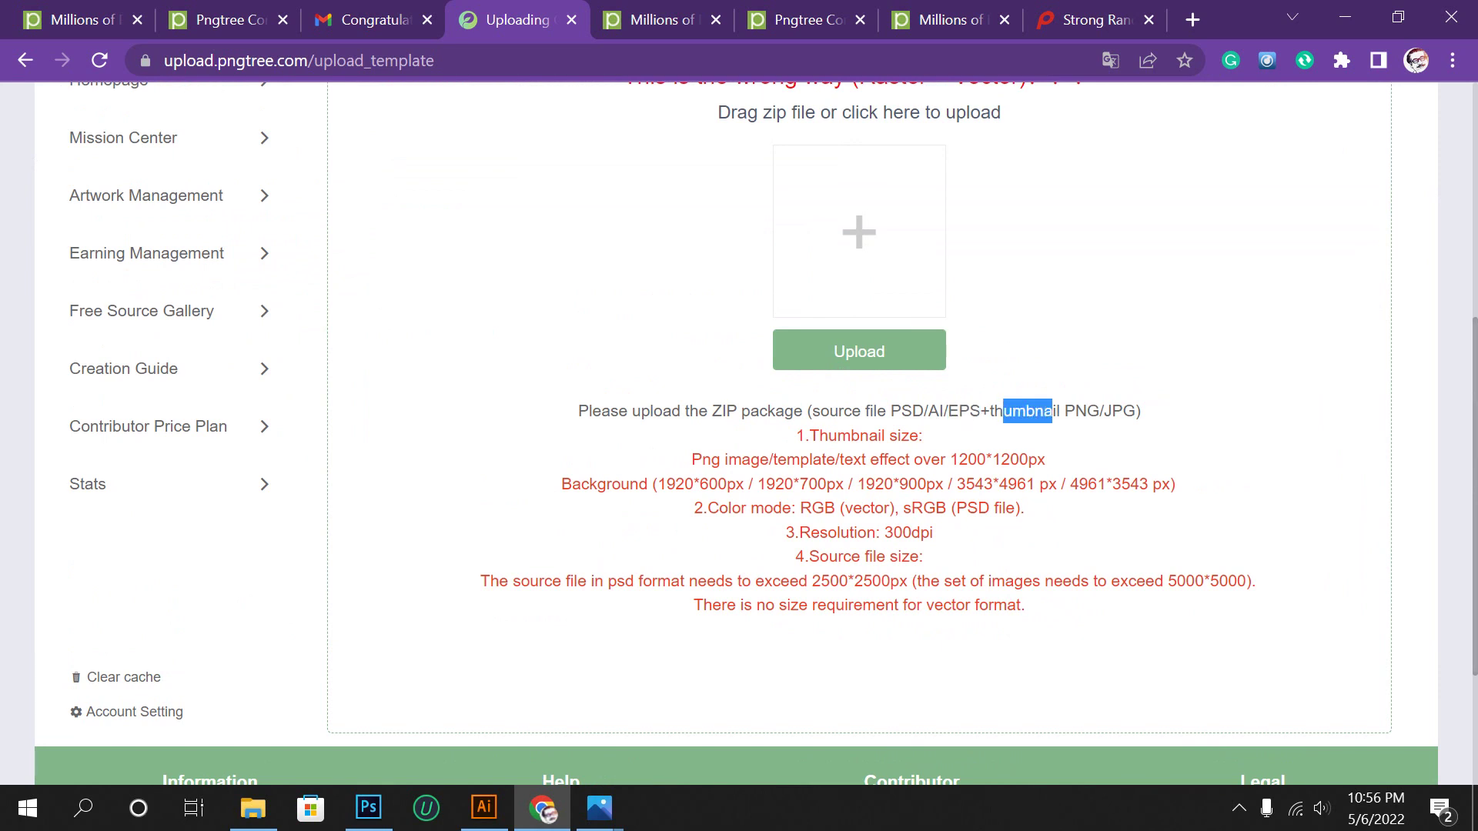
pyautogui.moveTo(686, 459); pyautogui.dragTo(759, 459)
pyautogui.click(760, 460)
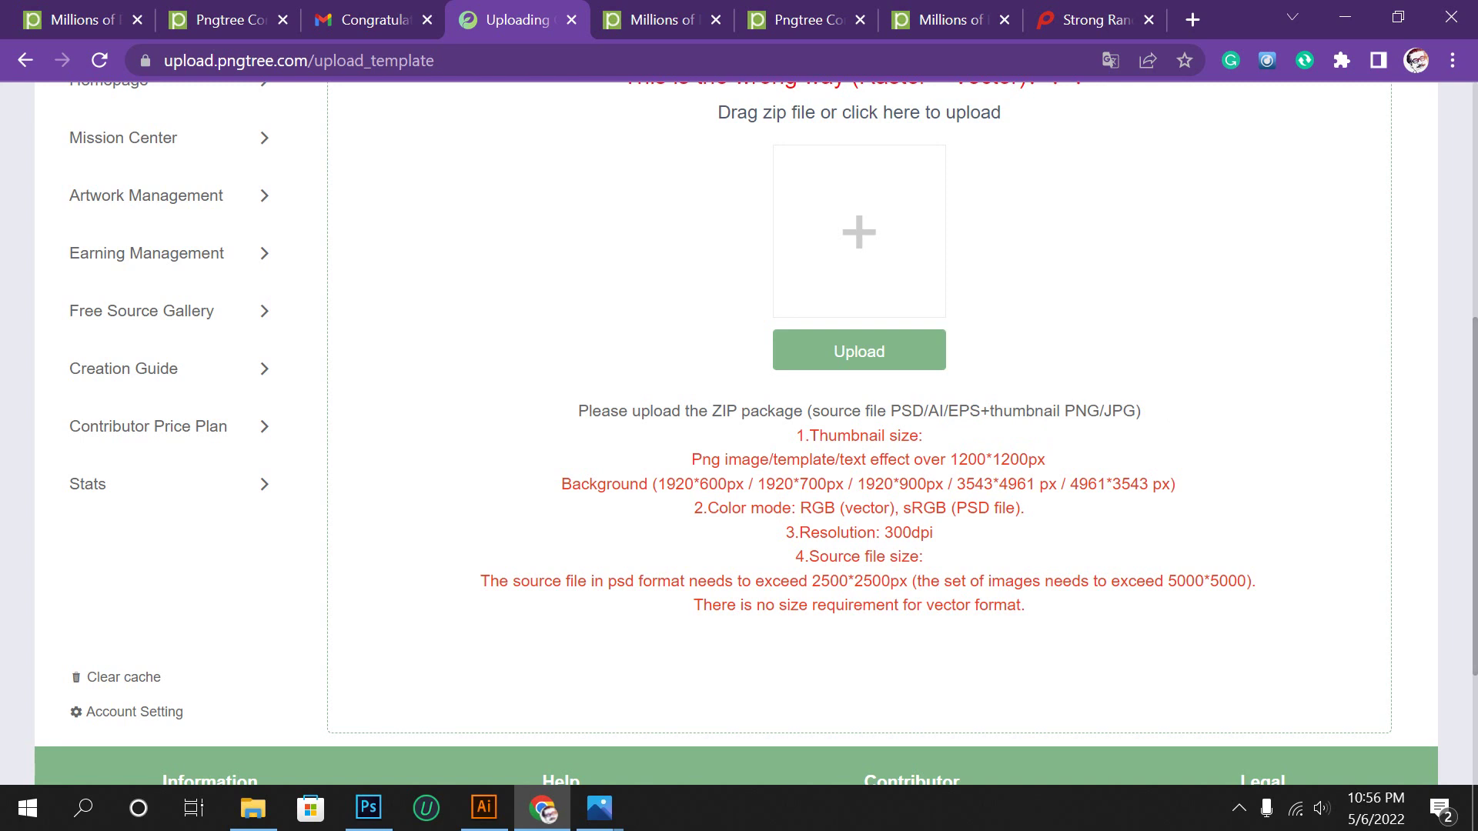
pyautogui.moveTo(950, 460); pyautogui.dragTo(1045, 459)
pyautogui.click(1046, 459)
pyautogui.moveTo(950, 460); pyautogui.dragTo(1045, 459)
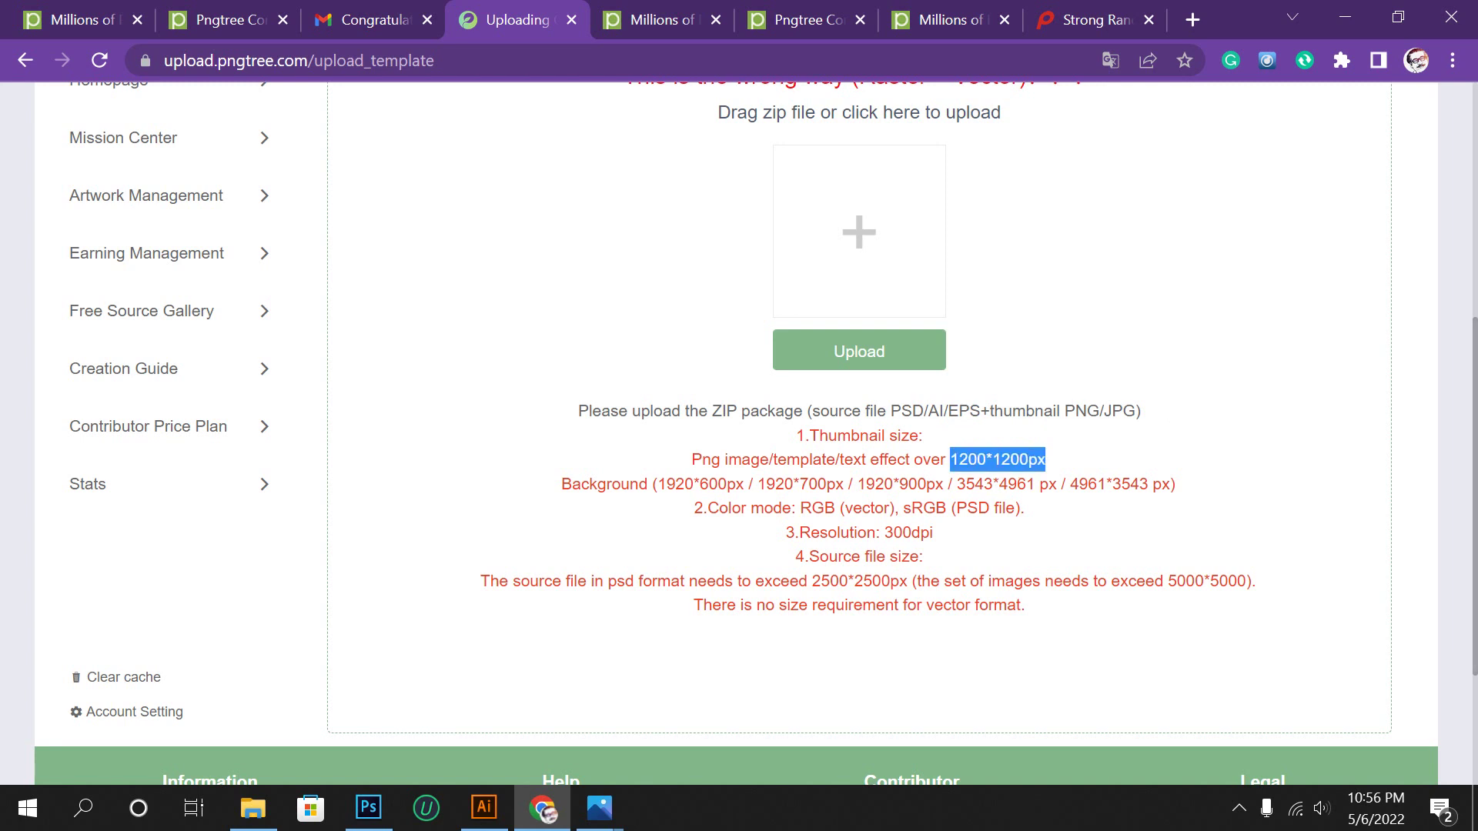
pyautogui.click(1045, 460)
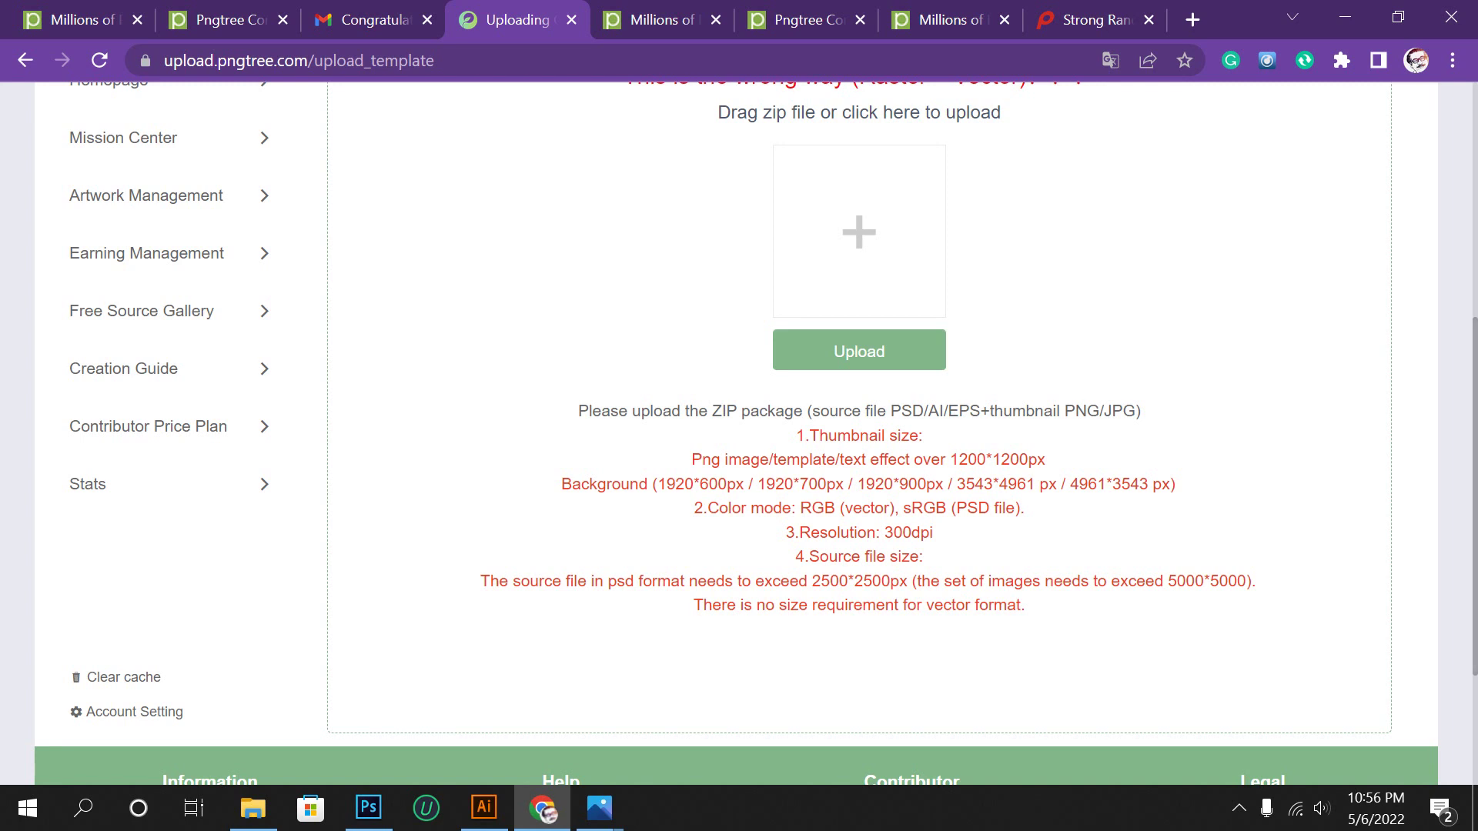
pyautogui.tripleClick(1045, 459)
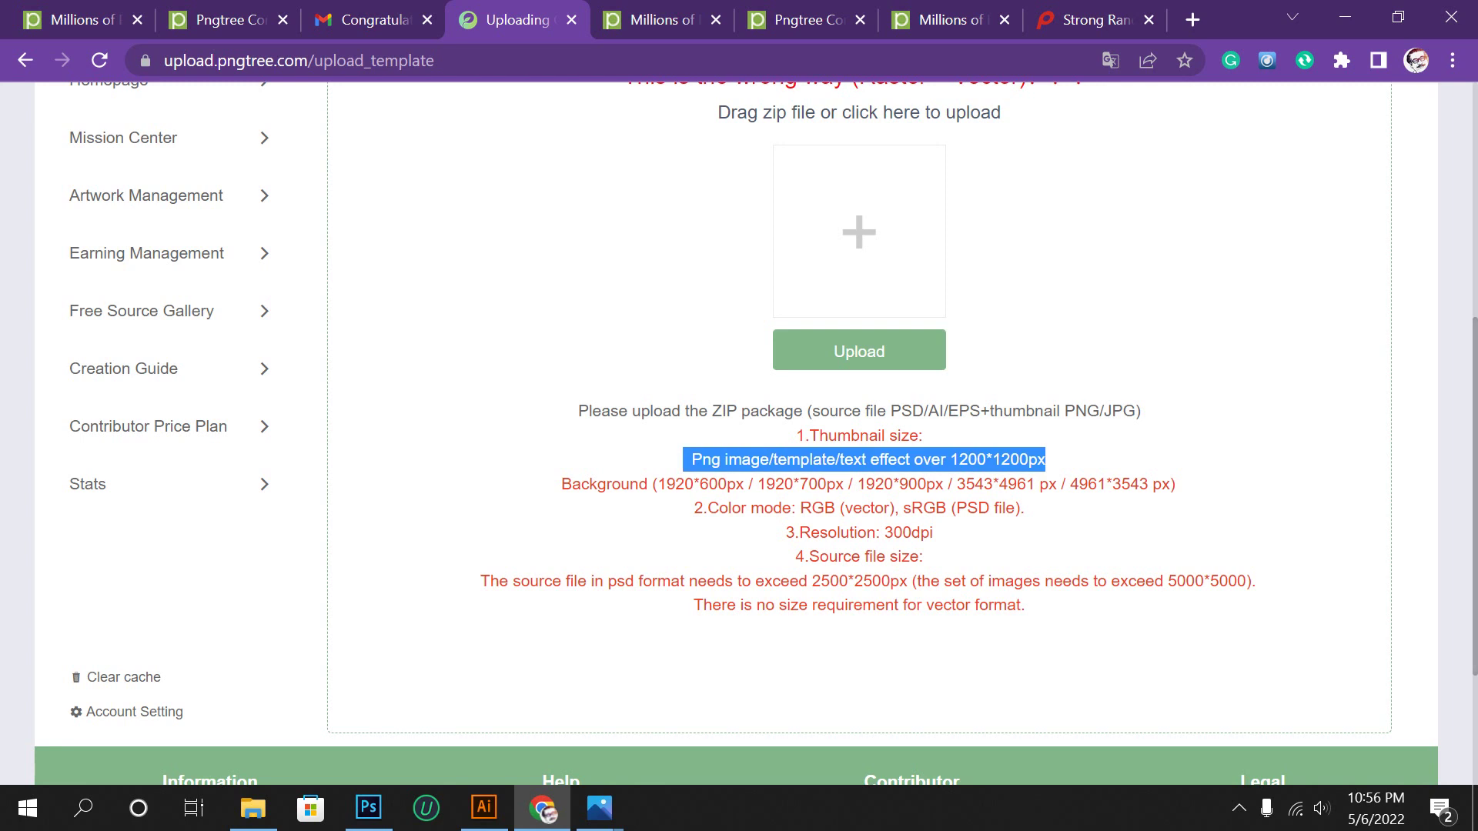
pyautogui.moveTo(796, 435); pyautogui.dragTo(1045, 459)
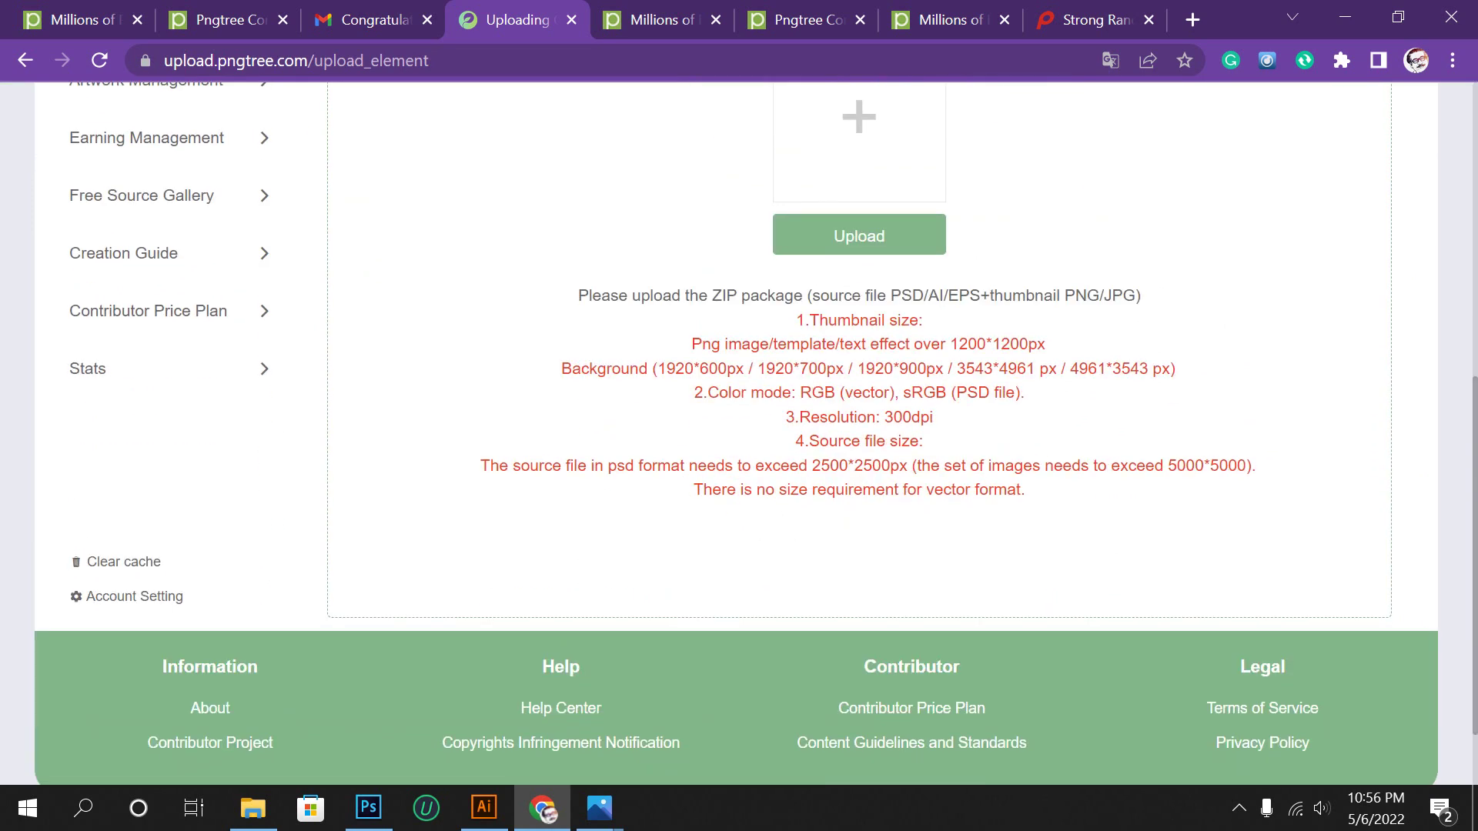
pyautogui.moveTo(694, 392); pyautogui.dragTo(933, 416)
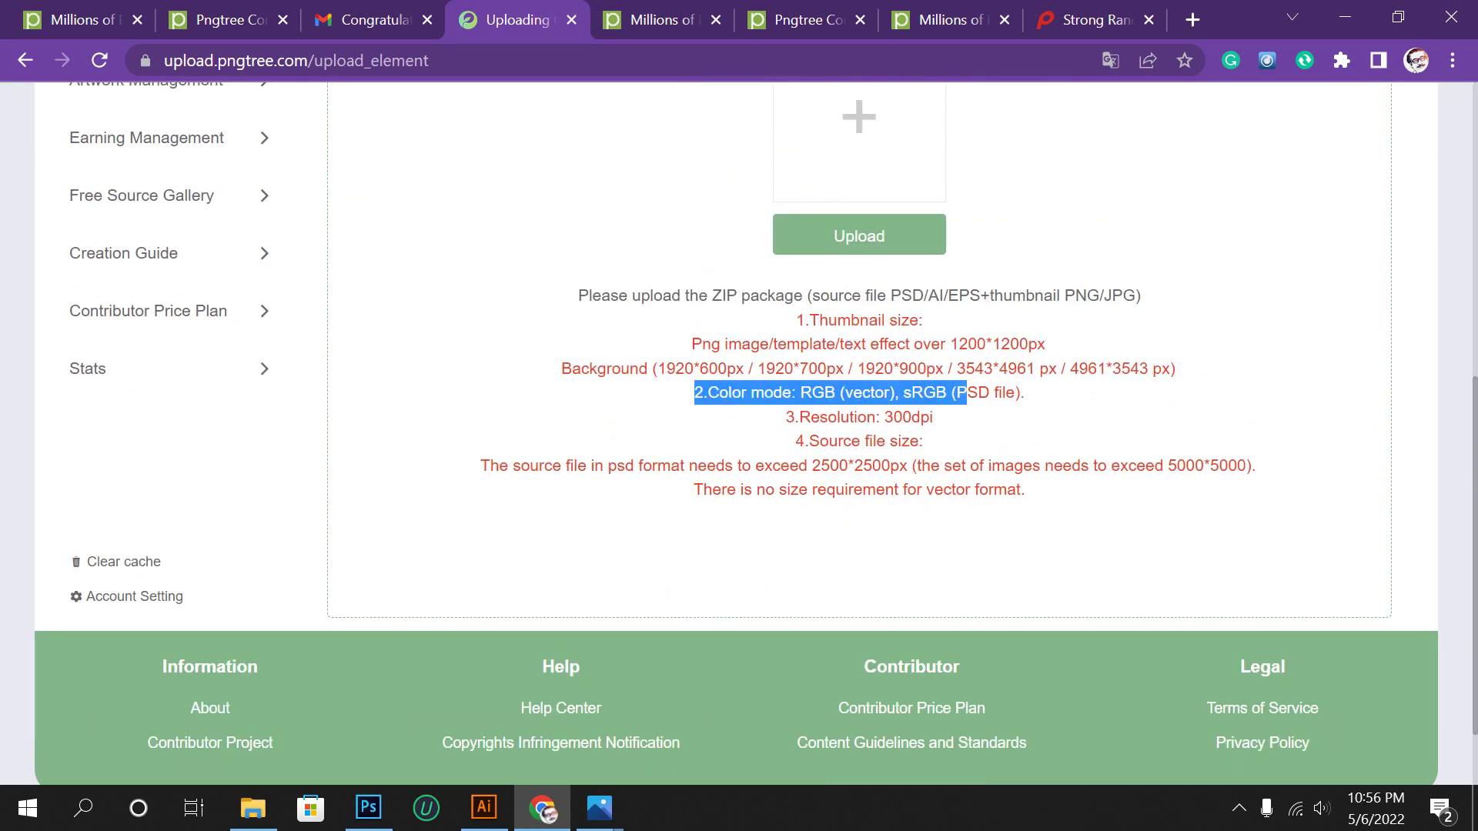
pyautogui.click(933, 417)
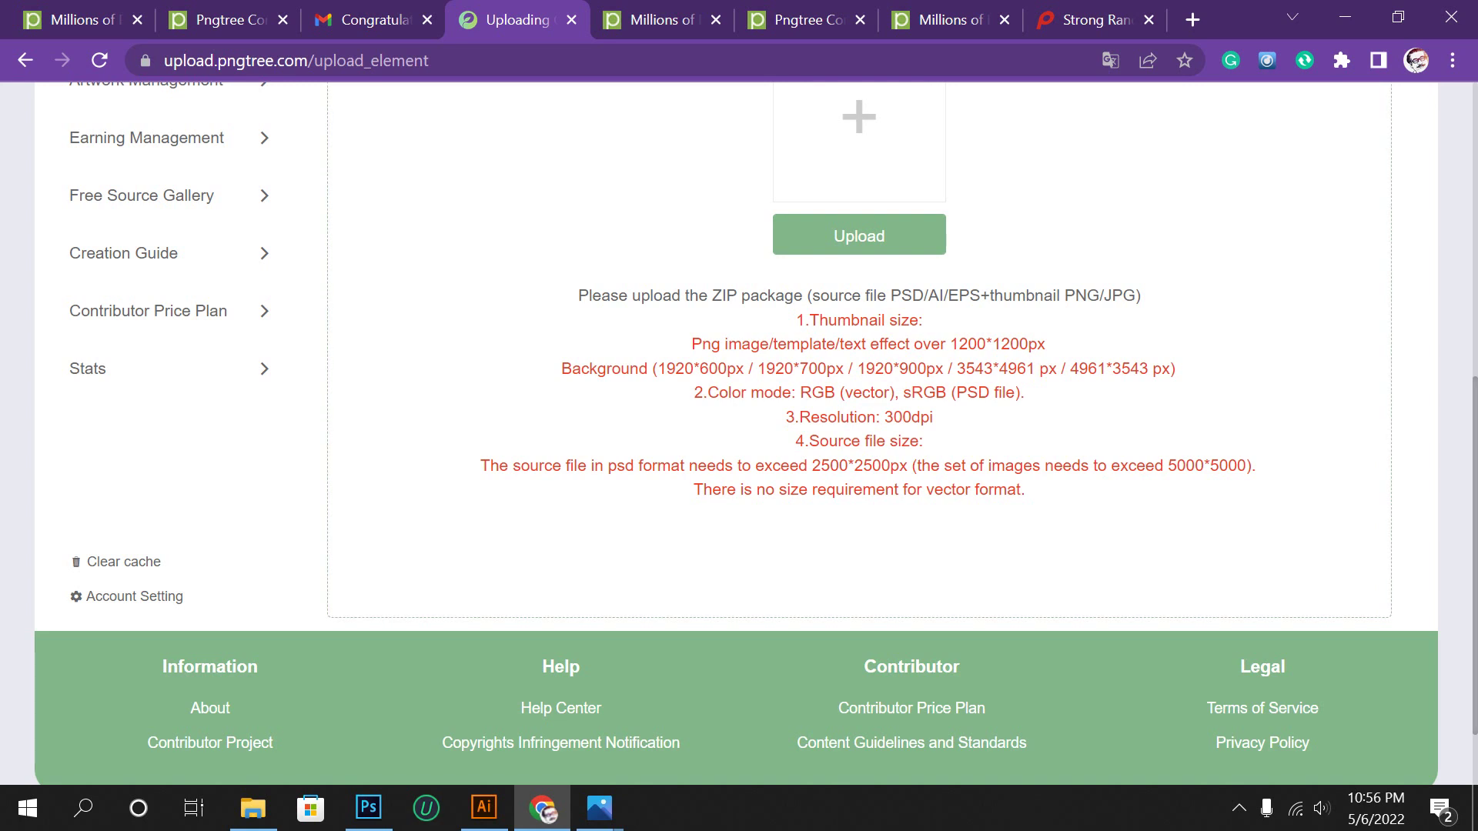
pyautogui.moveTo(798, 417); pyautogui.dragTo(933, 416)
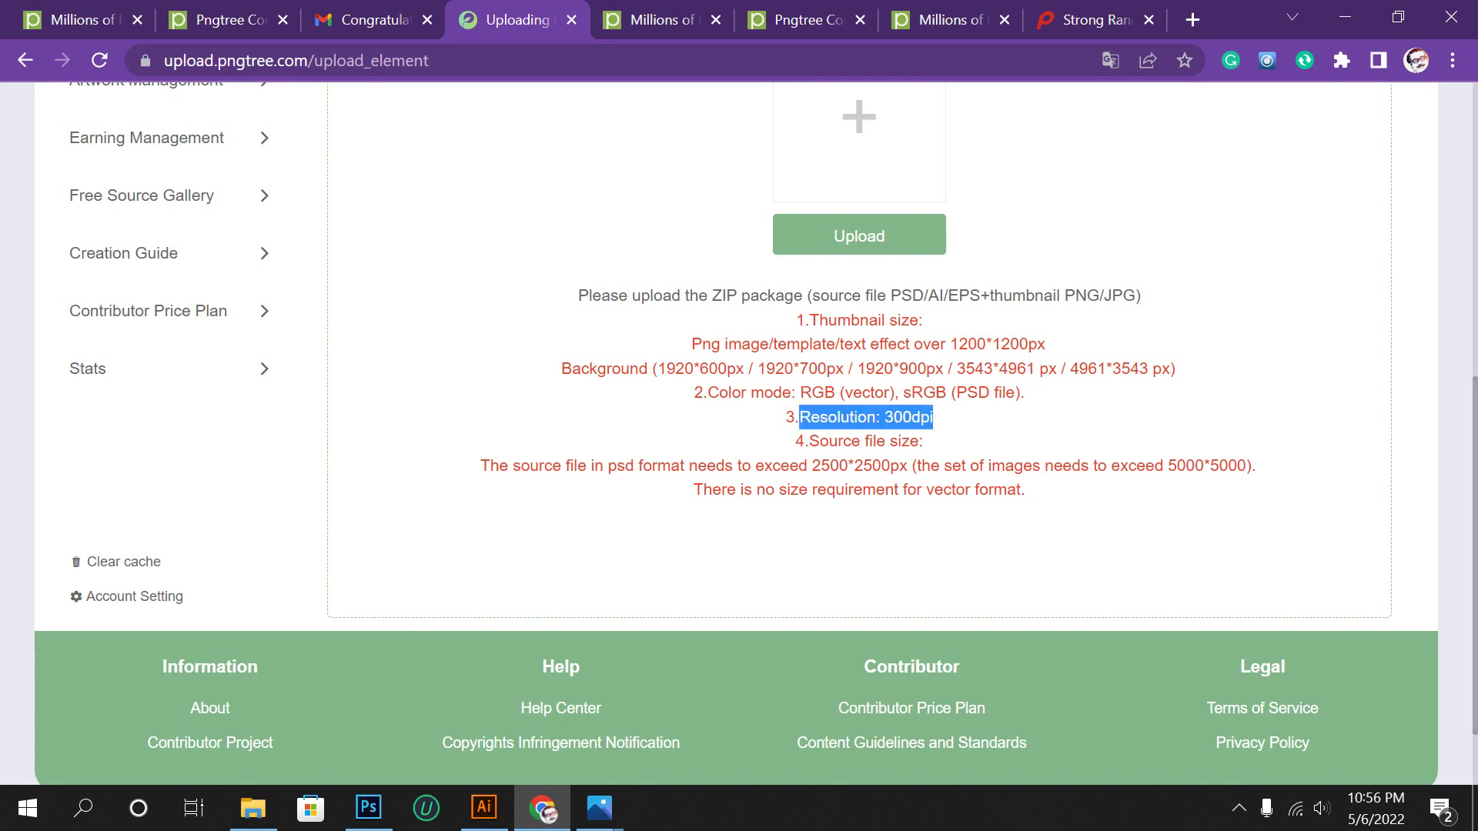
pyautogui.click(933, 417)
pyautogui.moveTo(819, 441); pyautogui.dragTo(923, 441)
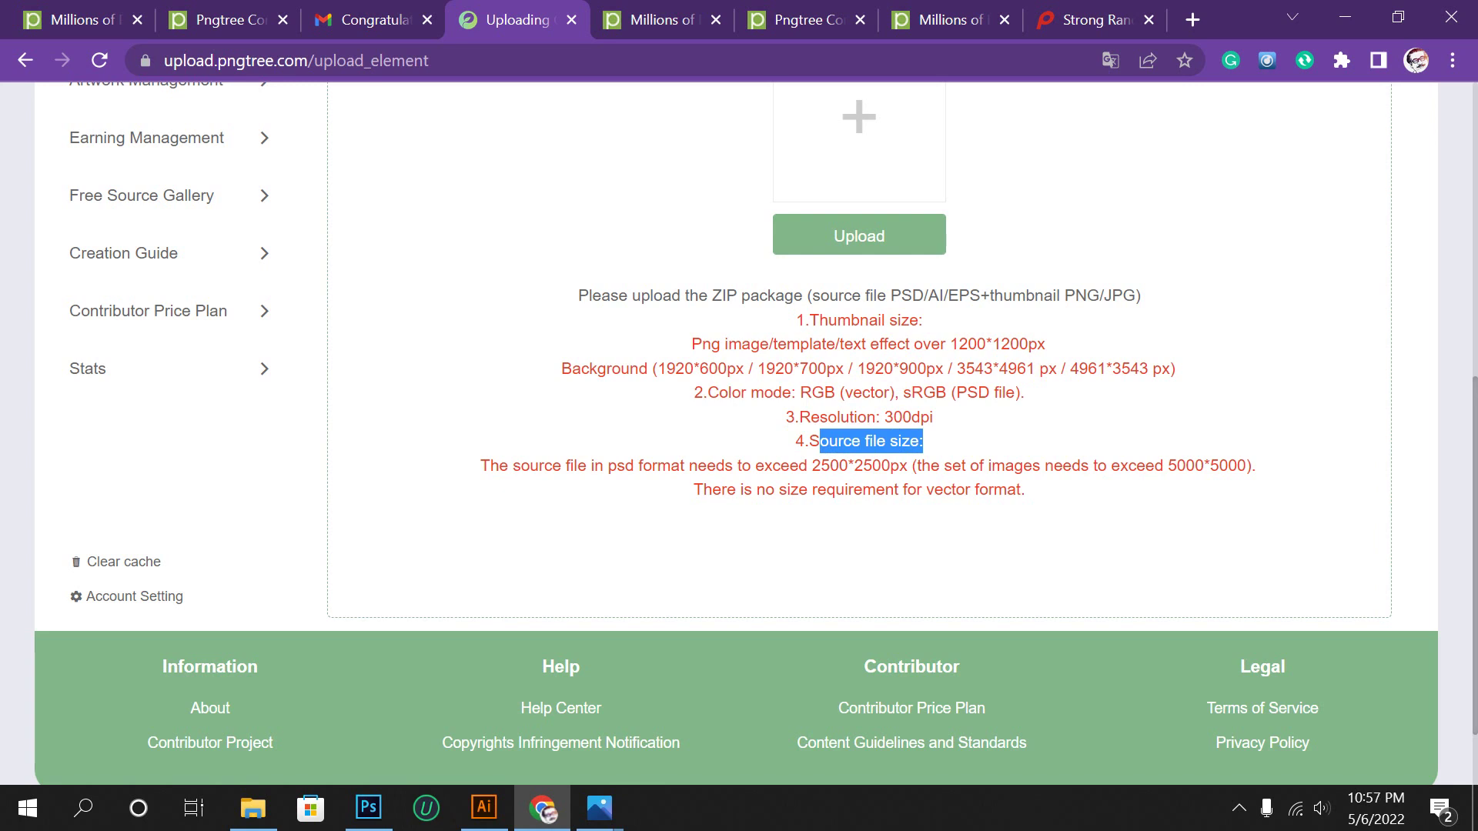
pyautogui.click(923, 441)
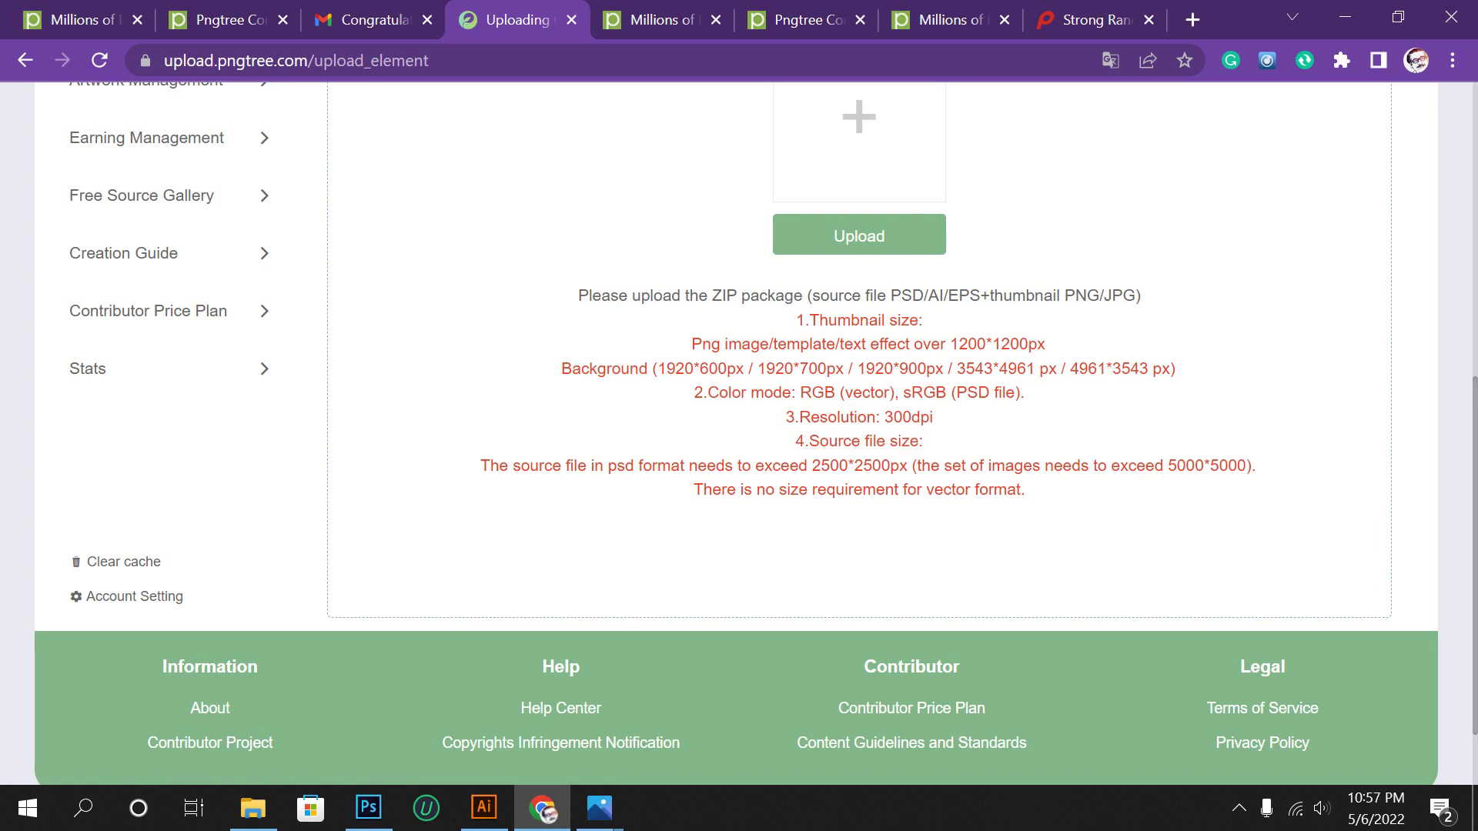
pyautogui.moveTo(587, 465); pyautogui.dragTo(822, 466)
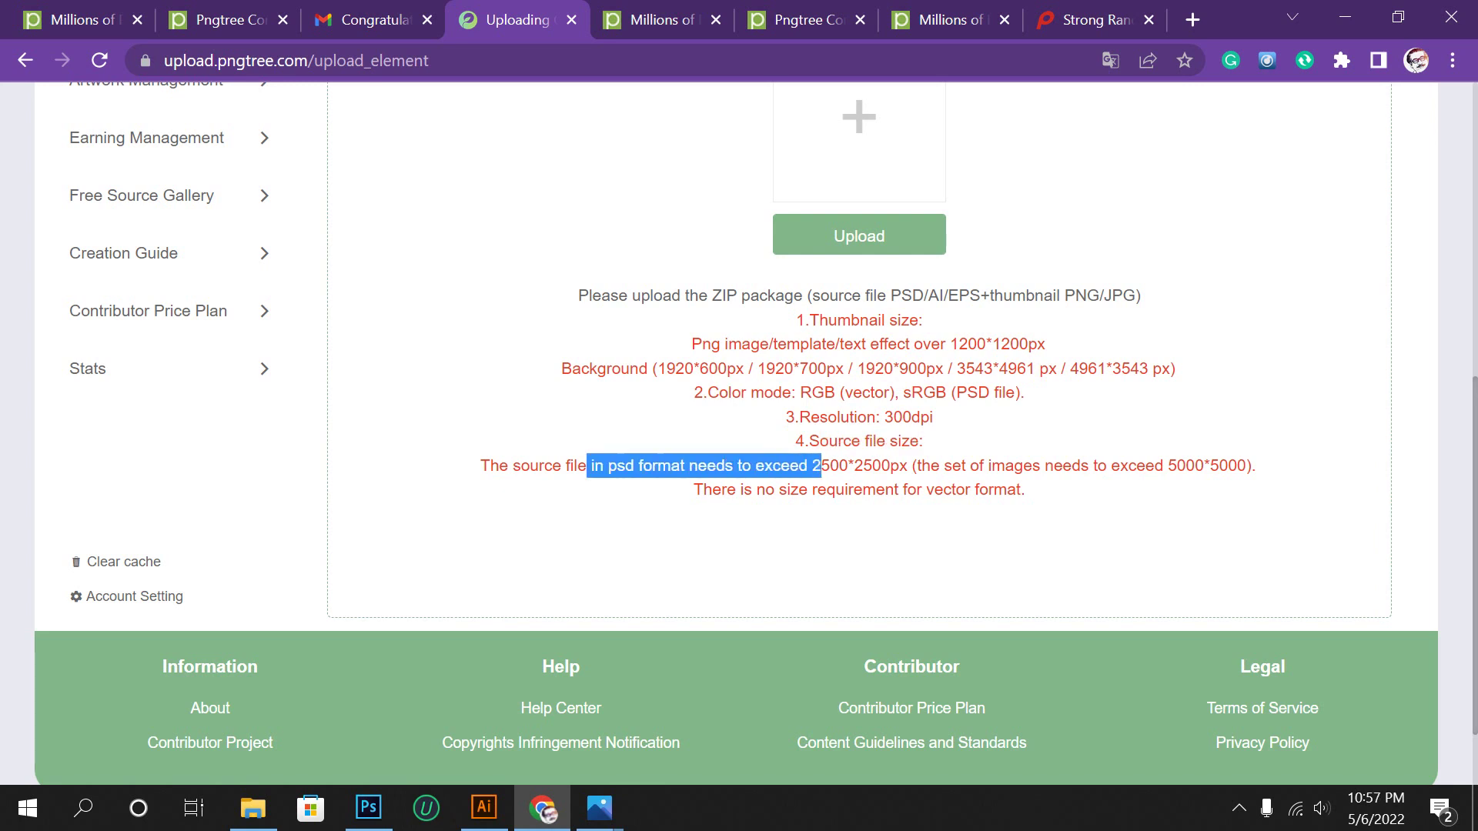
pyautogui.click(822, 466)
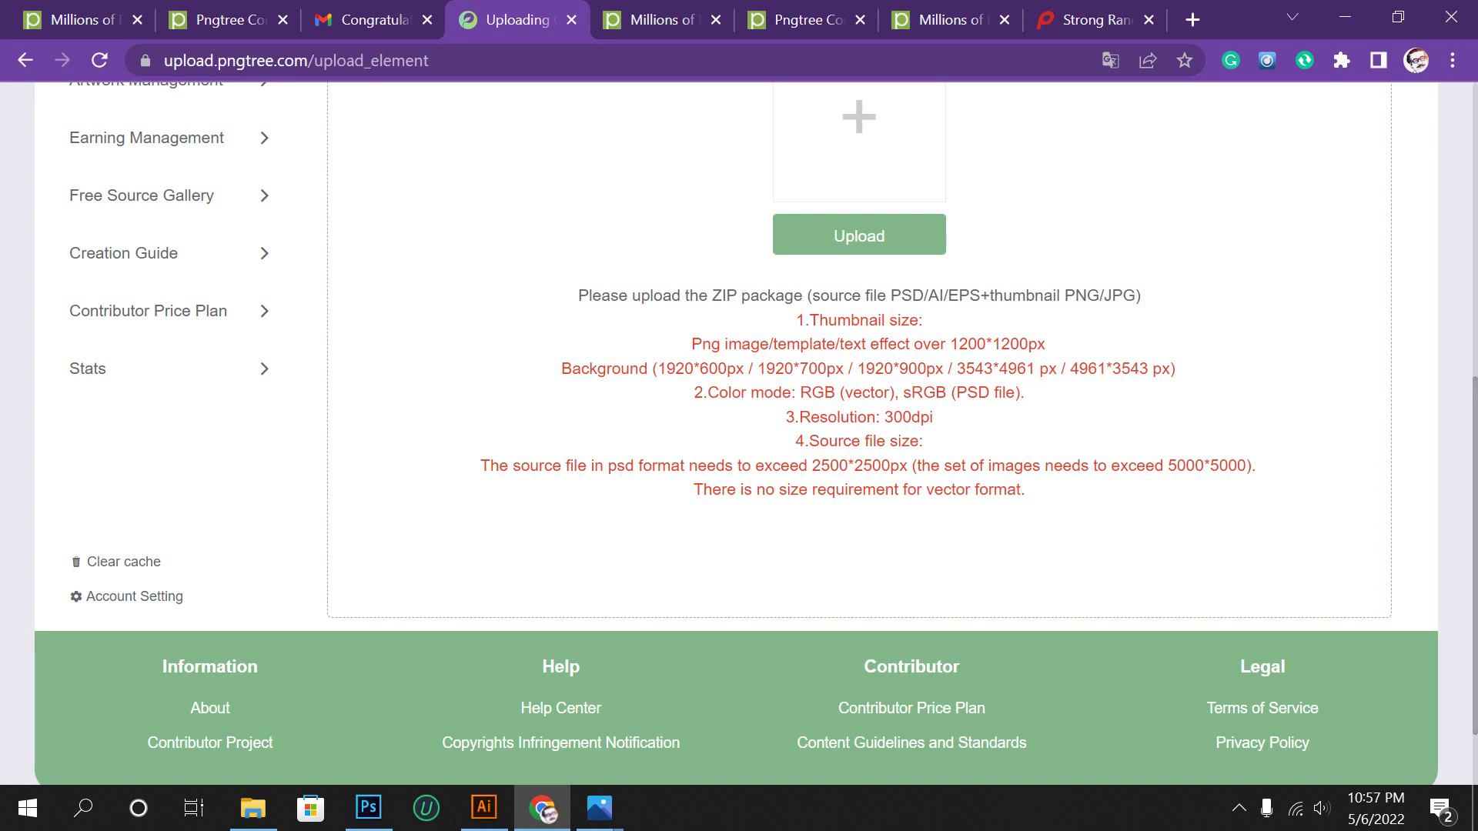
pyautogui.moveTo(693, 489); pyautogui.dragTo(1025, 489)
pyautogui.click(1026, 490)
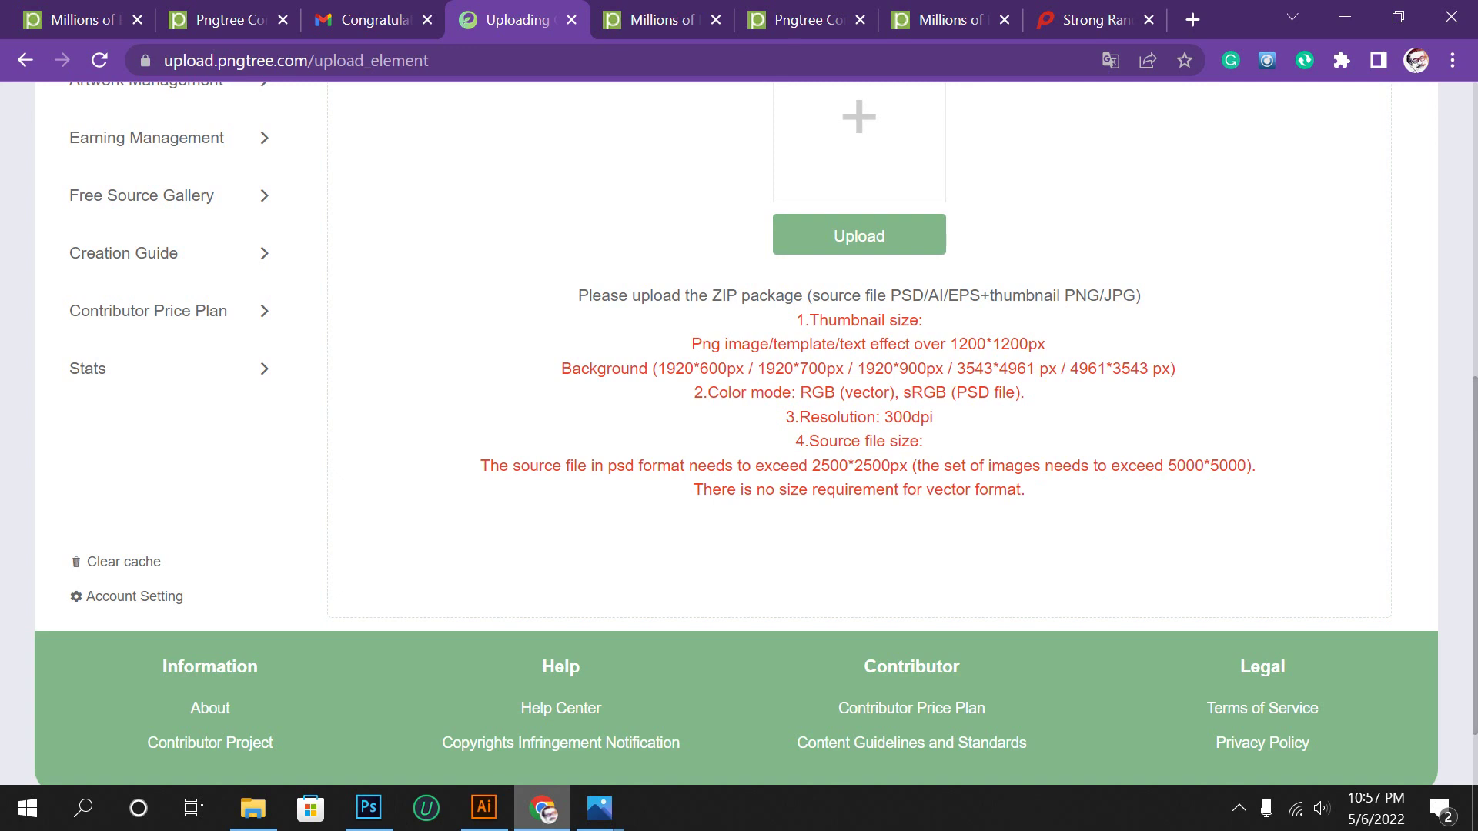
pyautogui.scroll(3, 146, 368)
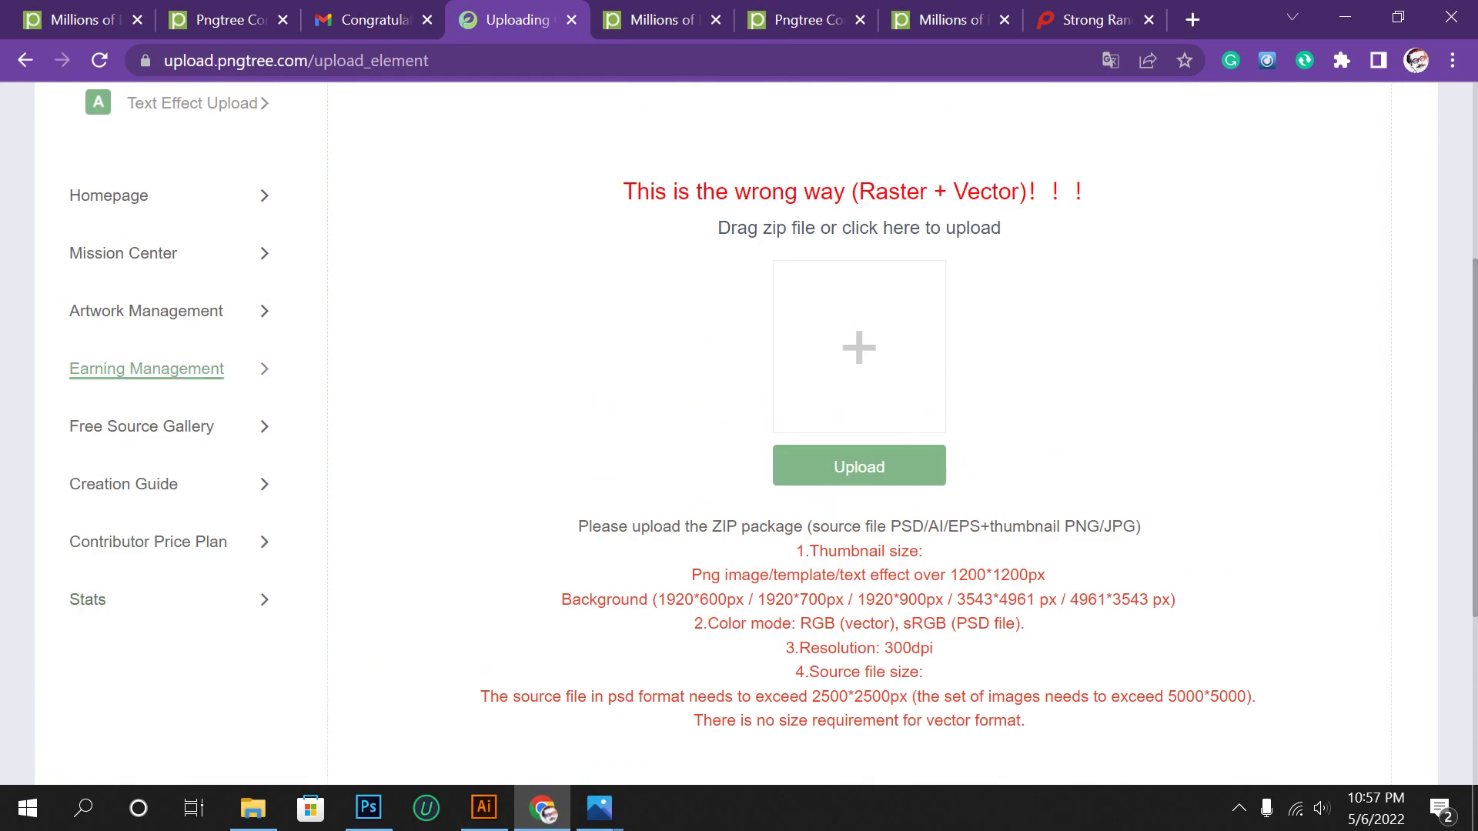
pyautogui.scroll(1, 146, 369)
pyautogui.scroll(3, 146, 368)
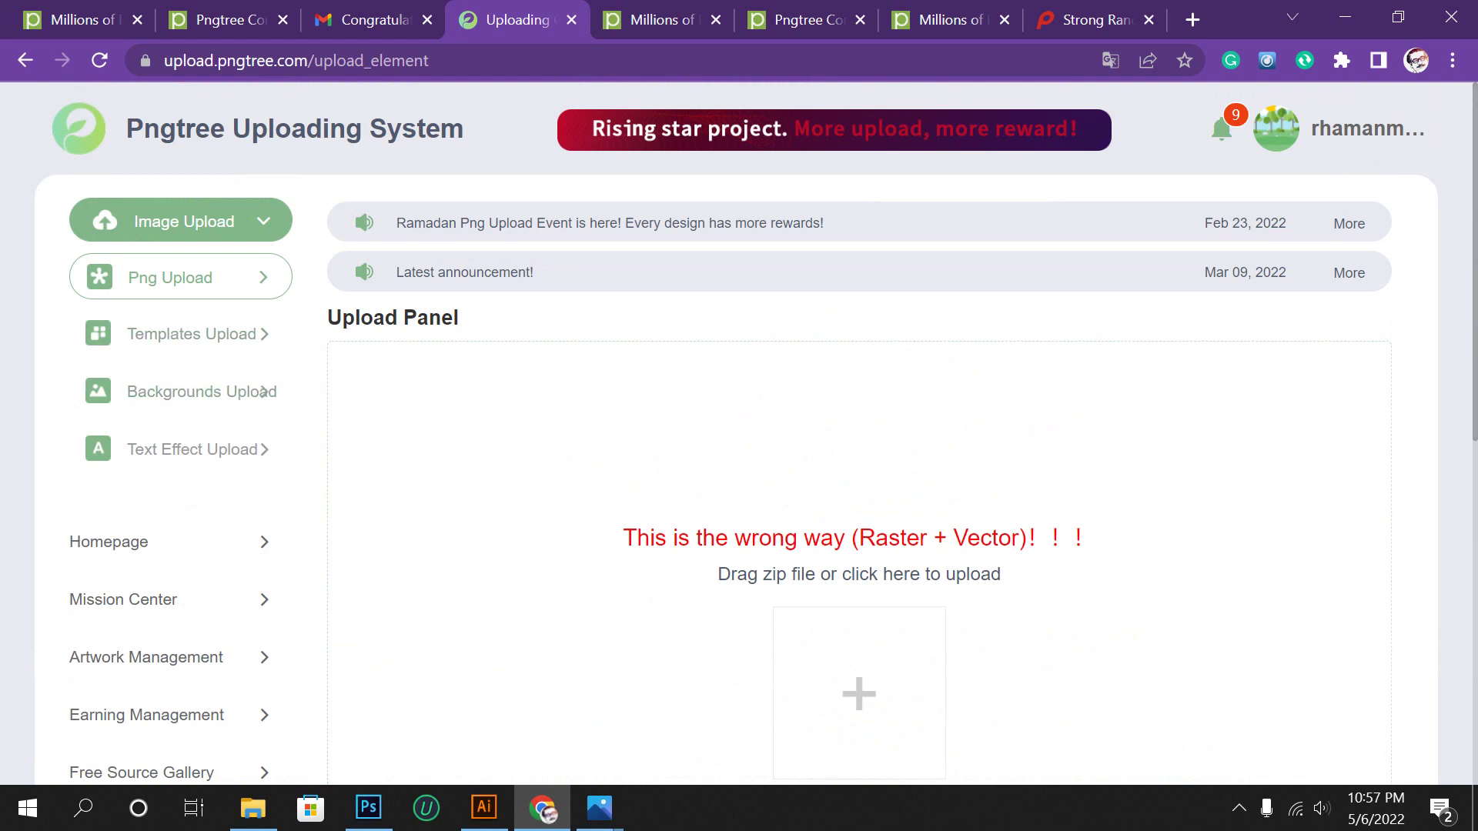
pyautogui.scroll(-2, 177, 334)
pyautogui.scroll(-4, 177, 335)
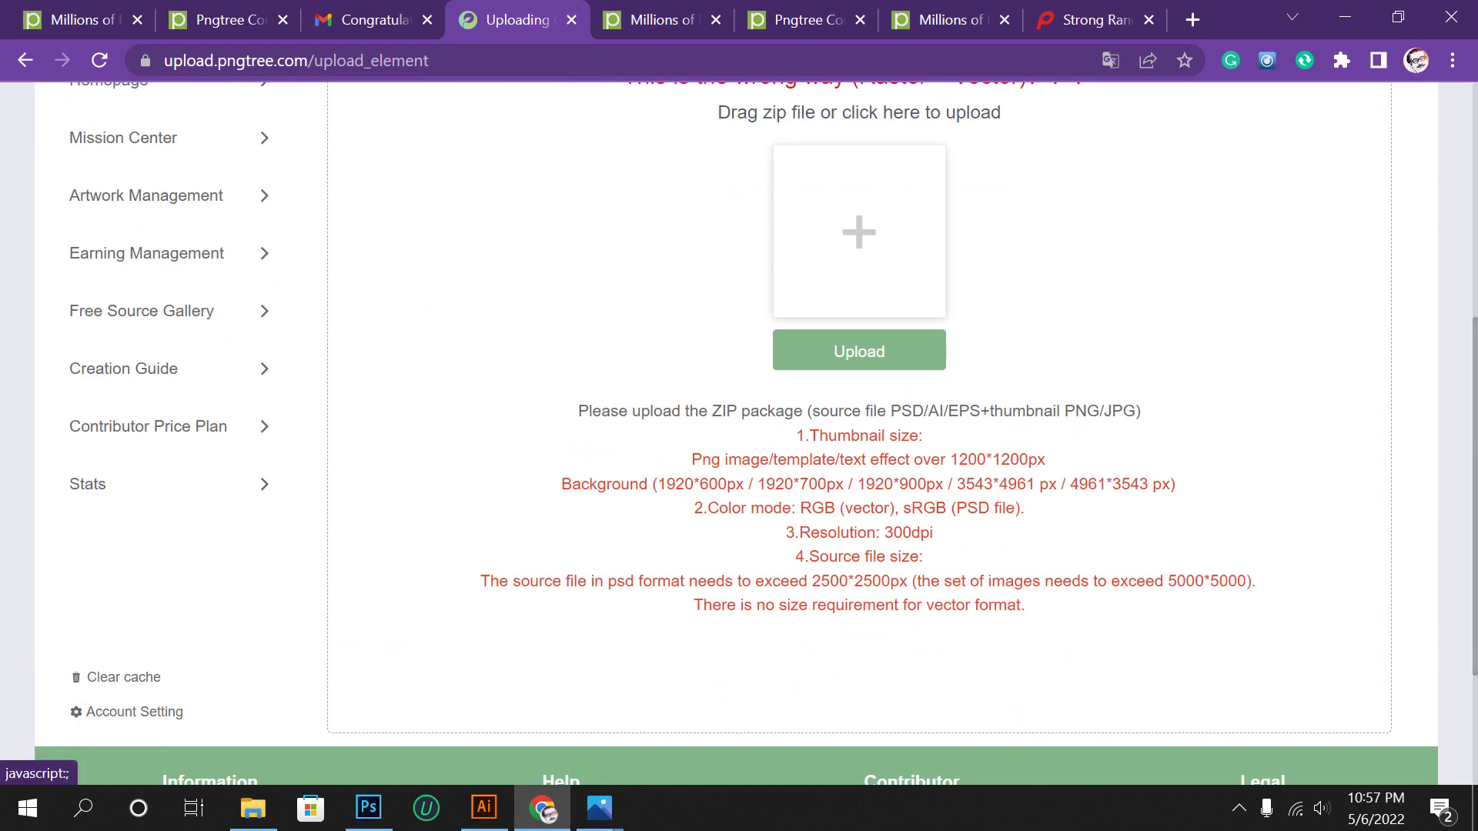
pyautogui.click(859, 231)
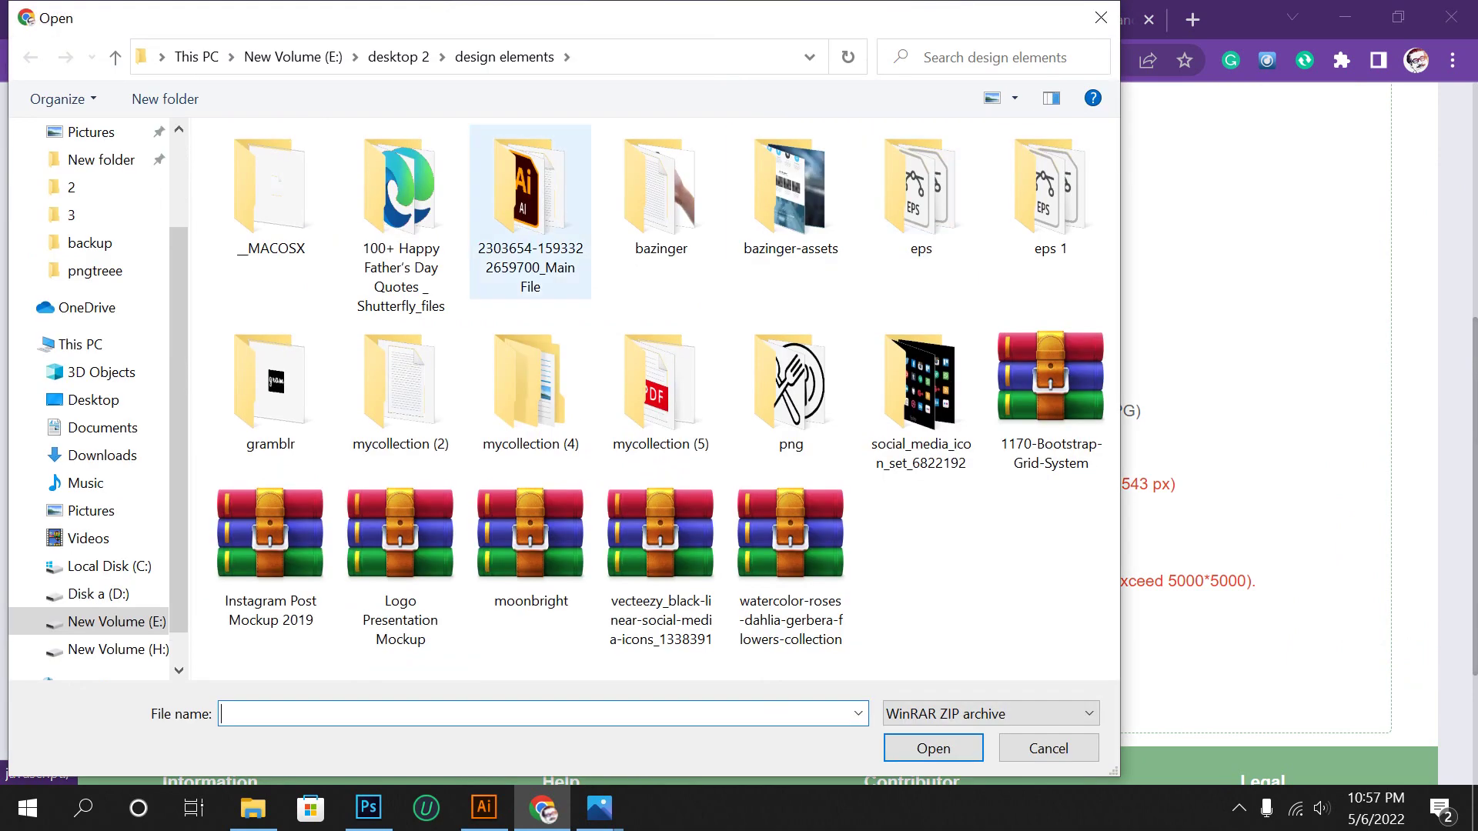
pyautogui.click(1101, 17)
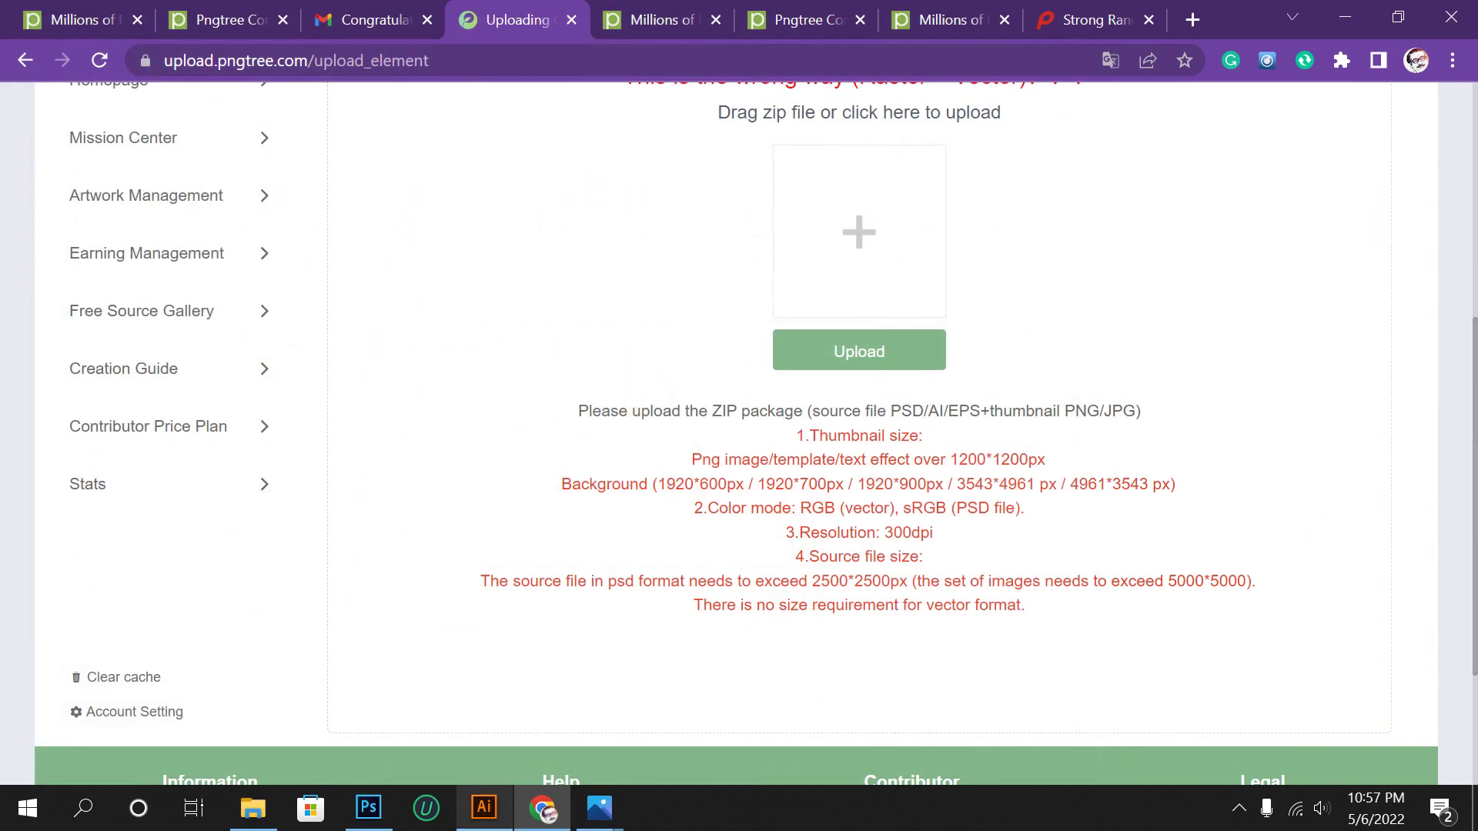
# Return to Illustrator with the logo artwork and start a new document.
pyautogui.click(462, 693)
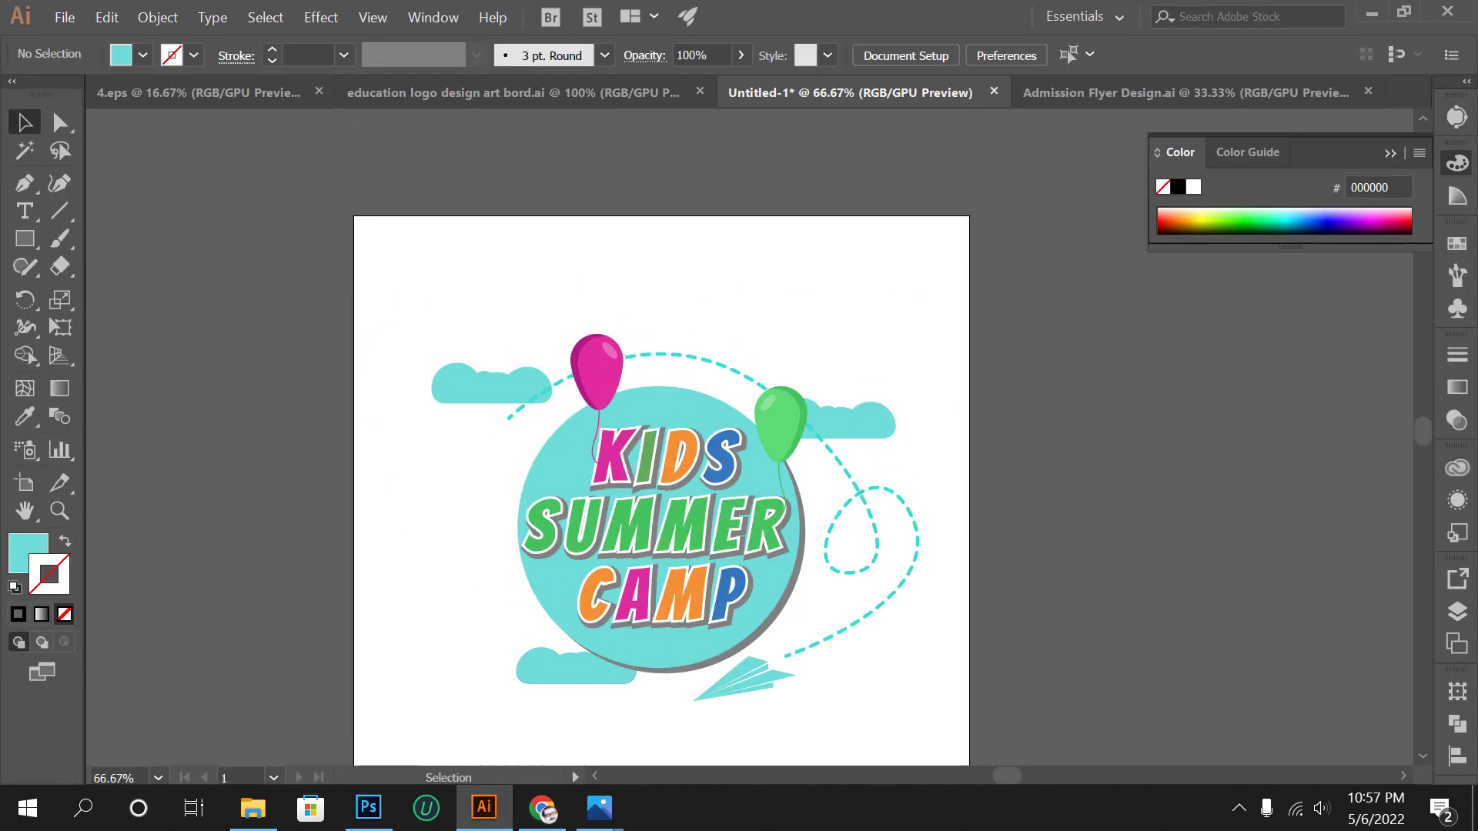
pyautogui.scroll(-1, 622, 508)
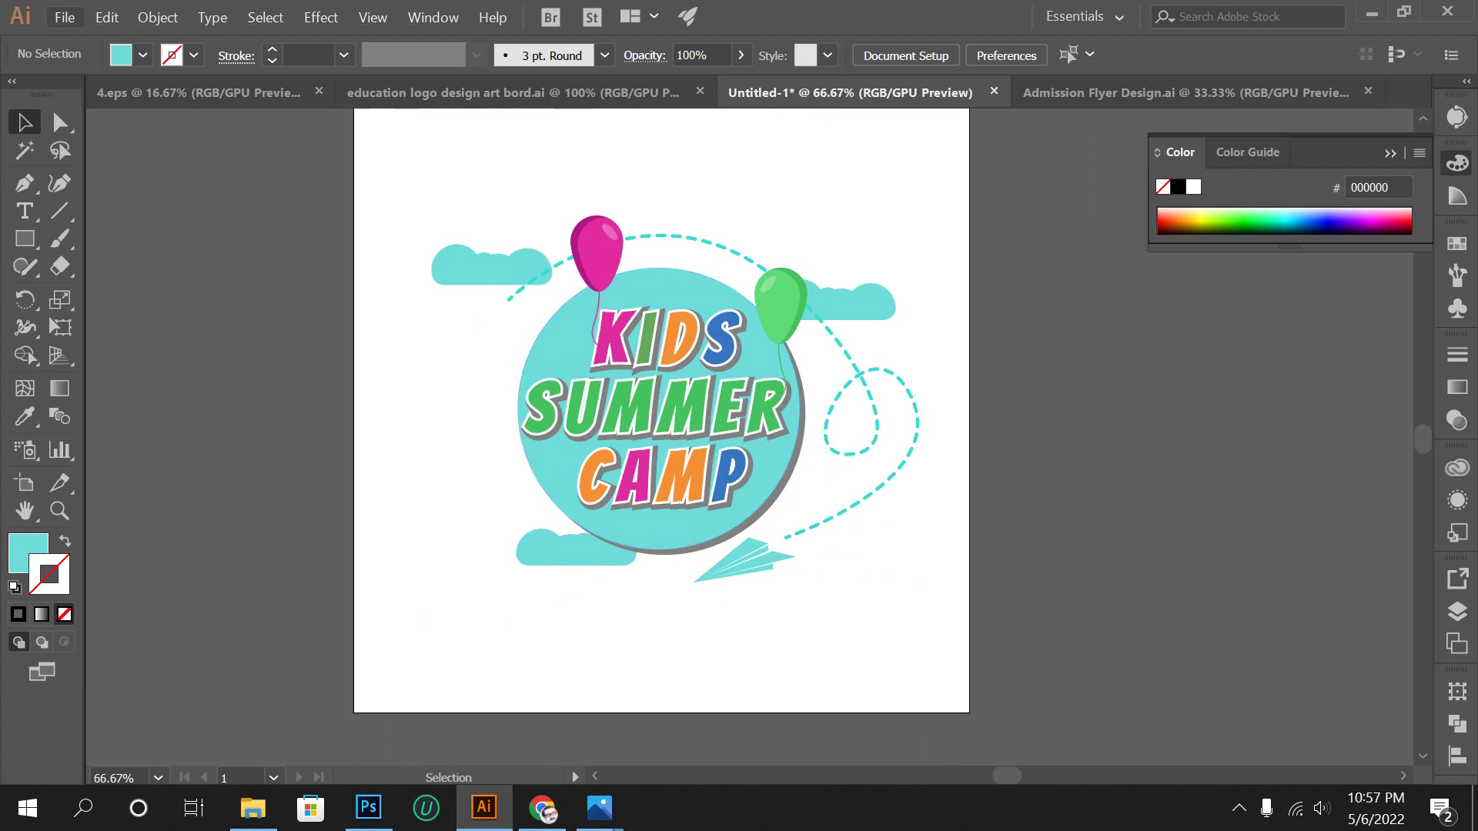
pyautogui.click(65, 17)
pyautogui.press('Escape')
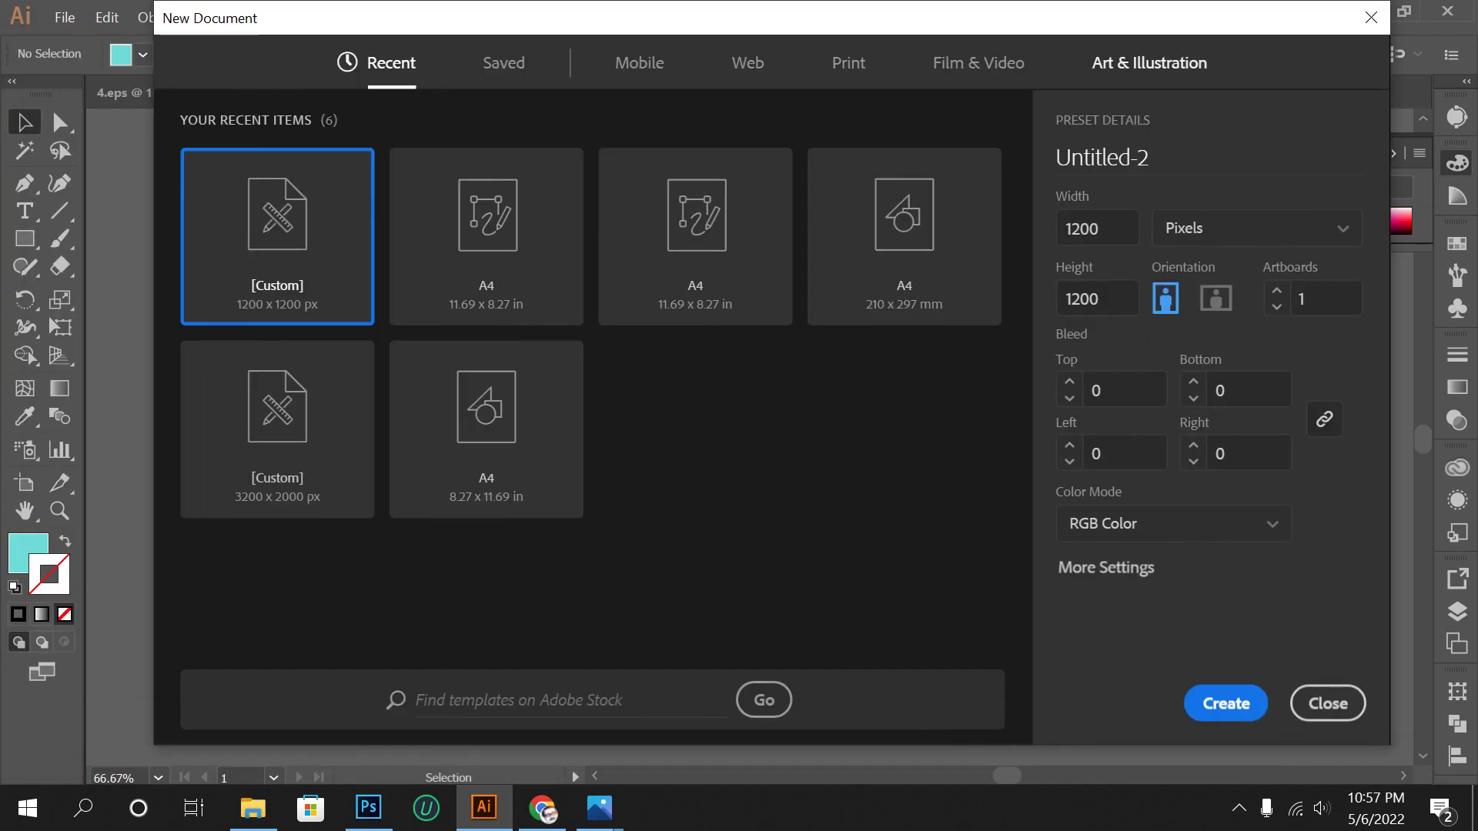
# Choose an Art & Illustration preset in pixels, sized 2000 × 2000 px.
pyautogui.click(1149, 62)
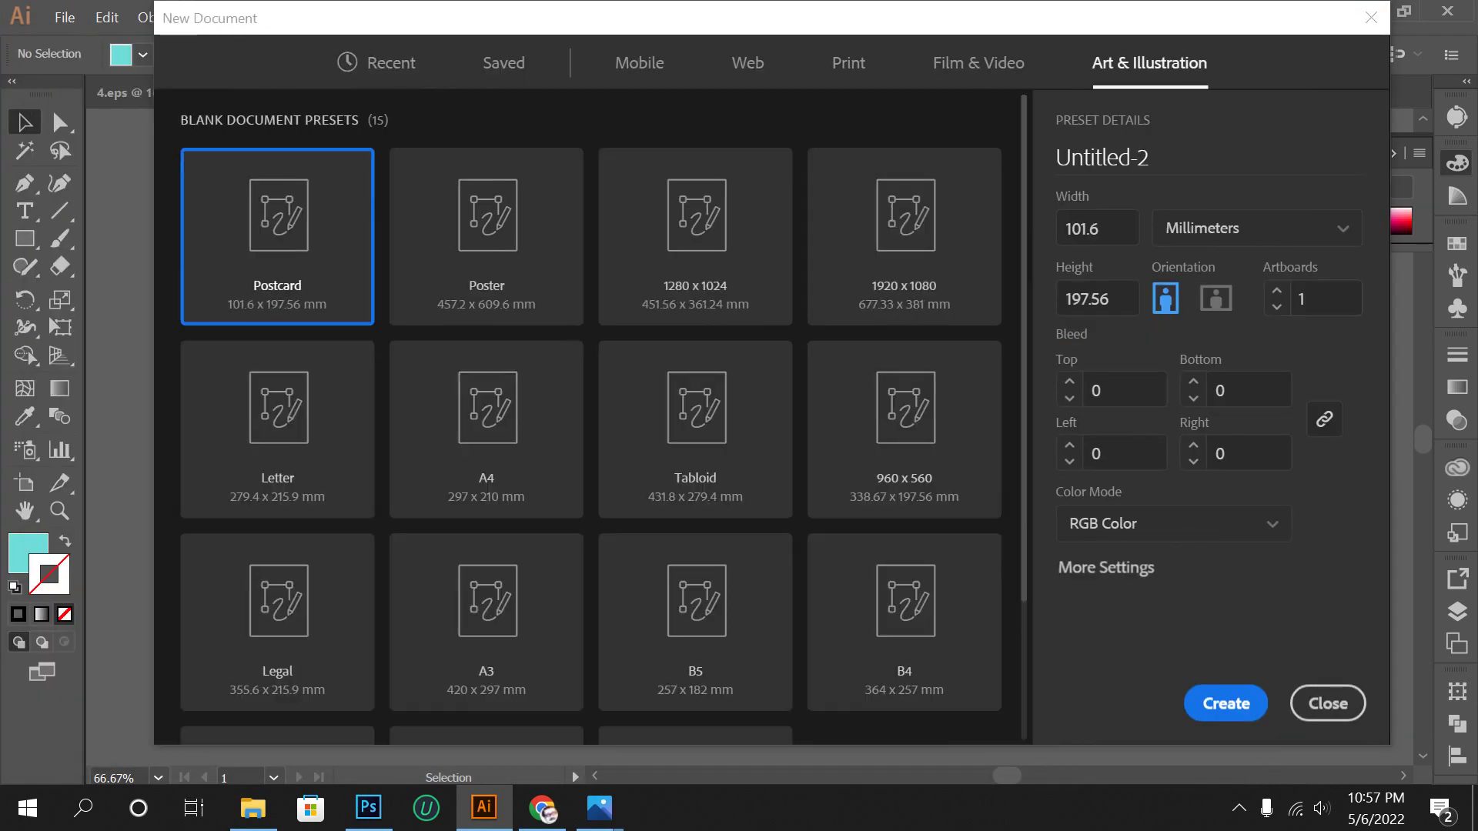
pyautogui.click(1256, 228)
pyautogui.click(1185, 468)
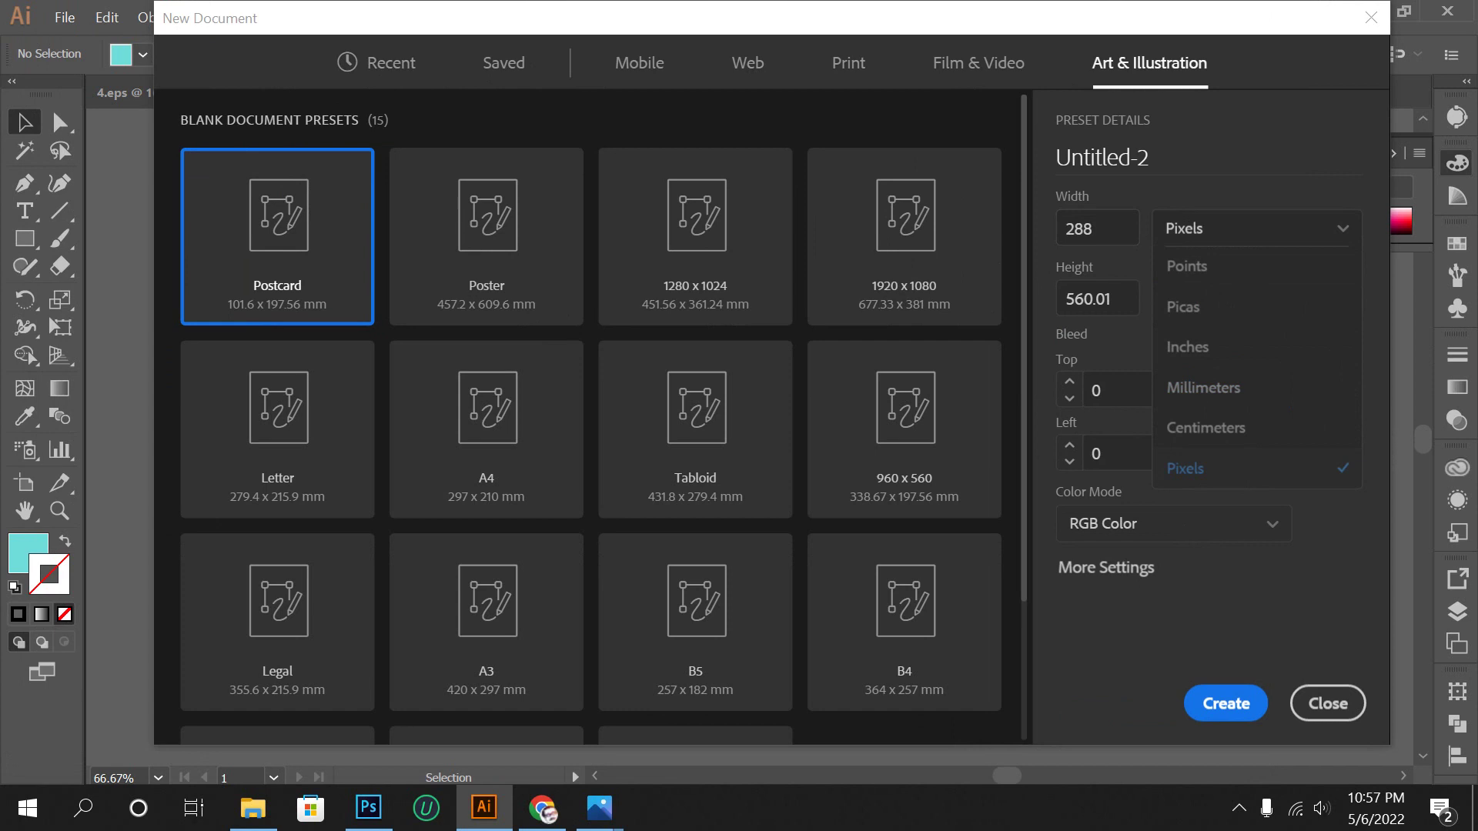
pyautogui.click(1097, 228)
pyautogui.write('12')
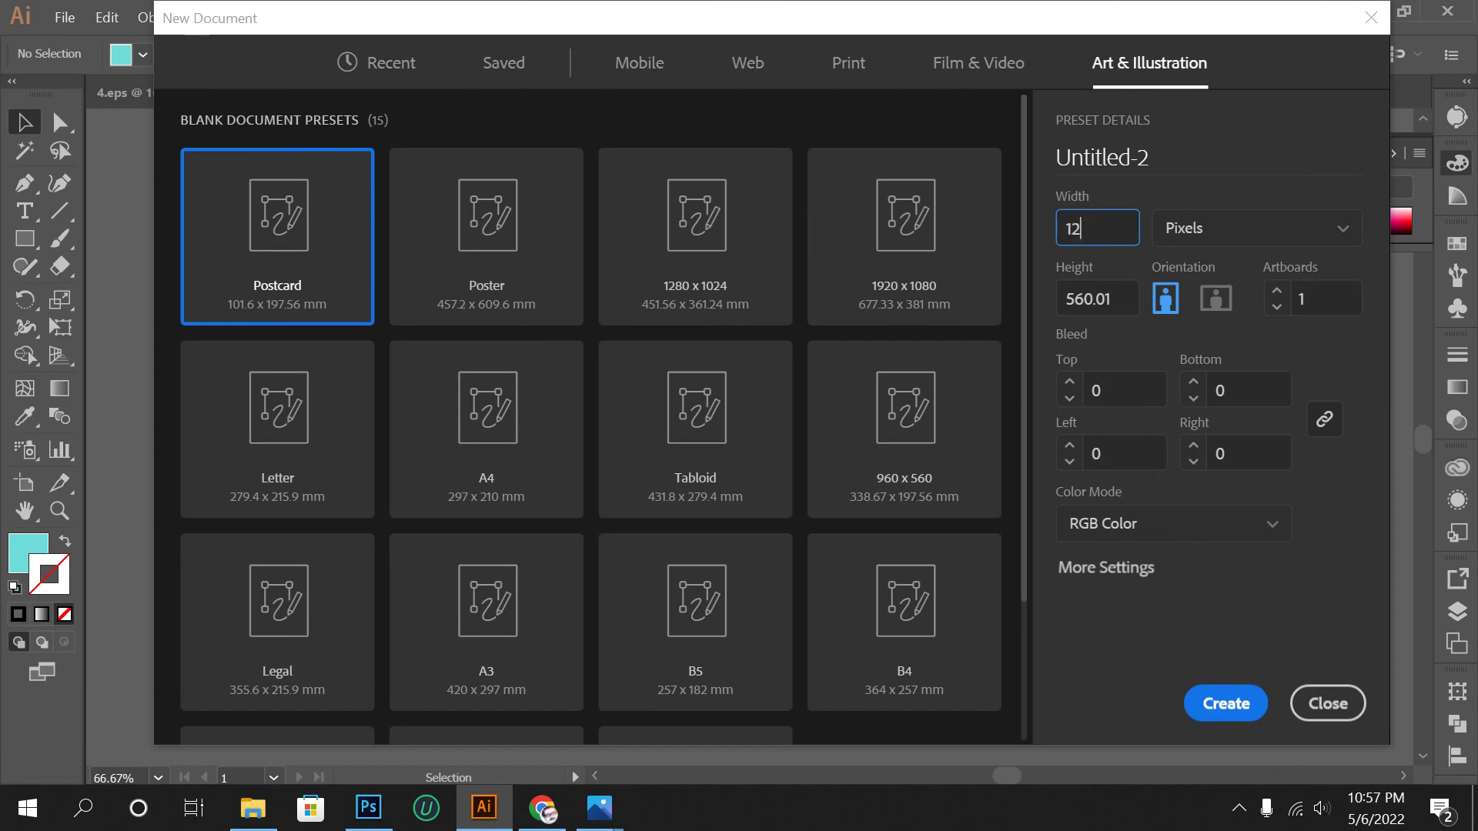
pyautogui.write('00')
pyautogui.hotkey('ctrl', 'a')
pyautogui.write('2000')
pyautogui.press('Tab')
pyautogui.write('2')
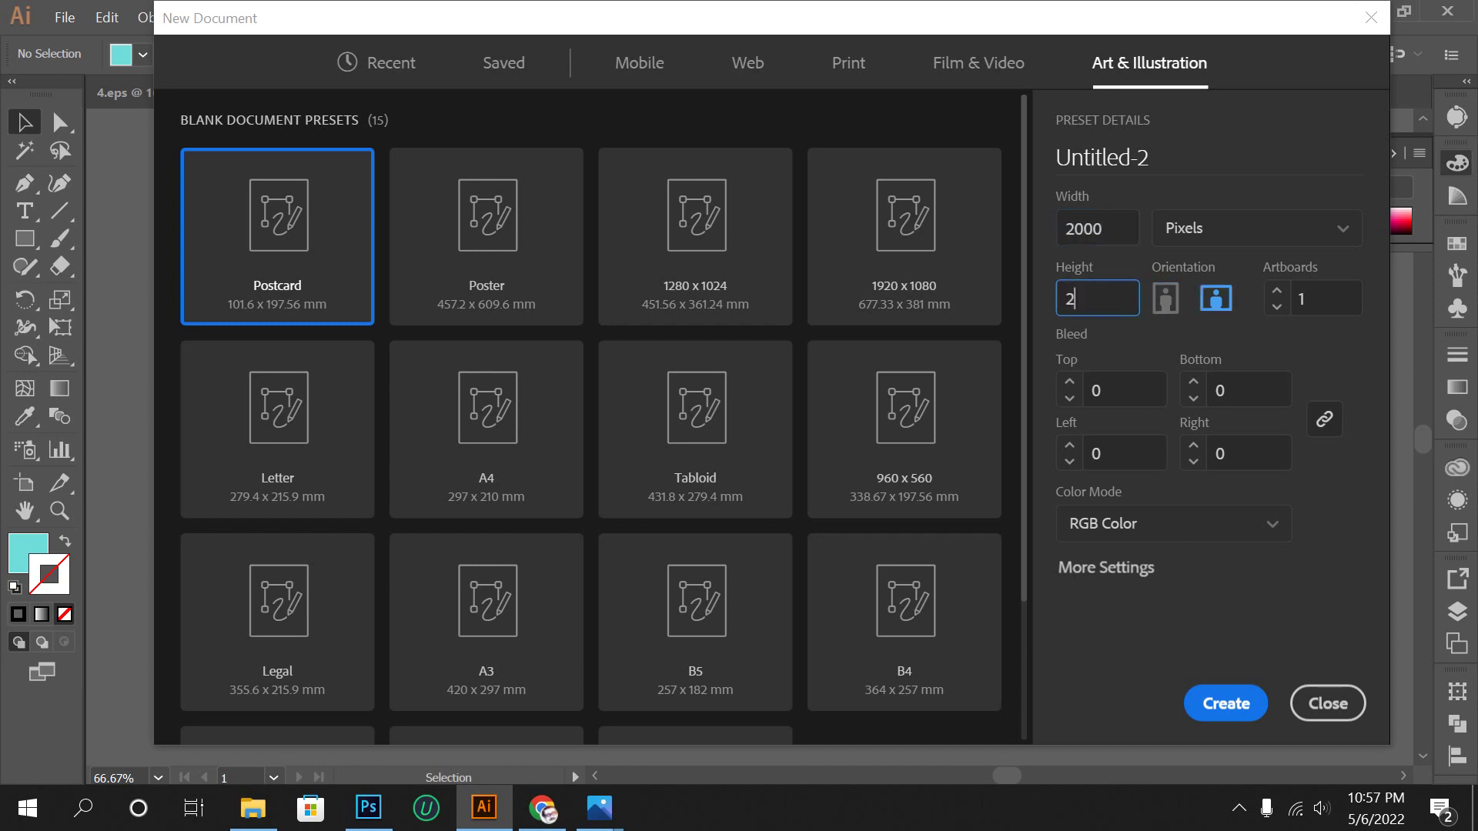
pyautogui.write('000')
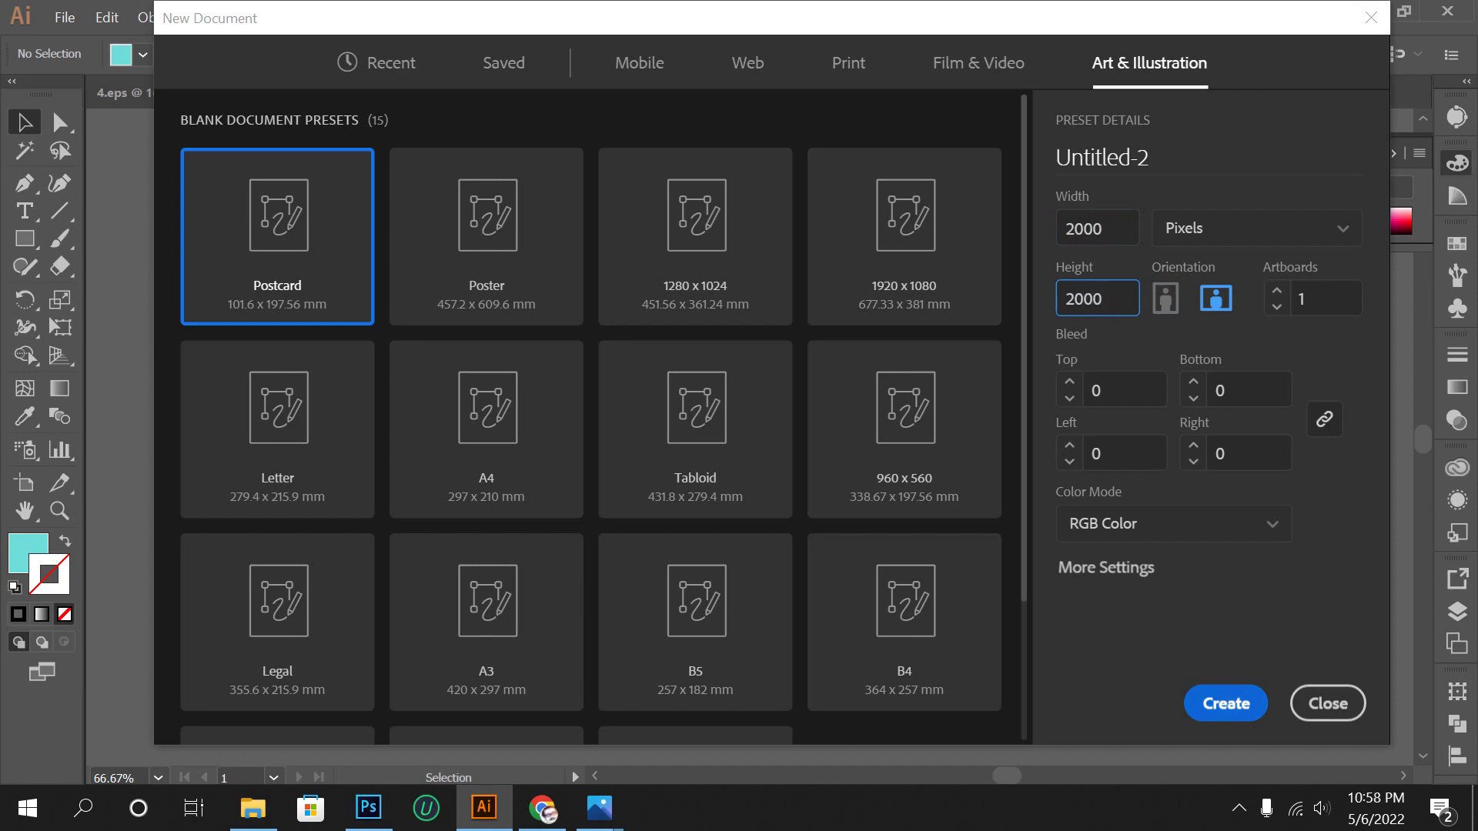
pyautogui.press('Tab')
# Create the 2000 px document and paste in the Kids Summer Camp flyer from Admission Flyer Design.
pyautogui.press('Return')
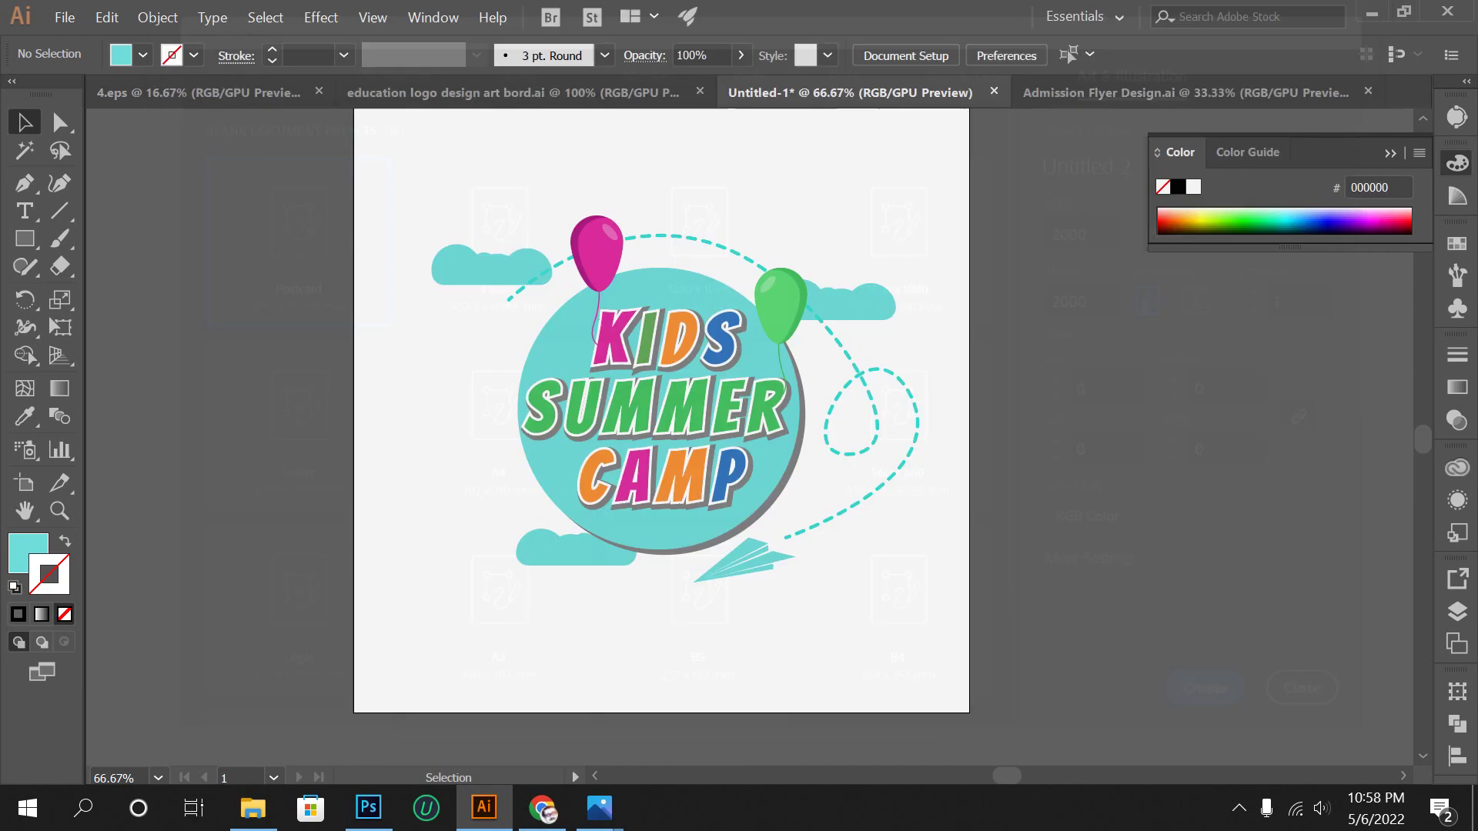
pyautogui.hotkey('ctrl', '+')
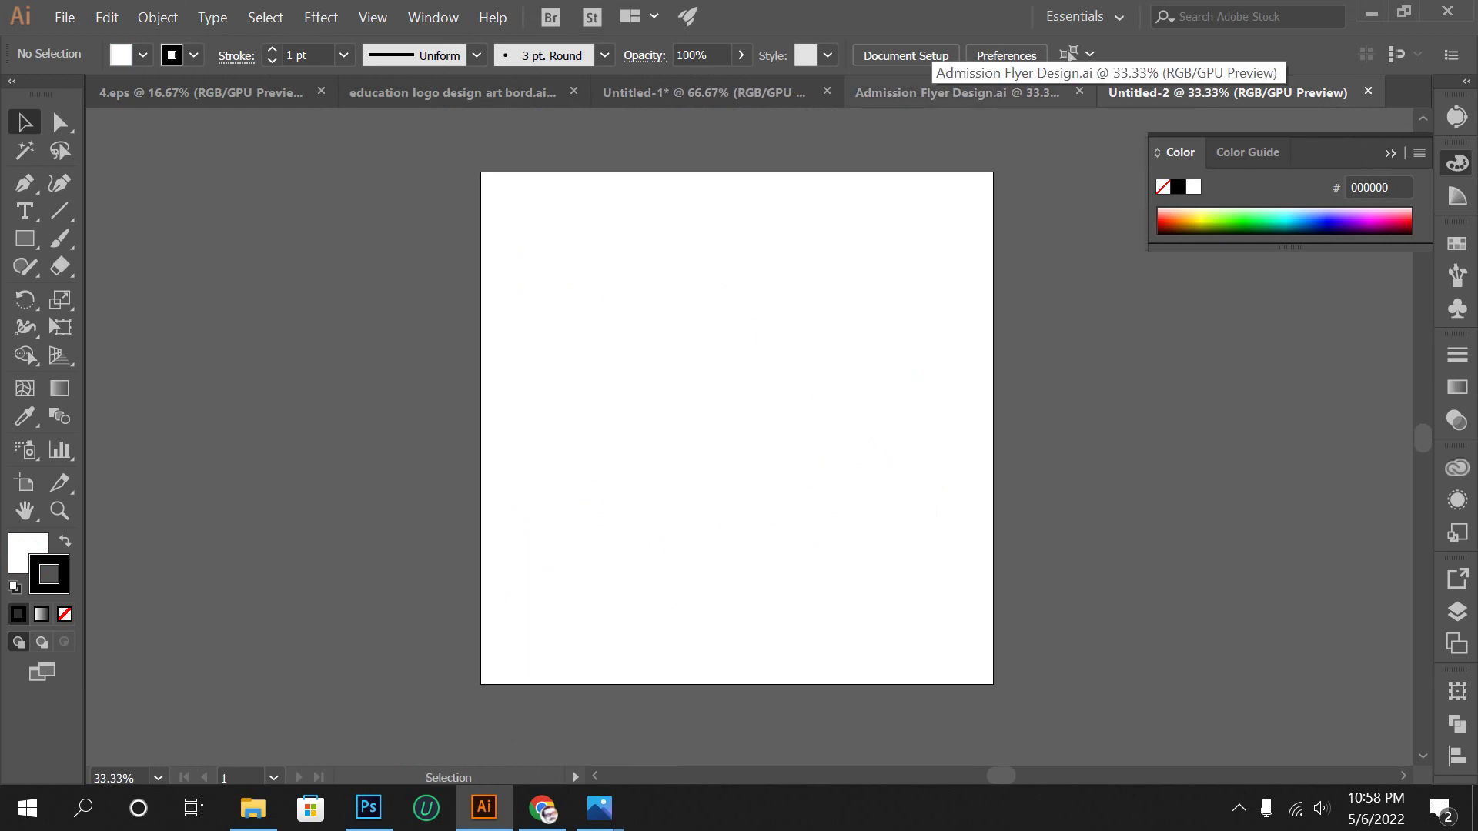
pyautogui.click(716, 93)
pyautogui.click(731, 343)
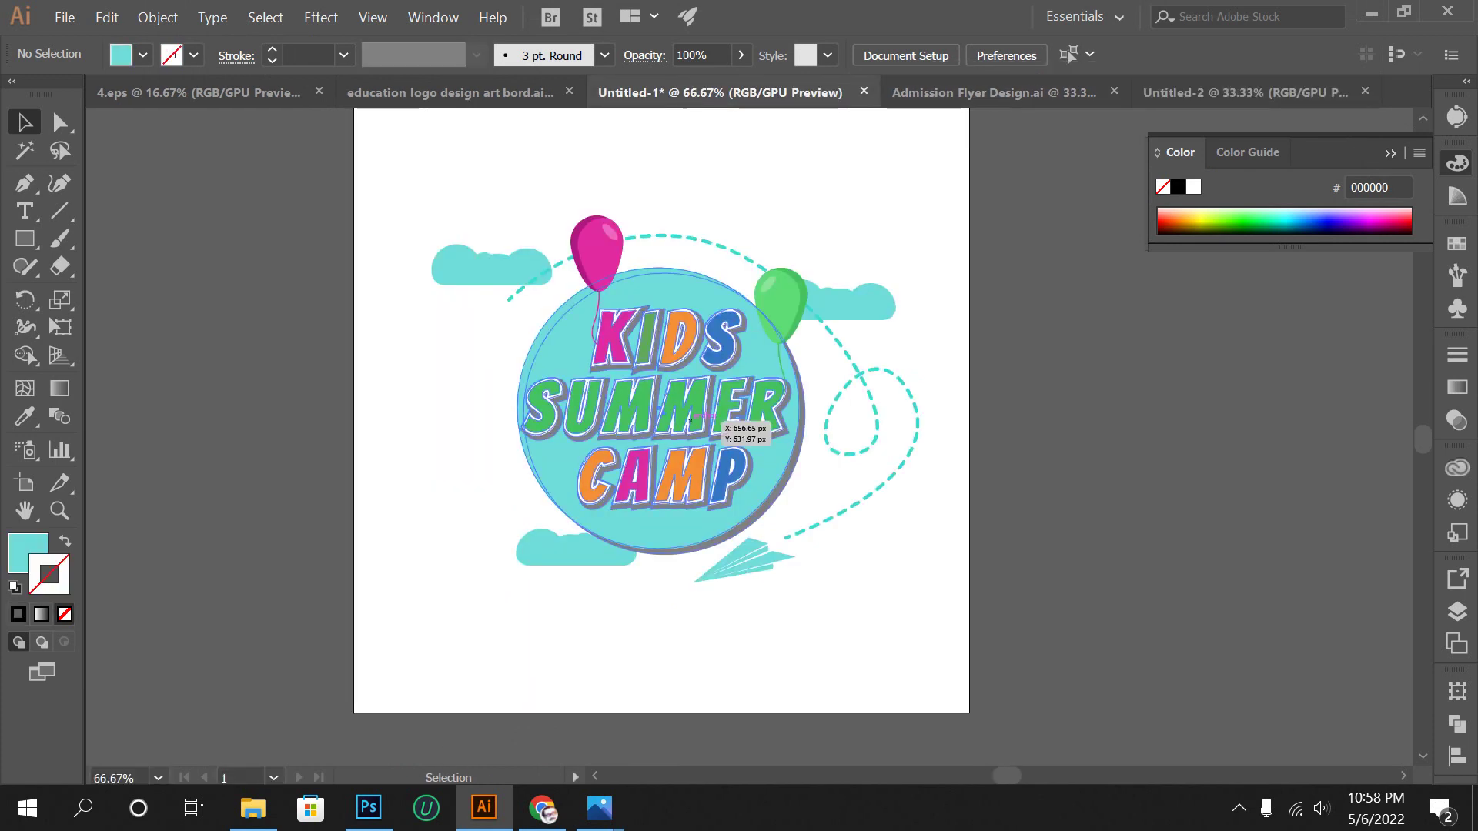
pyautogui.click(993, 93)
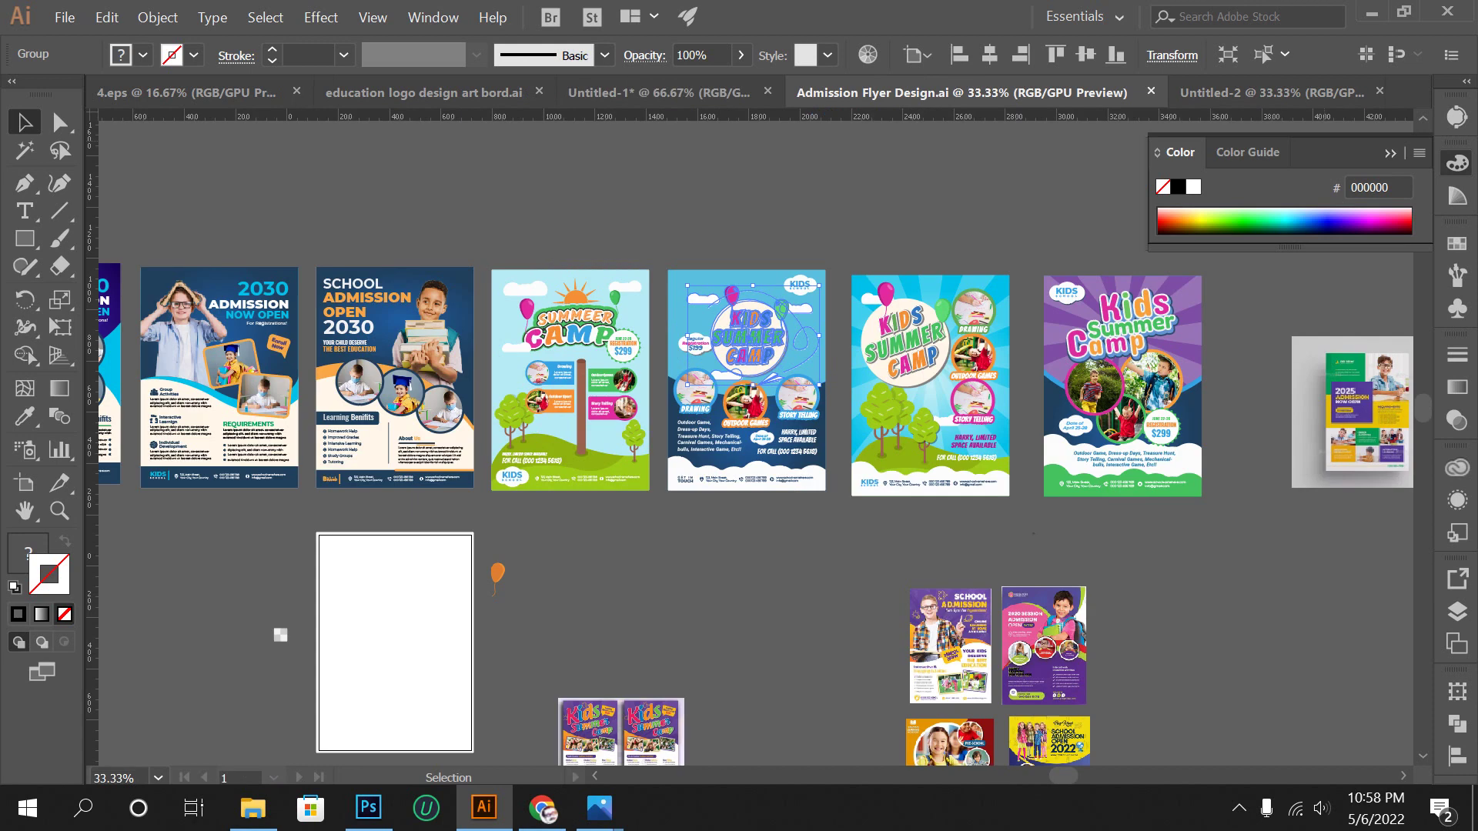
pyautogui.hotkey('ctrl', 'shift', 'a')
pyautogui.hotkey('ctrl', 'v')
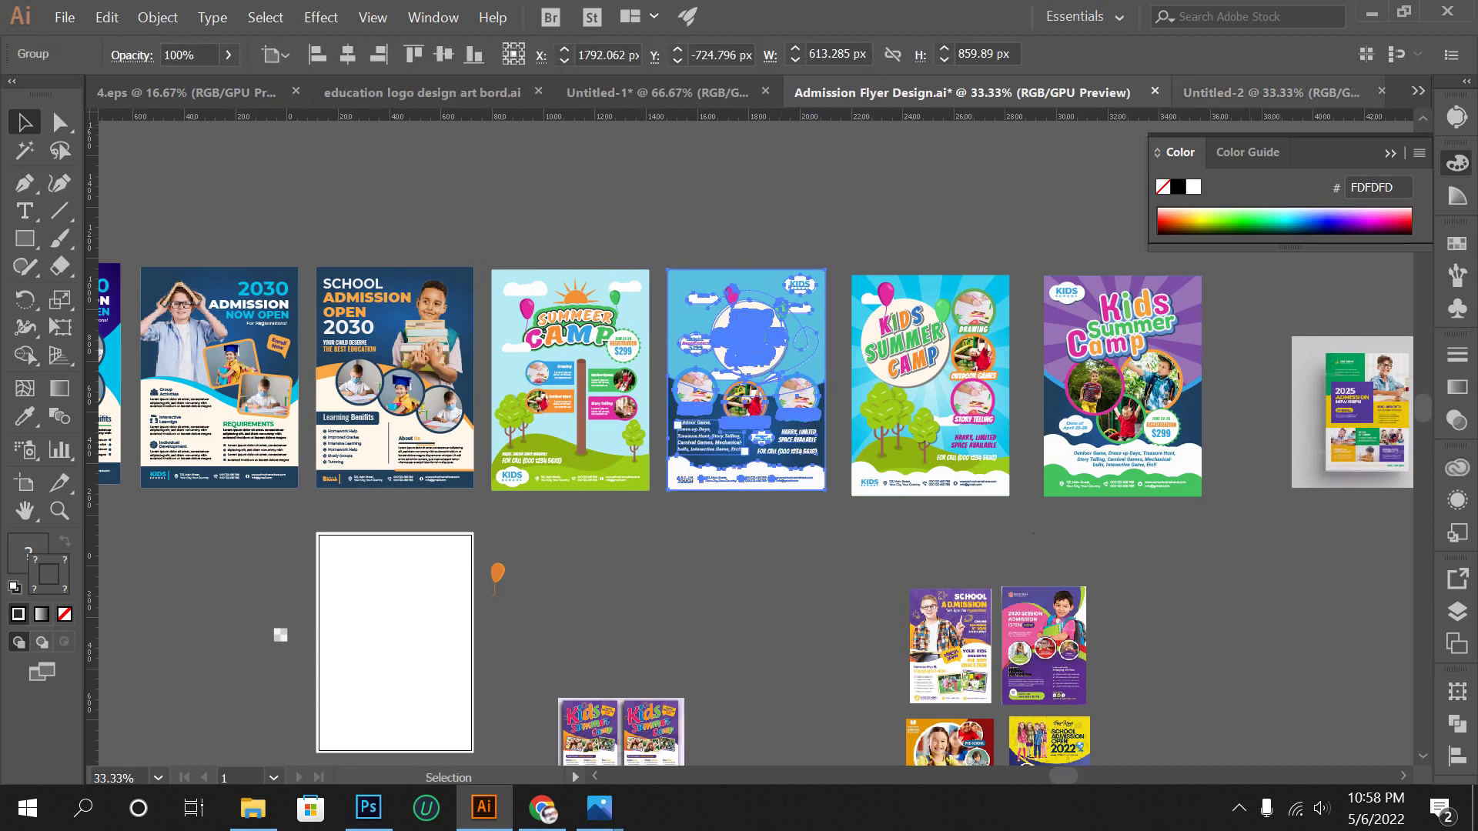
pyautogui.hotkey('ctrl', 'Tab')
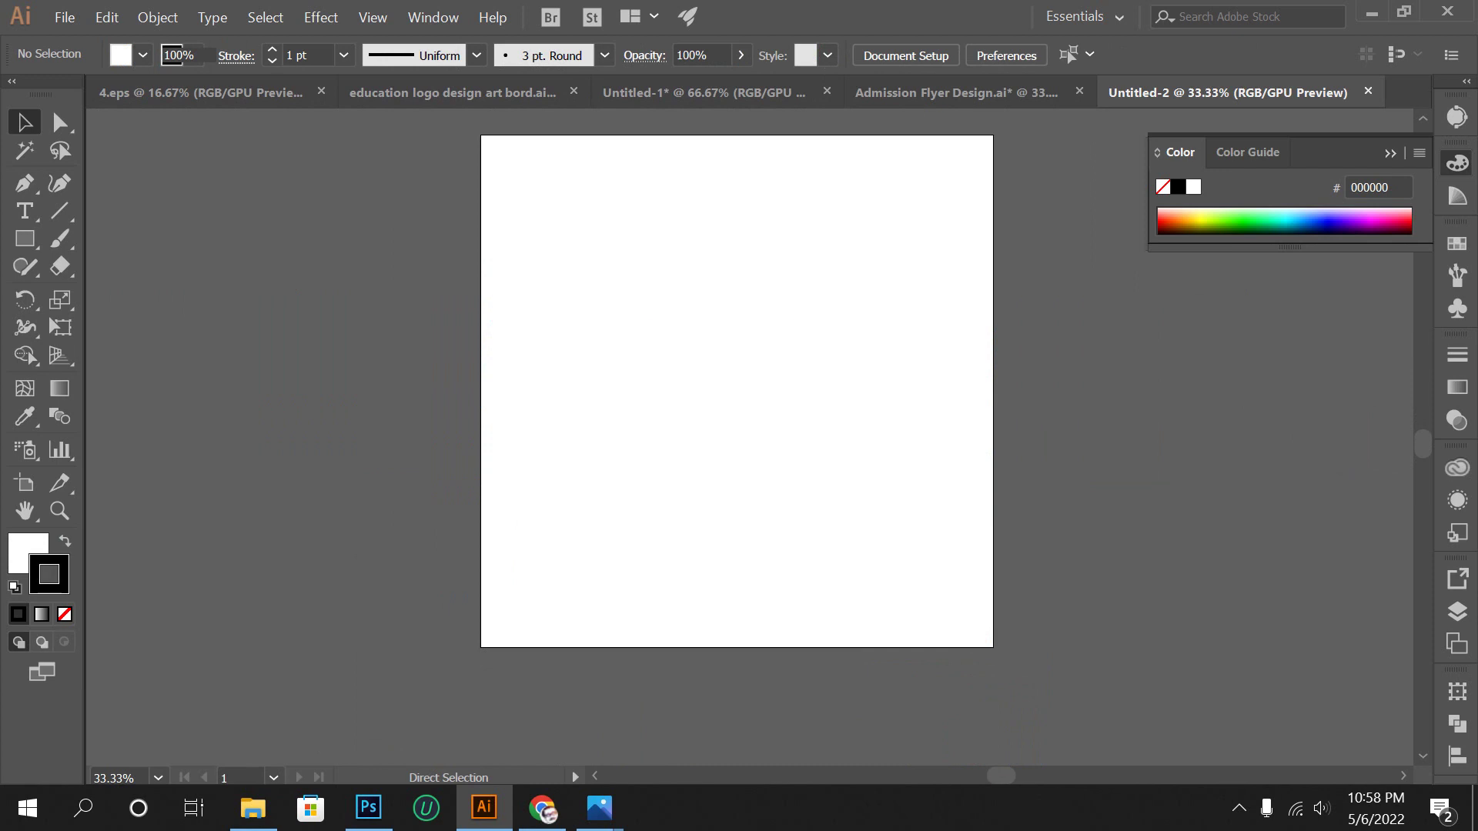
pyautogui.hotkey('ctrl', 'v')
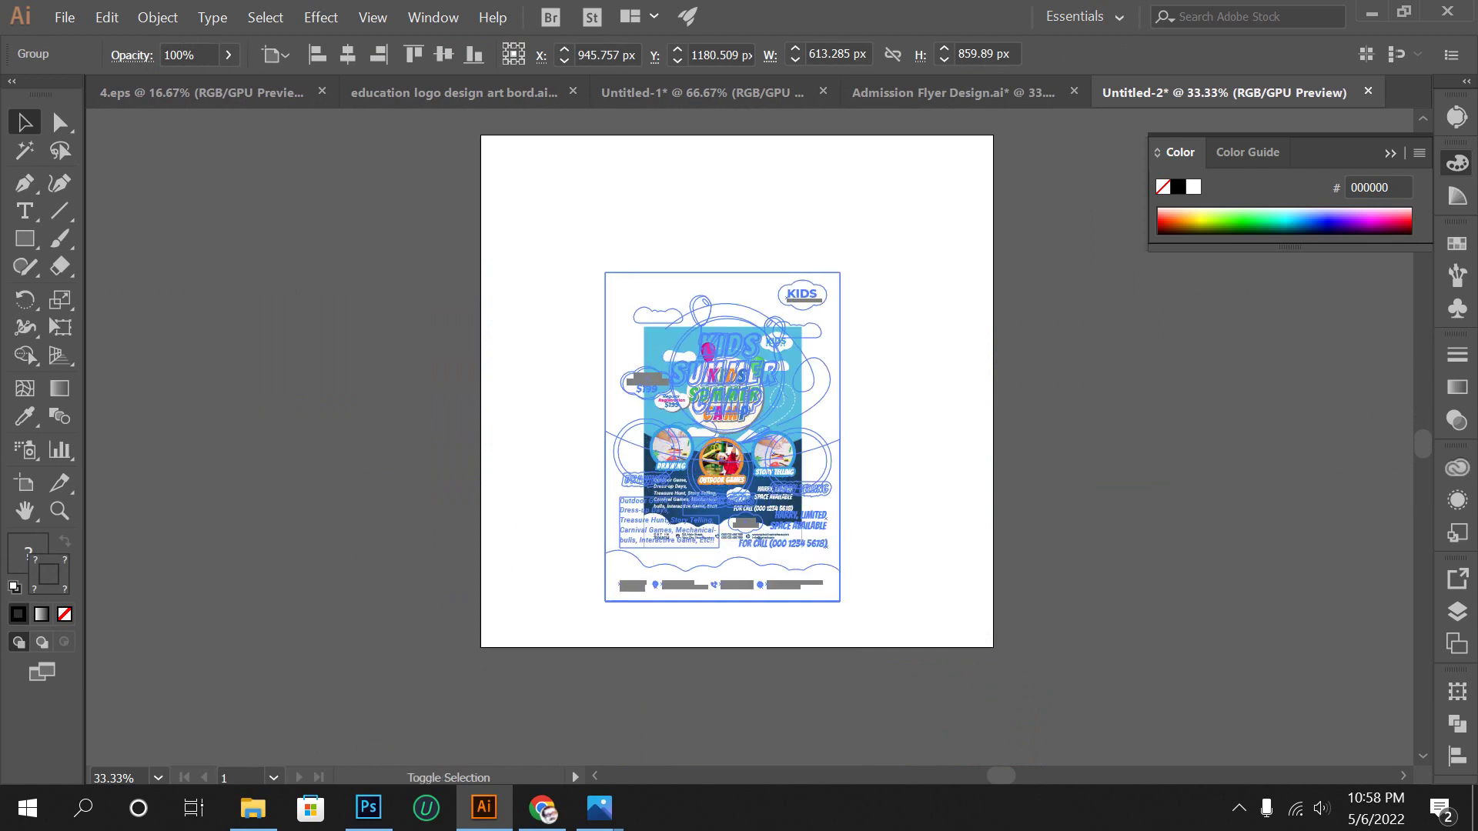
# Move and enlarge the flyer to sit centred on the square artboard, then deselect it.
pyautogui.moveTo(728, 448); pyautogui.dragTo(682, 362)
pyautogui.hotkey('ctrl', 'shift', 'a')
pyautogui.scroll(3, 622, 431)
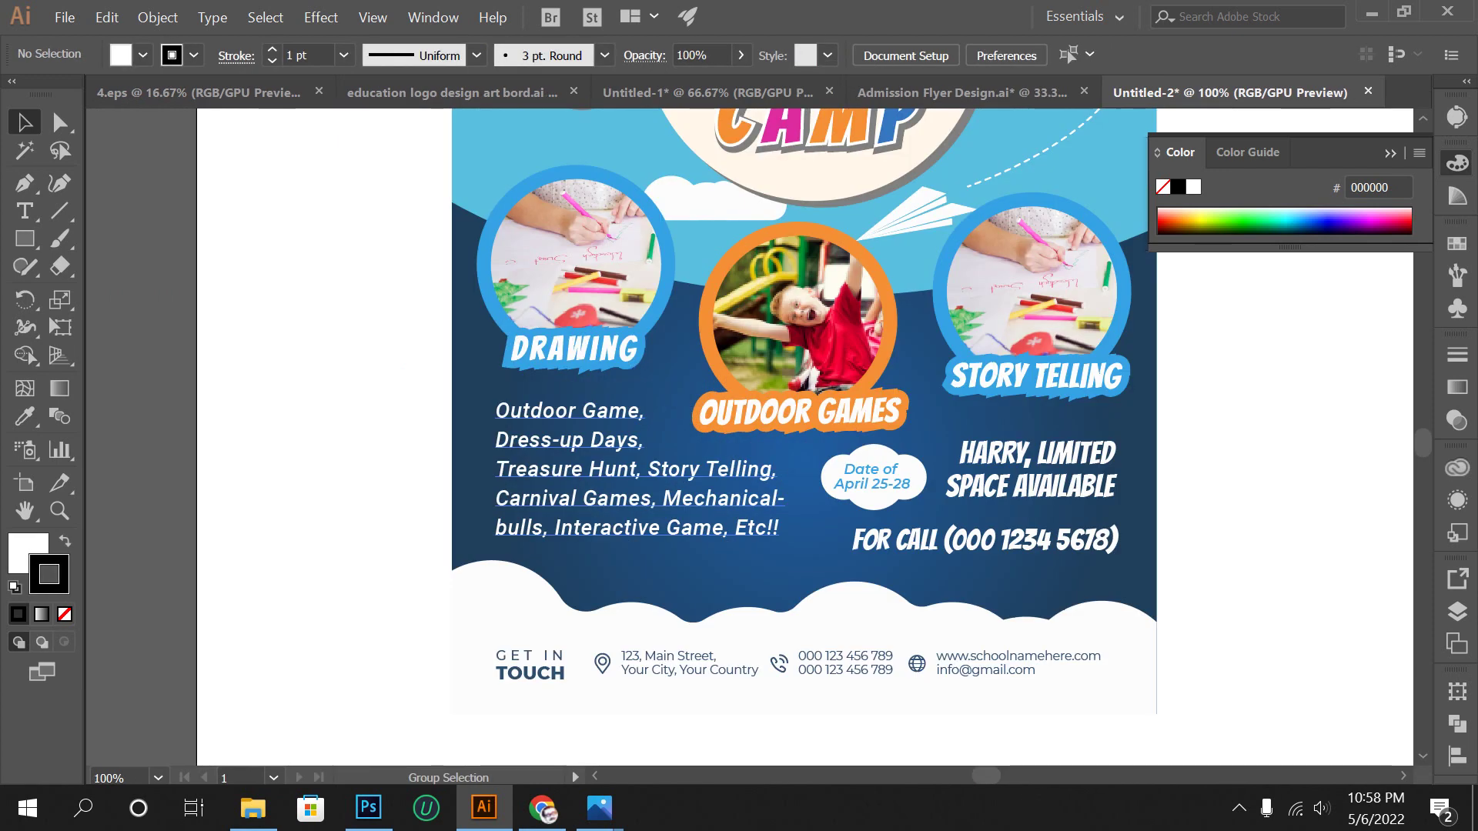
pyautogui.scroll(2, 800, 437)
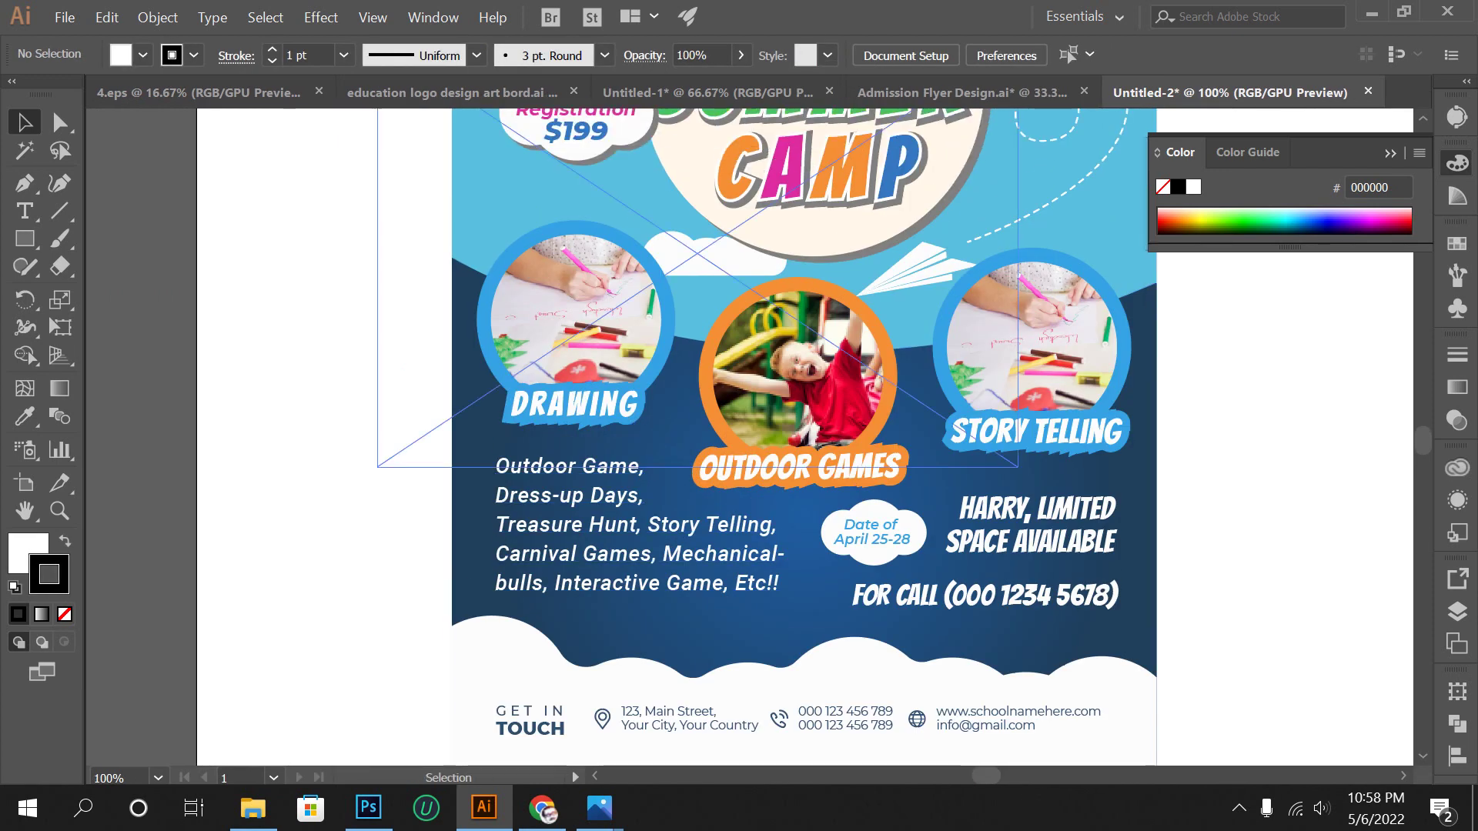
pyautogui.scroll(2, 800, 437)
pyautogui.scroll(-2, 801, 438)
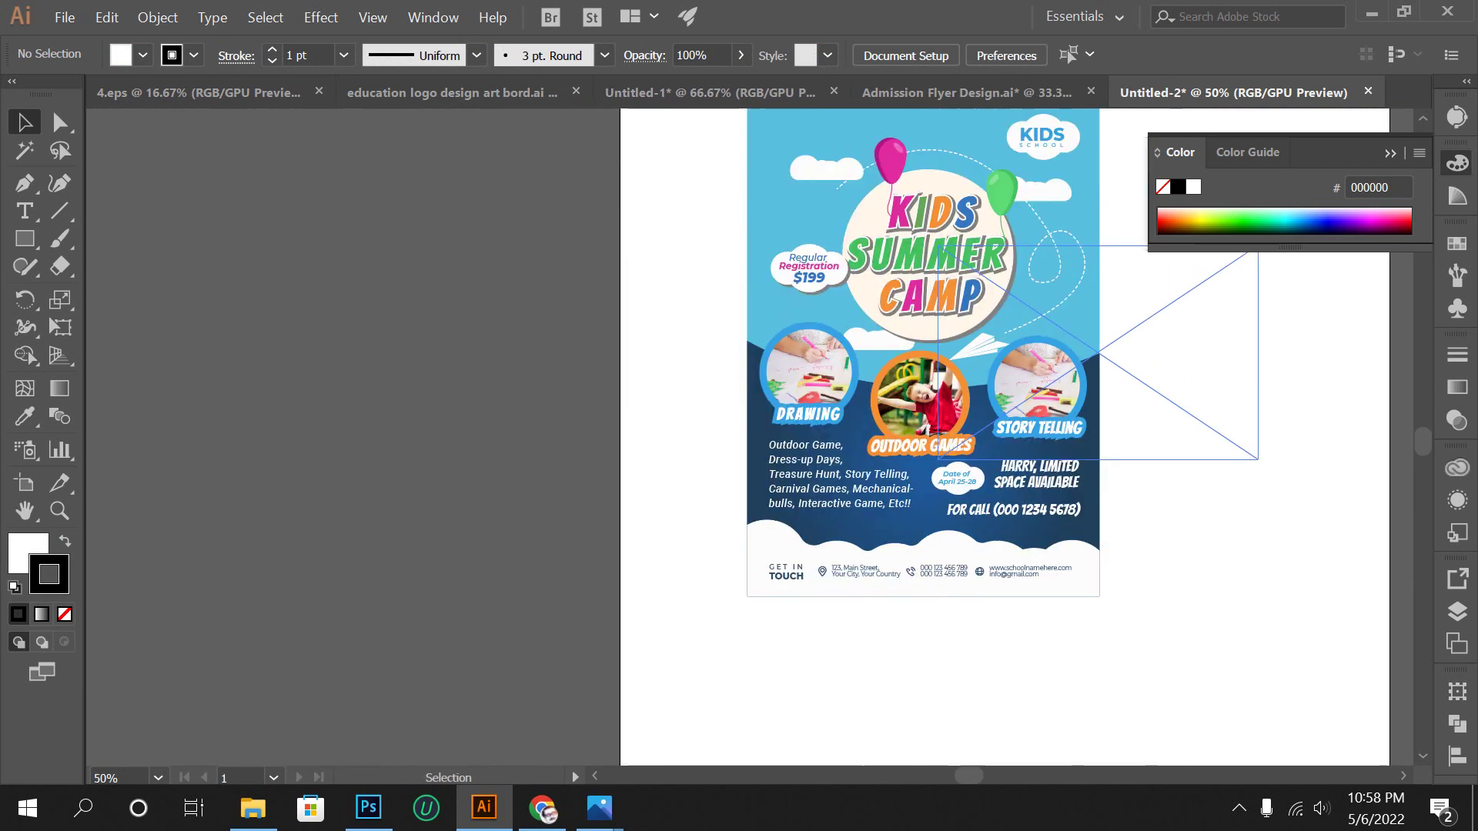
pyautogui.scroll(-1, 801, 437)
pyautogui.moveTo(919, 544); pyautogui.dragTo(943, 543)
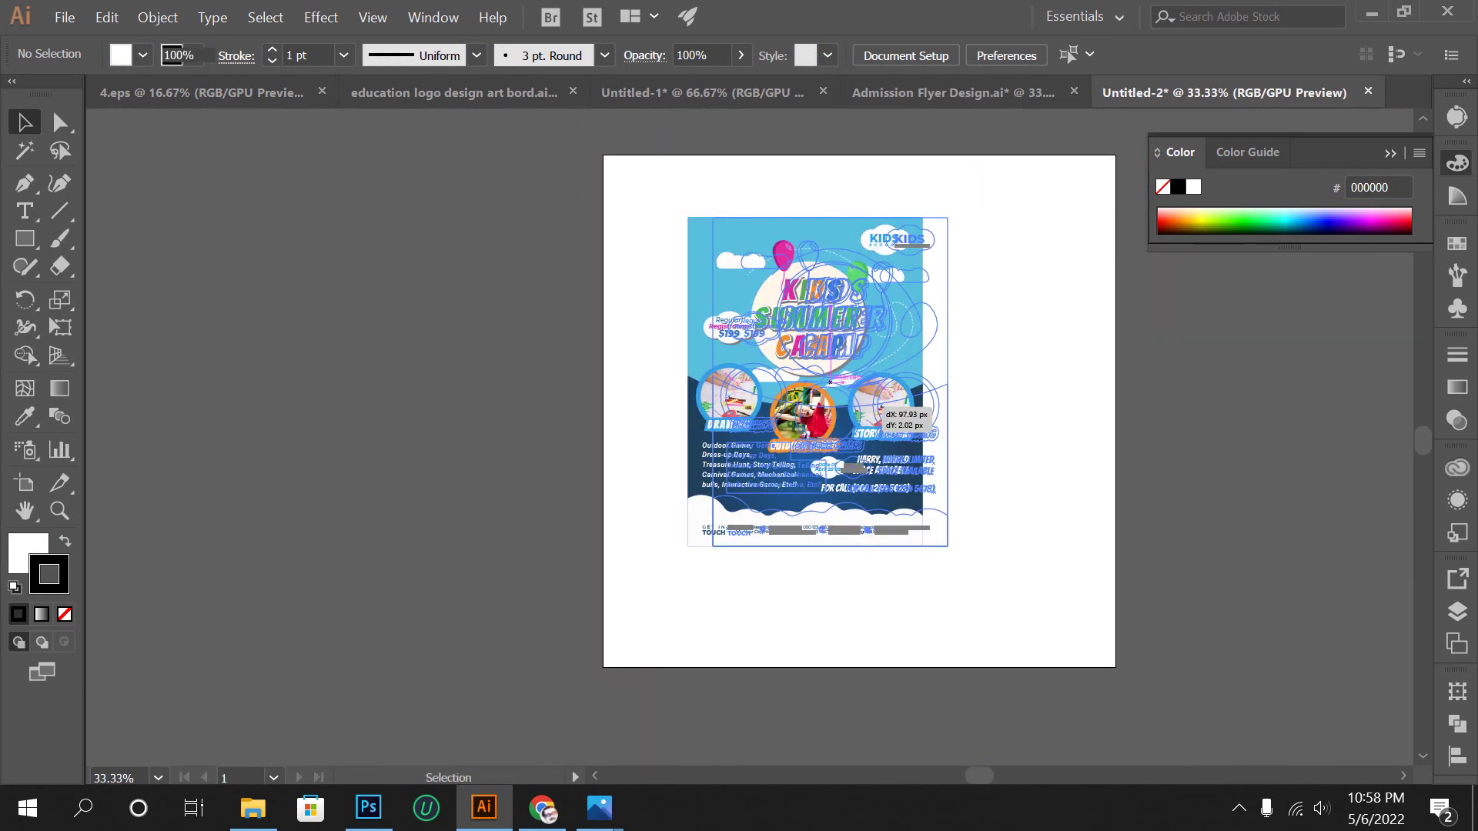
pyautogui.click(989, 558)
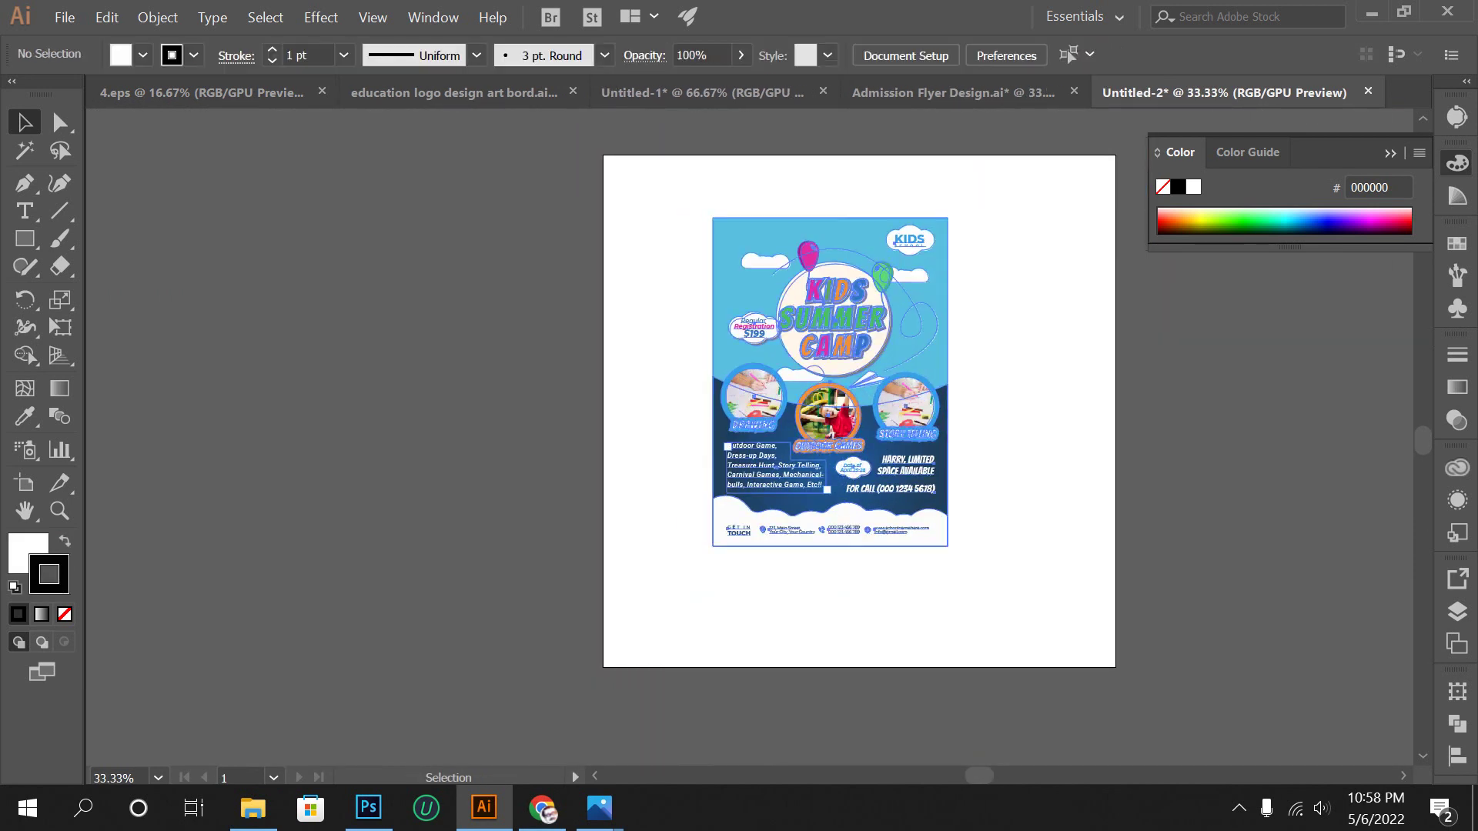
pyautogui.click(924, 531)
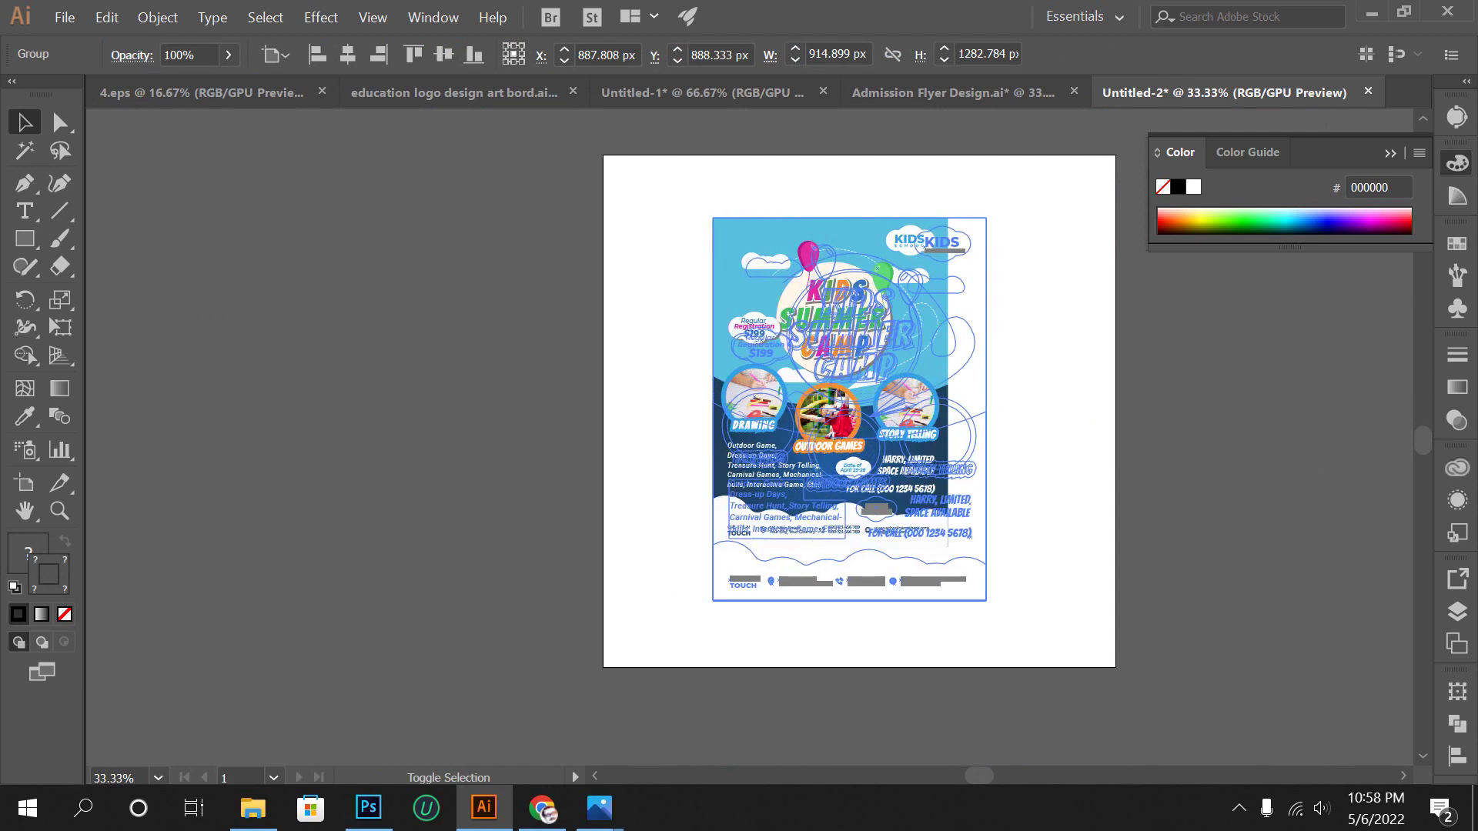
pyautogui.moveTo(947, 547); pyautogui.dragTo(995, 614)
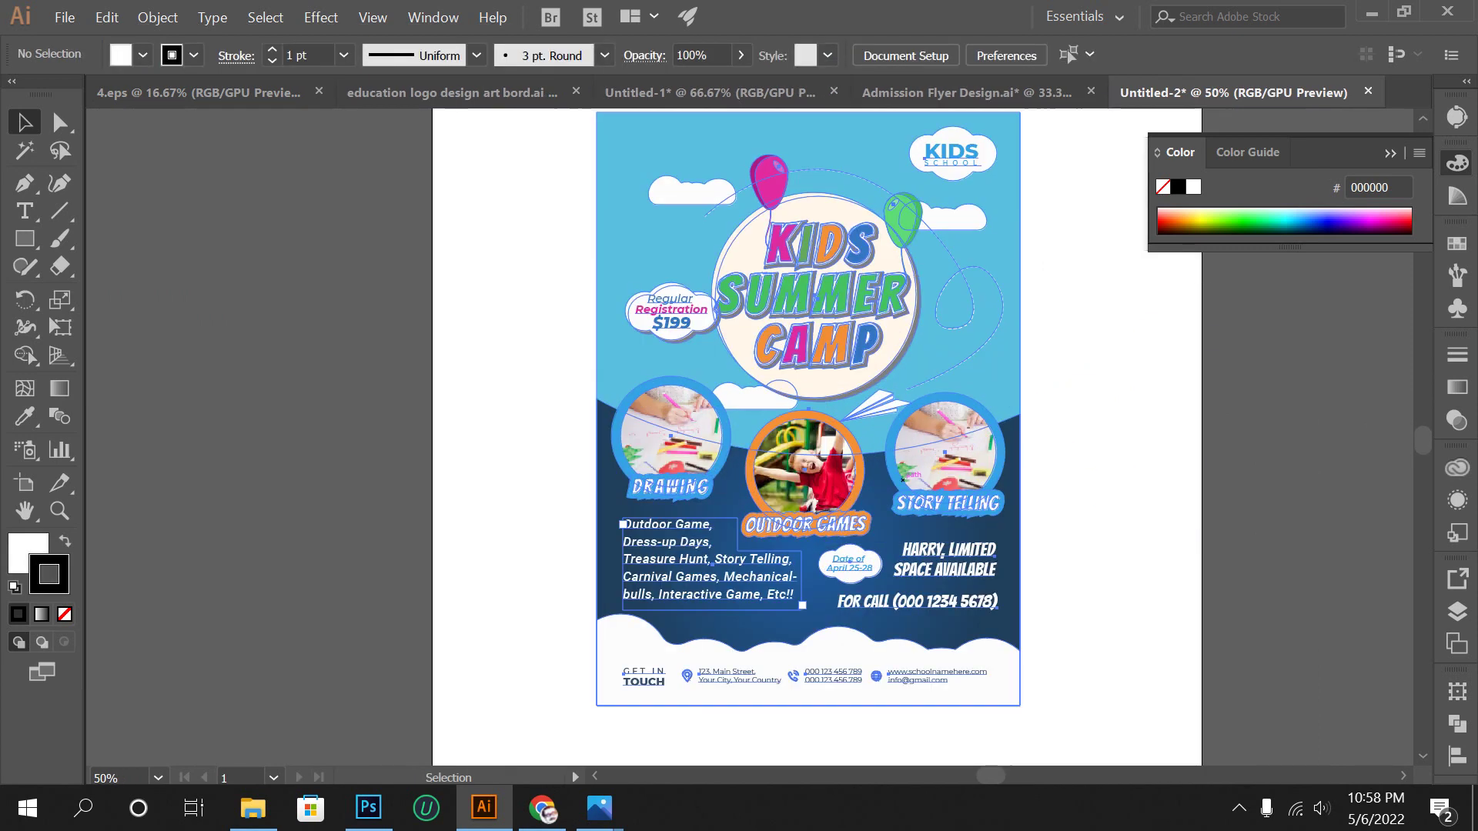
pyautogui.hotkey('ctrl', 'shift', 'a')
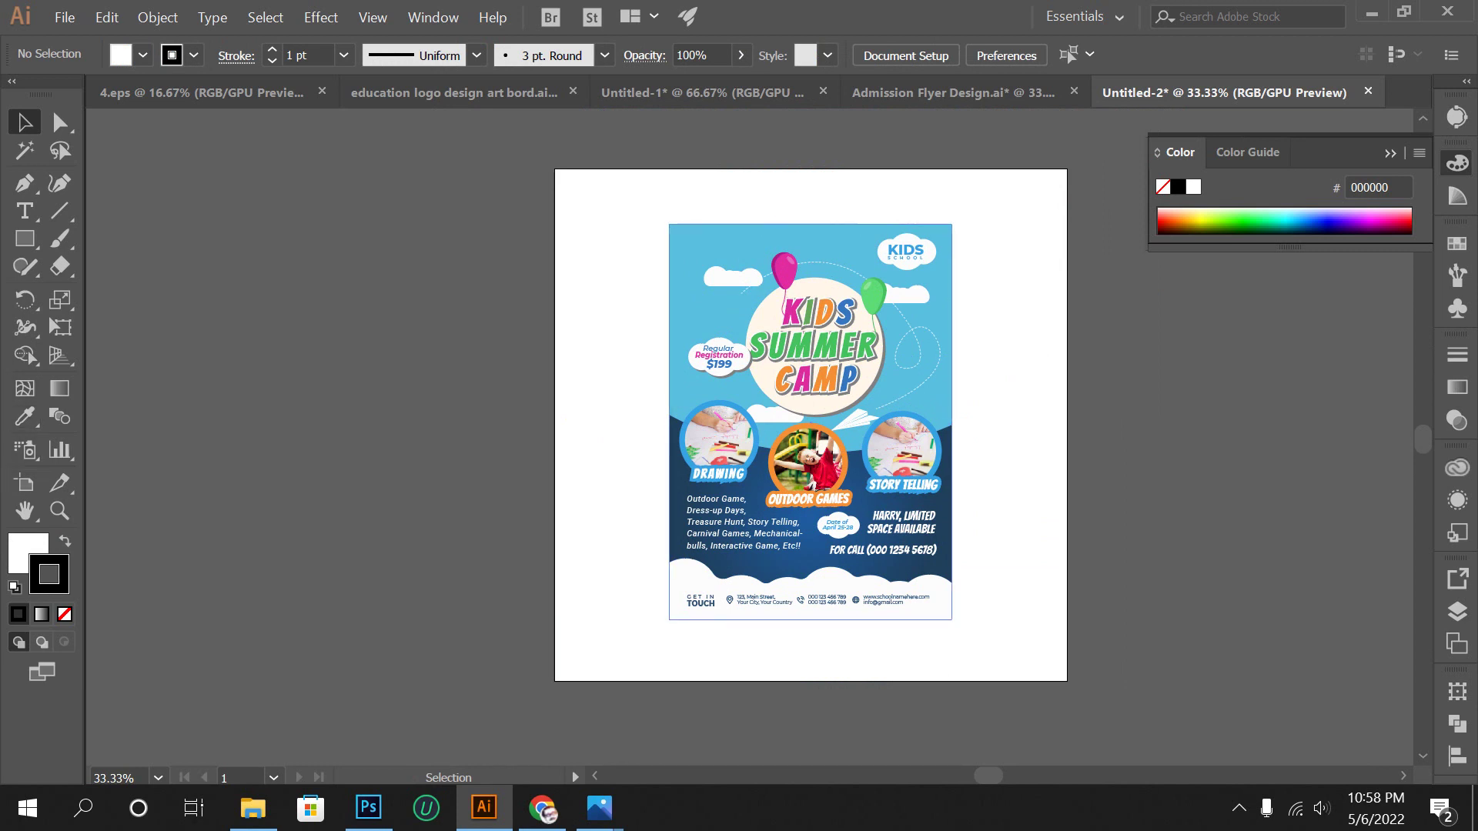
pyautogui.click(65, 17)
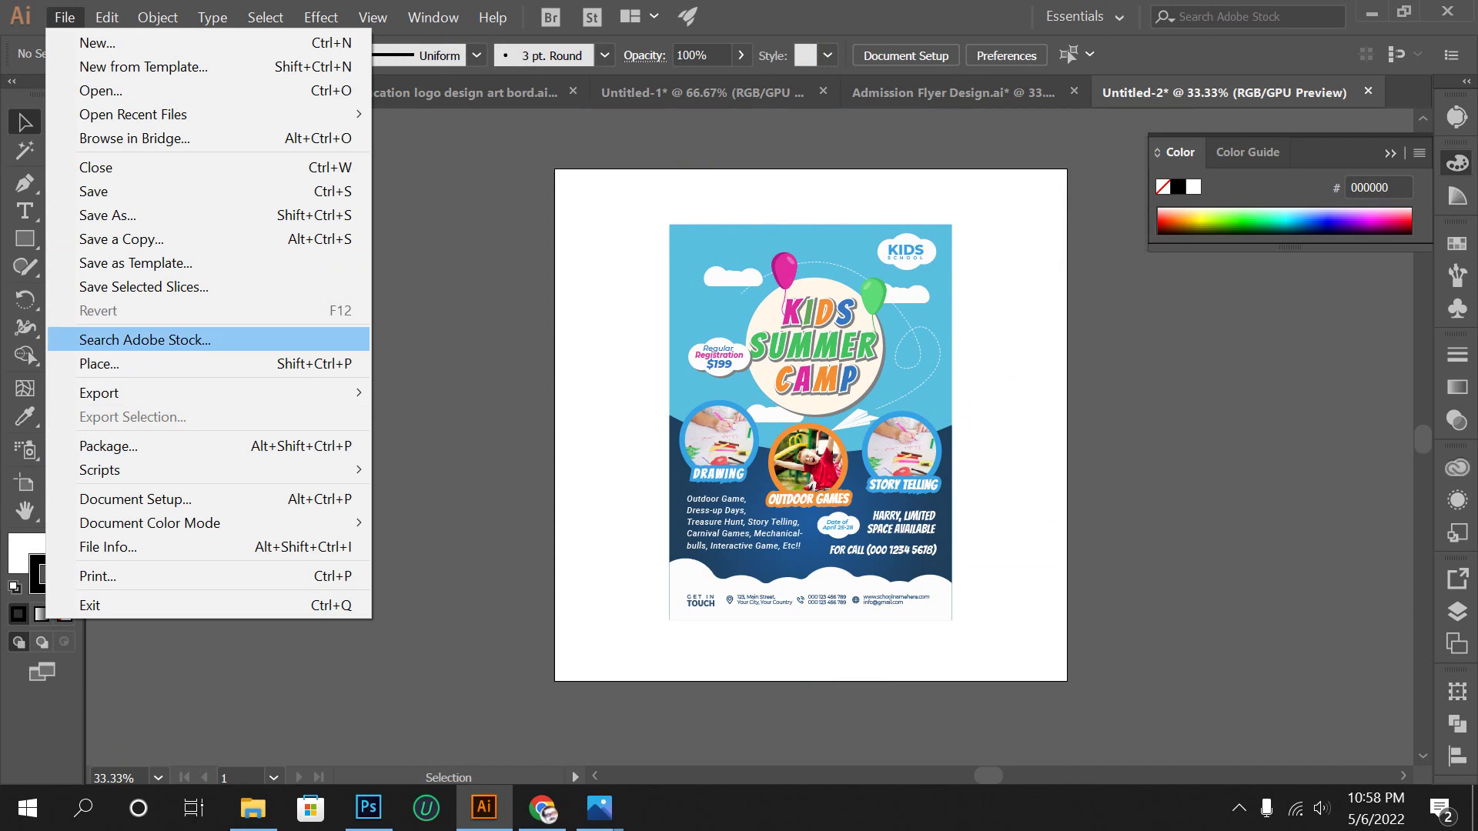
# Preview the artwork in Save for Web, switching JPEG back to PNG-8, and cancel.
pyautogui.press('Escape')
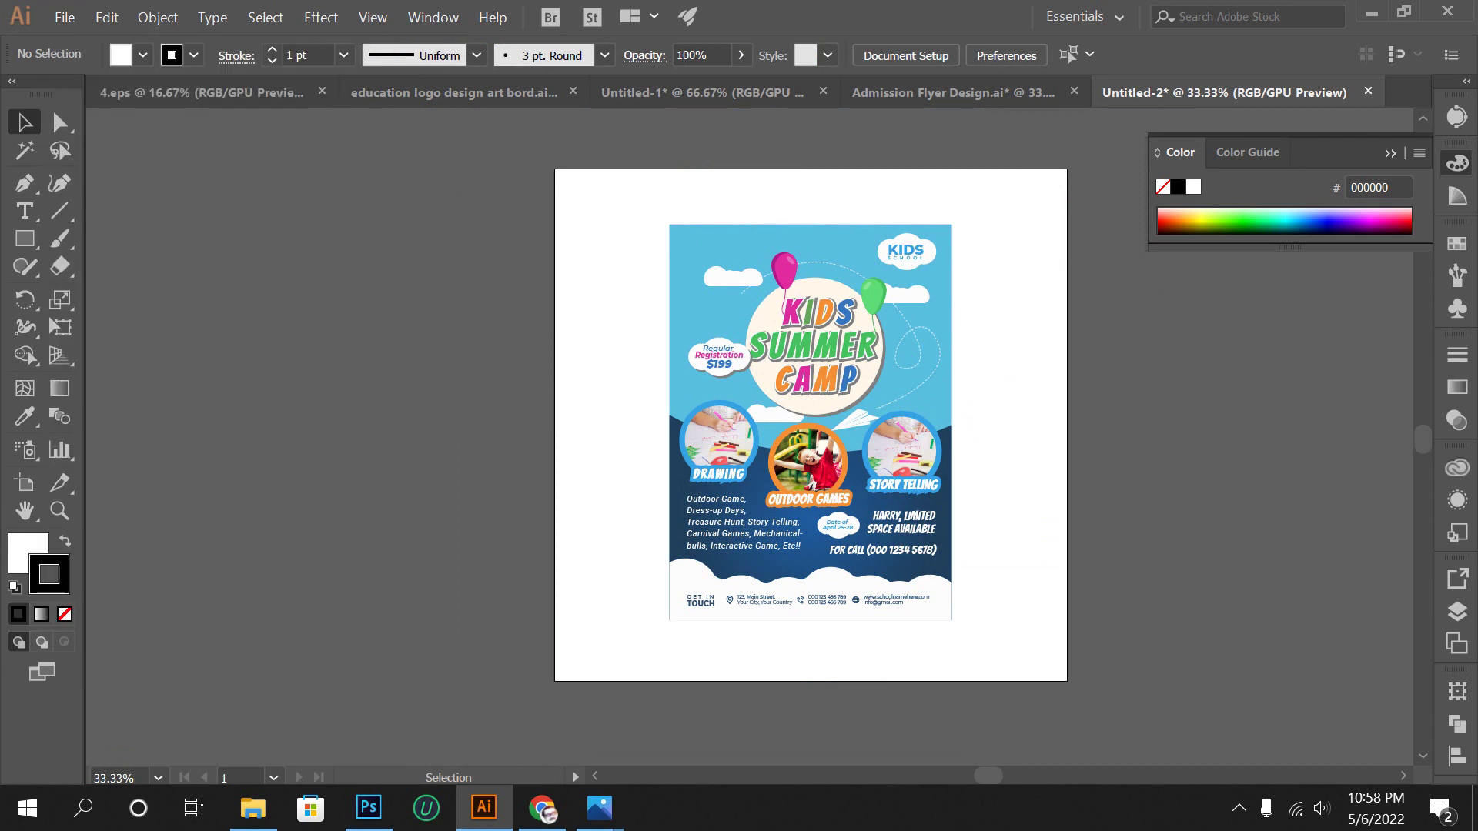
pyautogui.press('shift')
pyautogui.hotkey('ctrl', 'alt', 'shift', 's')
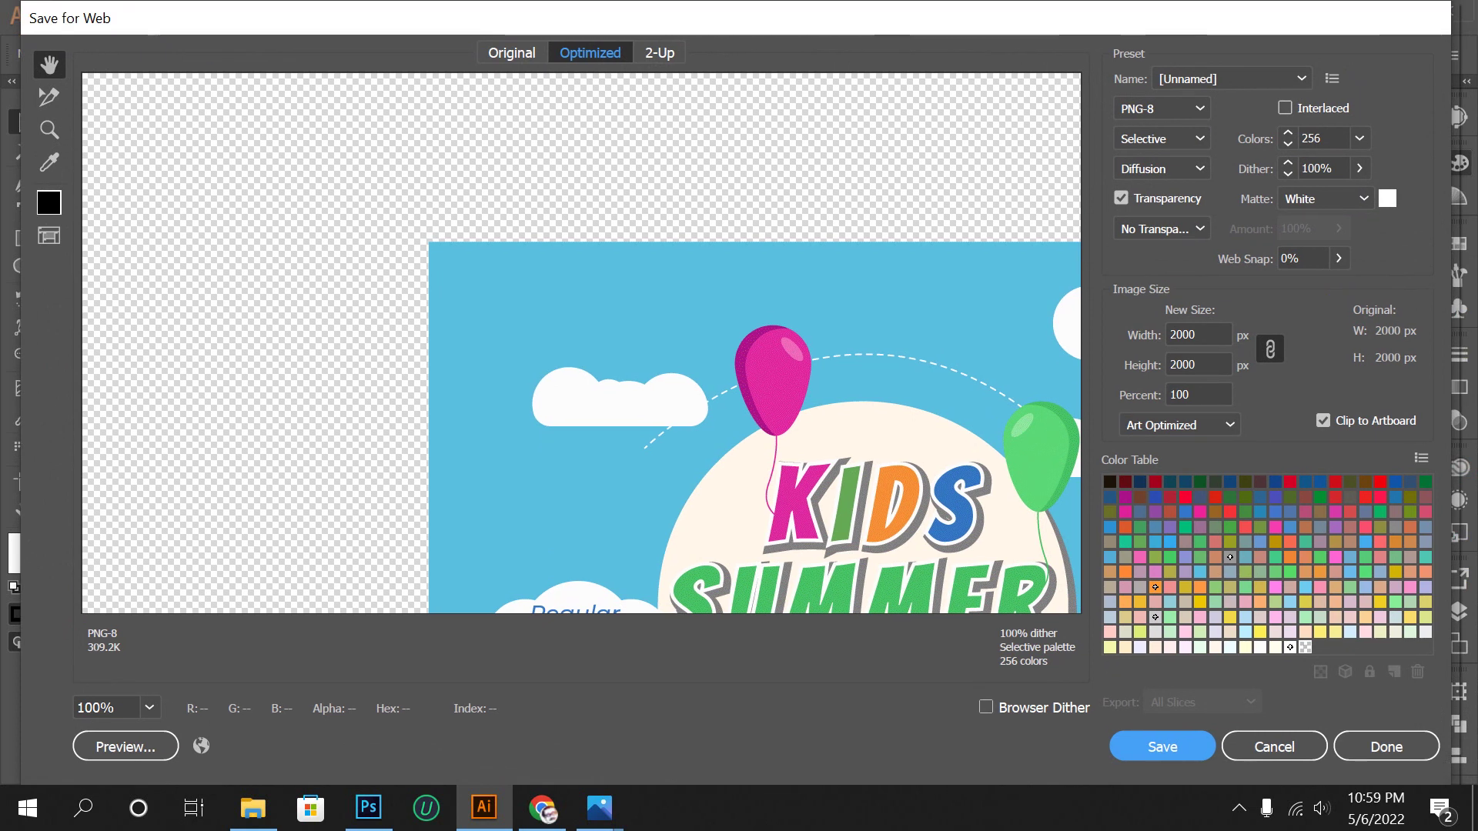
pyautogui.click(1162, 108)
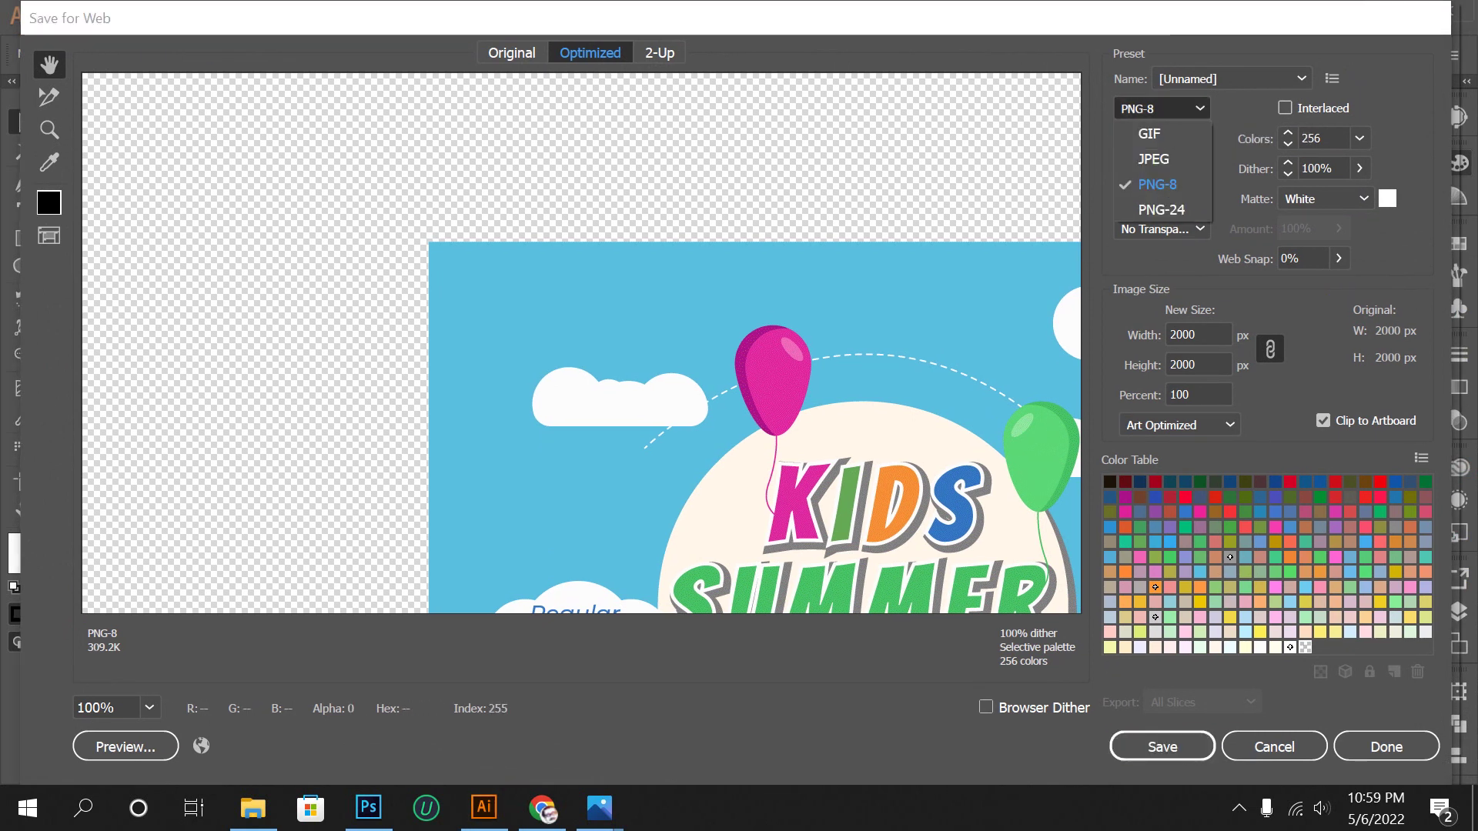
pyautogui.click(1153, 159)
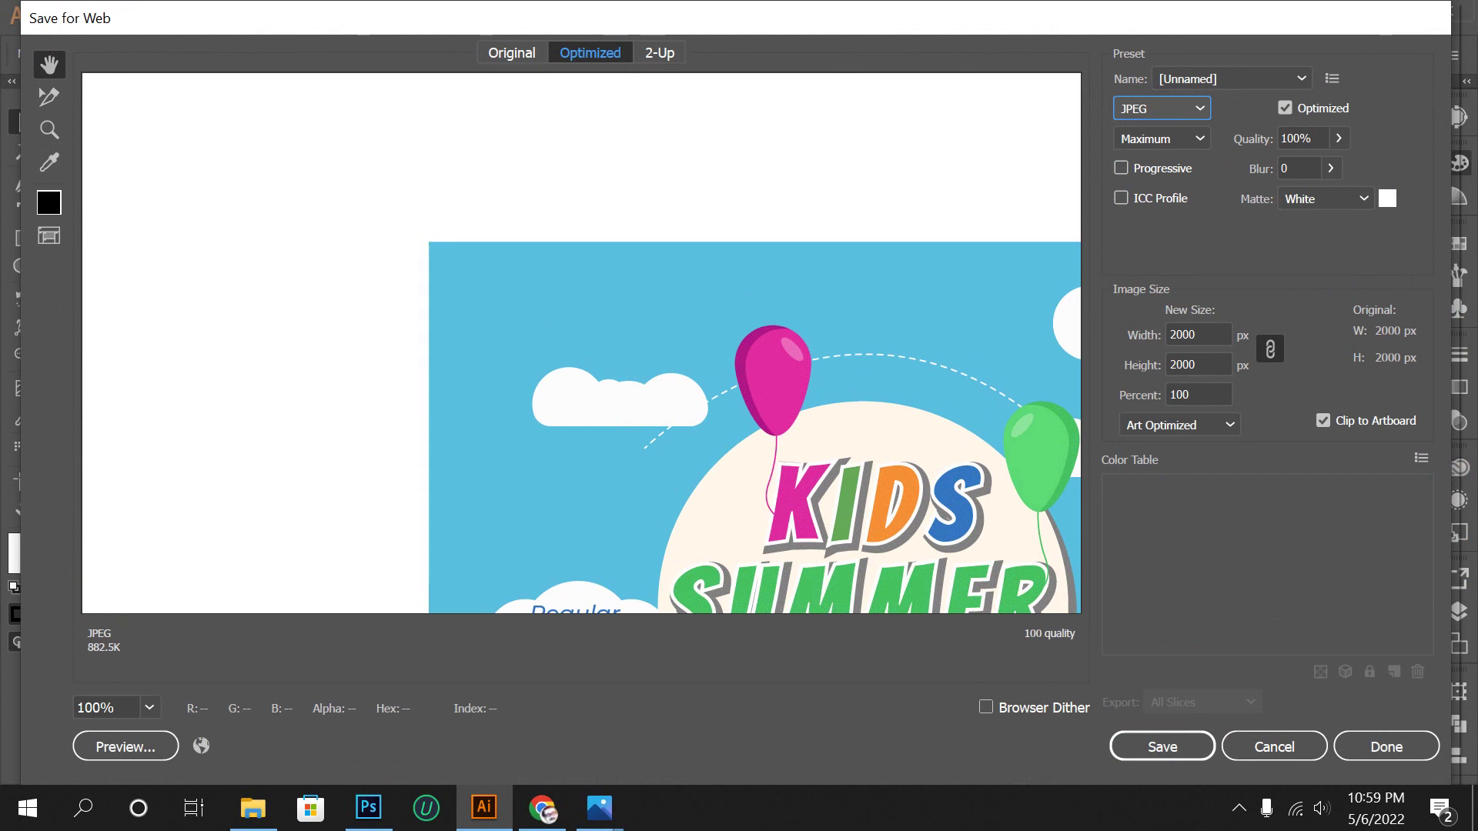
pyautogui.click(1162, 109)
pyautogui.click(1155, 182)
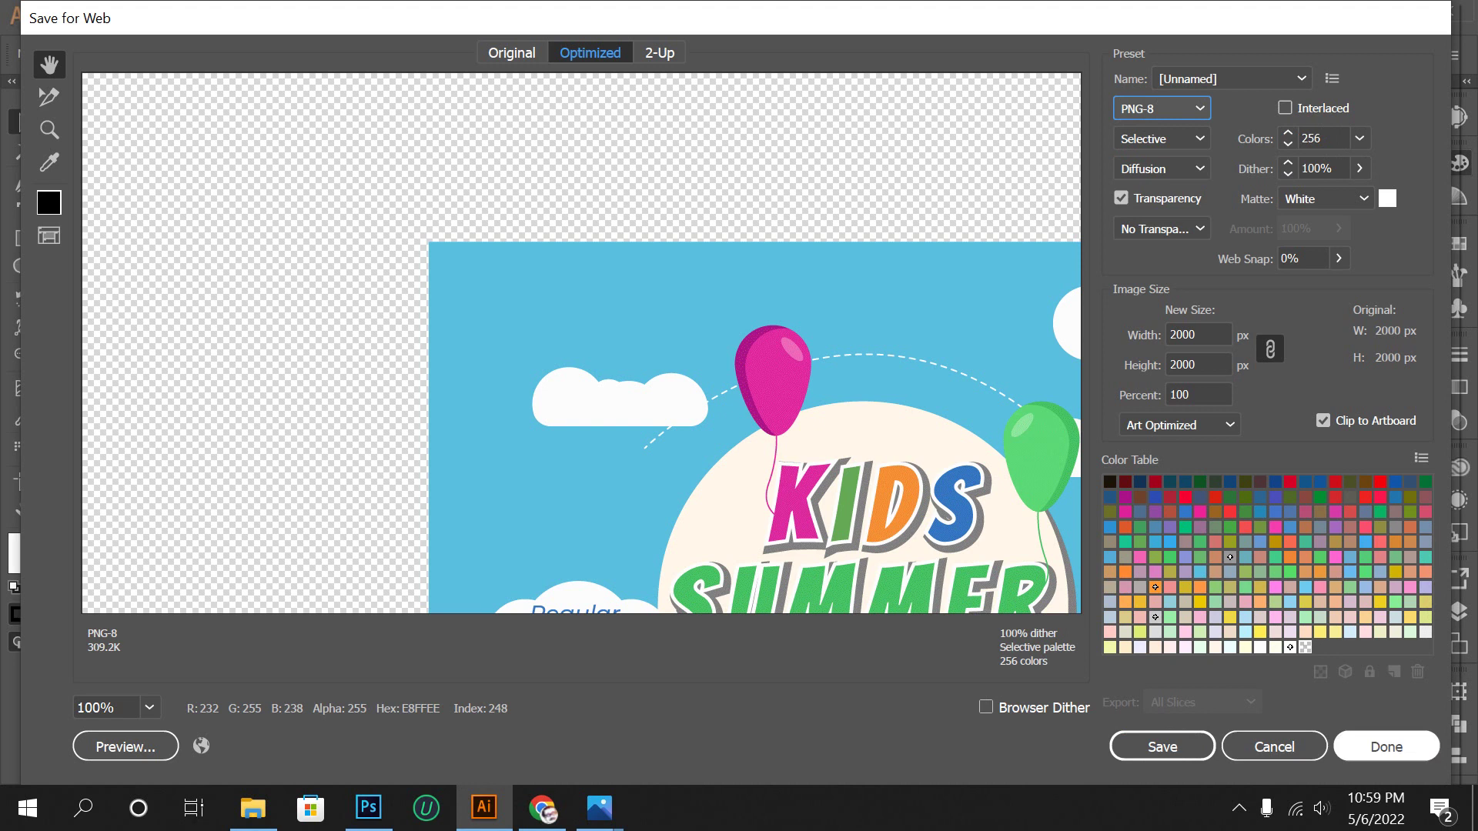
pyautogui.click(1274, 747)
# Delete the flyer from Untitled-2 and paste in the Kids Summer Camp logo from Untitled-1.
pyautogui.hotkey('ctrl', 'a')
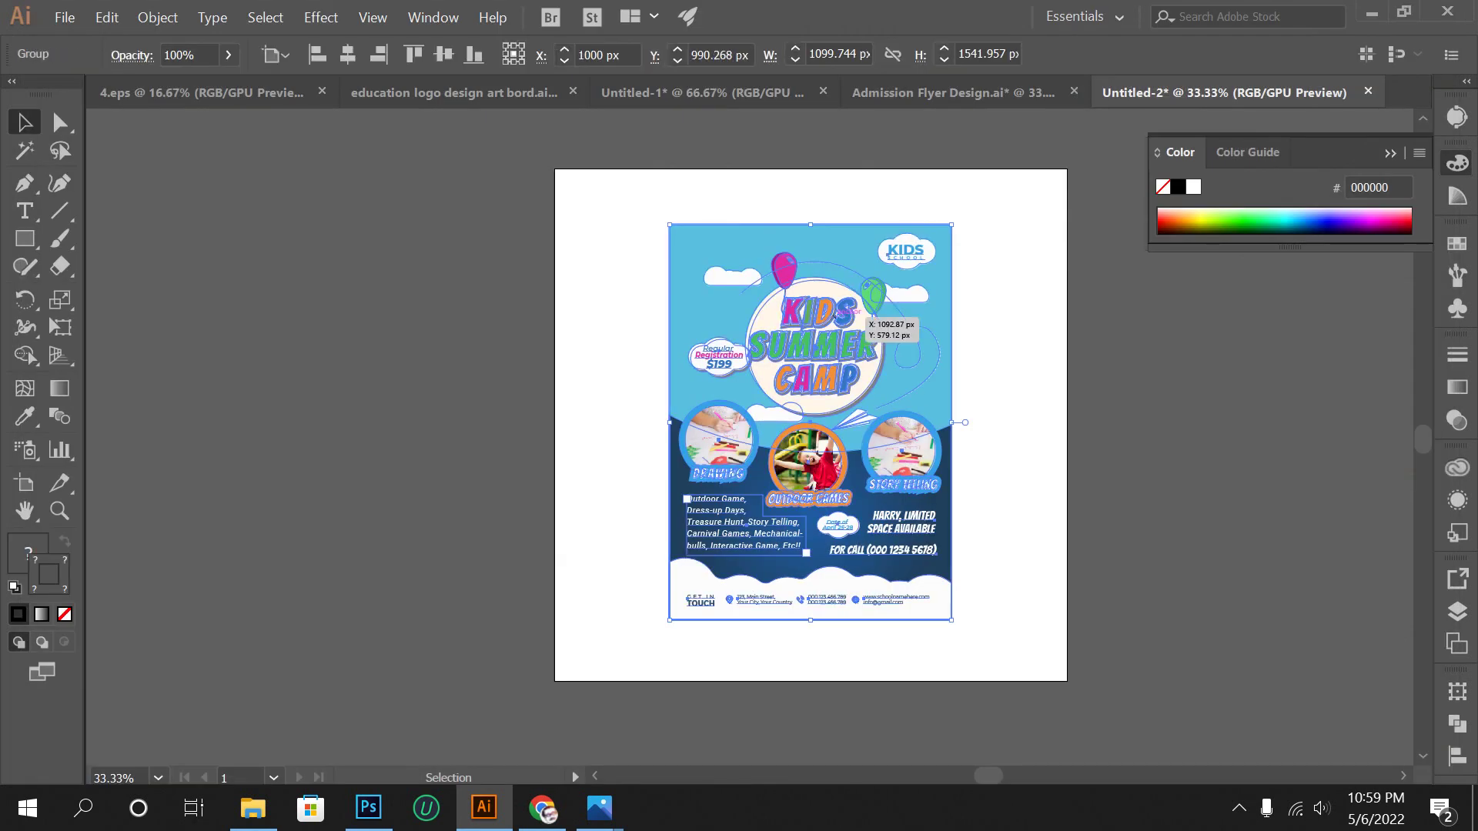
pyautogui.press('Delete')
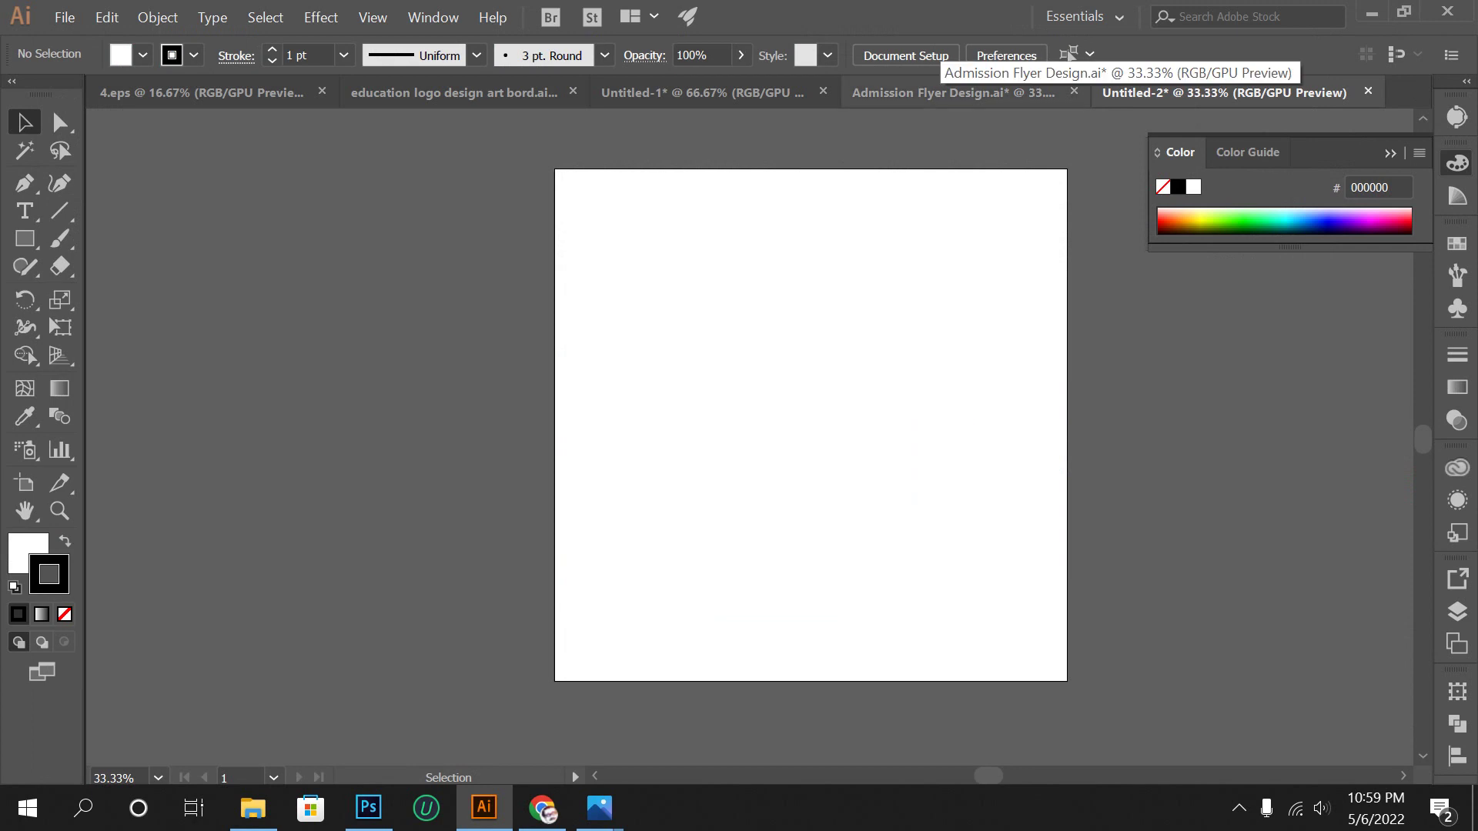
pyautogui.click(700, 93)
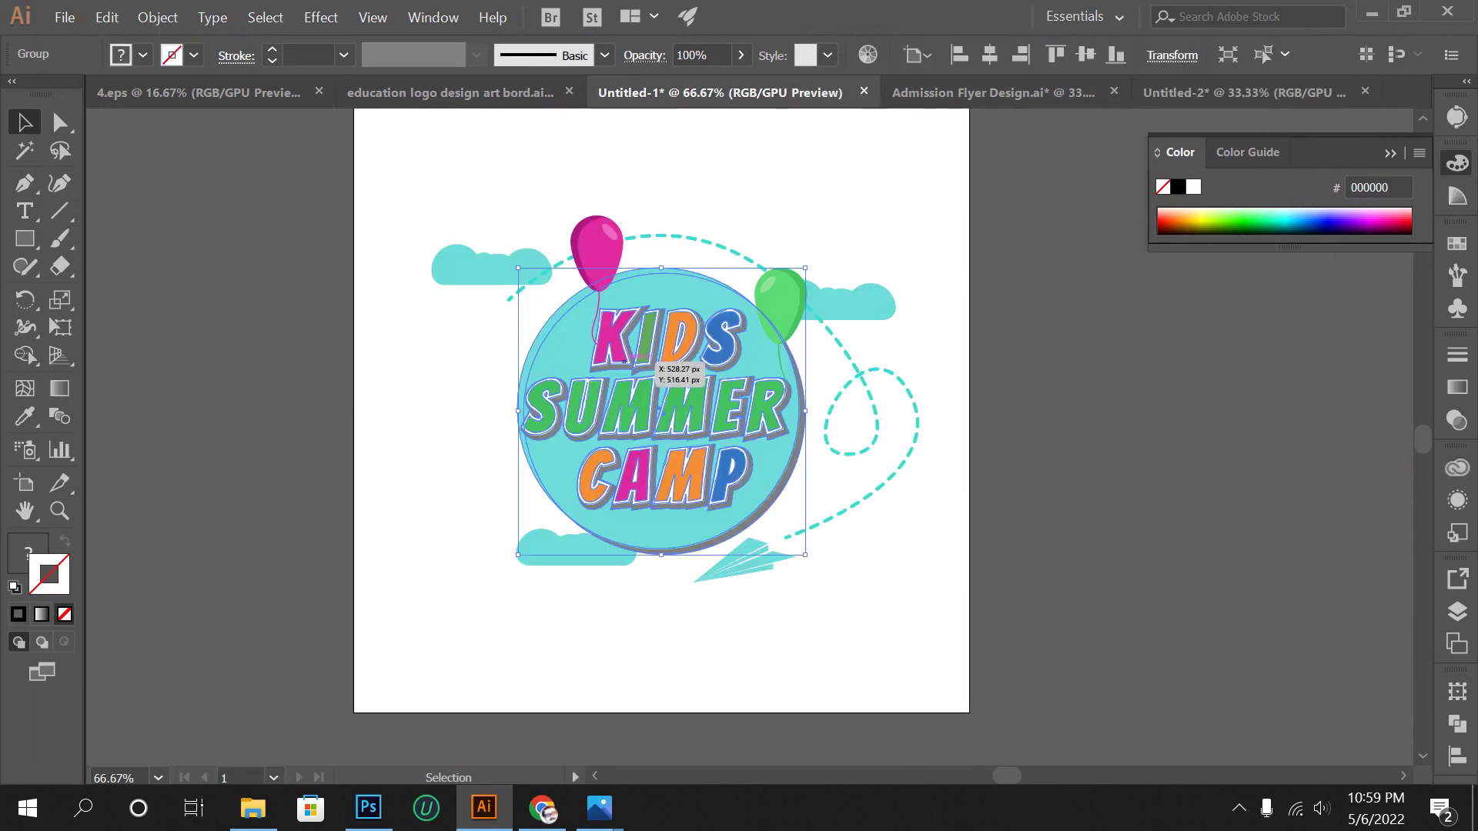
pyautogui.moveTo(446, 174); pyautogui.dragTo(919, 704)
pyautogui.press('a')
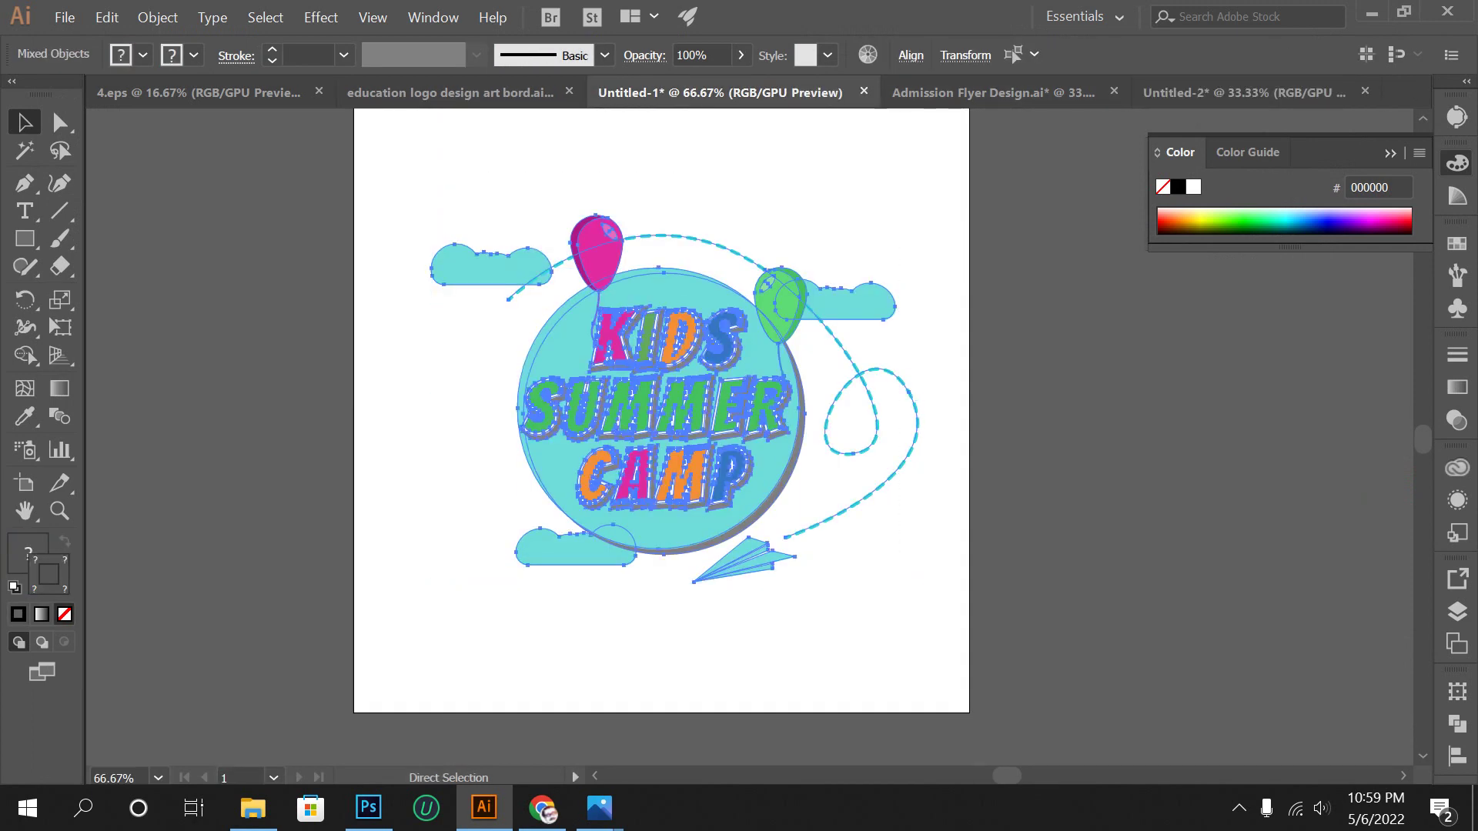
pyautogui.press('v')
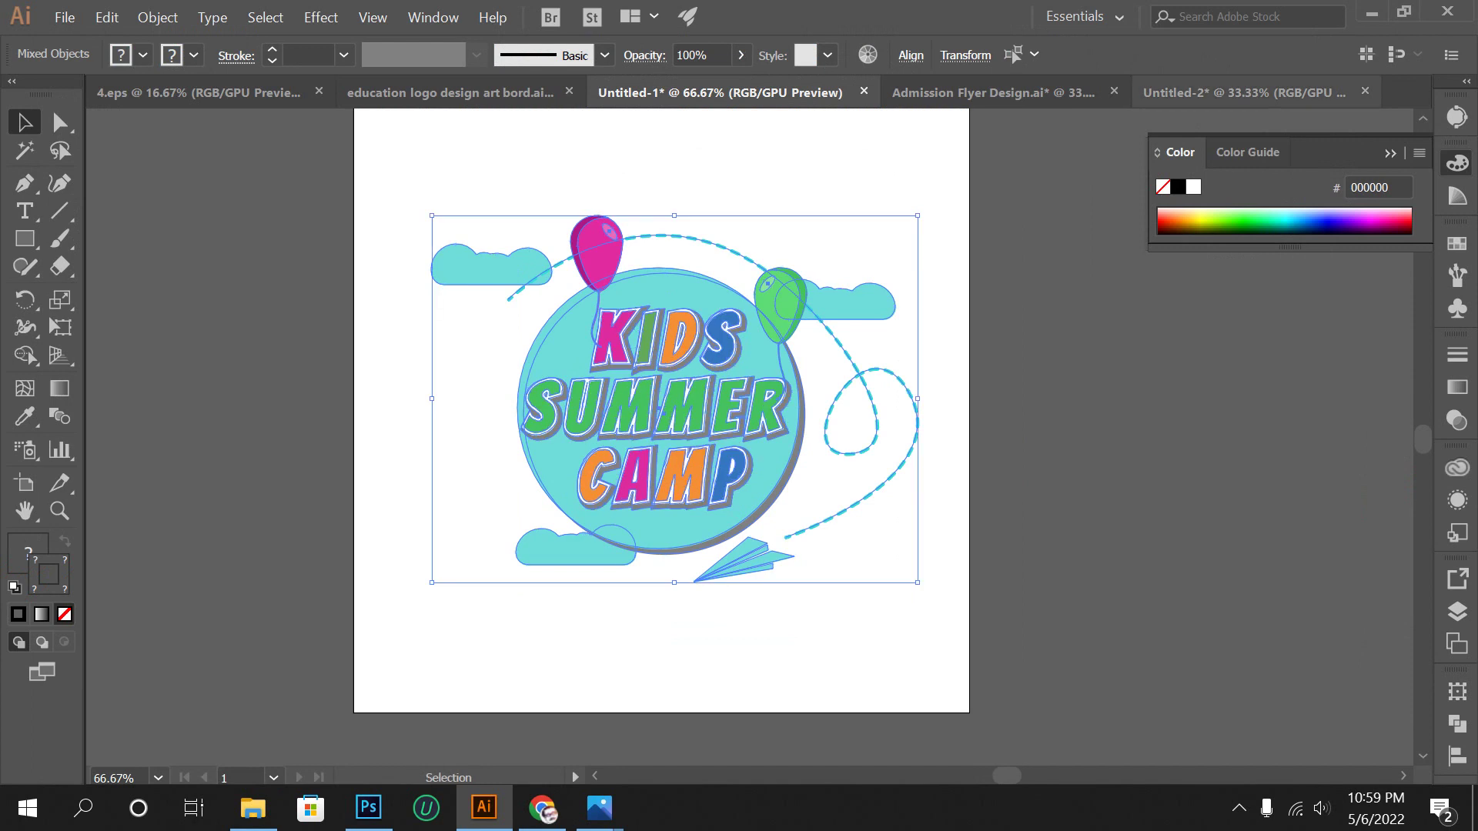
pyautogui.click(1244, 92)
pyautogui.hotkey('ctrl', 'v')
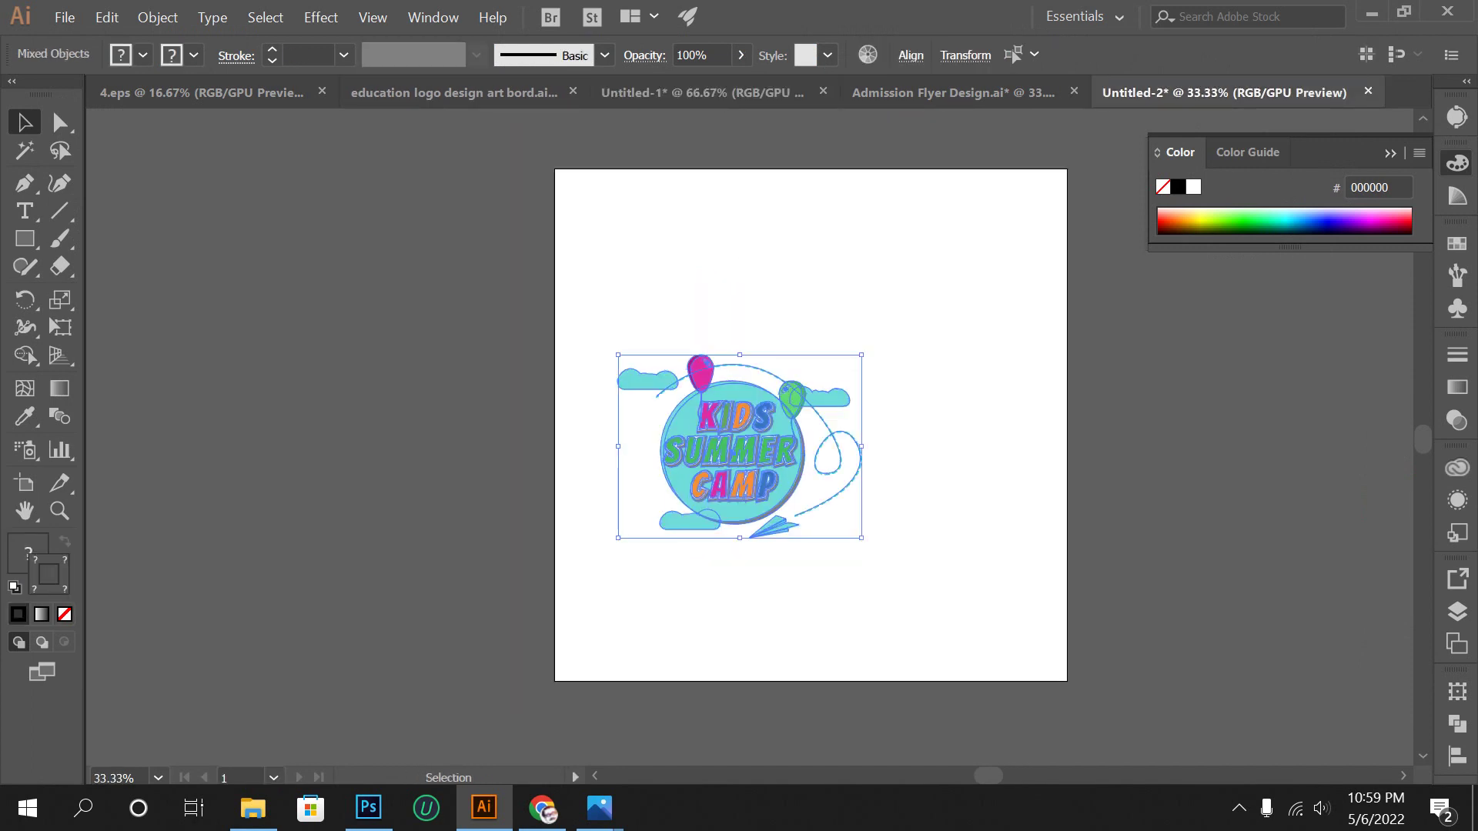
# Enlarge and centre the logo to fill the artboard, then start Save As.
pyautogui.moveTo(861, 537); pyautogui.dragTo(963, 616)
pyautogui.moveTo(739, 447)
pyautogui.mouseDown()
pyautogui.moveTo(825, 436)
pyautogui.moveTo(811, 428)
pyautogui.mouseUp()
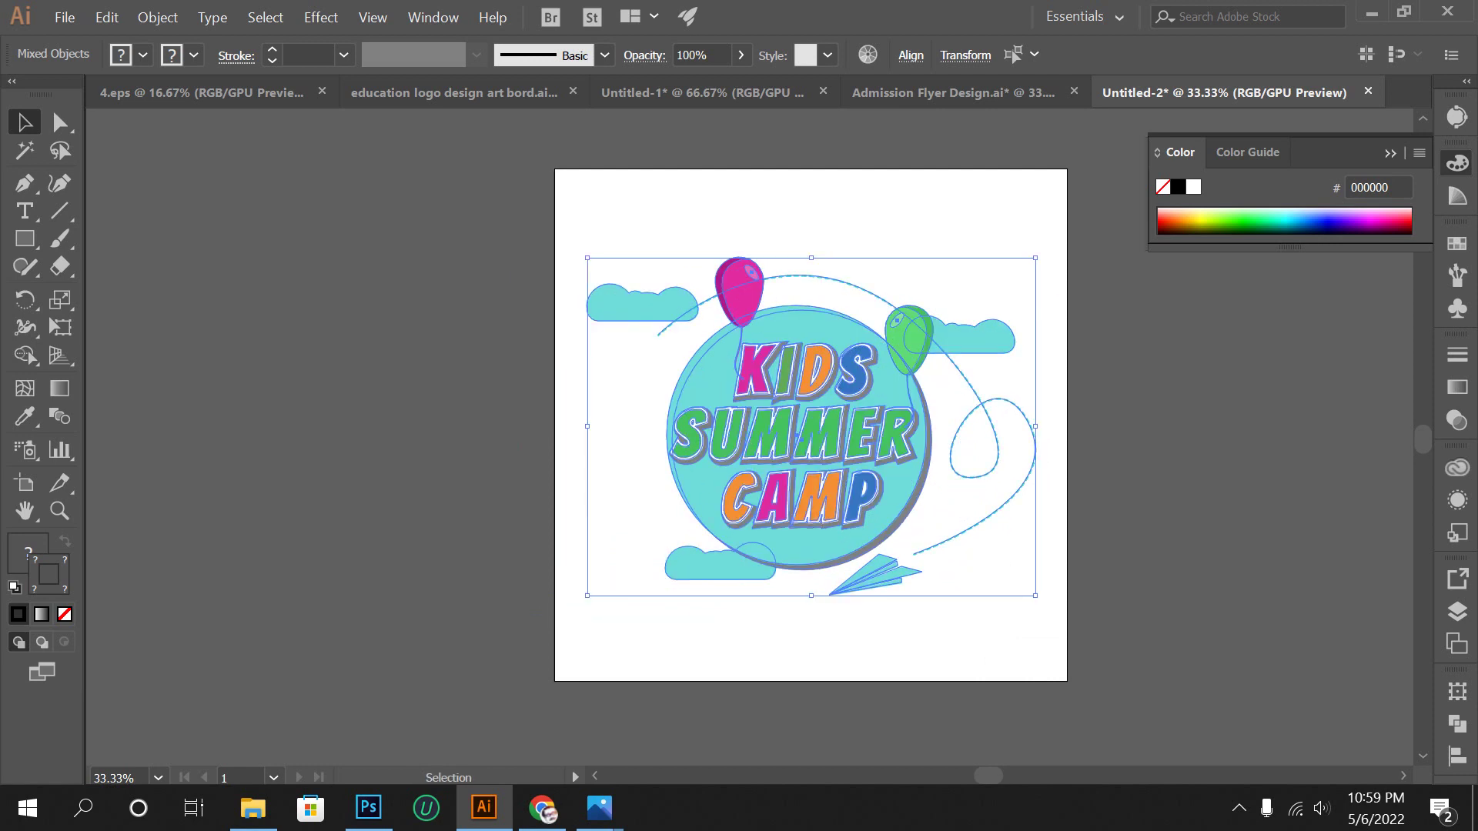
pyautogui.moveTo(1035, 595); pyautogui.dragTo(1040, 598)
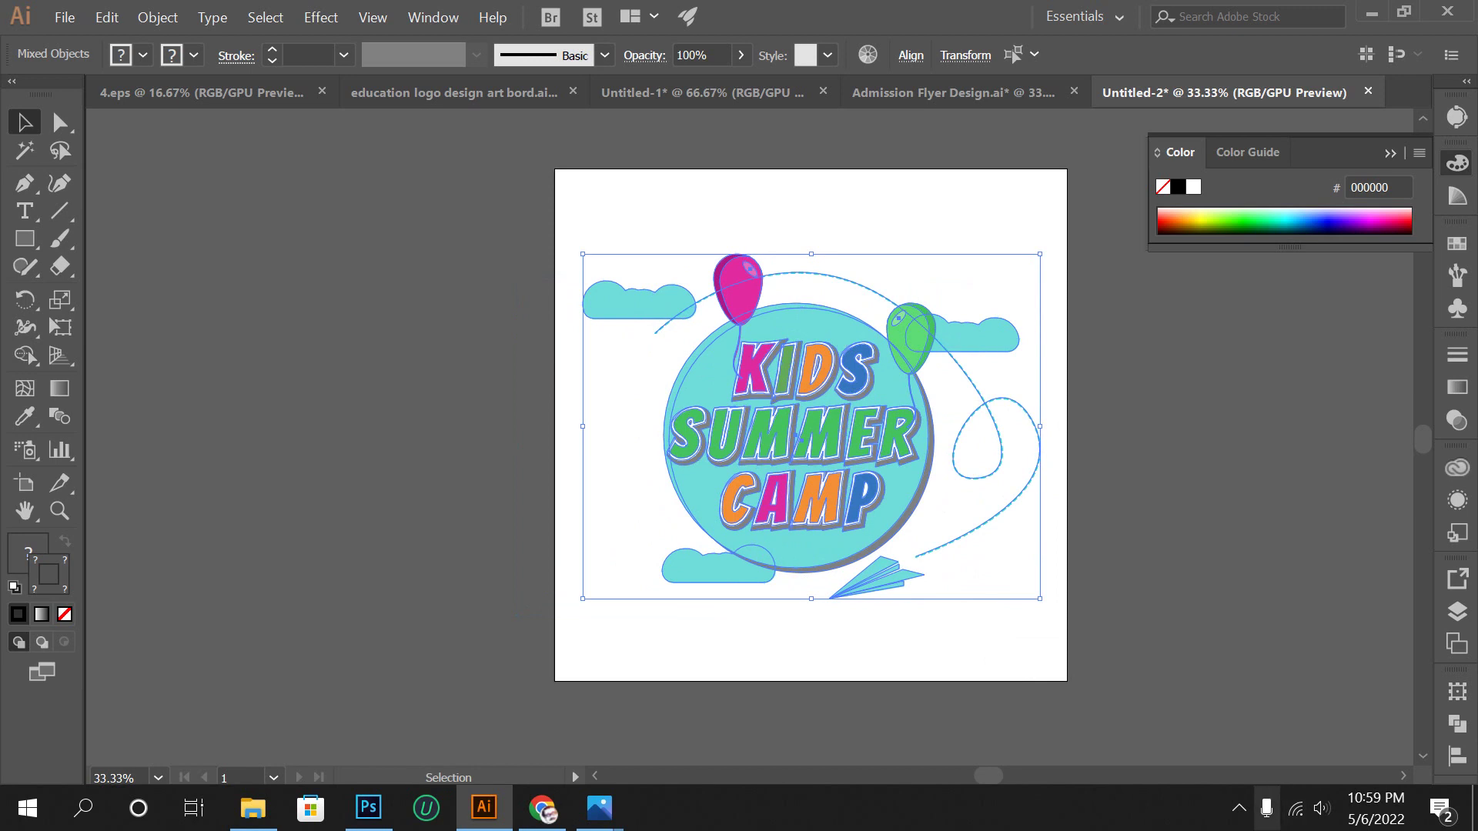
pyautogui.click(1238, 808)
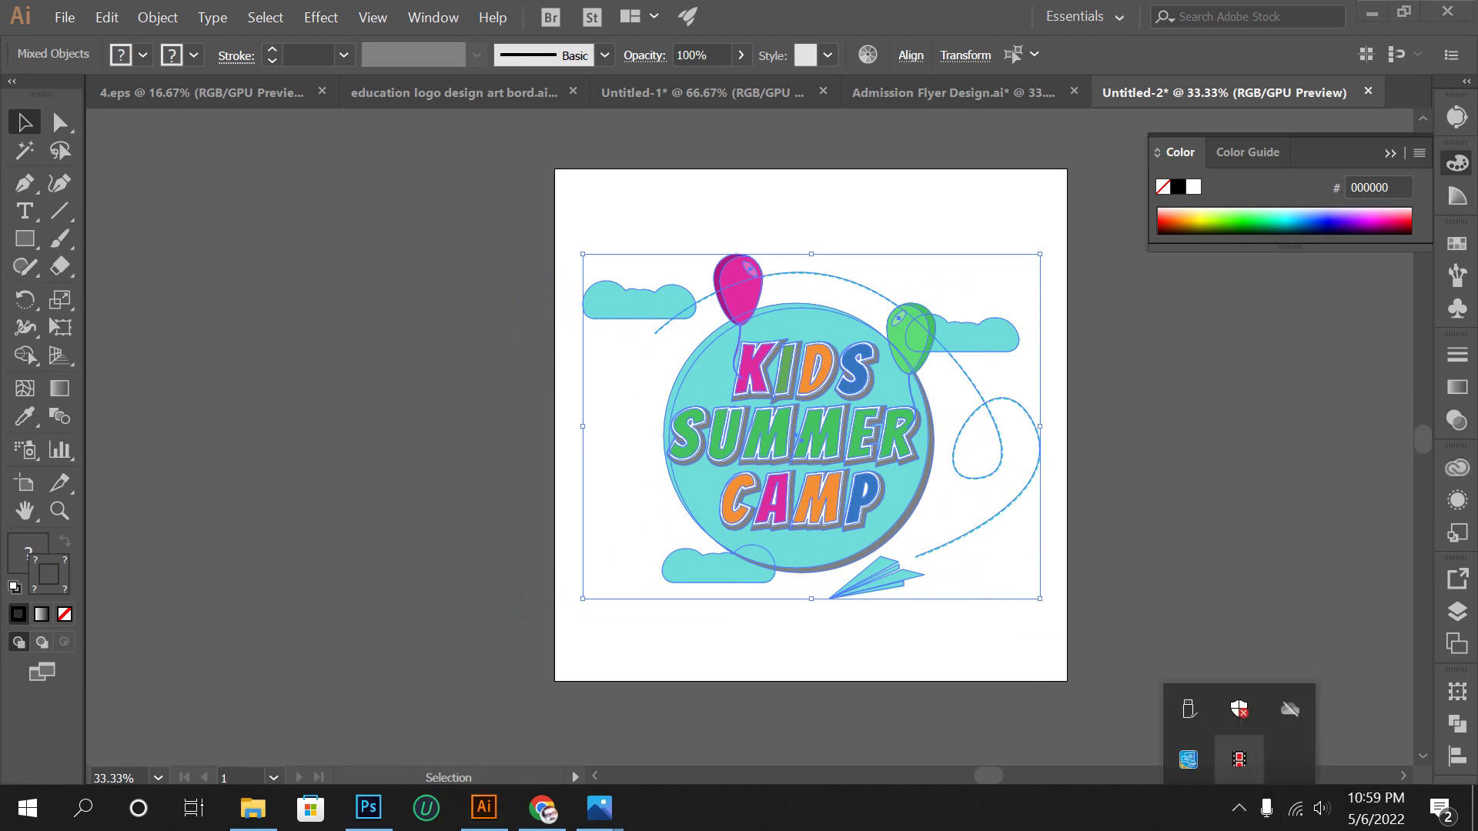
pyautogui.click(1238, 759)
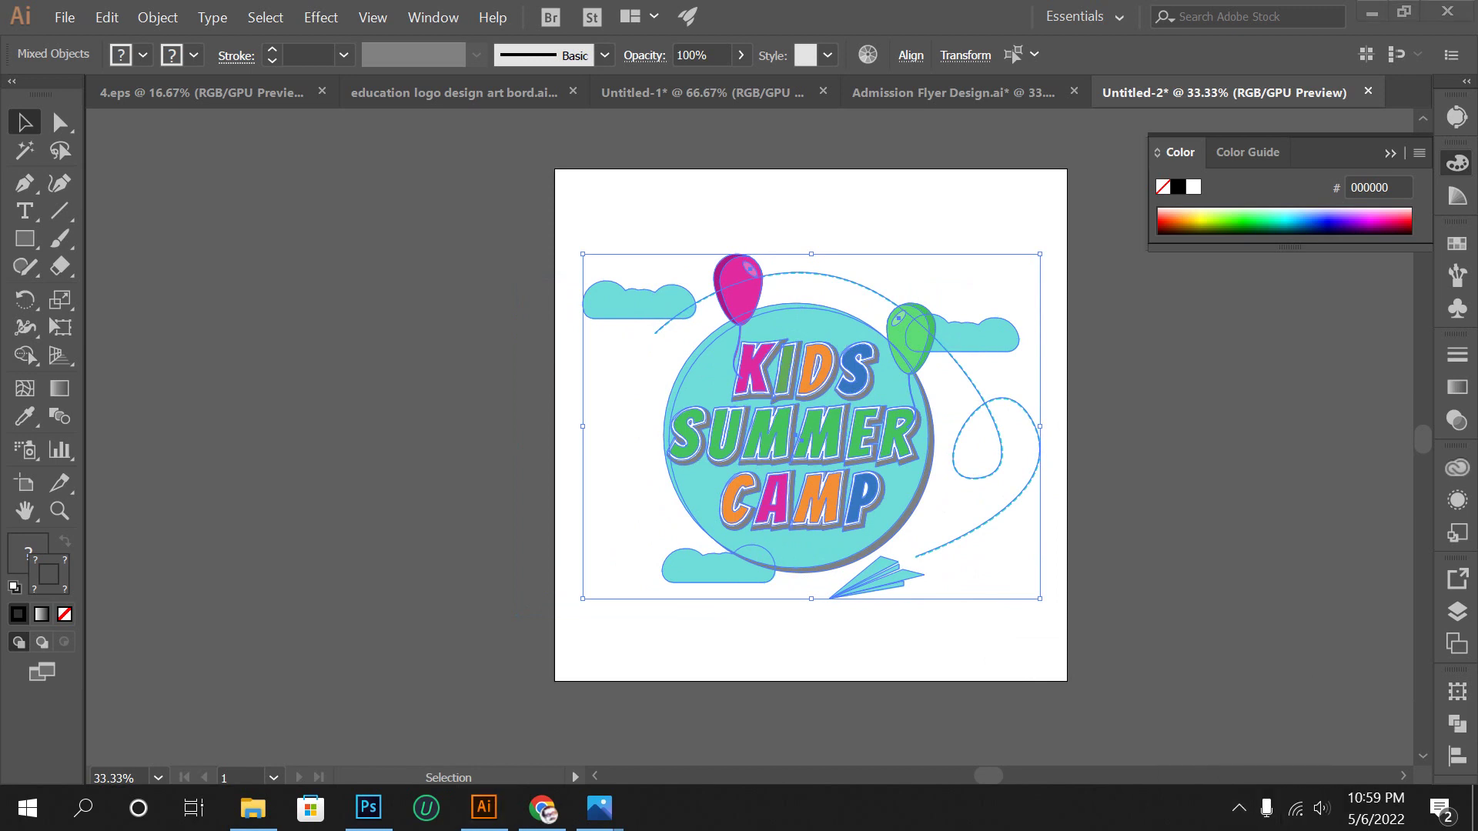
pyautogui.click(1238, 808)
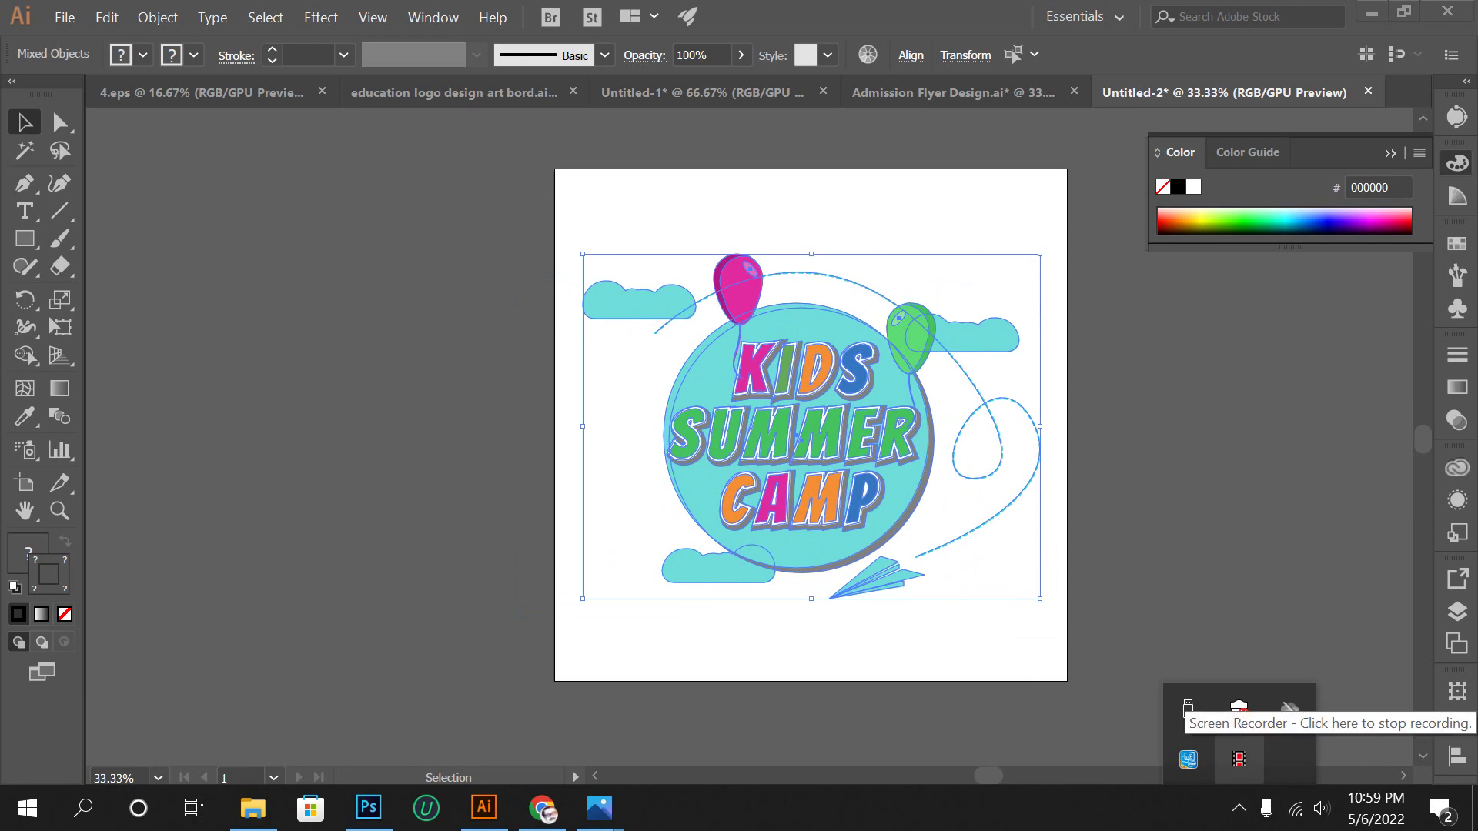
pyautogui.click(1239, 759)
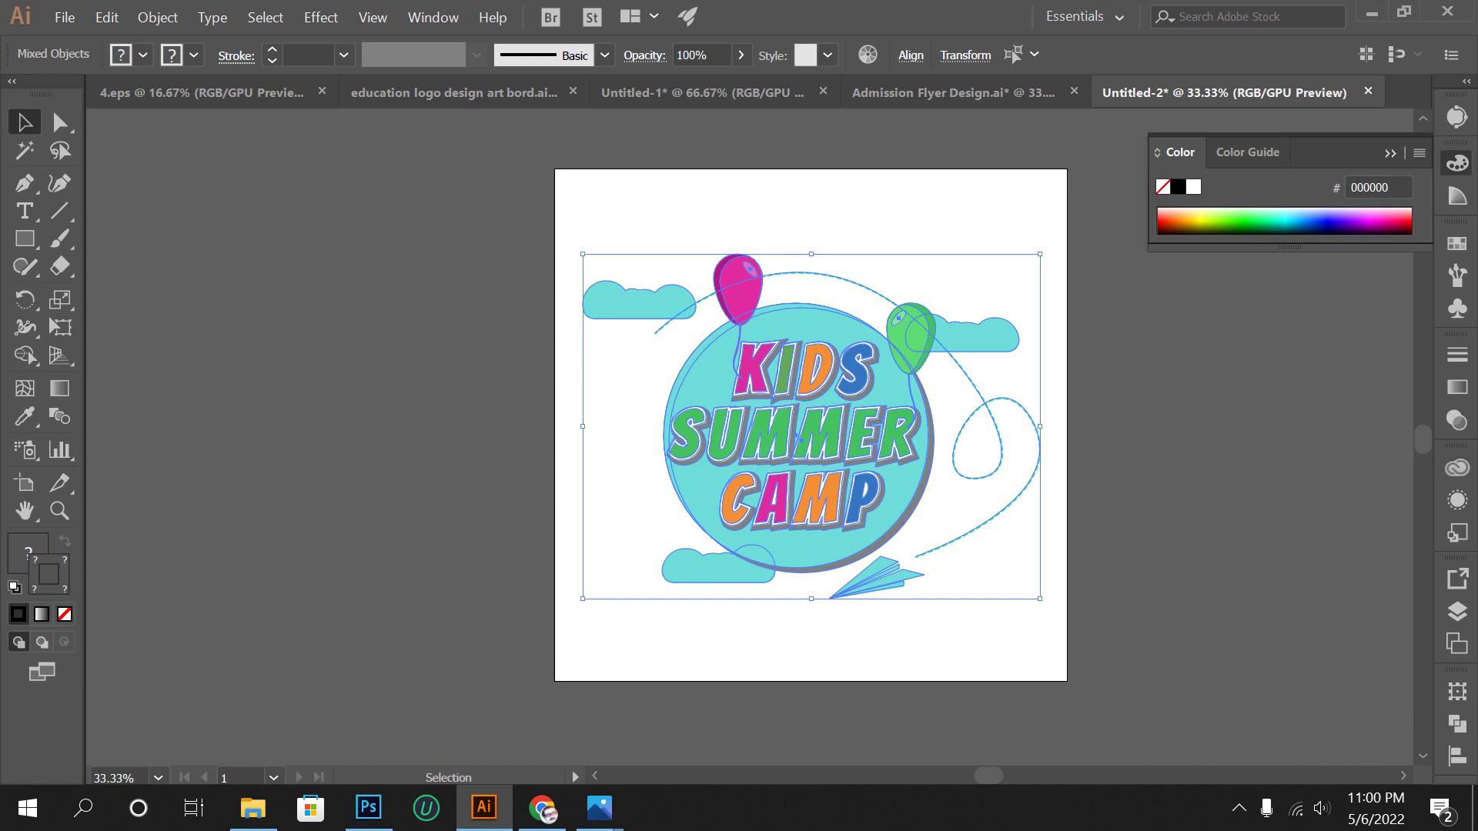
pyautogui.click(633, 302)
pyautogui.click(1239, 807)
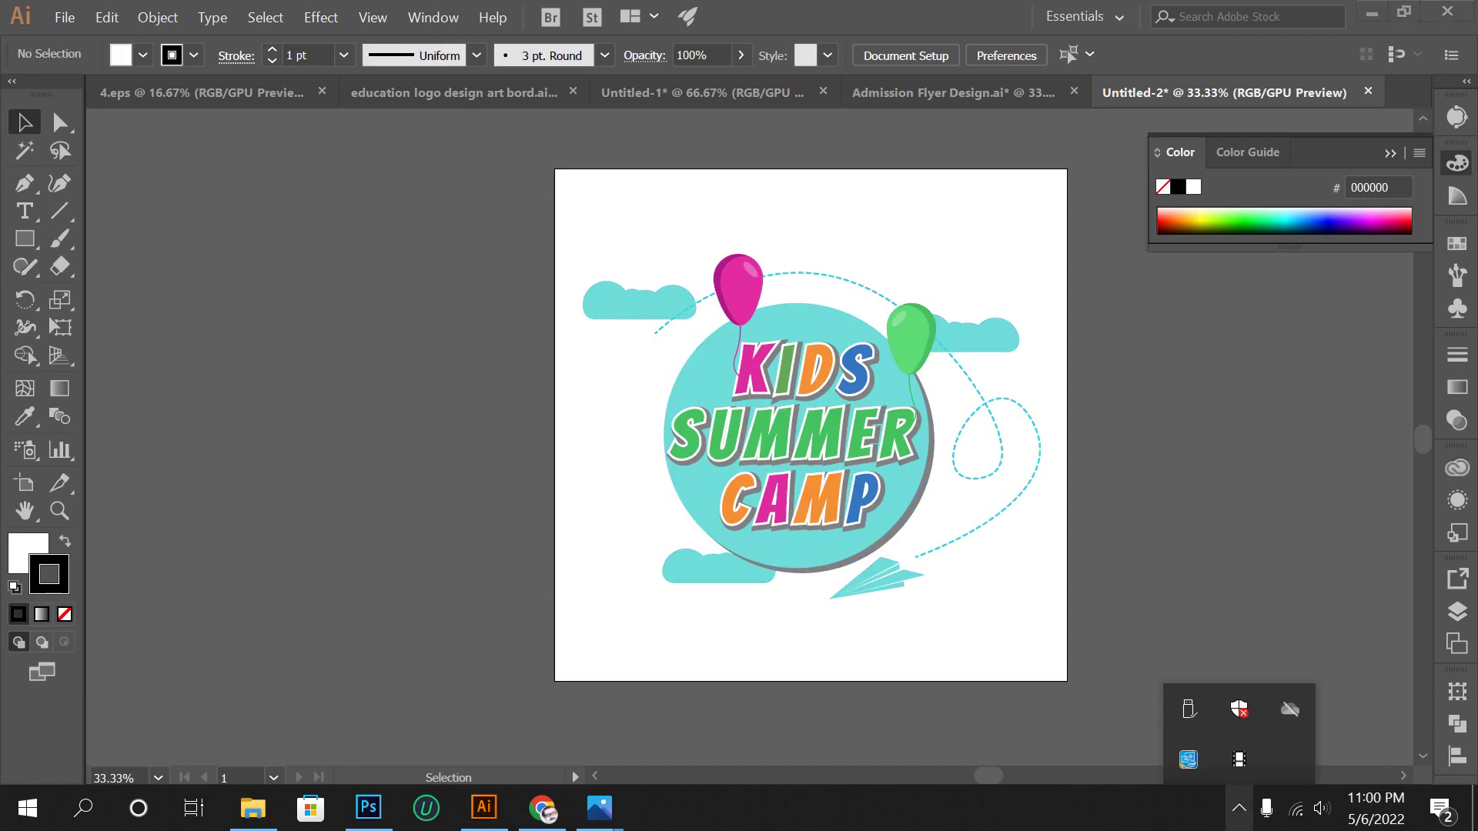
pyautogui.click(633, 302)
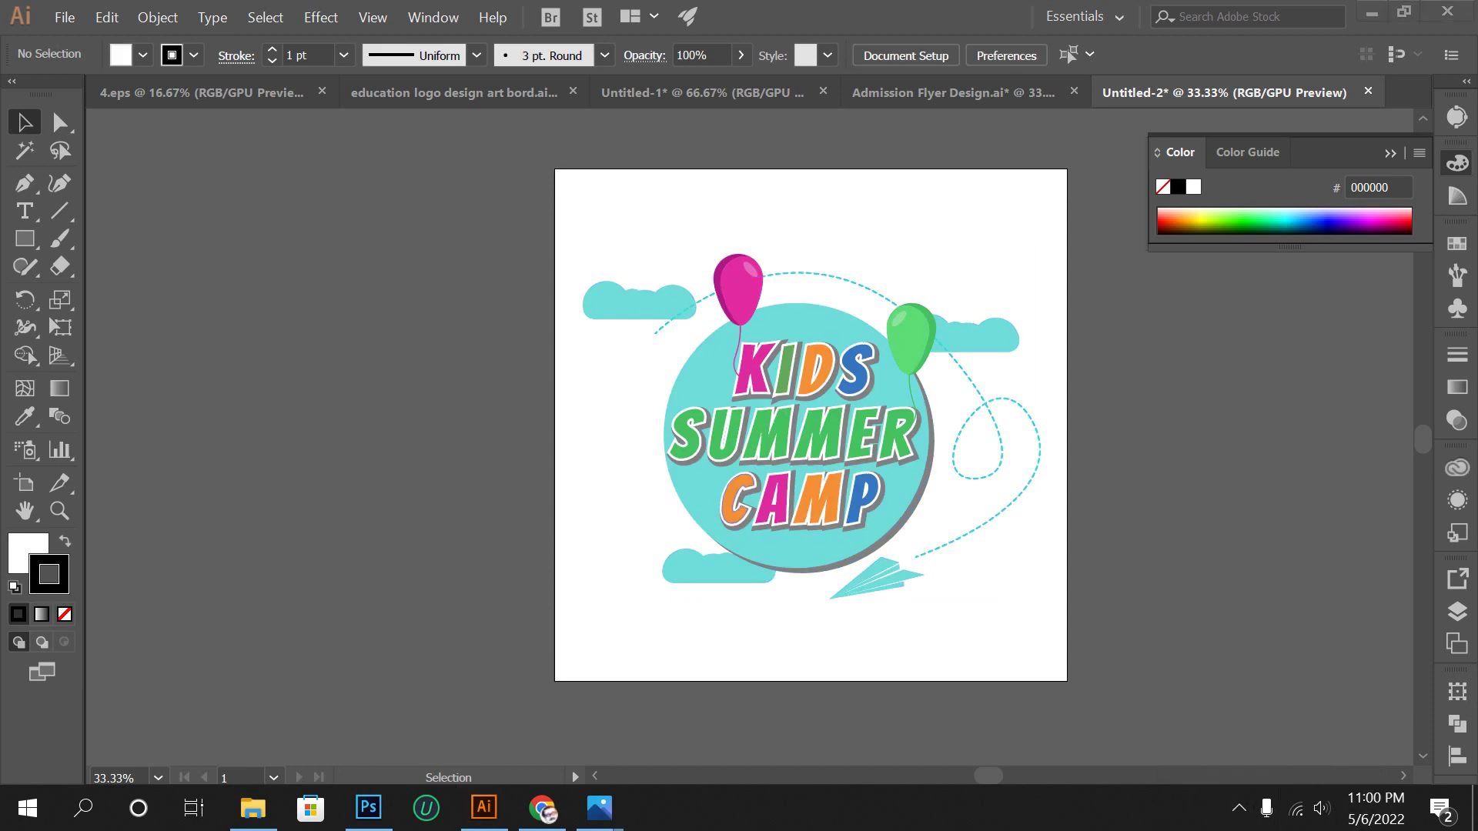
pyautogui.moveTo(554, 183); pyautogui.dragTo(1067, 676)
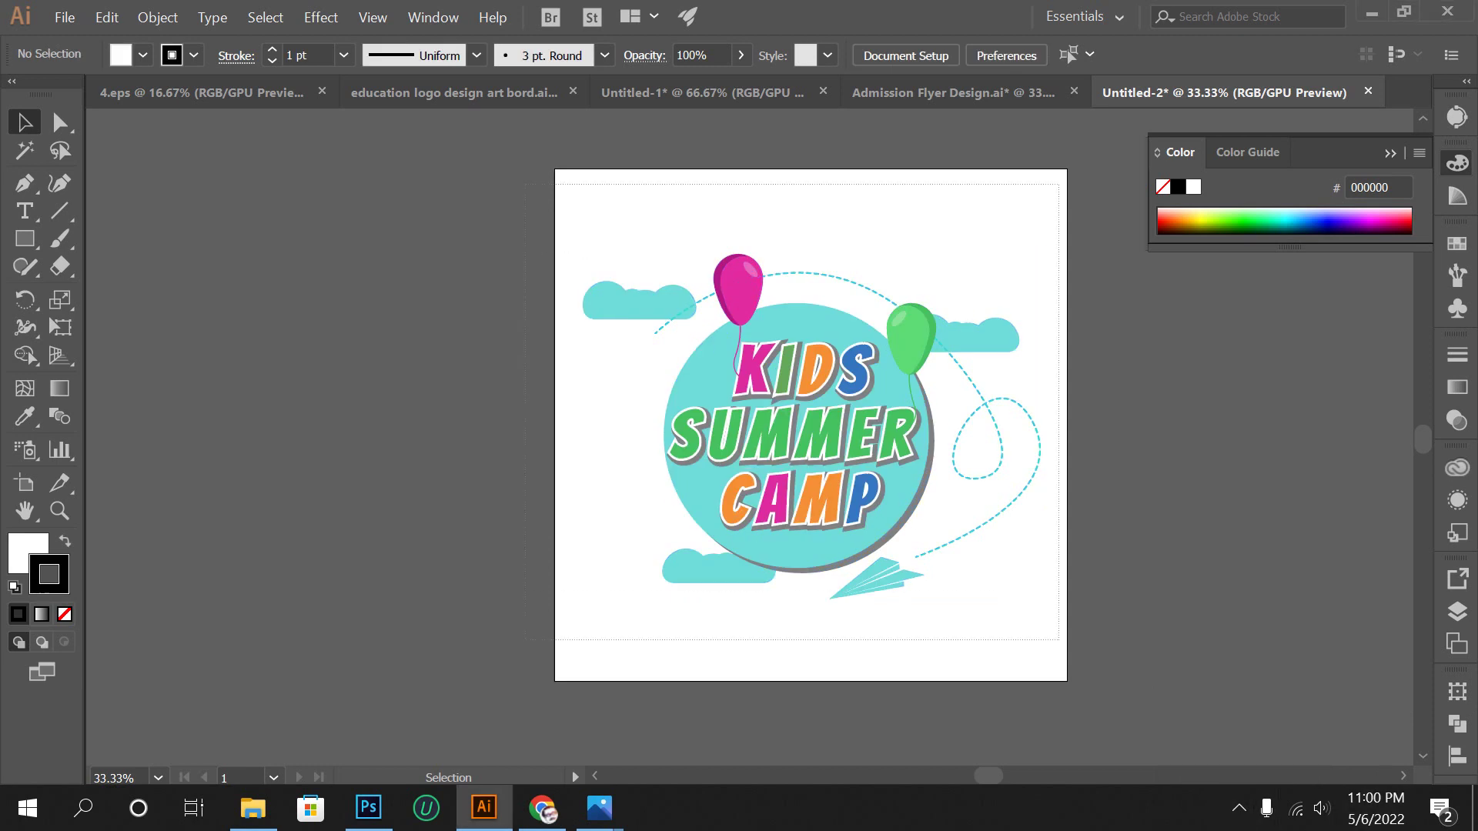
pyautogui.click(1067, 676)
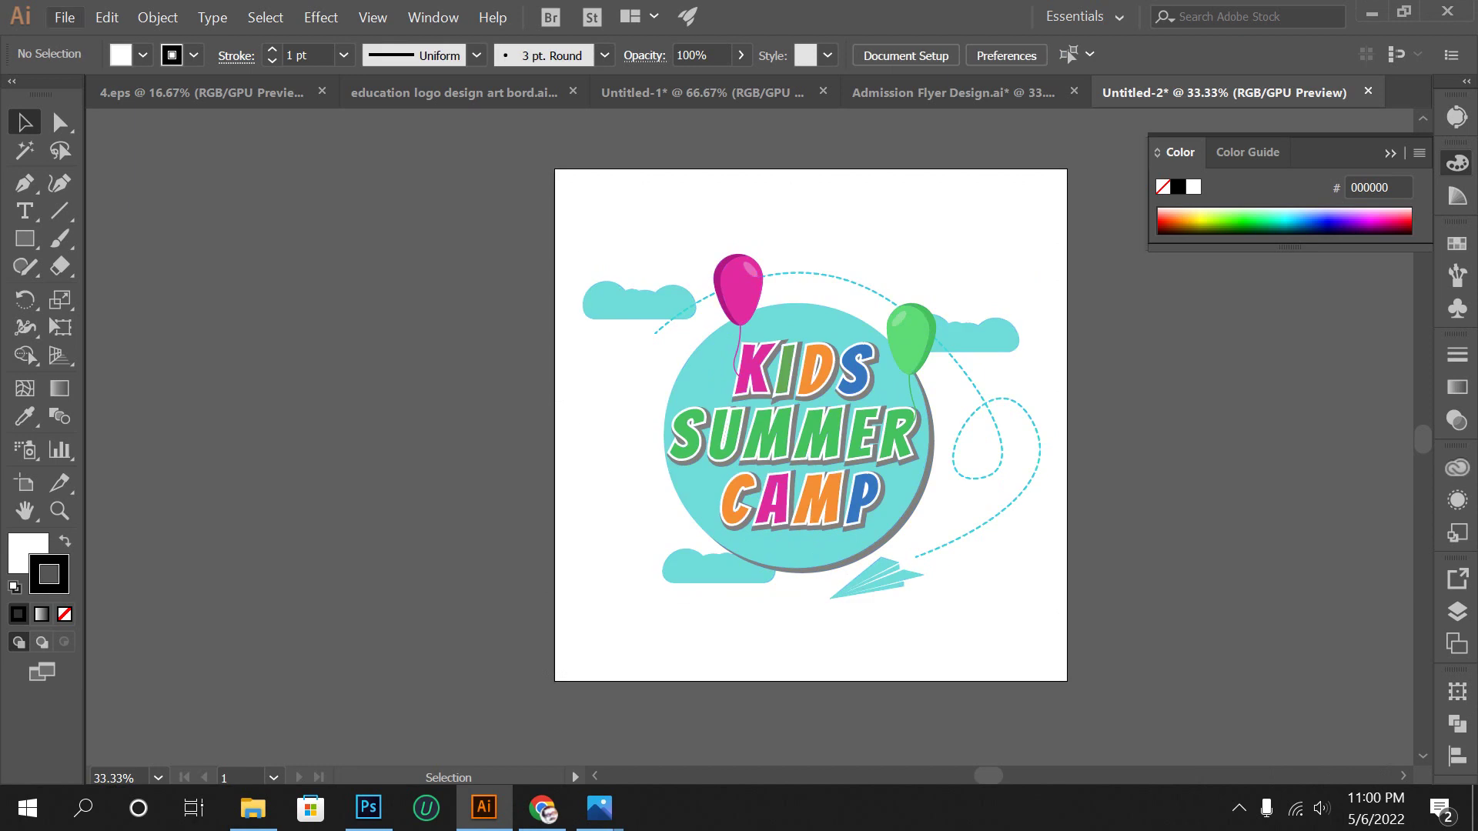
pyautogui.click(64, 17)
pyautogui.click(93, 191)
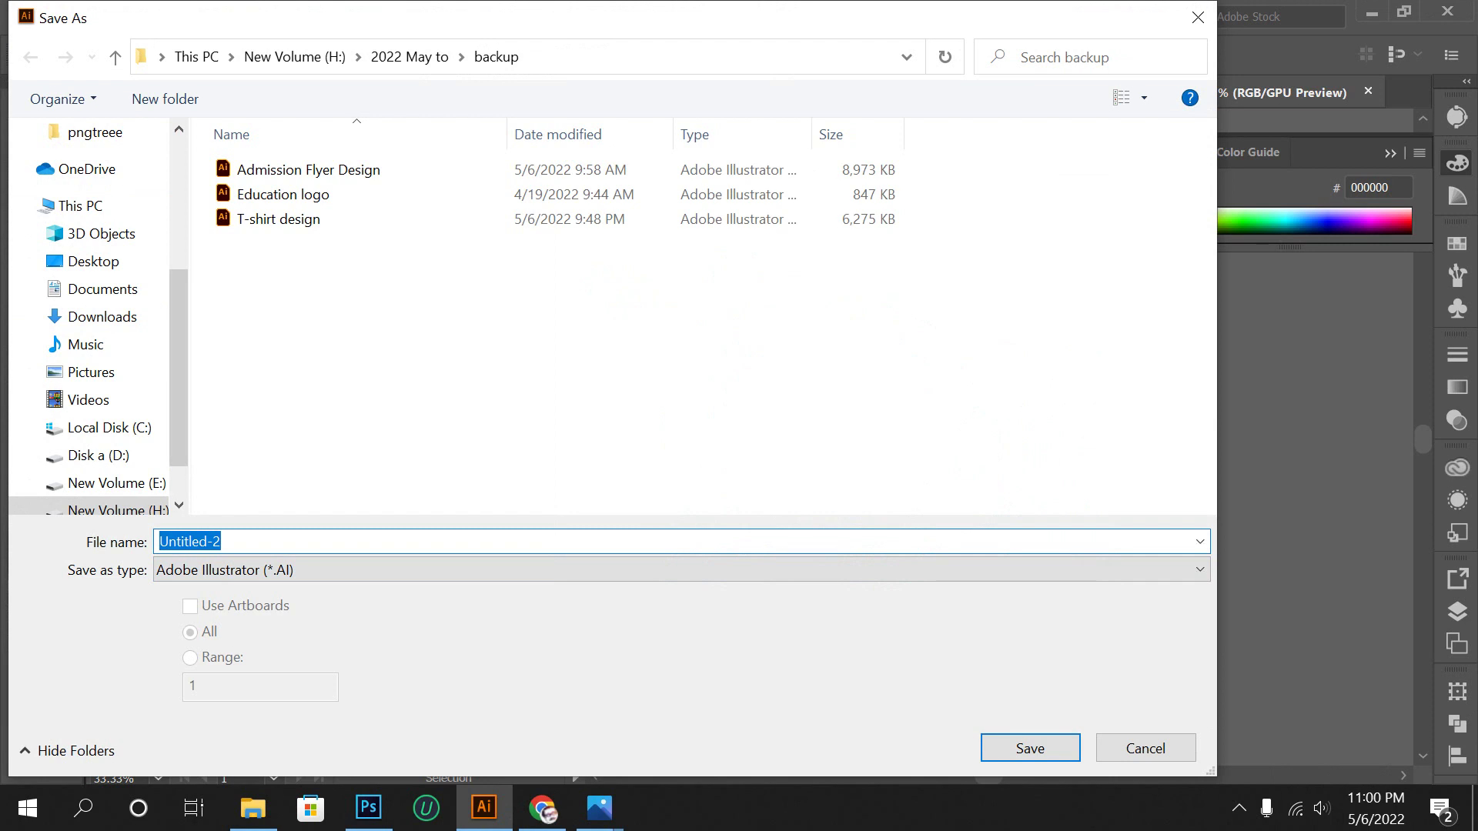
# Create a new folder named pngtree inside backup and open it.
pyautogui.click(222, 541)
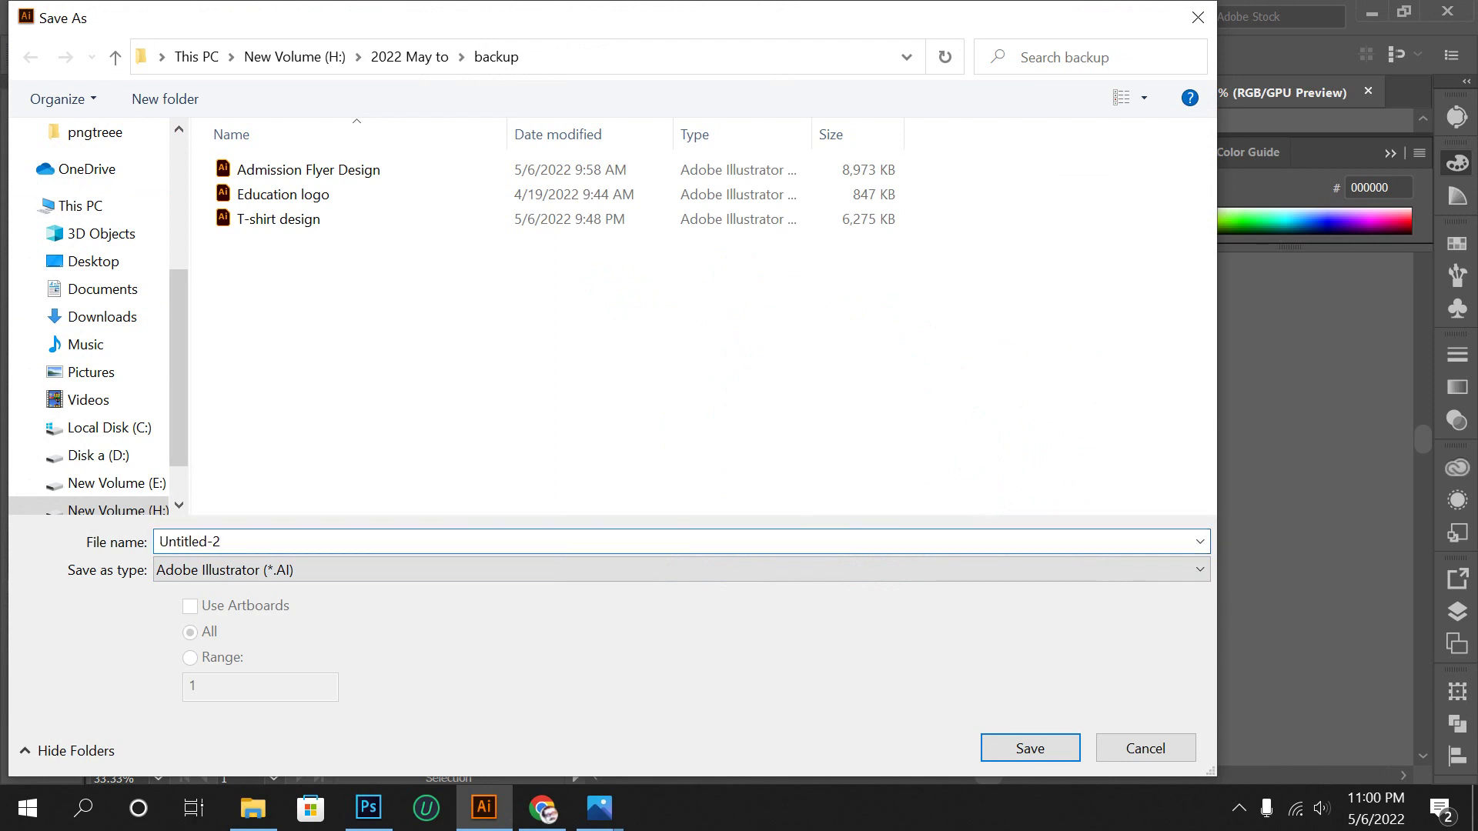
pyautogui.rightClick(338, 333)
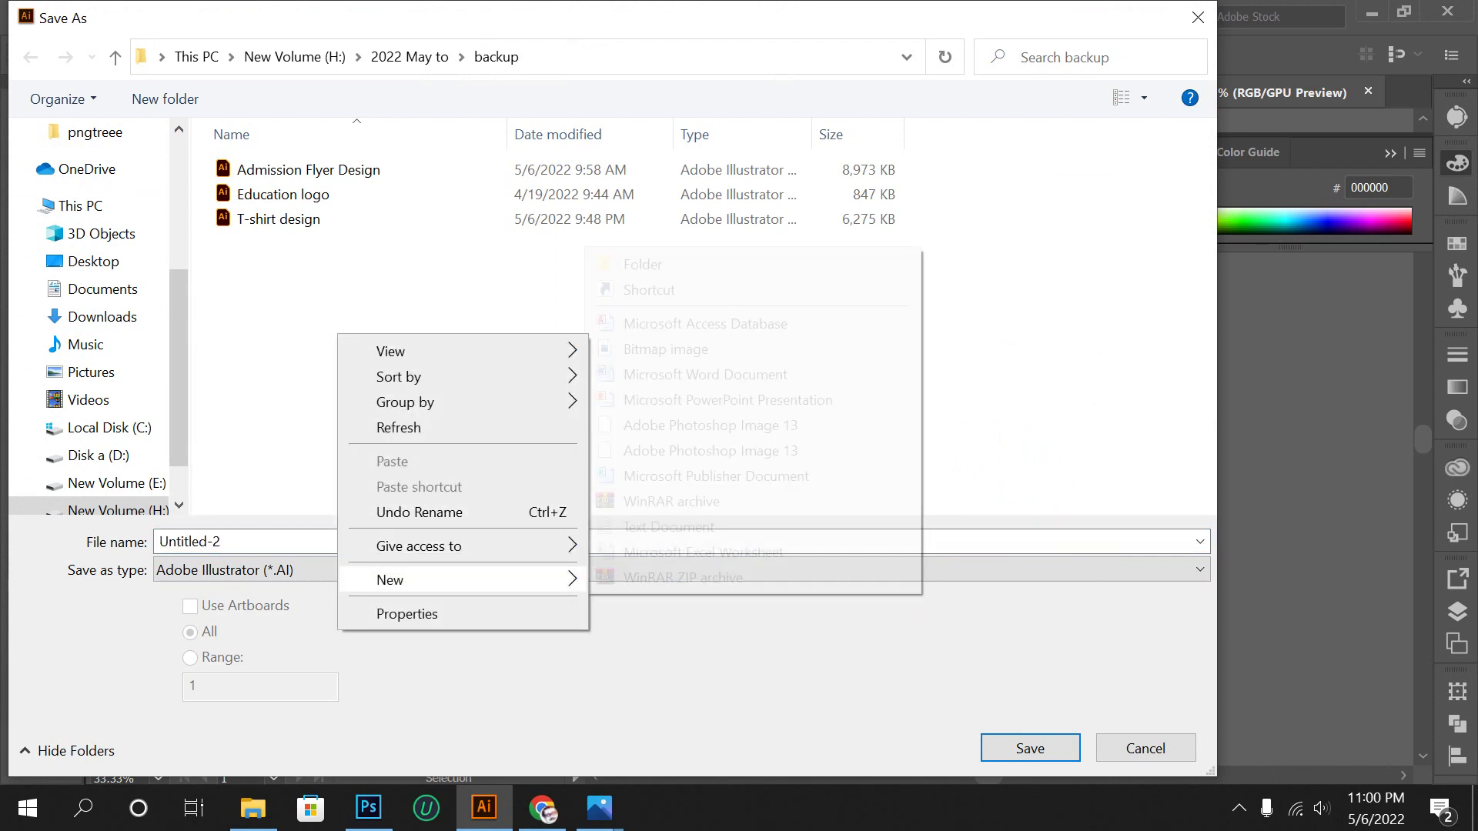
pyautogui.click(643, 264)
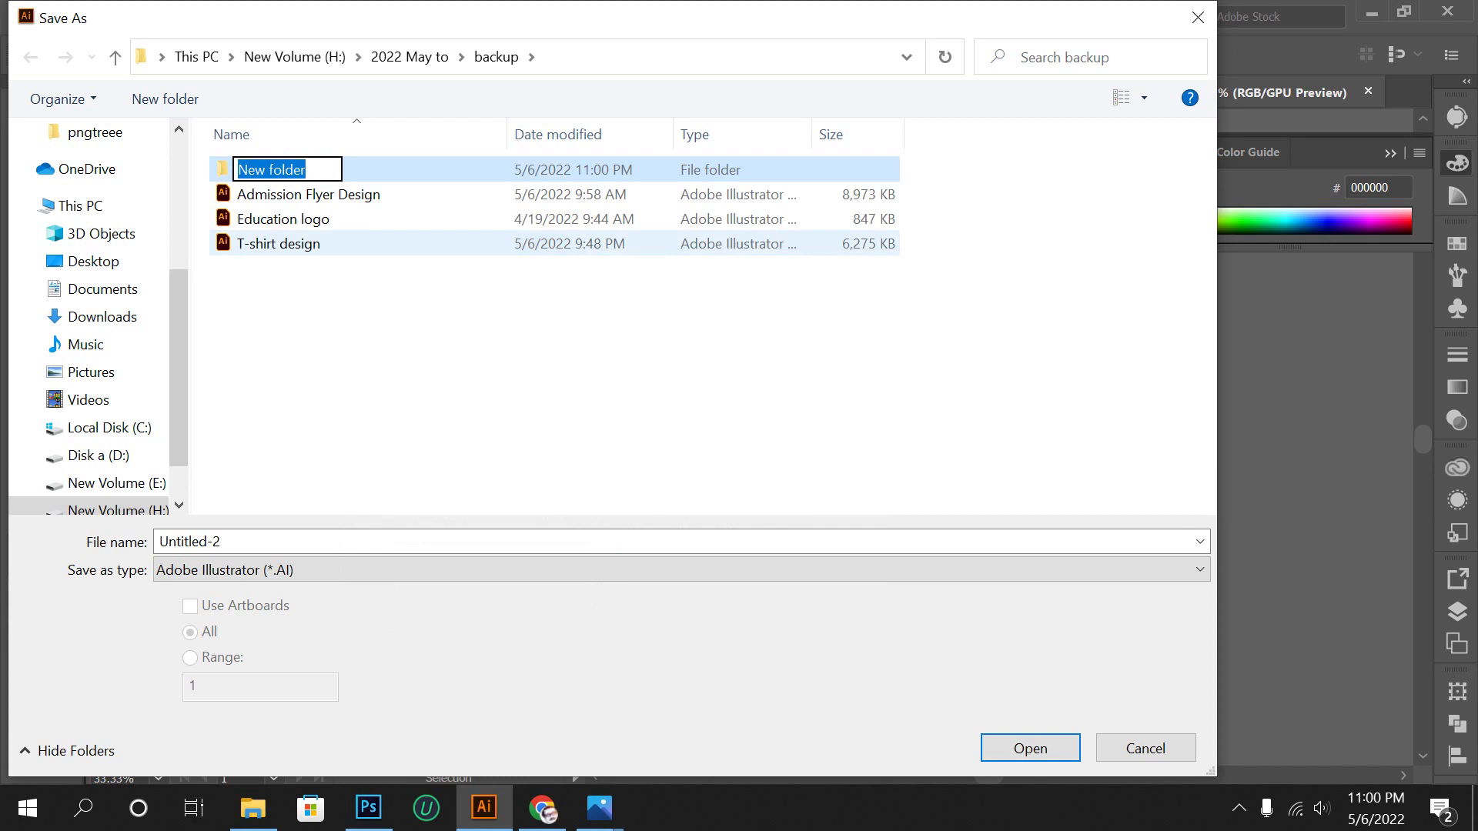
pyautogui.press('BackSpace')
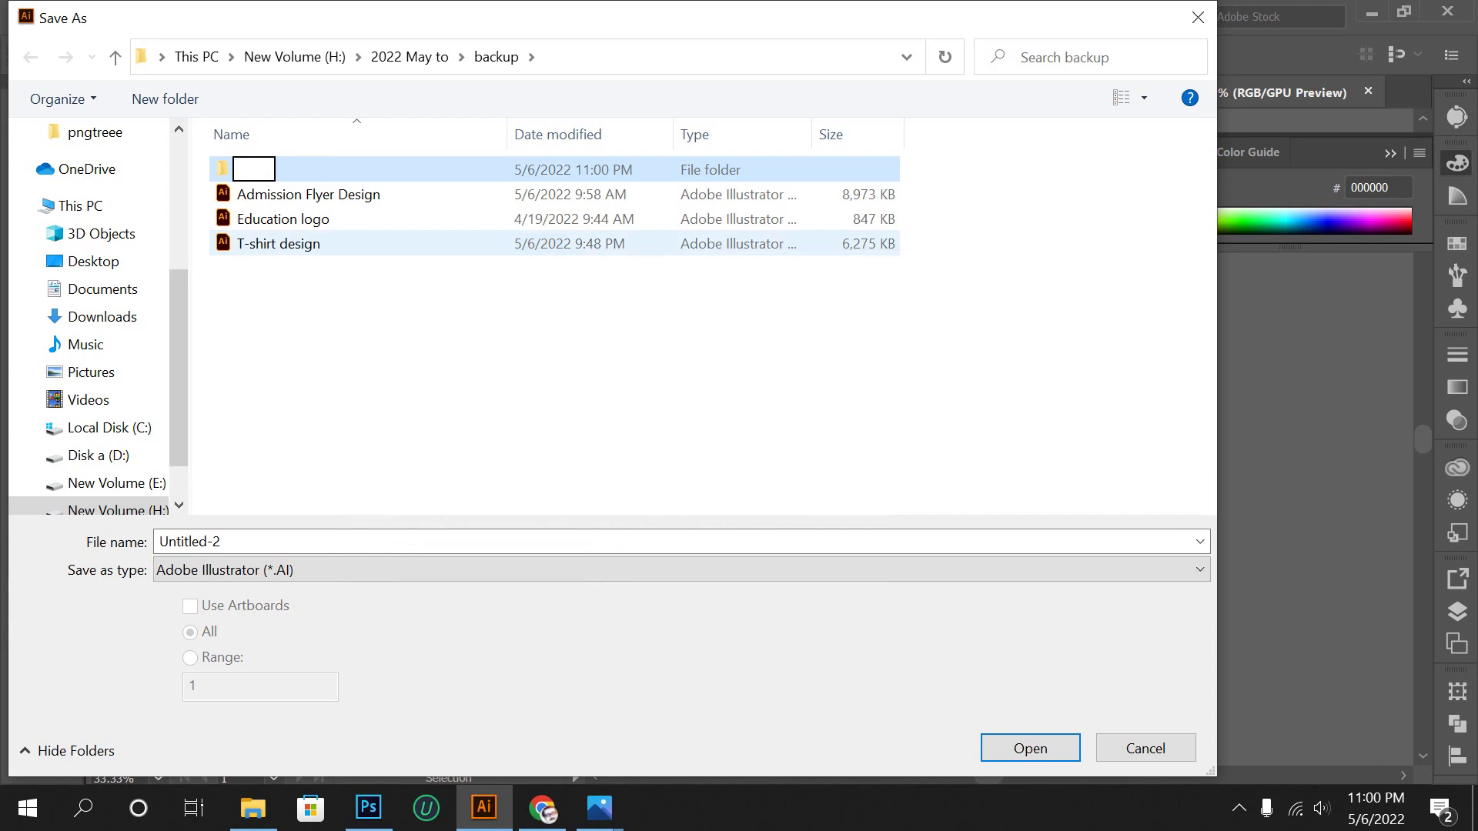
pyautogui.write('p')
pyautogui.write('ng')
pyautogui.write('tr')
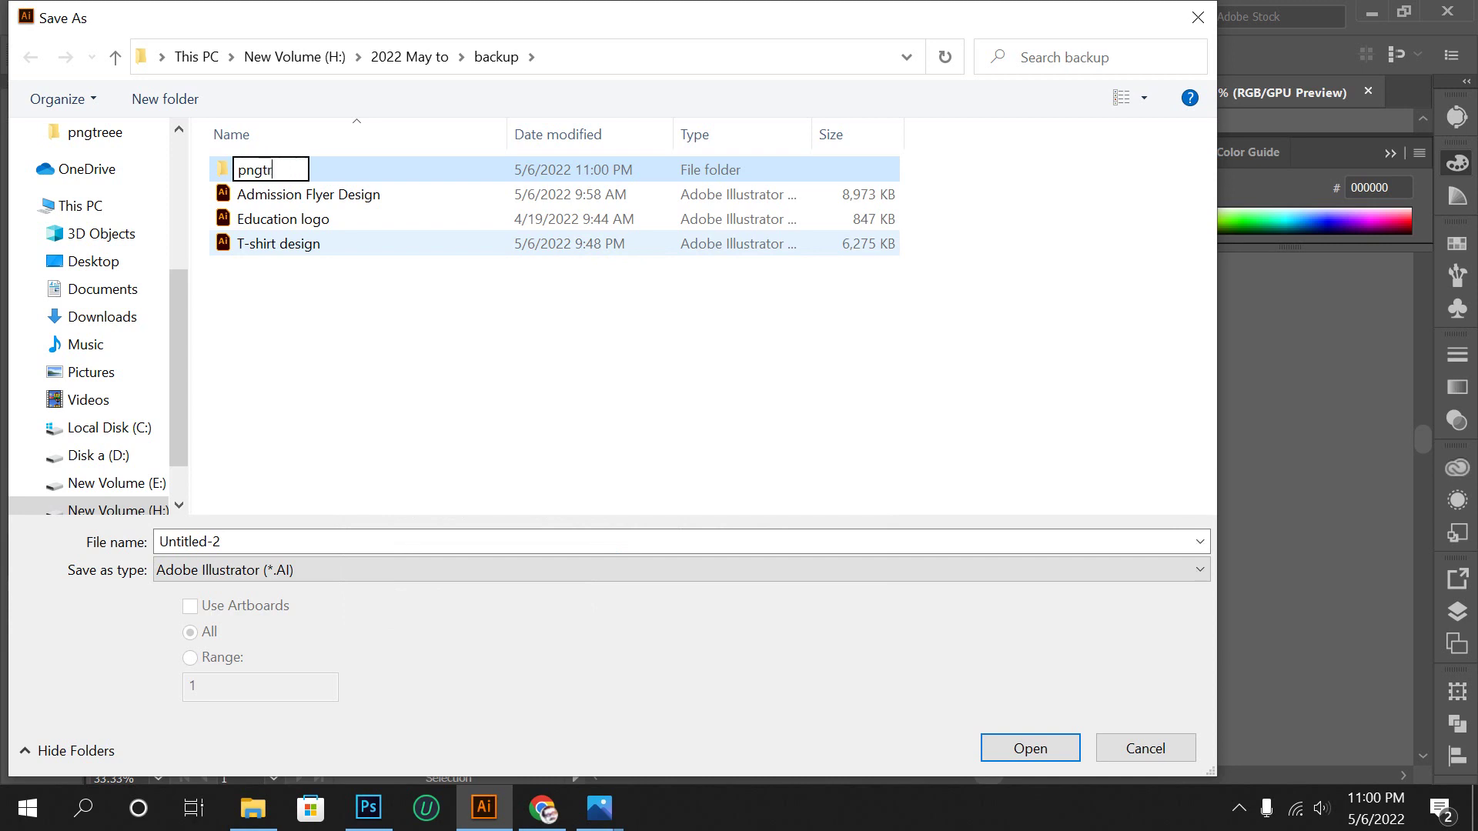
pyautogui.write('ee')
pyautogui.press('Return')
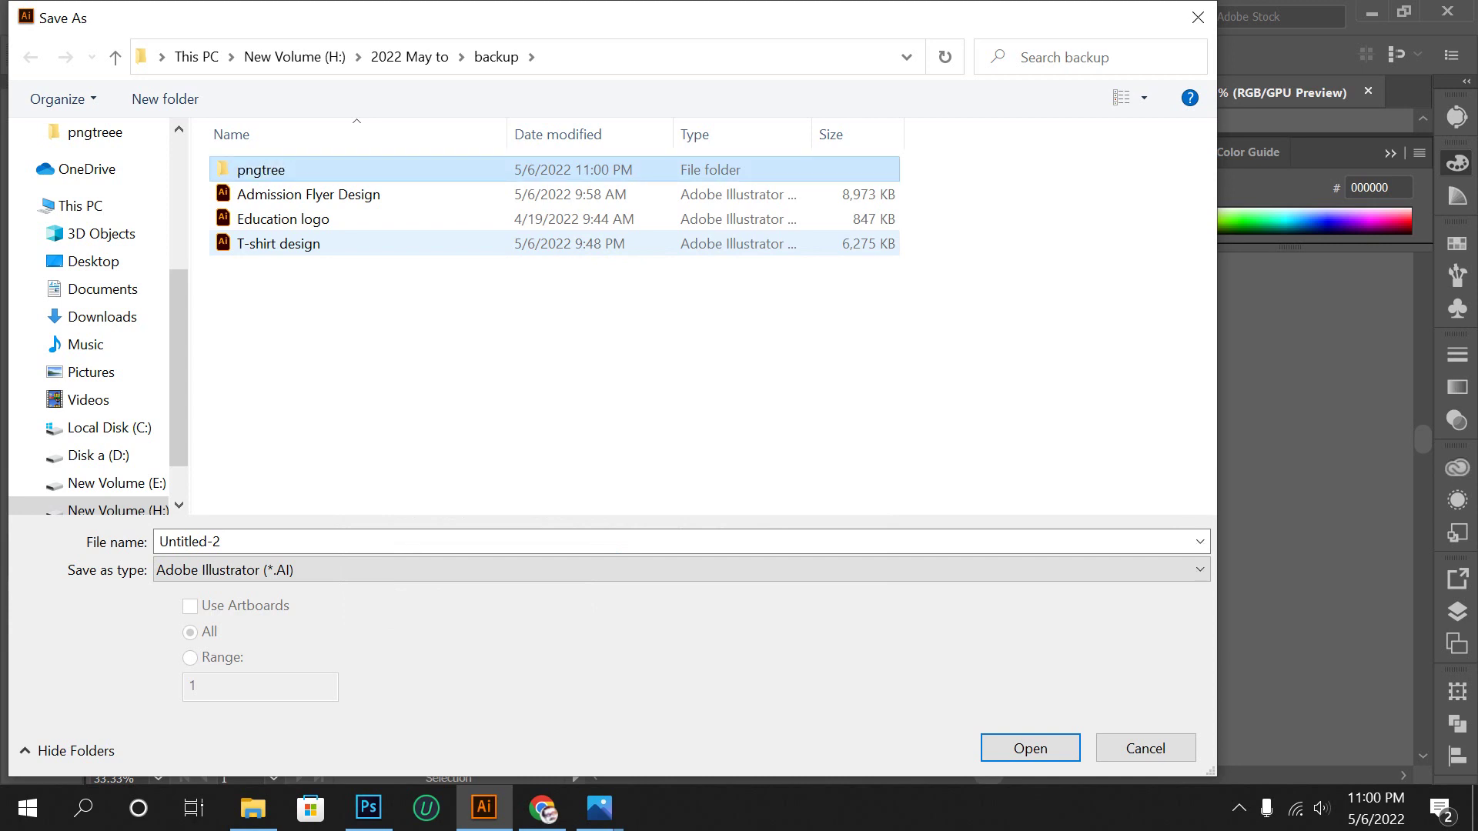
pyautogui.press('Return')
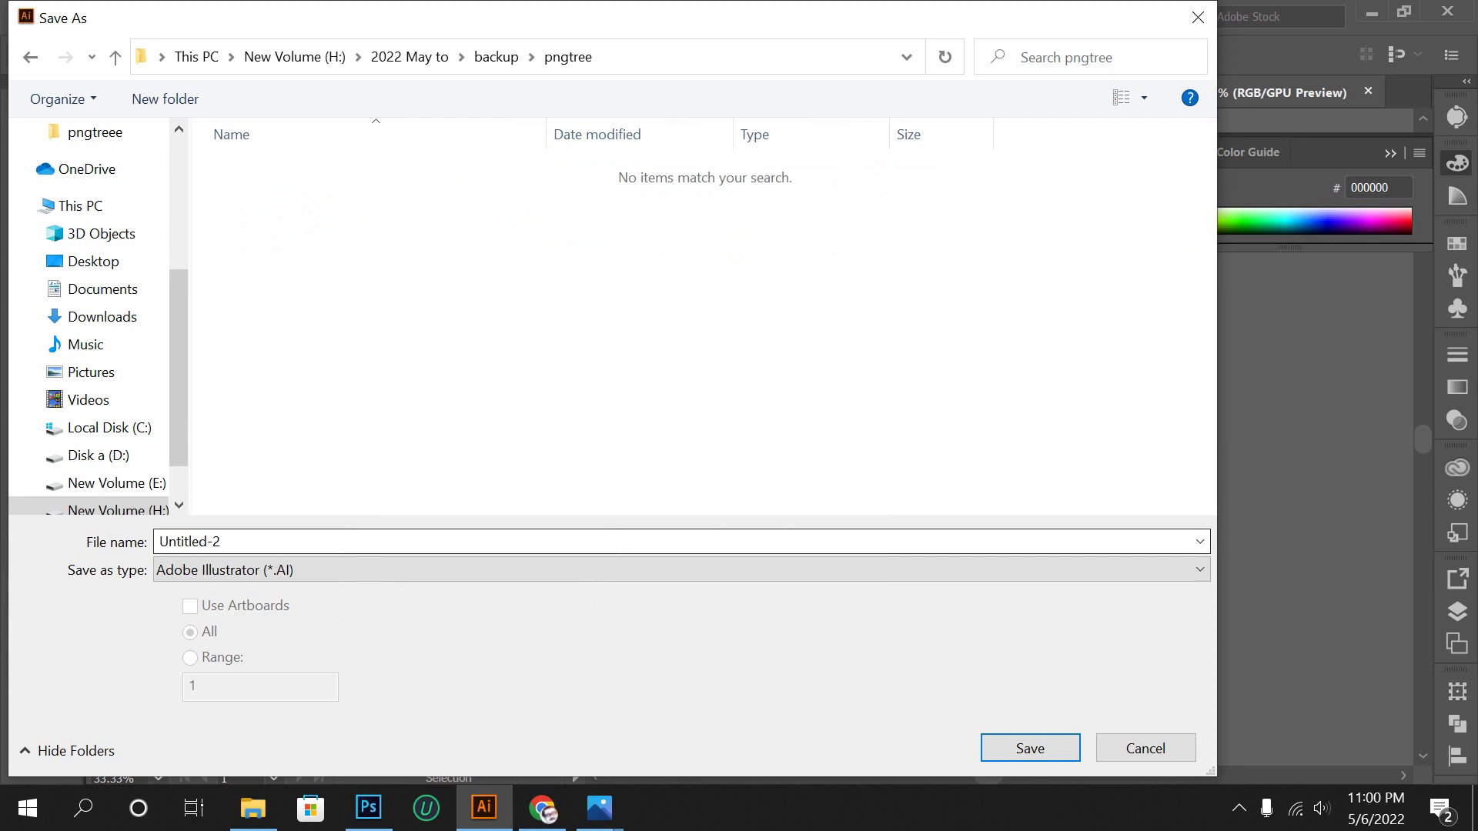
# Save the file as 1 in Illustrator EPS format.
pyautogui.write('1')
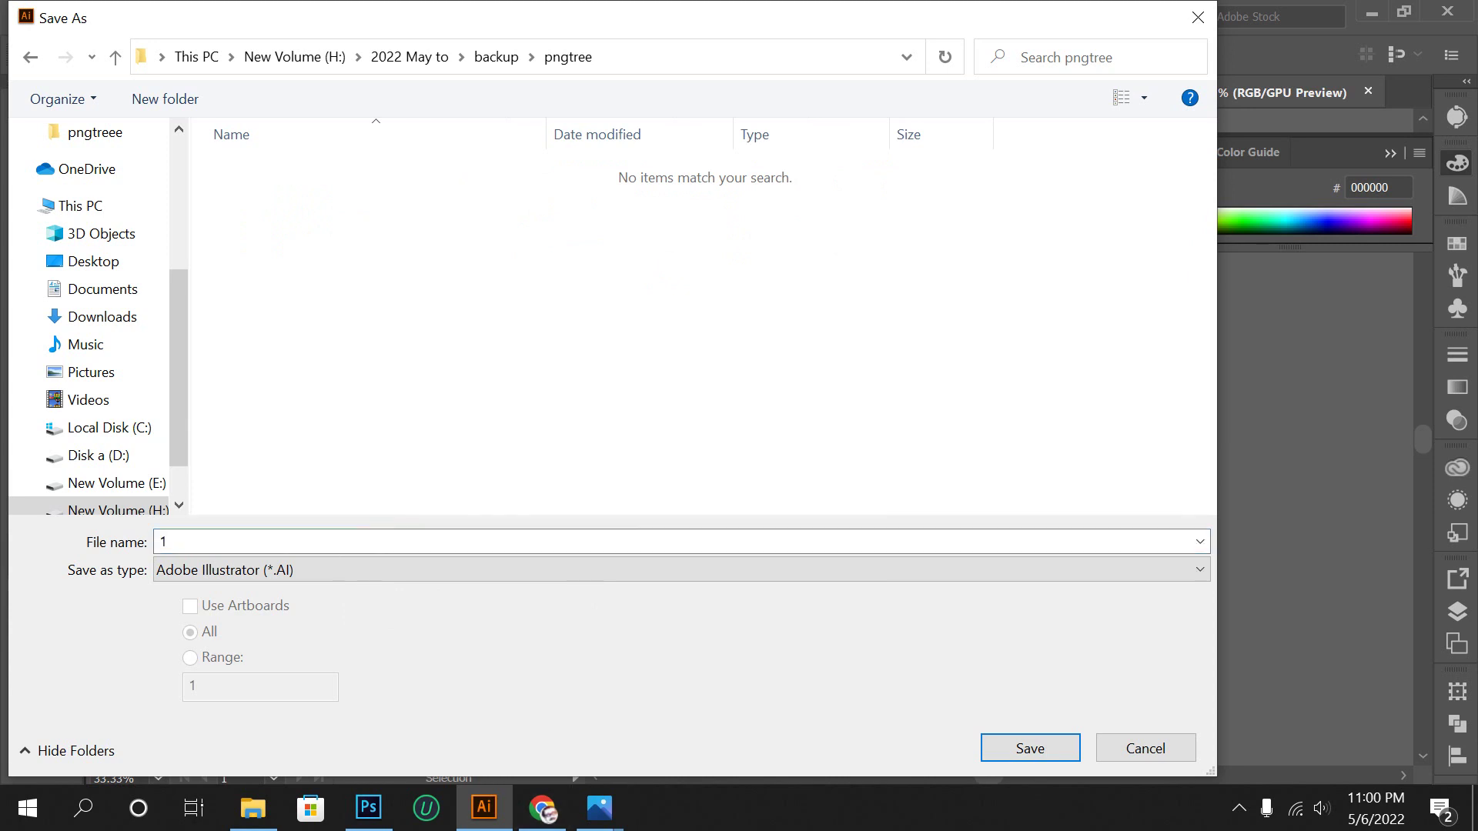
pyautogui.press('Tab')
pyautogui.hotkey('alt', 'Down')
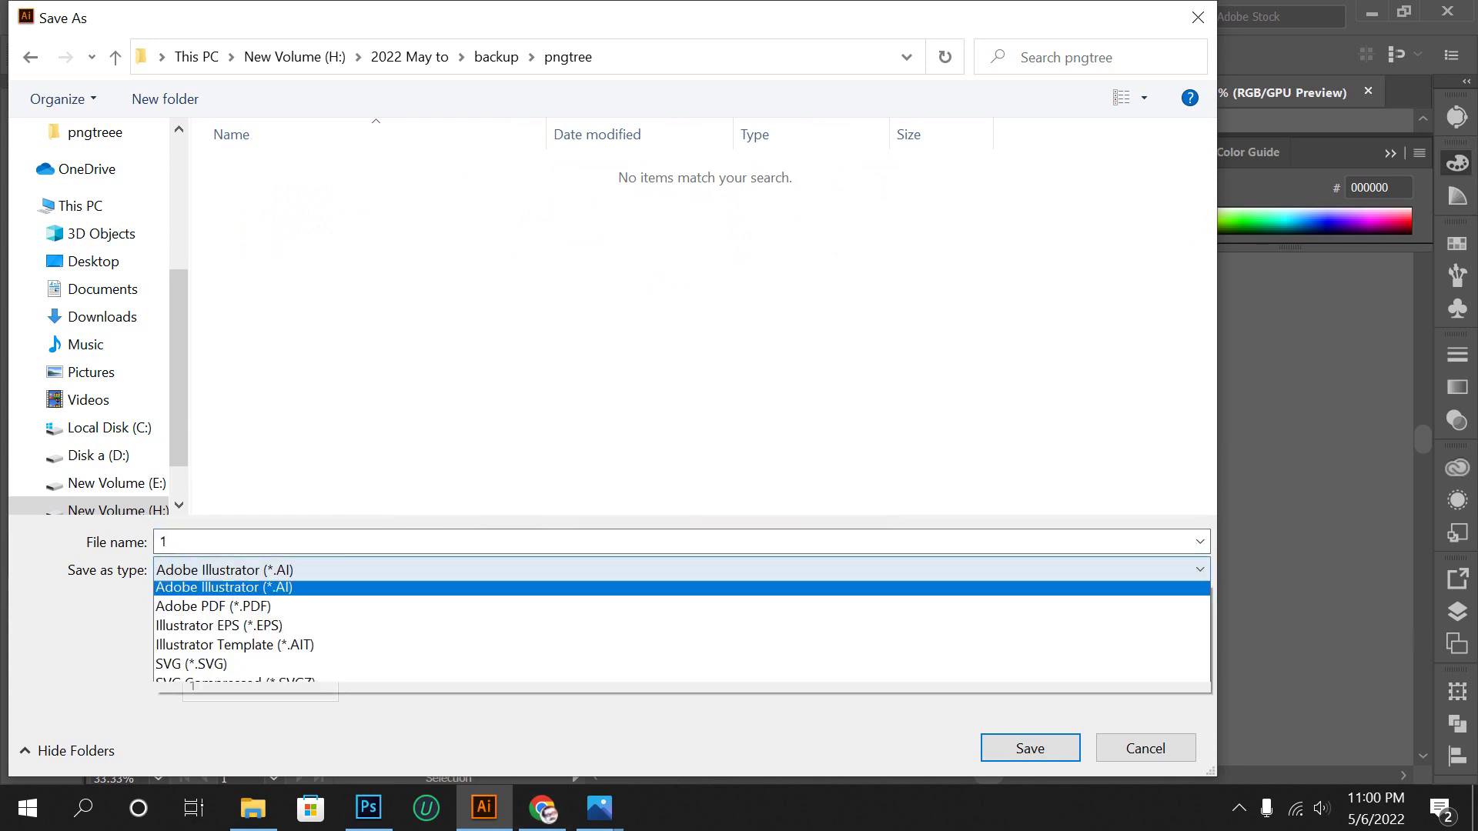
pyautogui.press('Down')
pyautogui.press('Down')
pyautogui.press('Return')
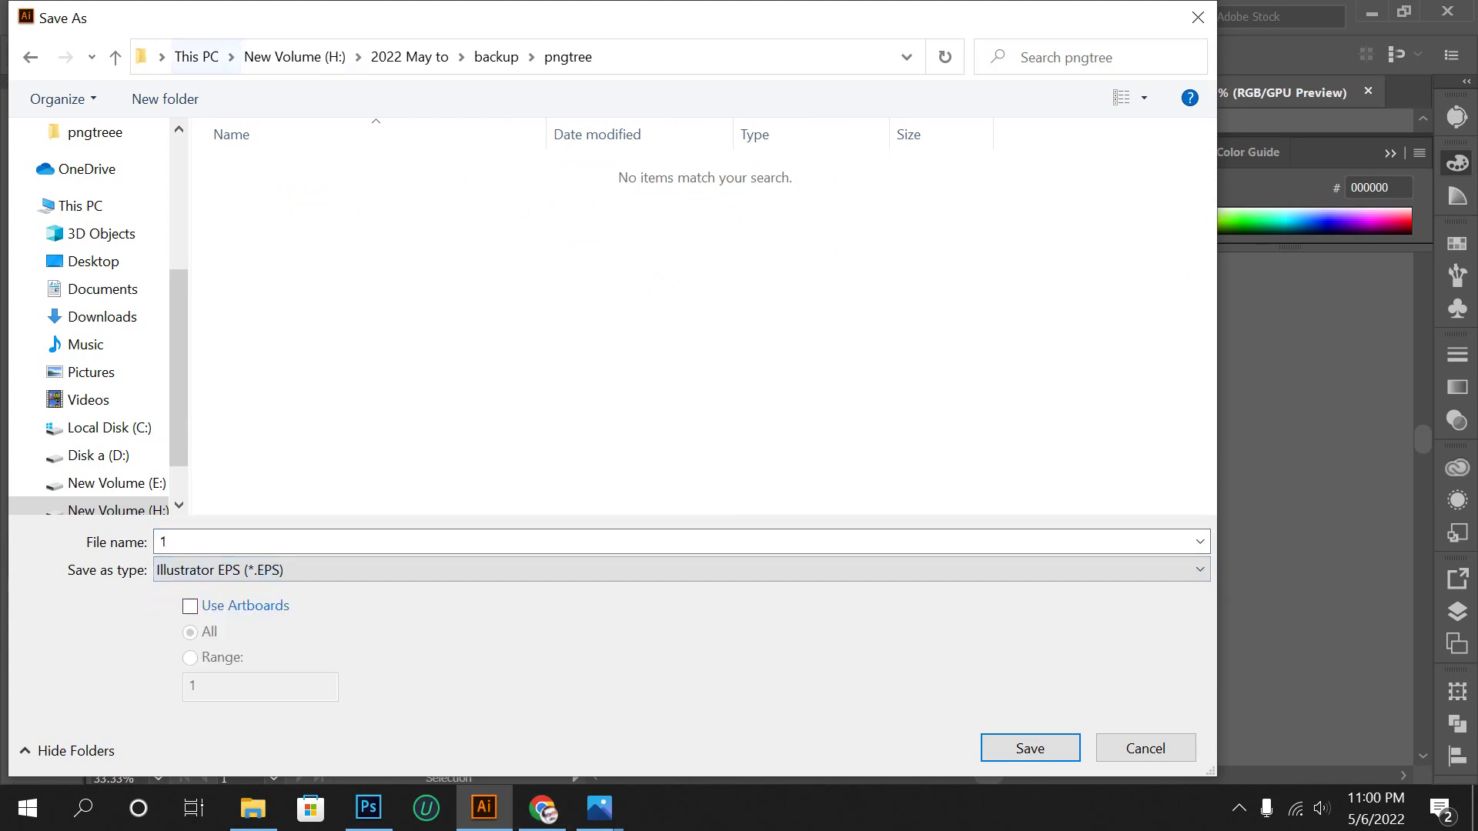
pyautogui.press('Return')
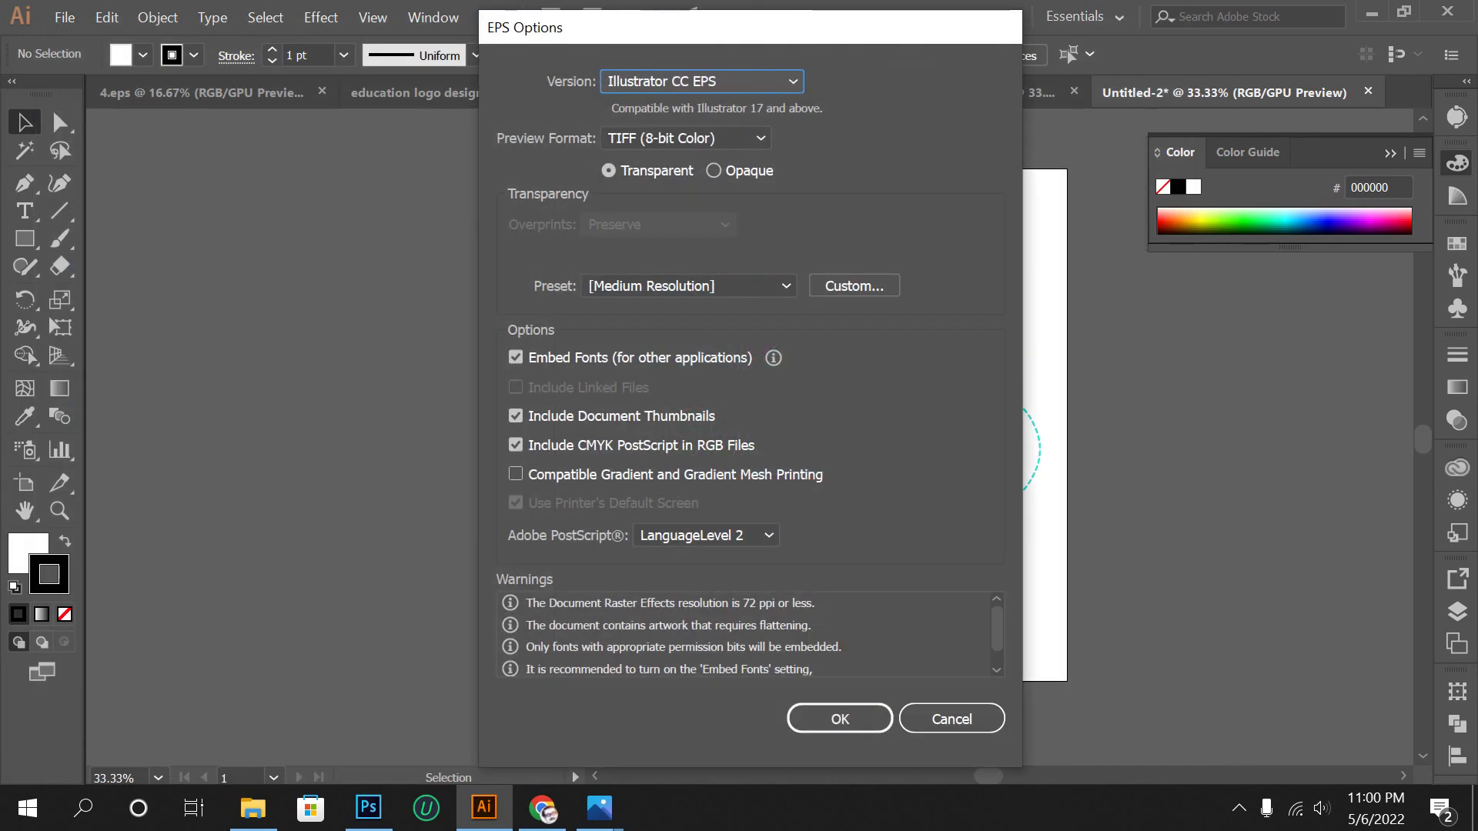
pyautogui.hotkey('alt', 'Down')
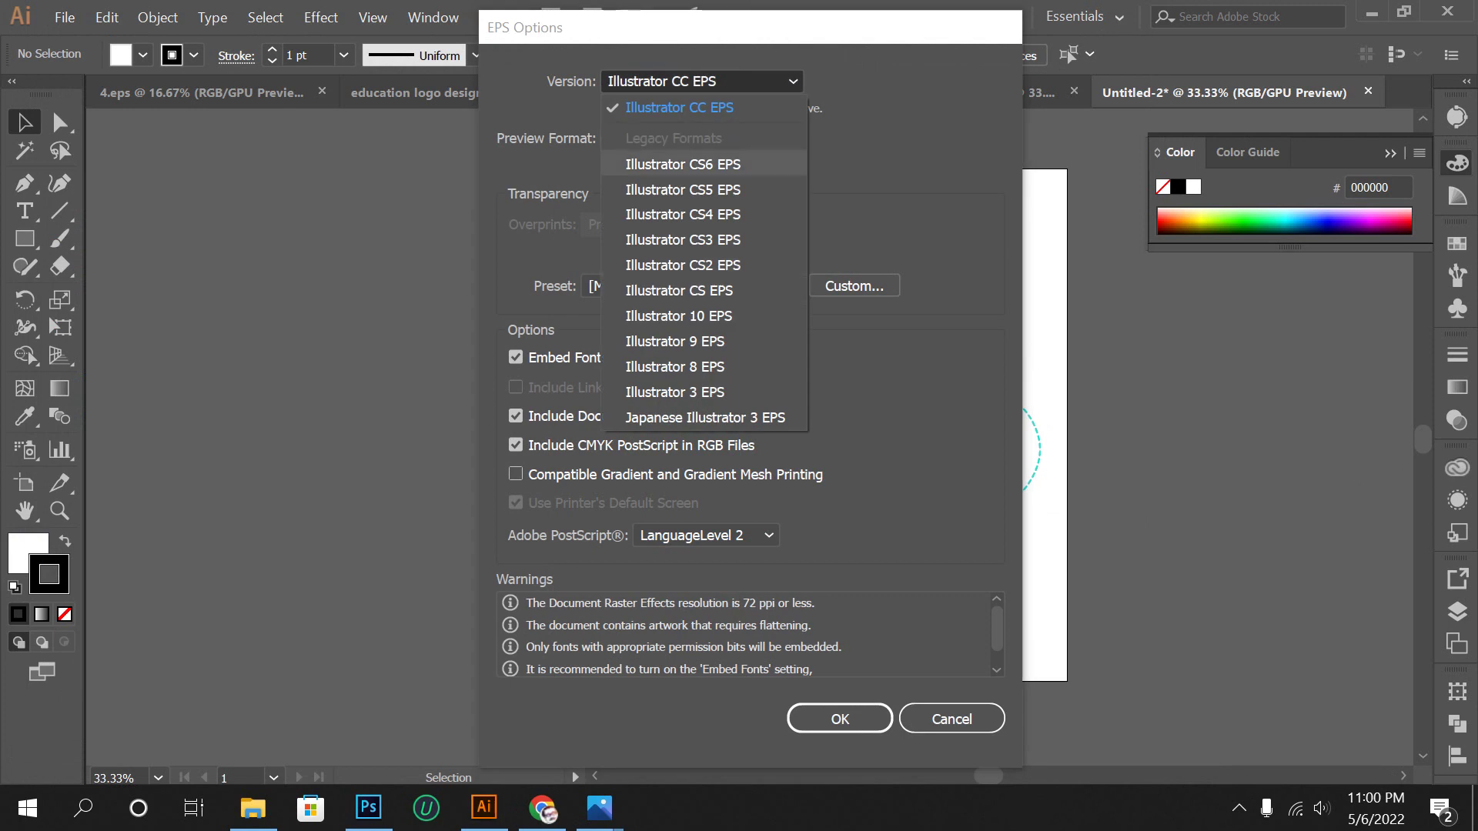
pyautogui.press('Up')
pyautogui.press('Return')
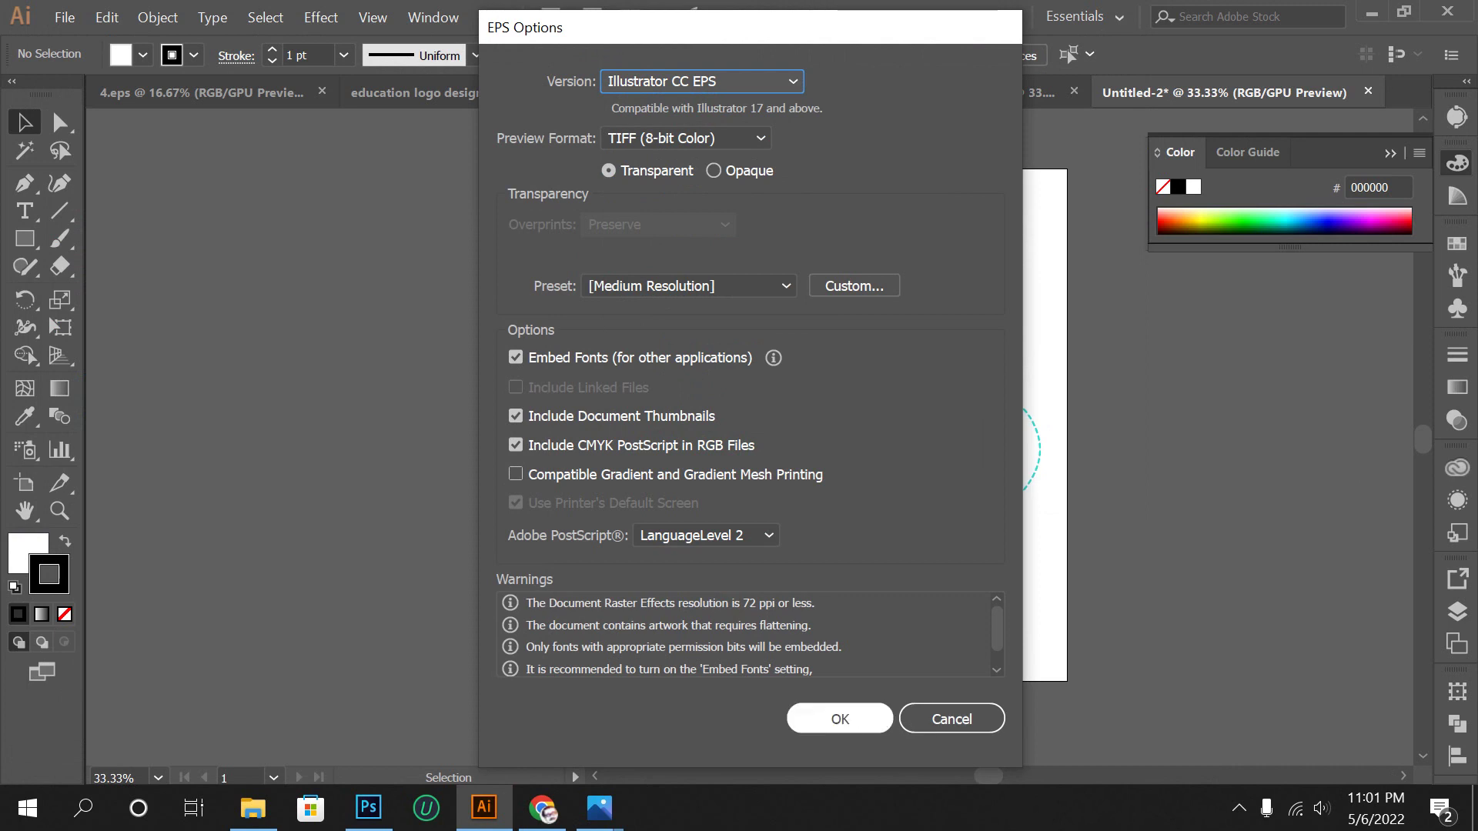
pyautogui.press('Return')
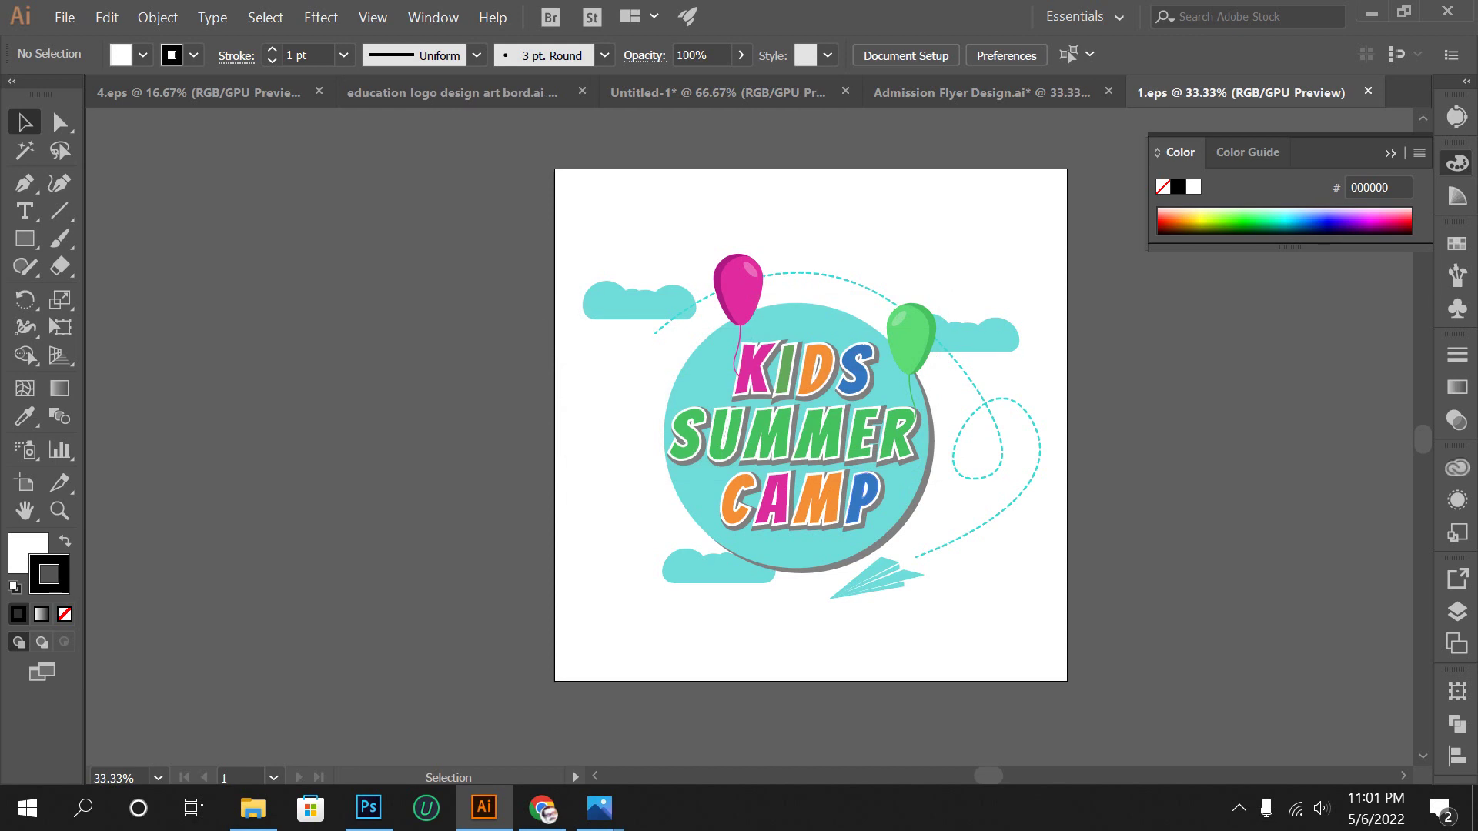
pyautogui.press('ctrl')
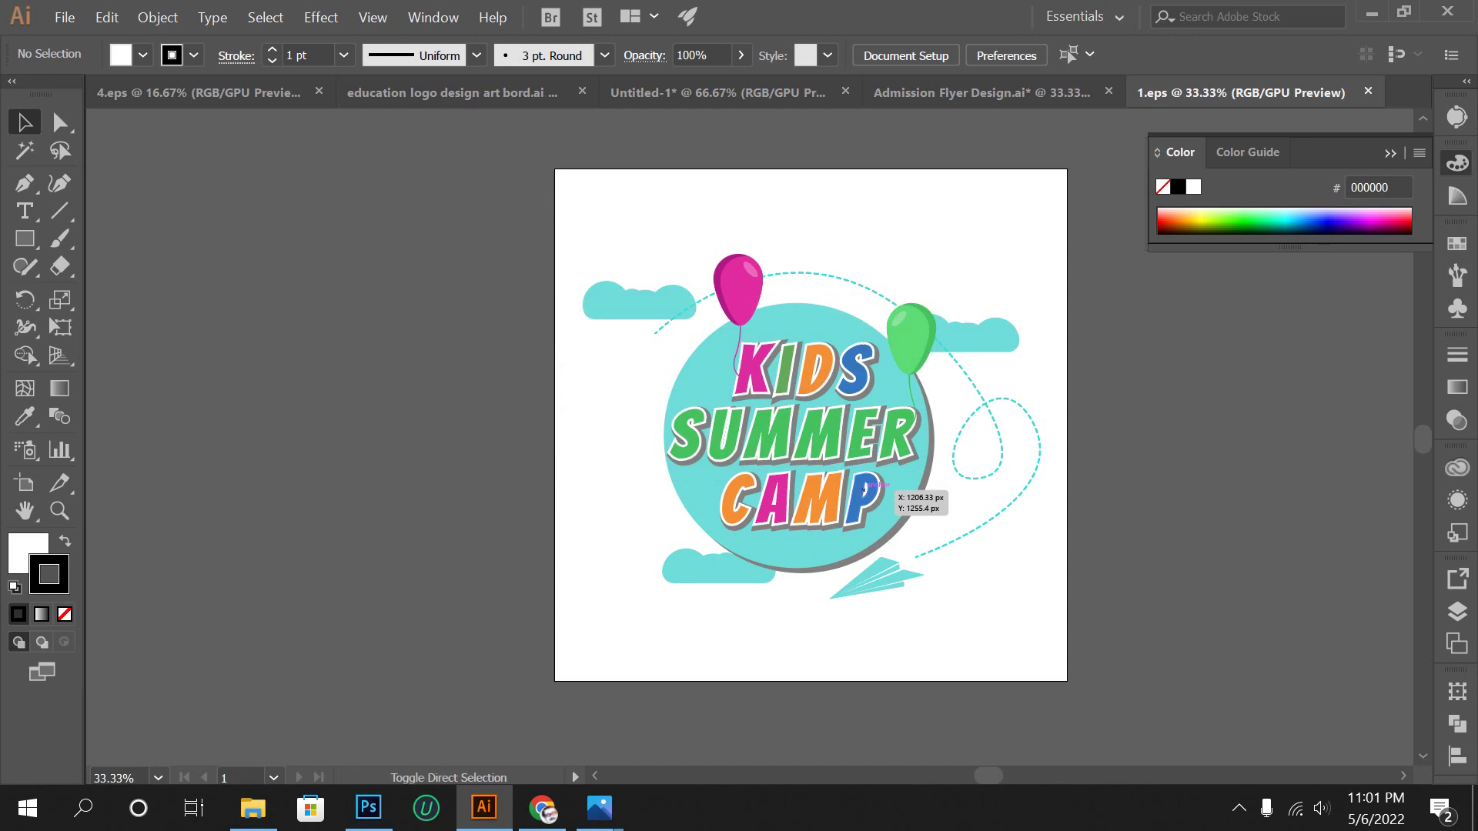
# Export the logo via Save for Web as a PNG named 1 into backup\pngtree.
pyautogui.press('alt')
pyautogui.hotkey('ctrl', 'alt', 'shift', 's')
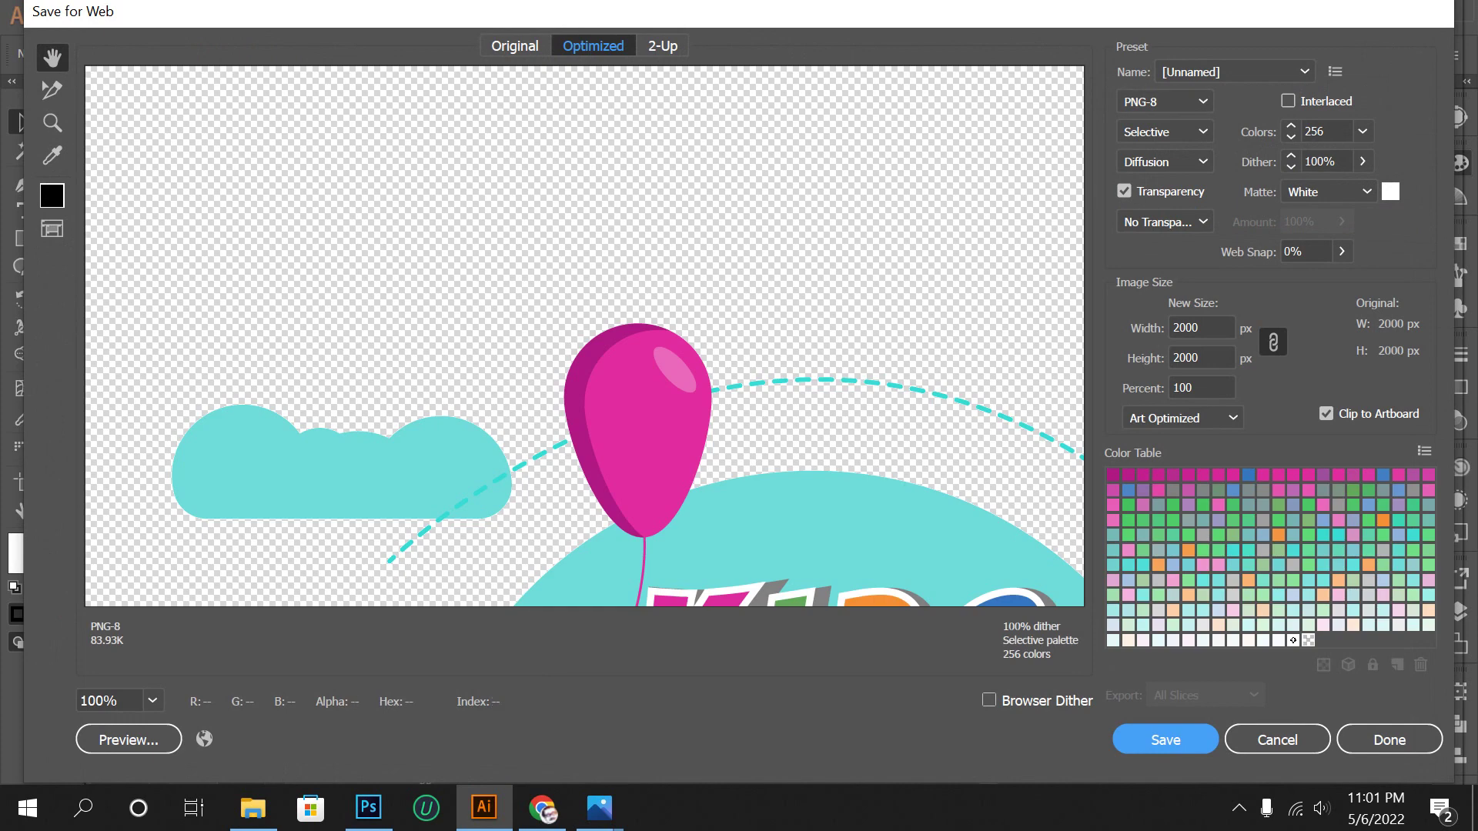
pyautogui.press('Return')
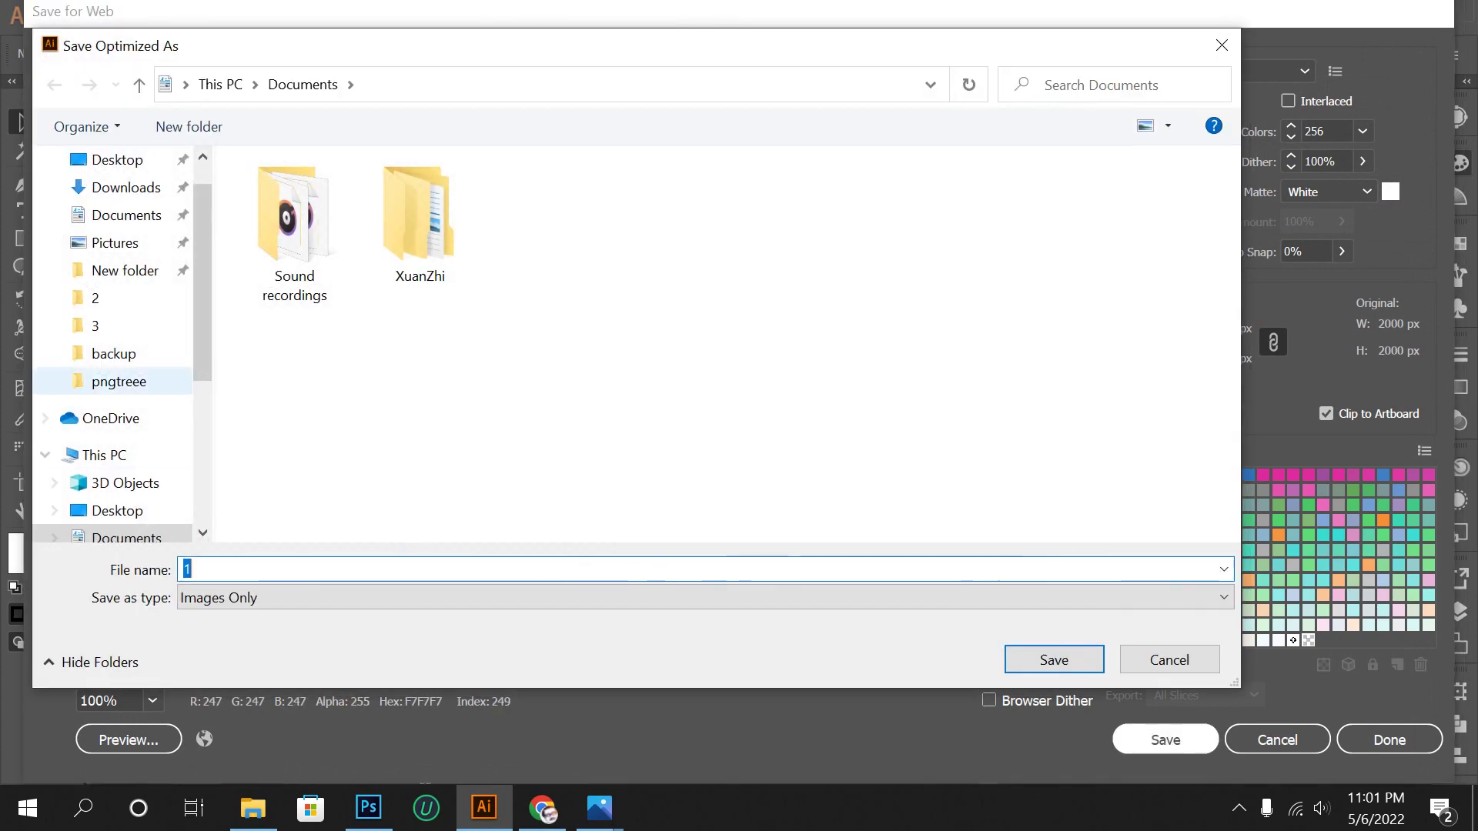
pyautogui.click(113, 353)
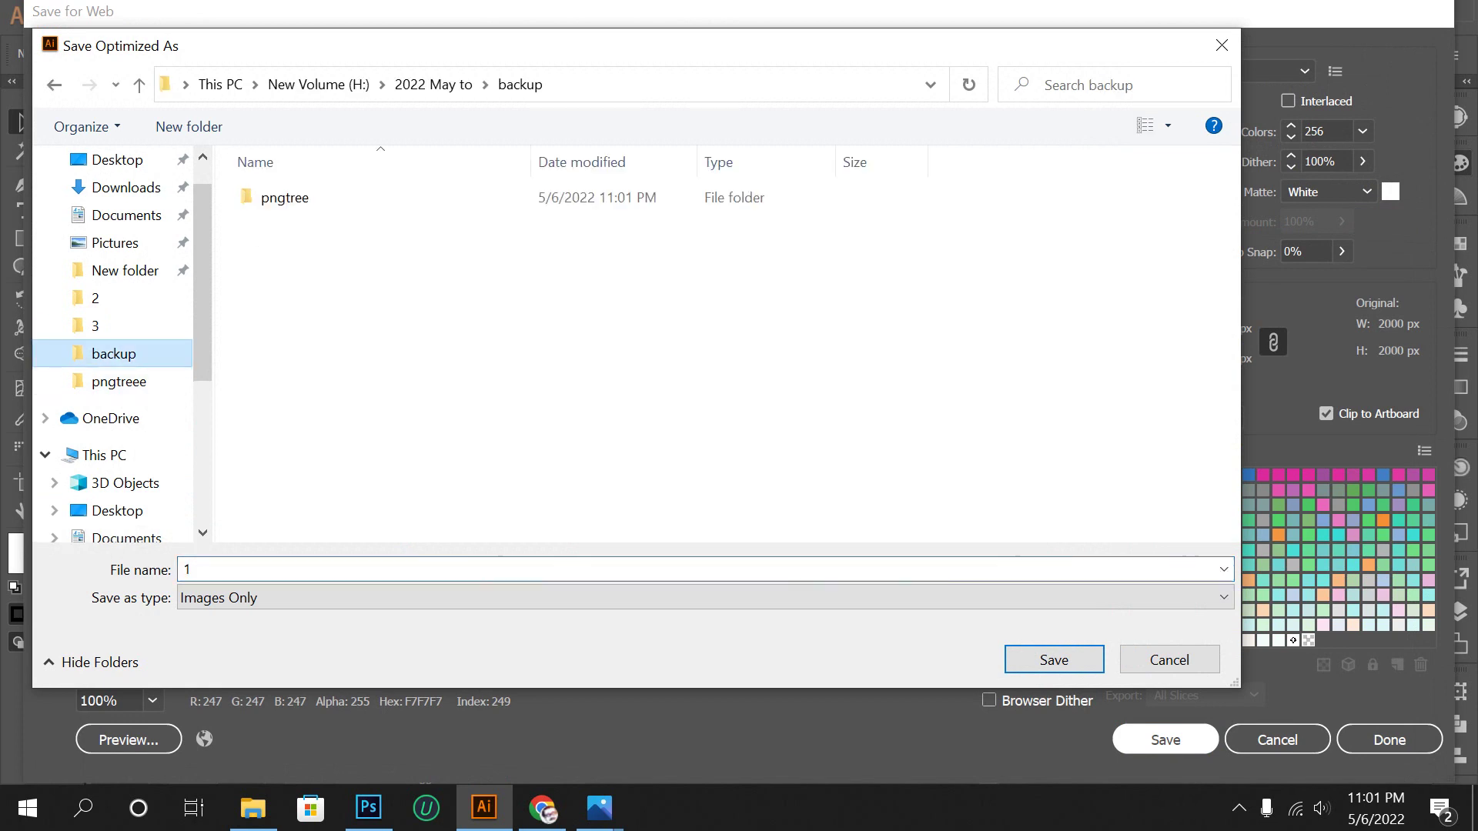
pyautogui.click(285, 197)
pyautogui.doubleClick(285, 197)
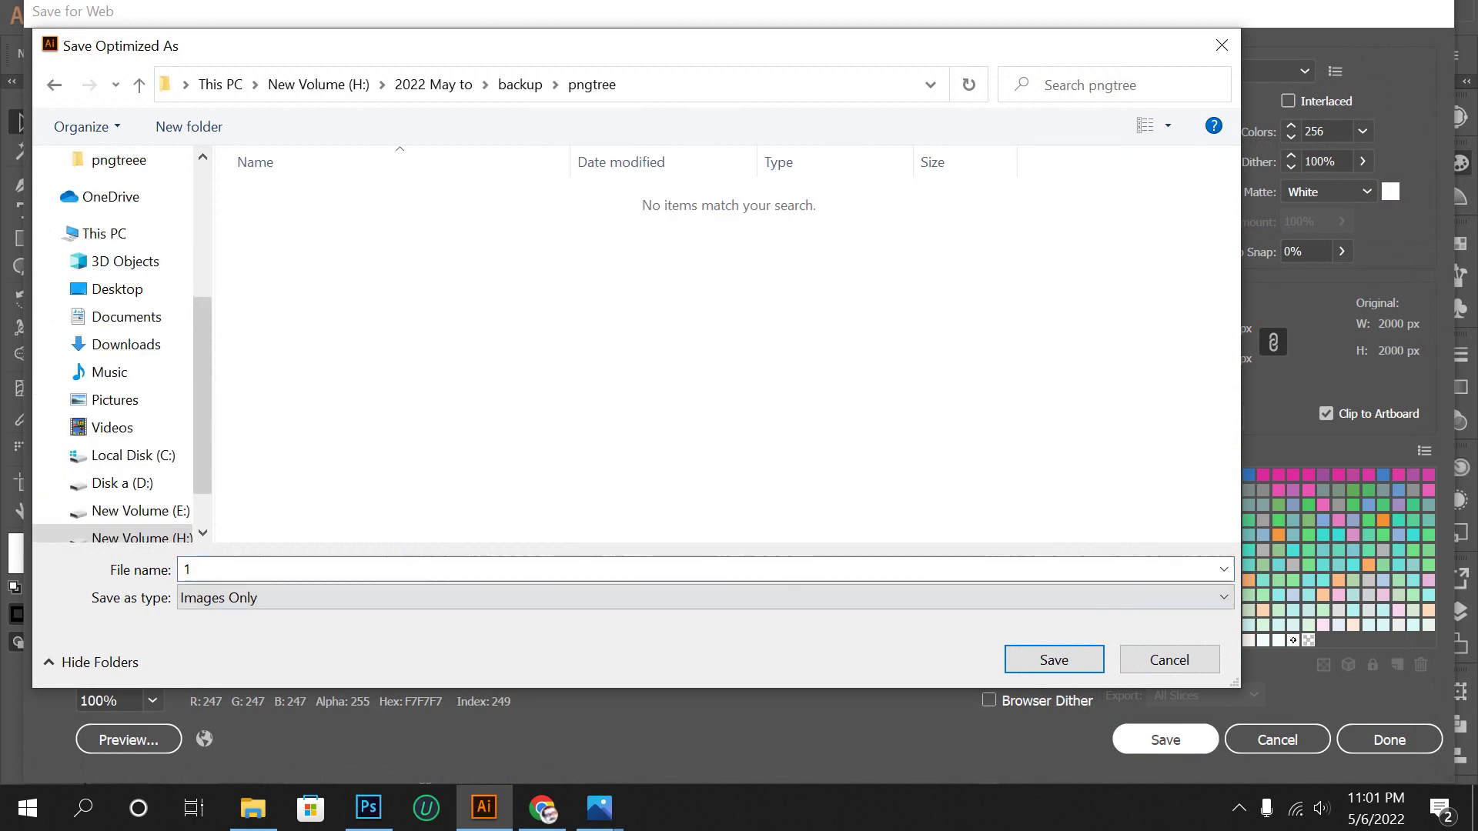
pyautogui.click(1054, 660)
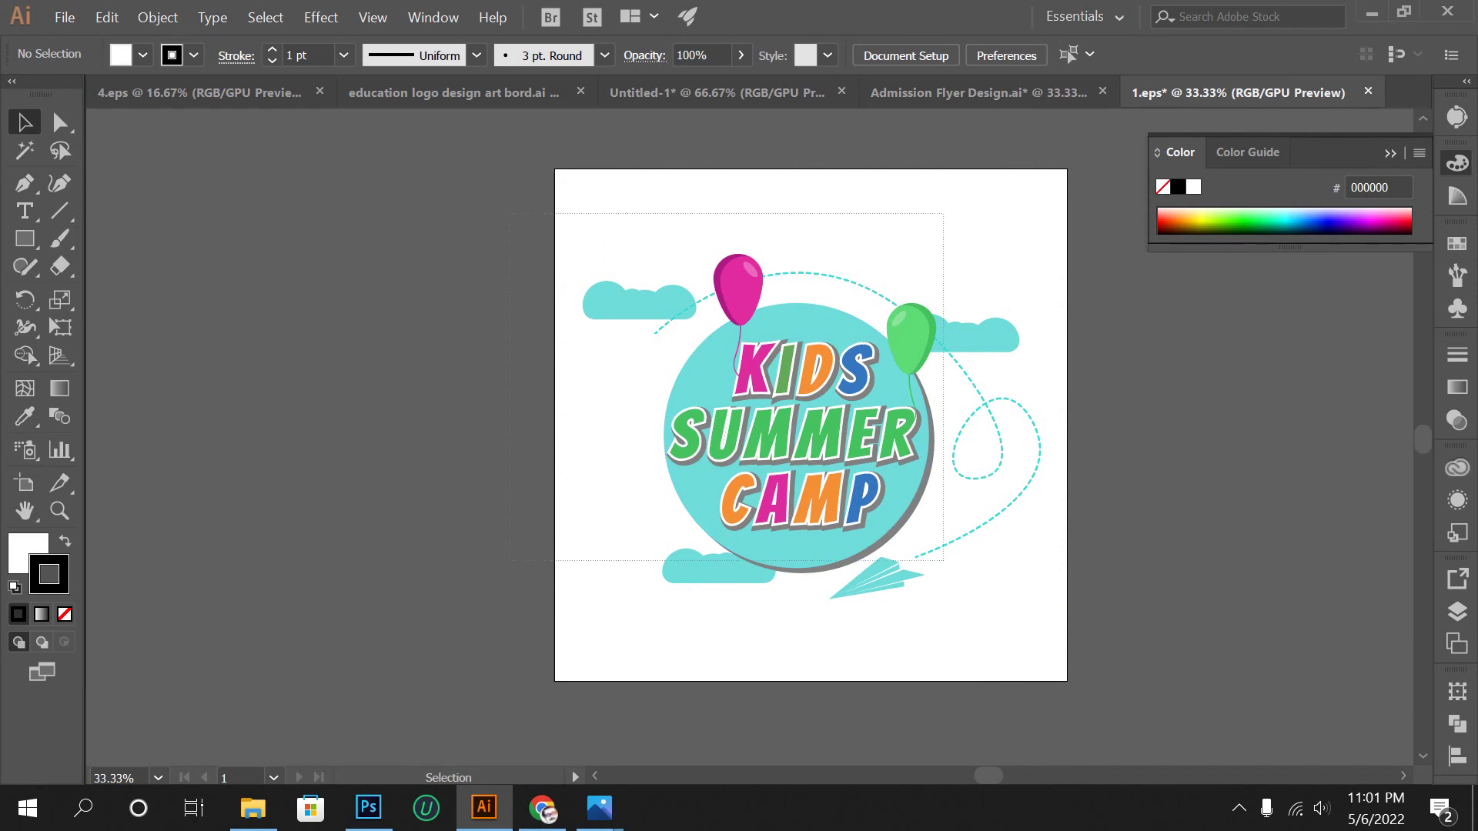
pyautogui.hotkey('ctrl', 'a')
# Zip the EPS and PNG files in backup\pngtree into an archive named 1.
pyautogui.hotkey('alt', 'Tab')
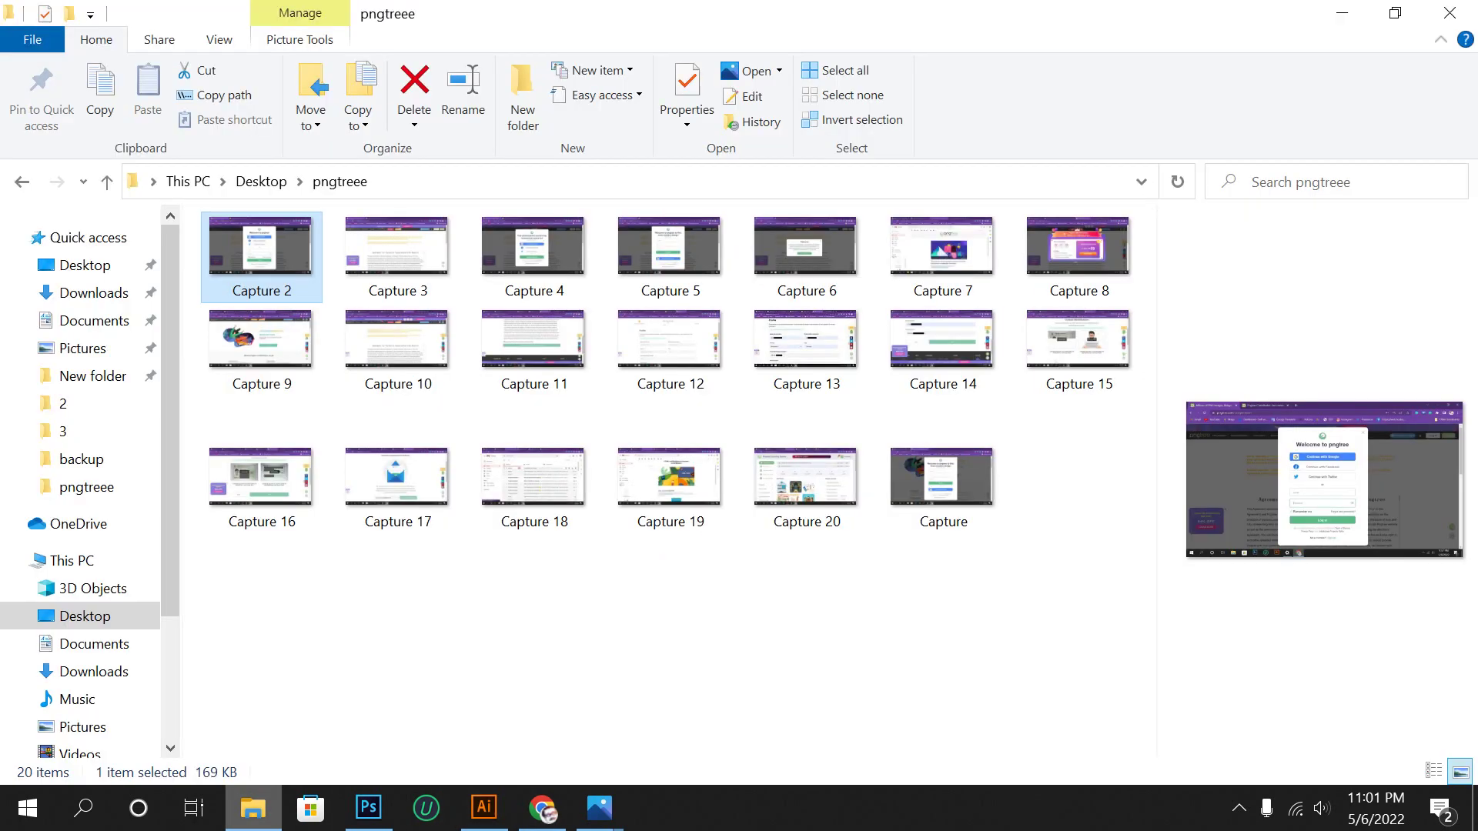
pyautogui.click(80, 458)
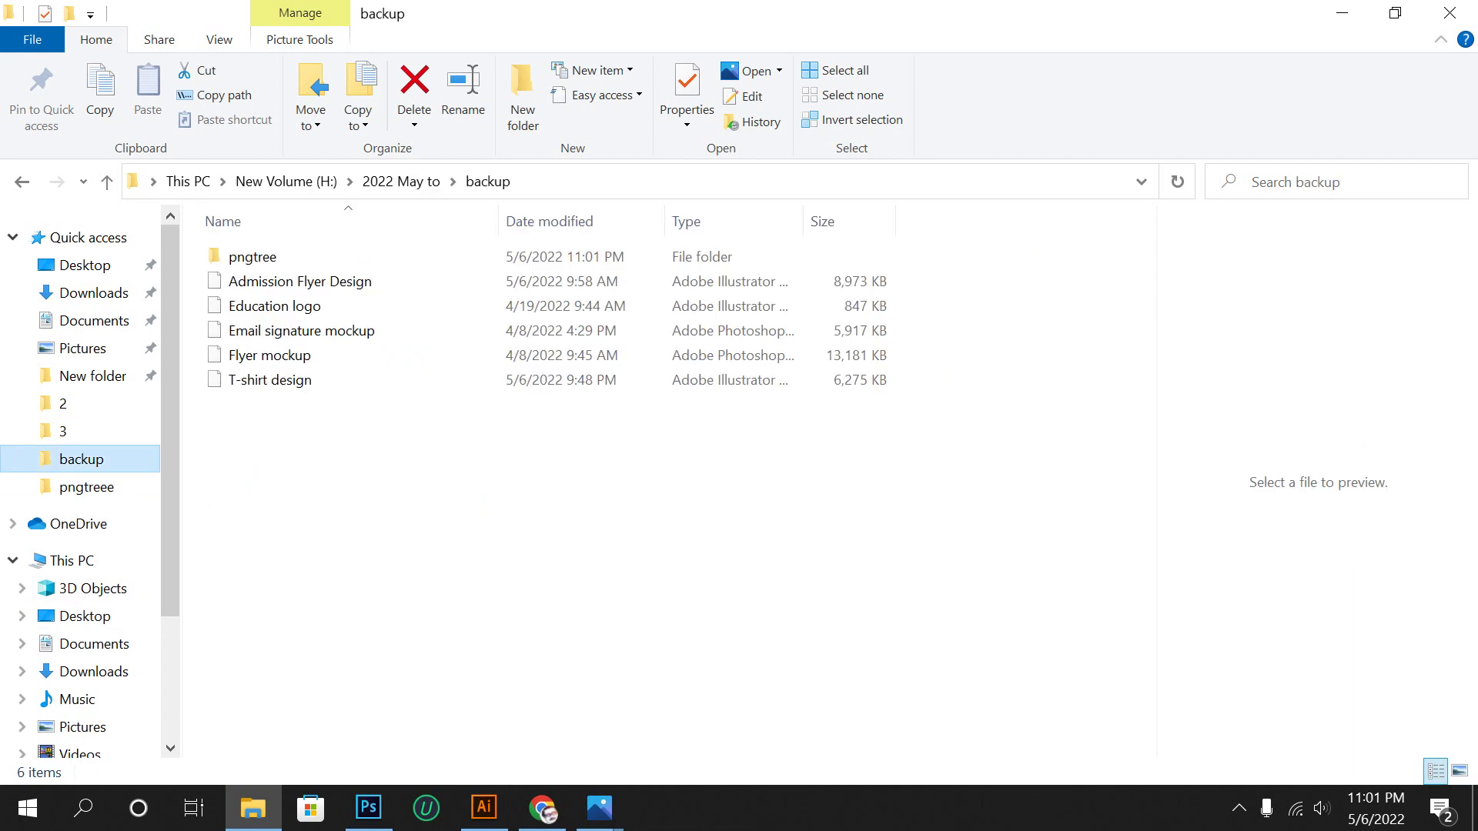
pyautogui.doubleClick(253, 256)
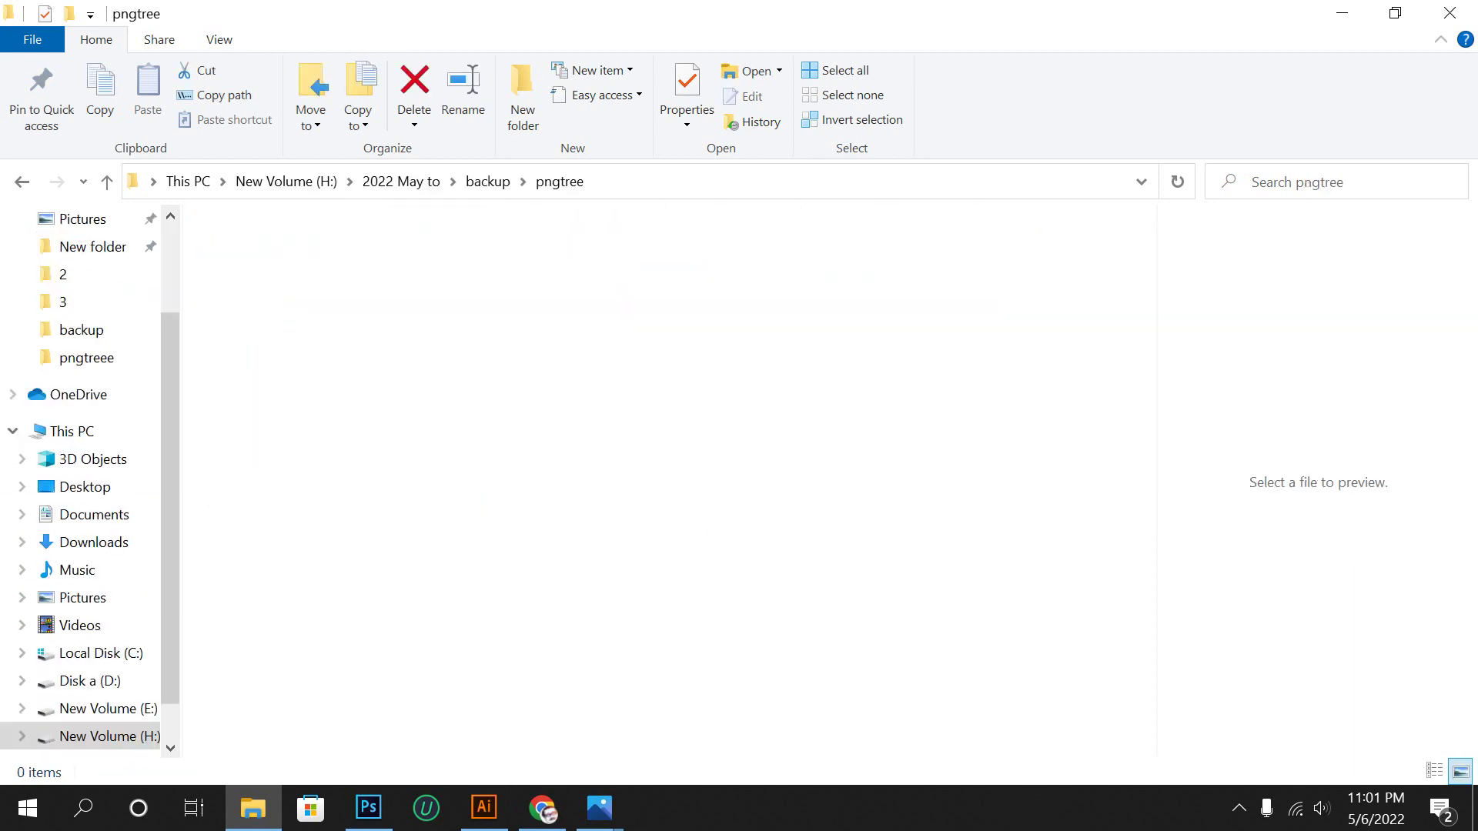
pyautogui.moveTo(483, 381)
pyautogui.mouseDown()
pyautogui.moveTo(388, 339)
pyautogui.moveTo(241, 215)
pyautogui.mouseUp()
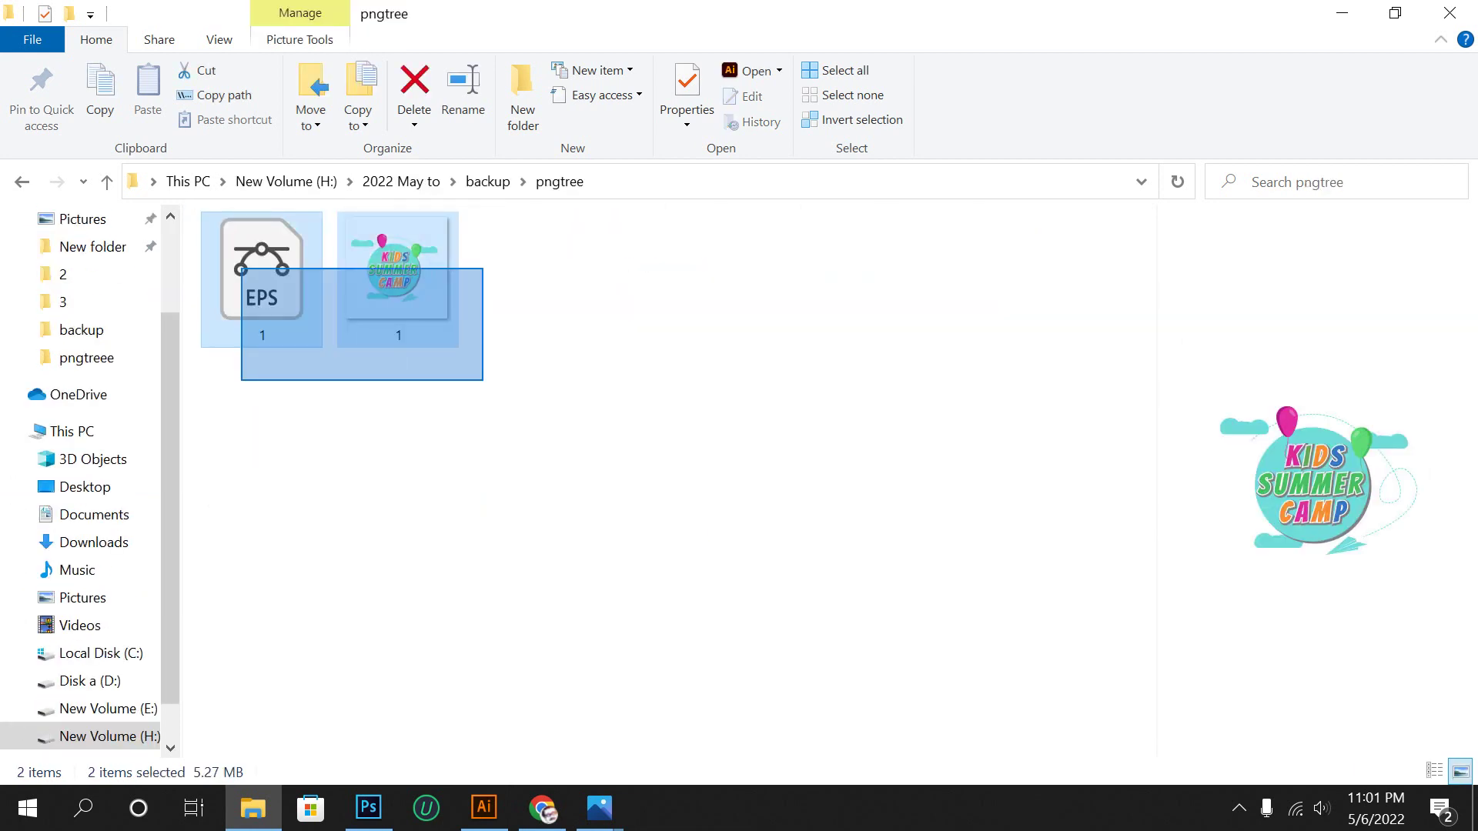
pyautogui.rightClick(404, 319)
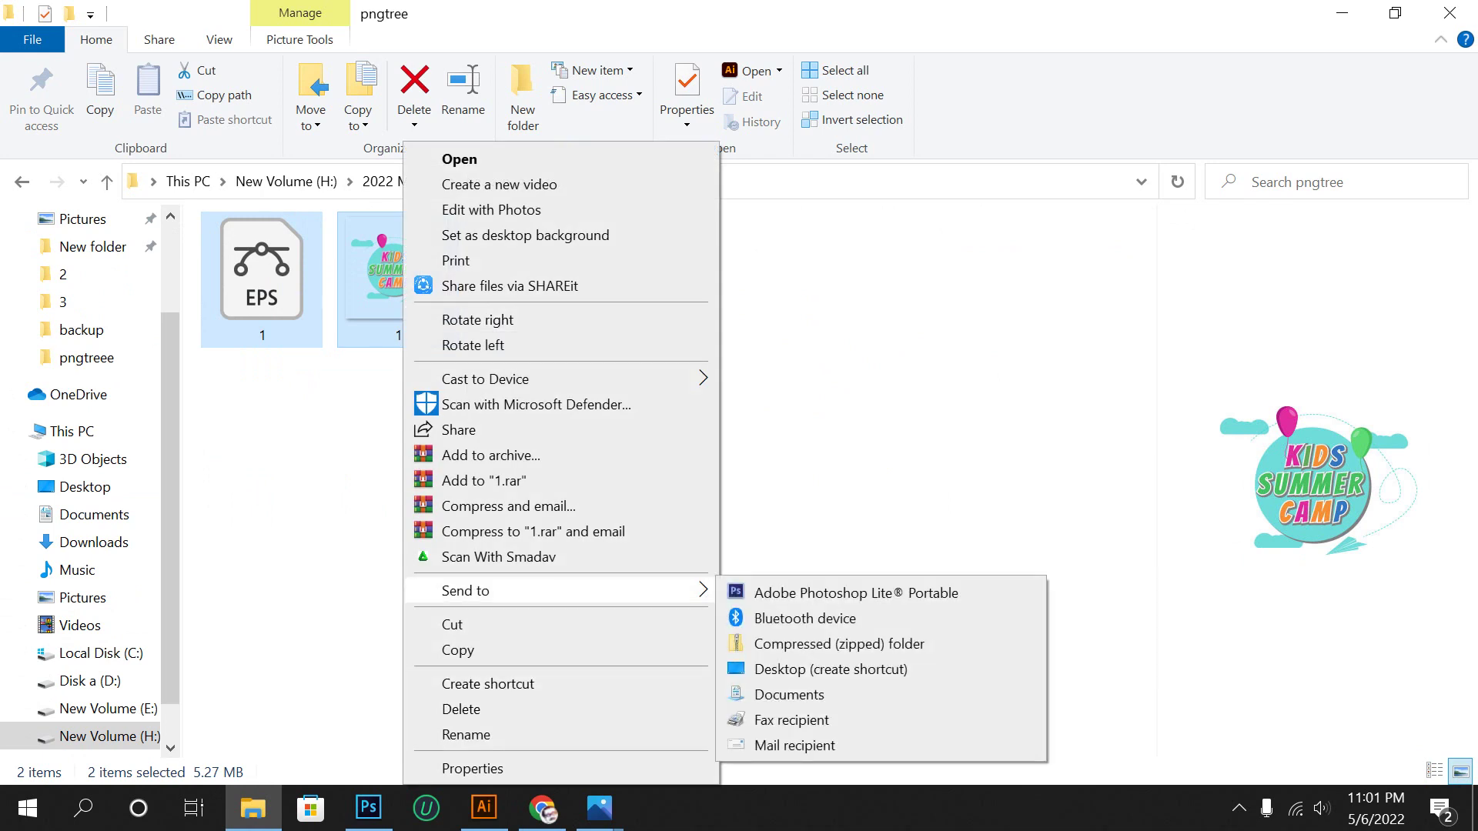
pyautogui.click(816, 644)
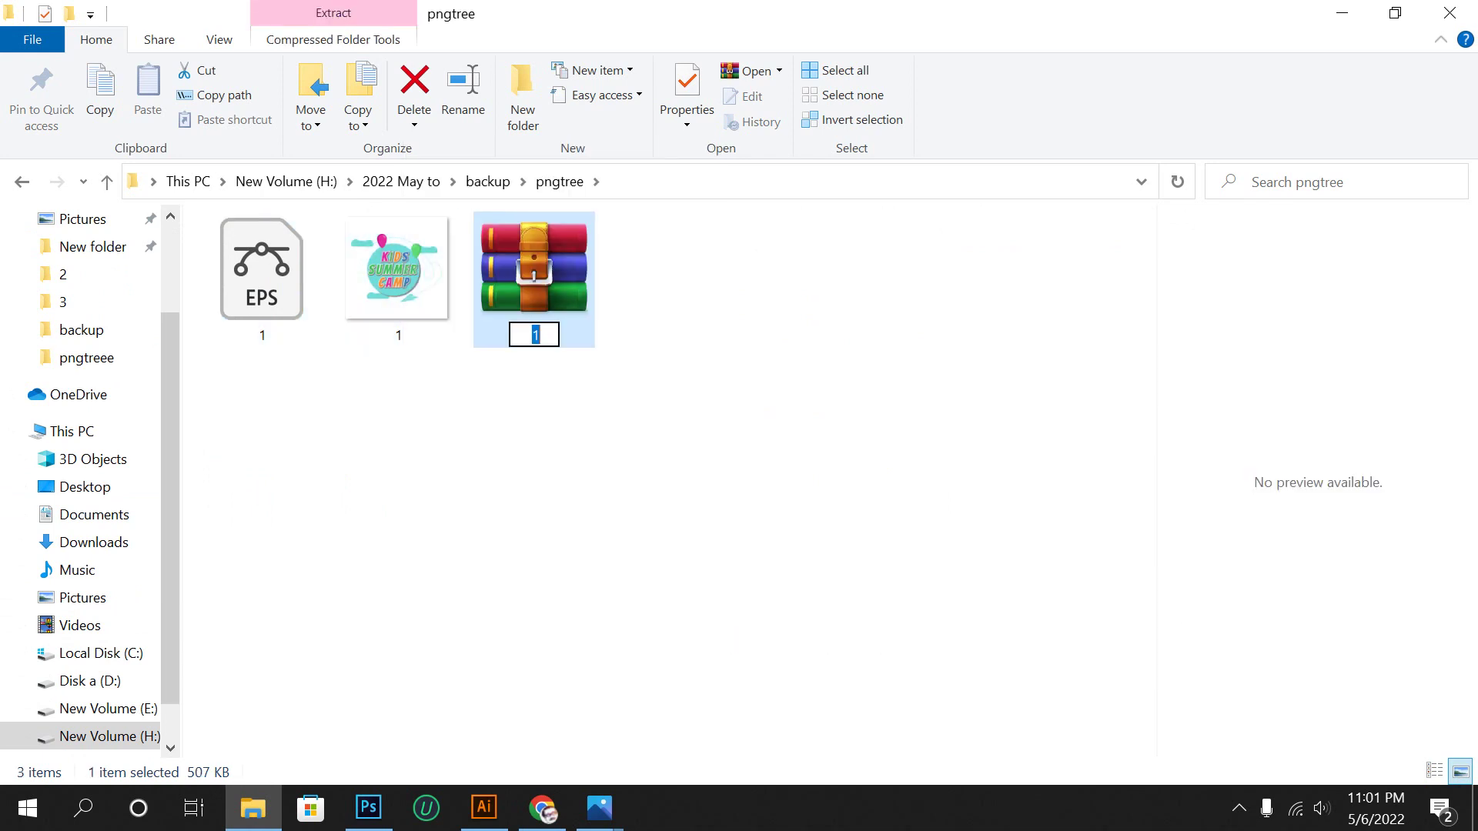
pyautogui.press('Return')
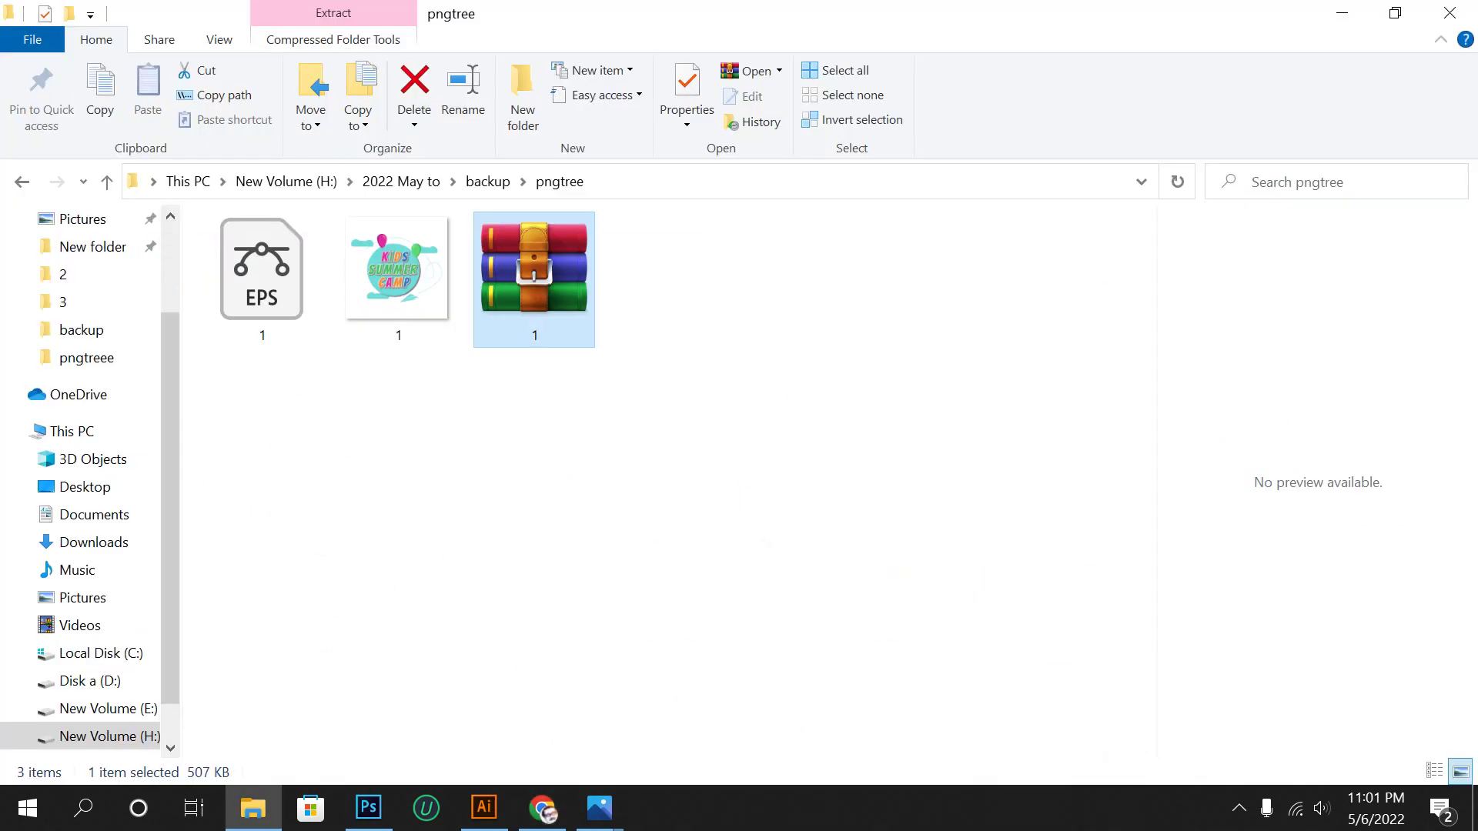
# Drop 1.zip into the Pngtree upload area and upload it until it shows Succeeded 1/1.
pyautogui.moveTo(539, 331); pyautogui.dragTo(885, 348)
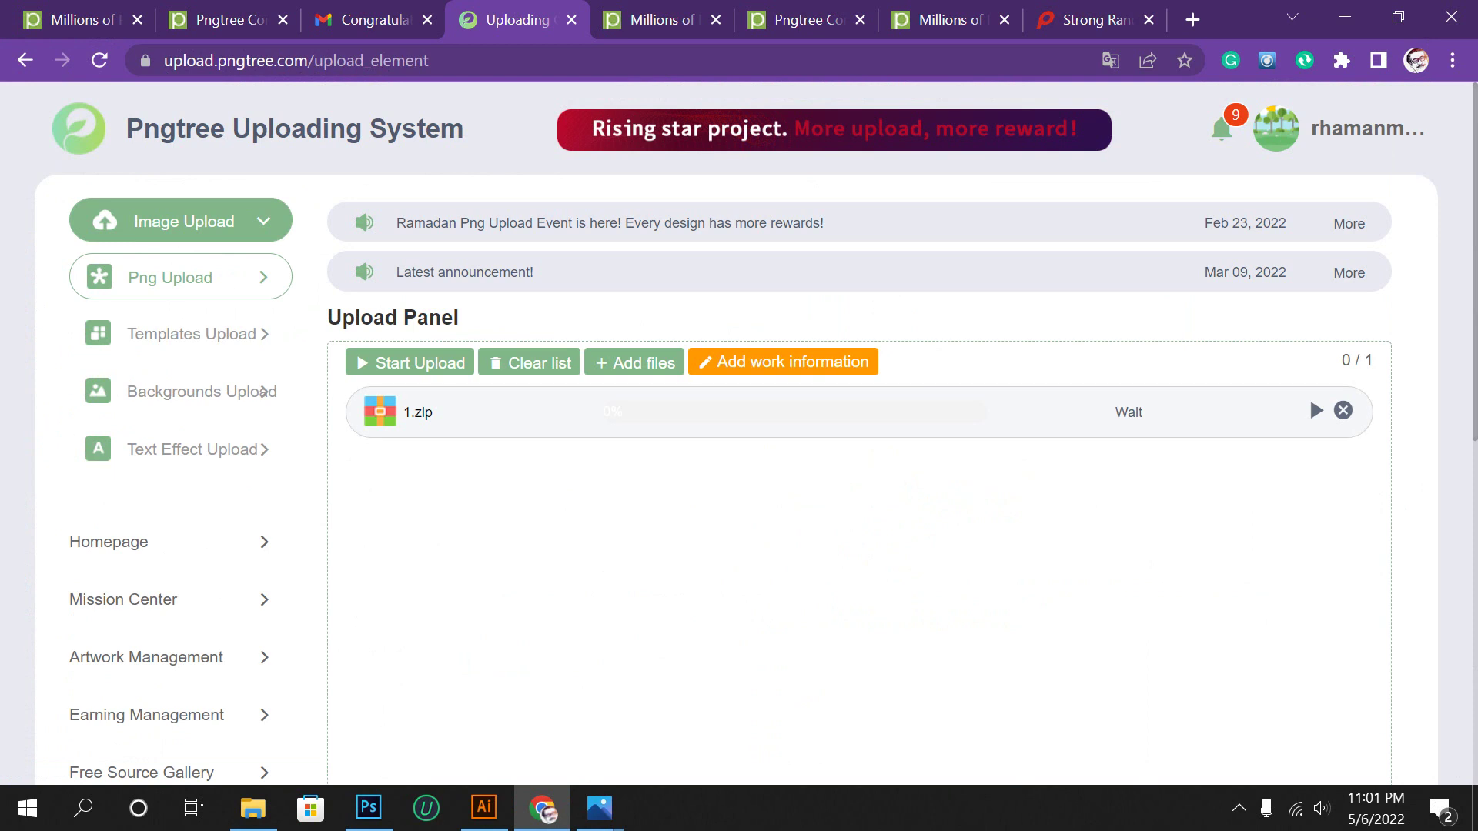
pyautogui.click(410, 362)
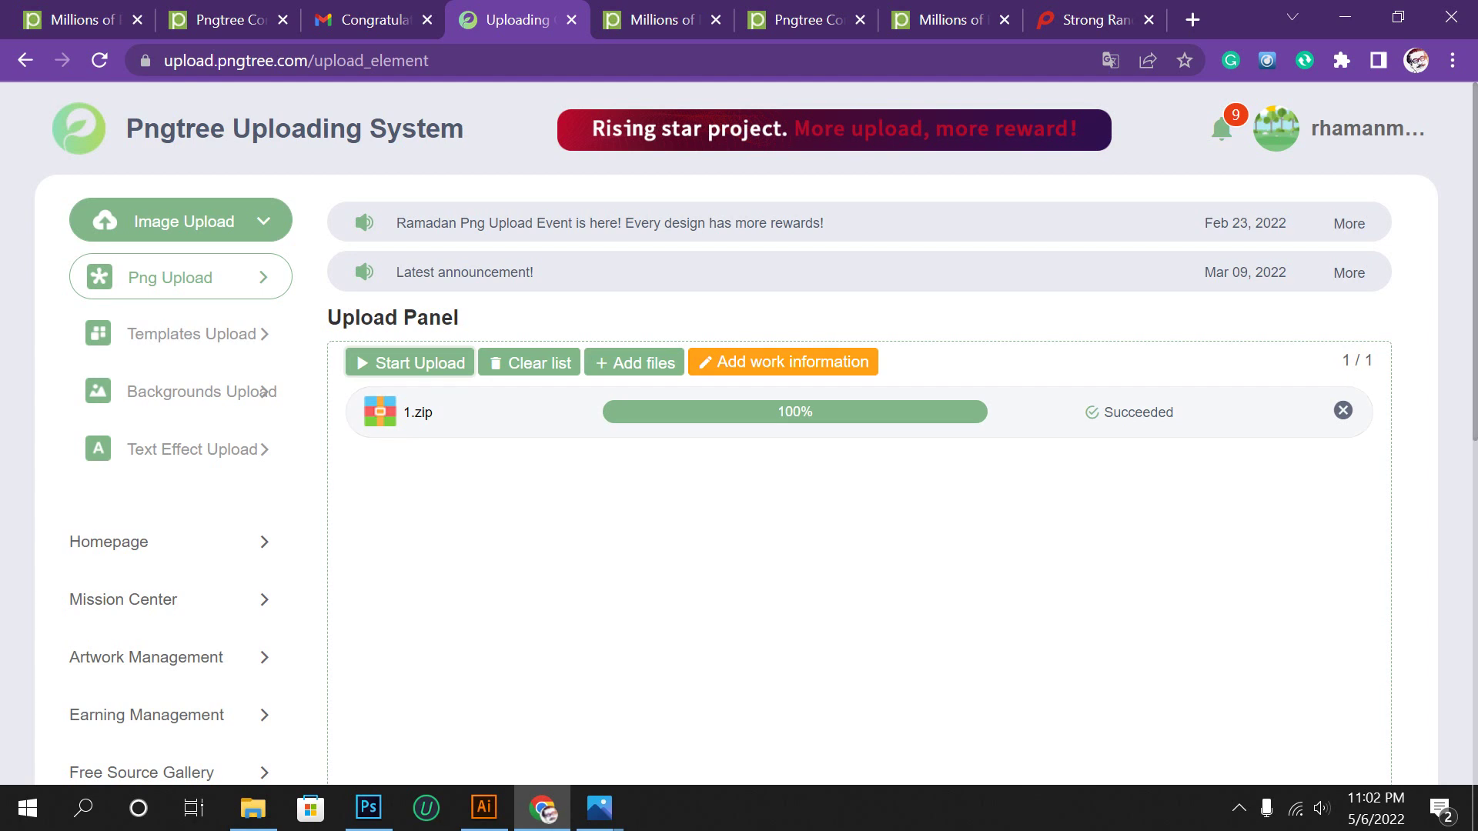
pyautogui.click(783, 362)
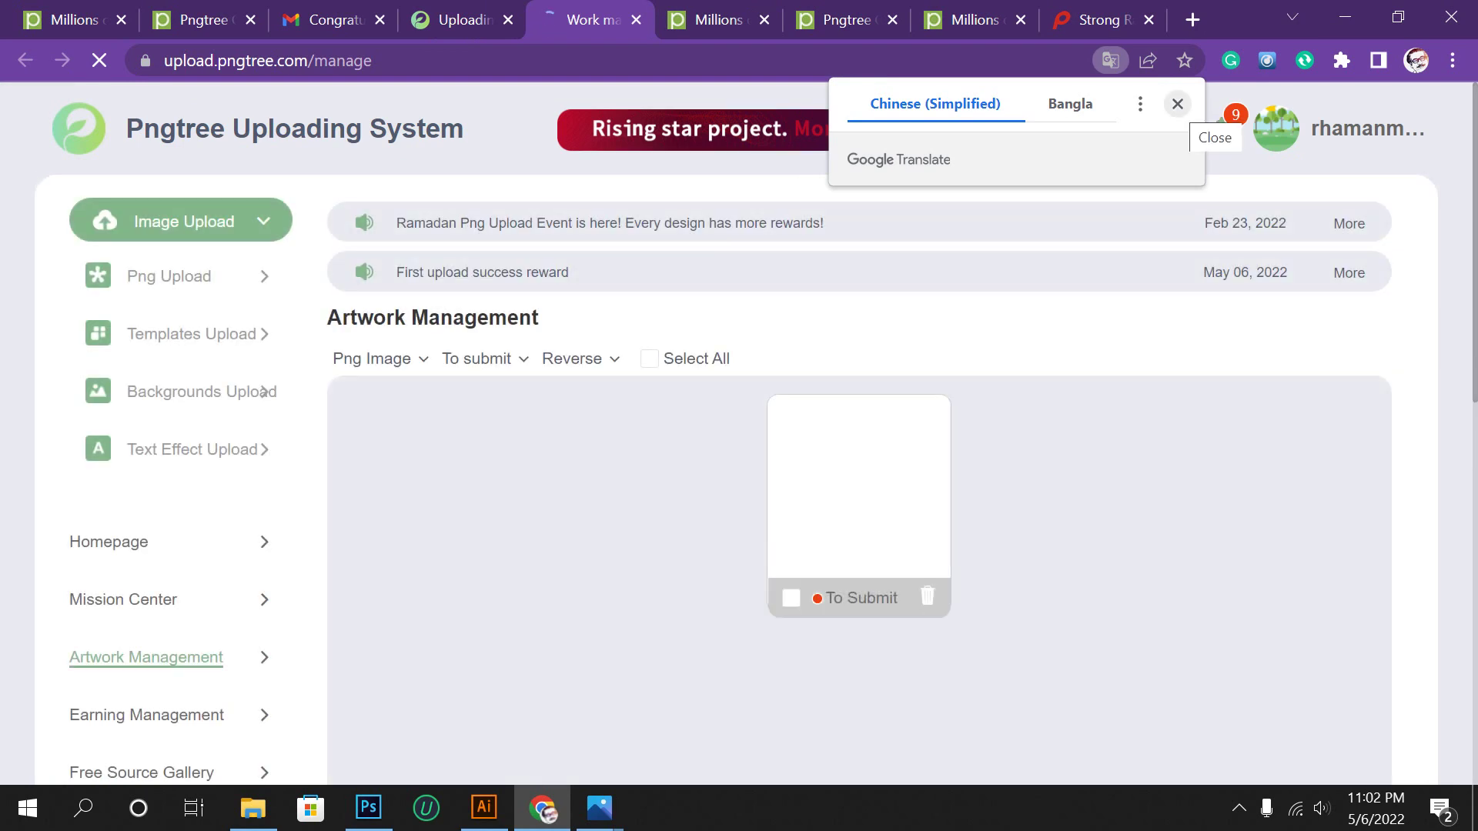
# Dismiss the Google Translate popup and scroll through the Artwork Management listing.
pyautogui.click(1177, 104)
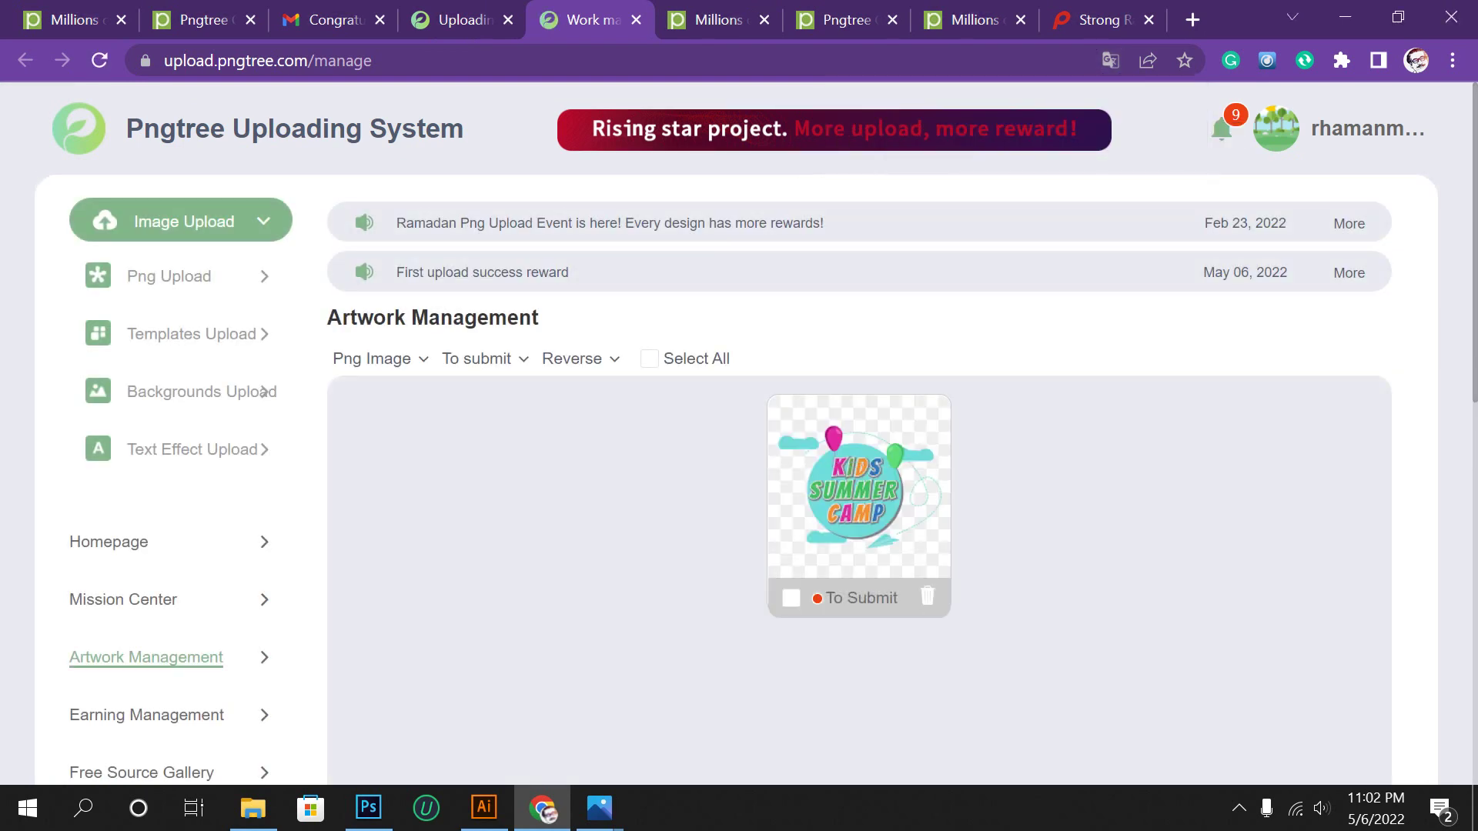
pyautogui.scroll(-5, 177, 277)
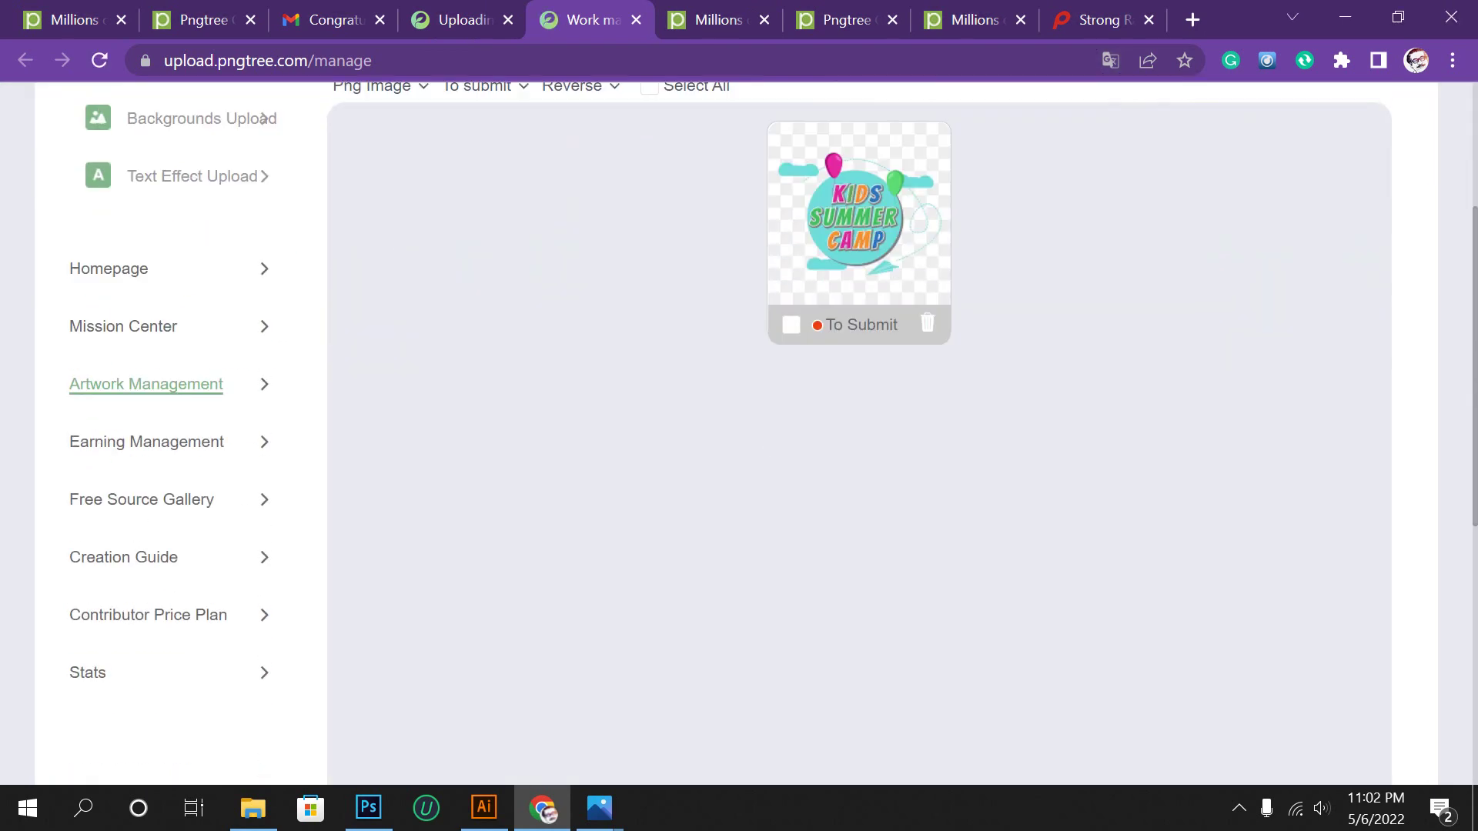
pyautogui.scroll(4, 739, 431)
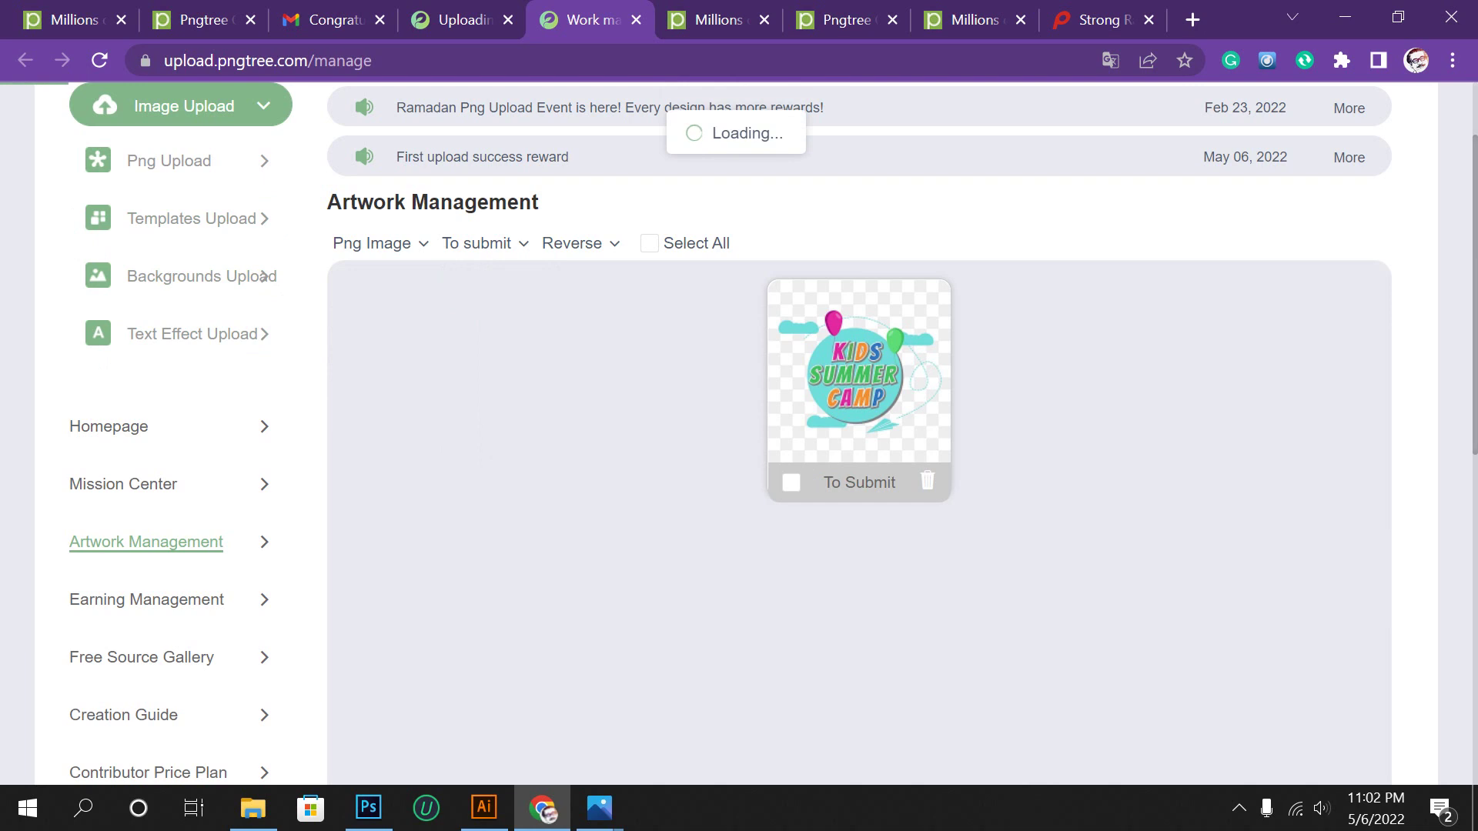
# Set Font Usage to Unused font in the Work details form.
pyautogui.scroll(-2, 1116, 423)
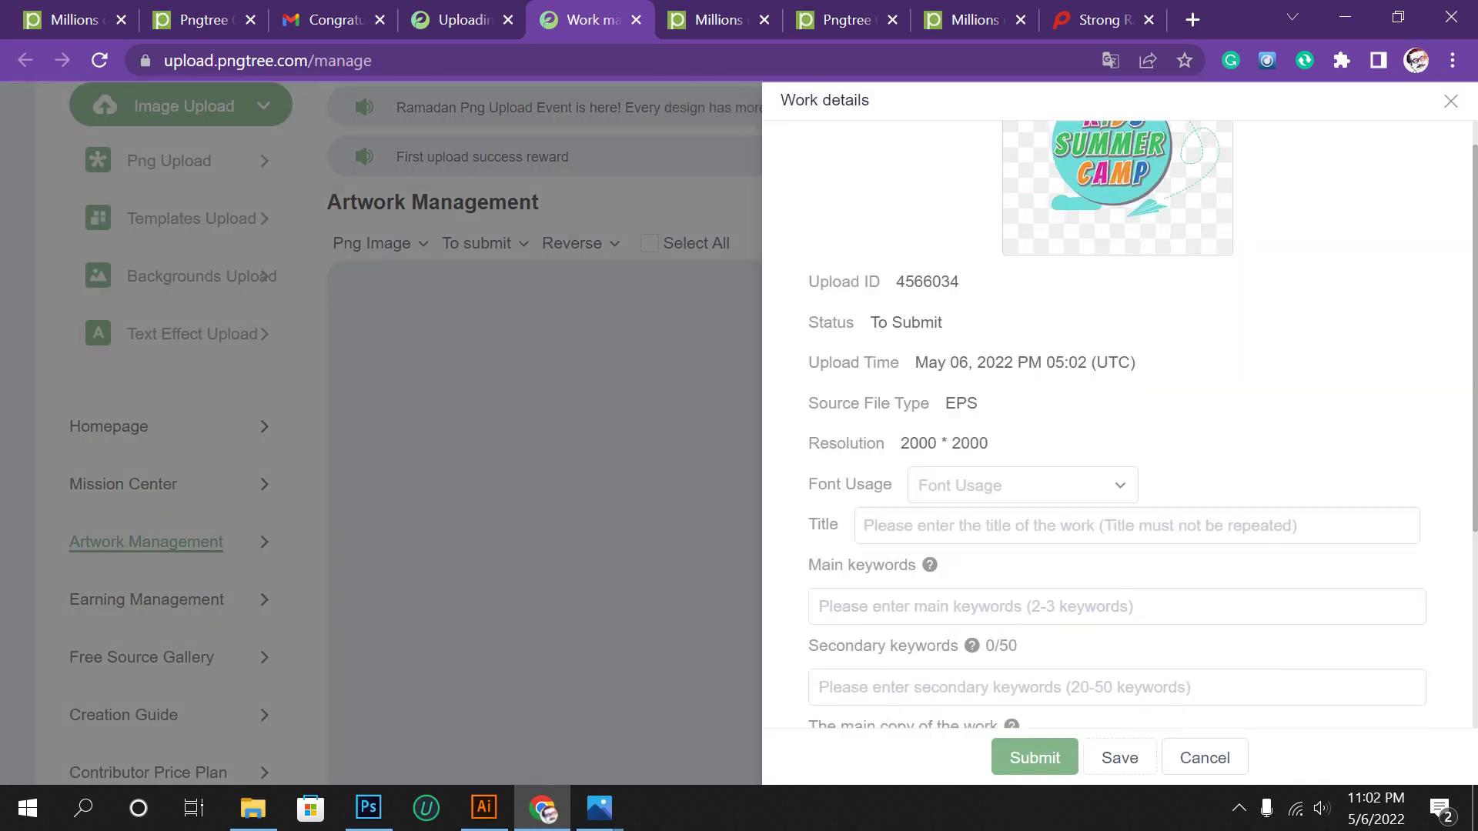
pyautogui.scroll(-3, 1116, 423)
pyautogui.scroll(3, 1116, 423)
pyautogui.scroll(-2, 1116, 423)
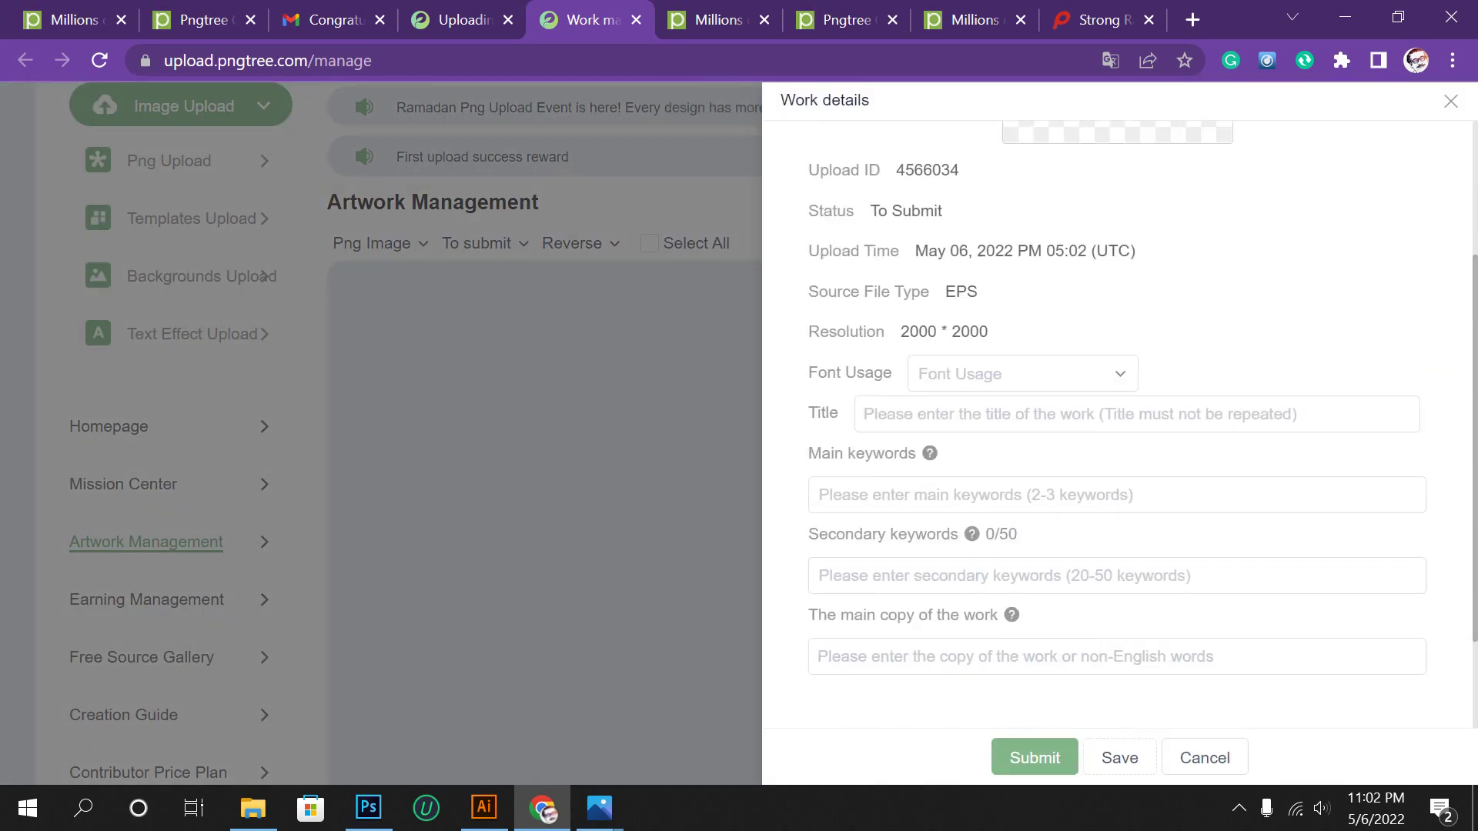
pyautogui.scroll(-3, 1116, 423)
pyautogui.scroll(2, 1116, 423)
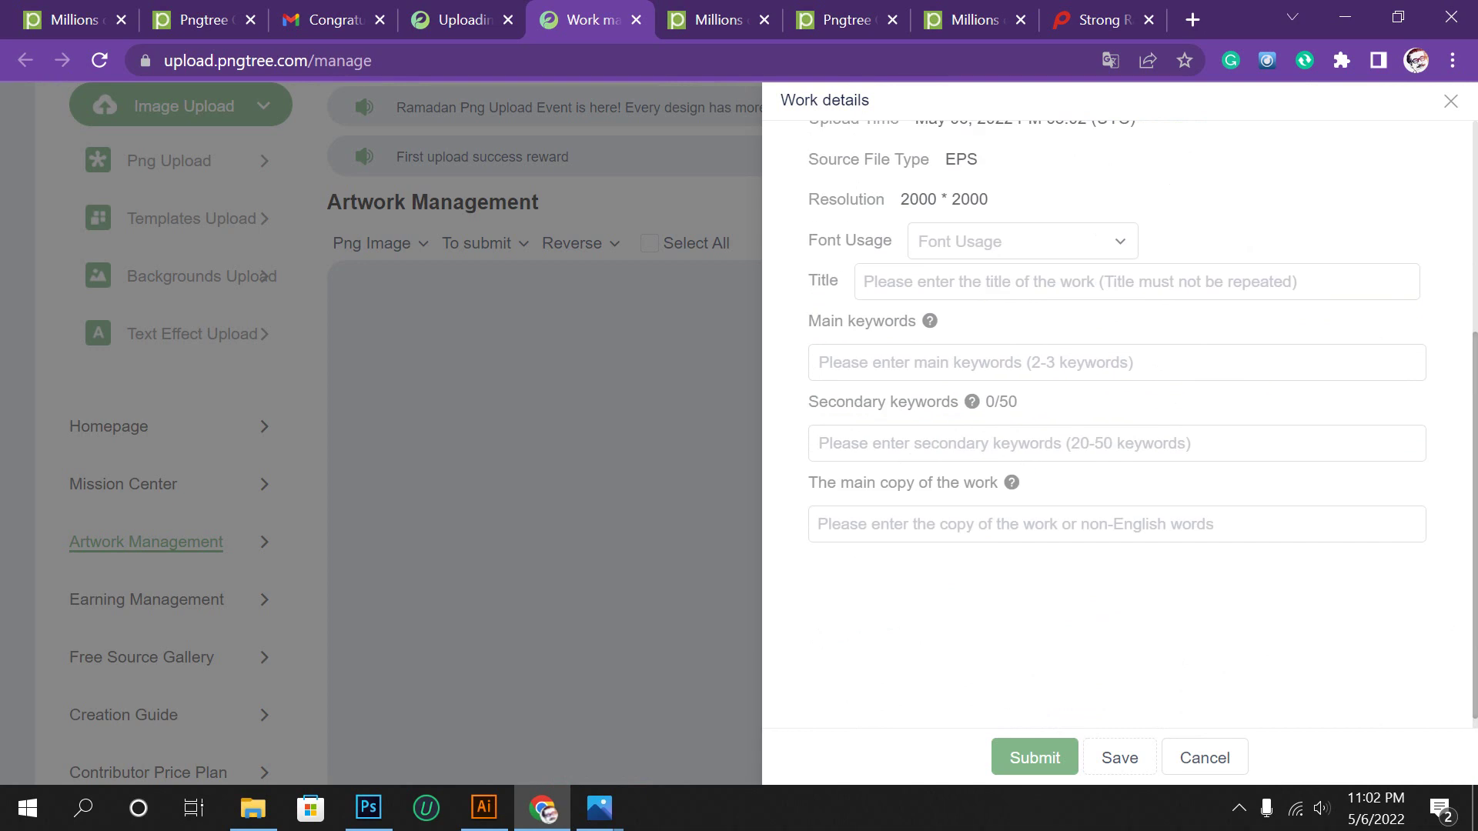
pyautogui.scroll(1, 1117, 423)
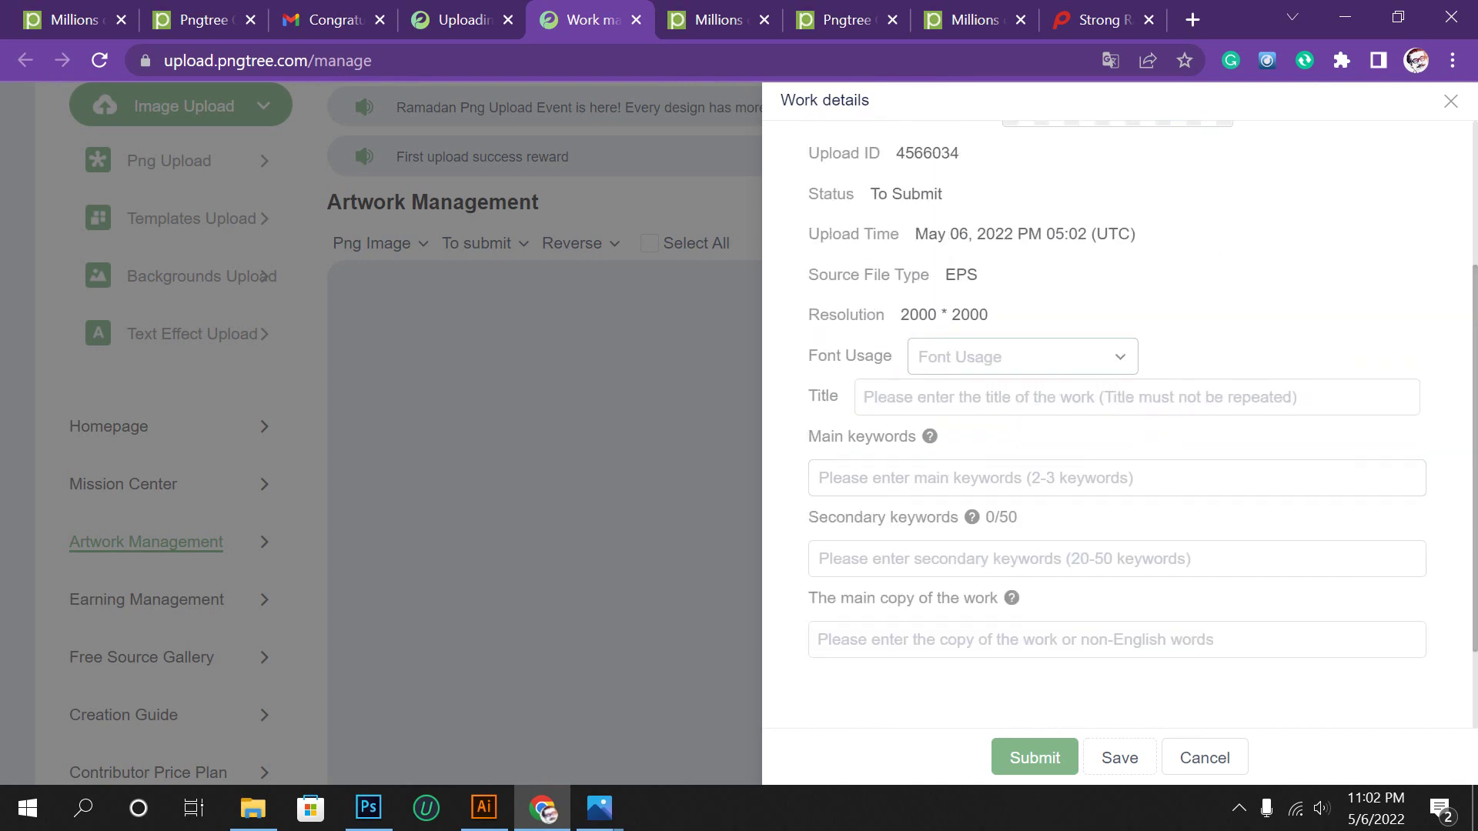
pyautogui.click(1024, 356)
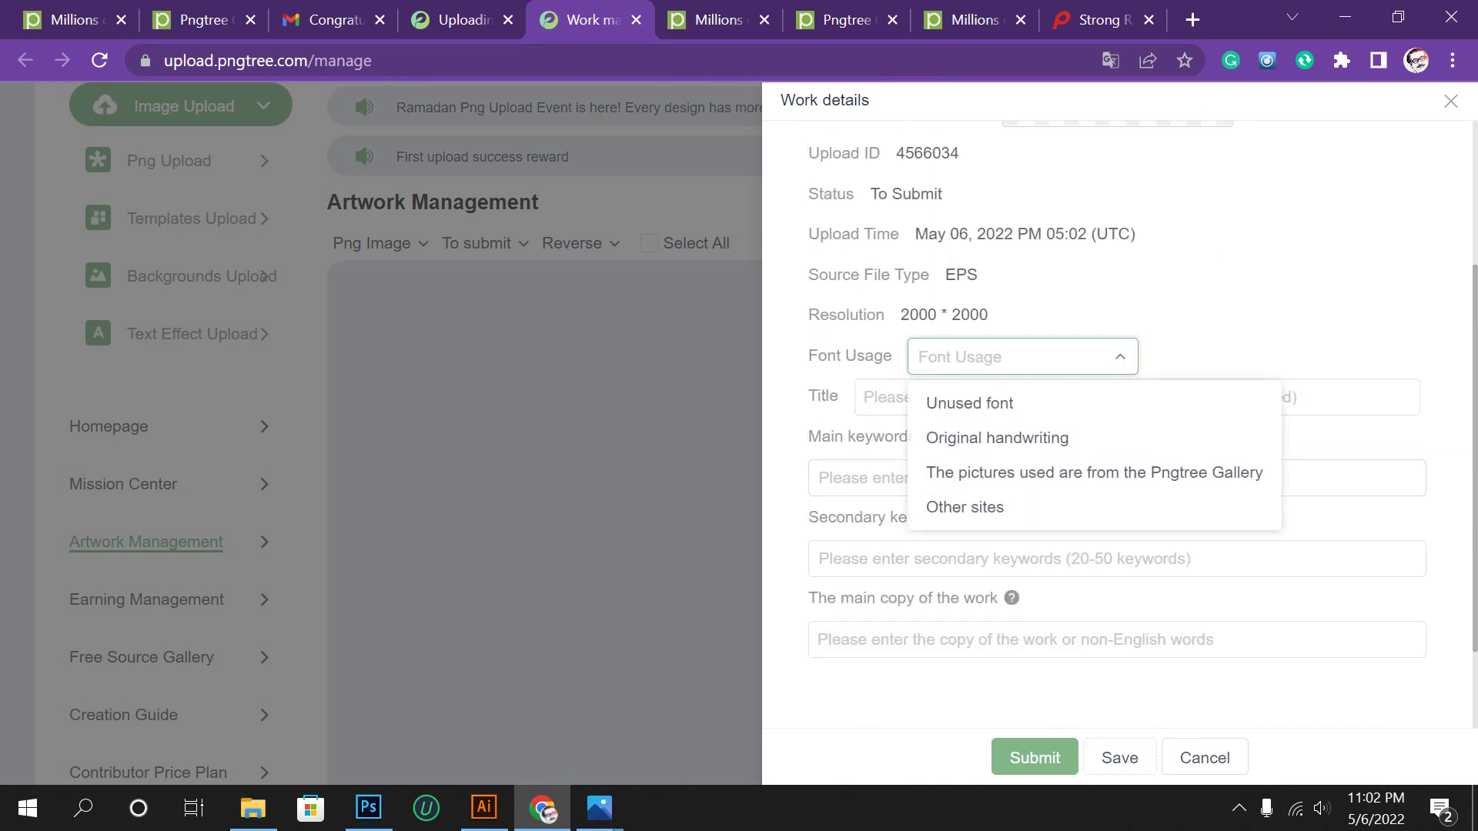
pyautogui.scroll(3, 1116, 423)
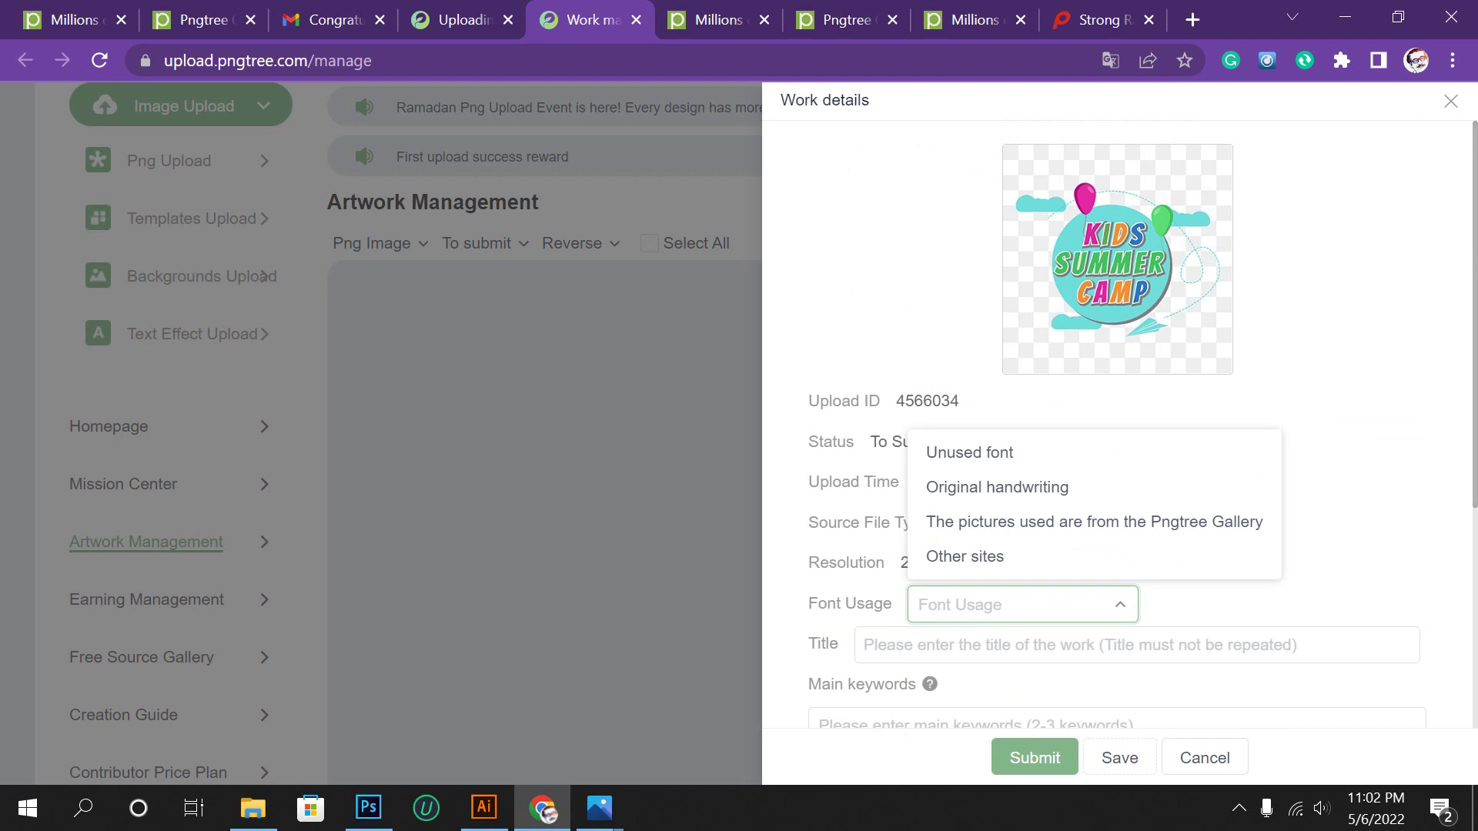
pyautogui.scroll(-3, 1117, 423)
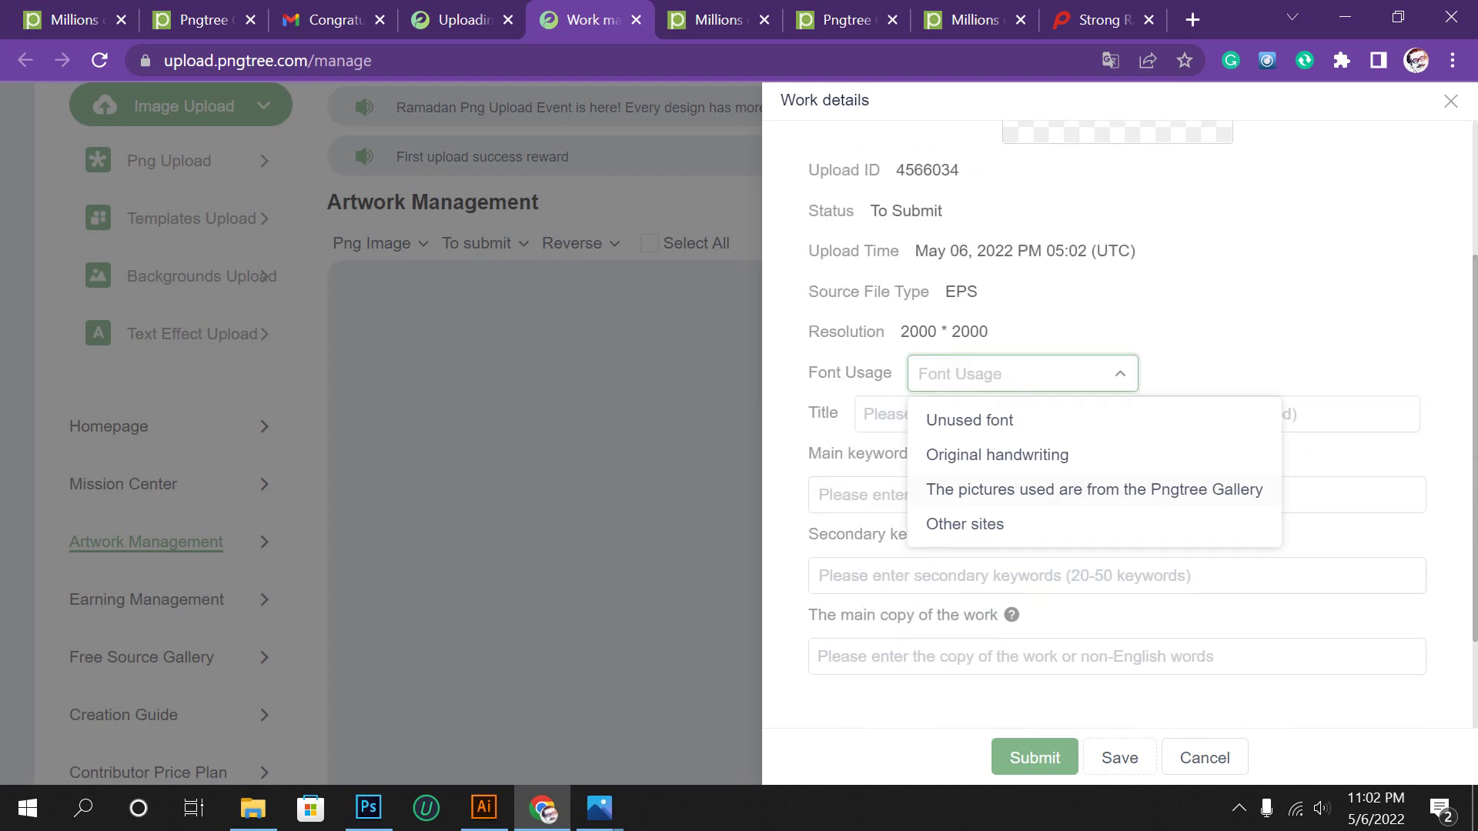
pyautogui.click(969, 420)
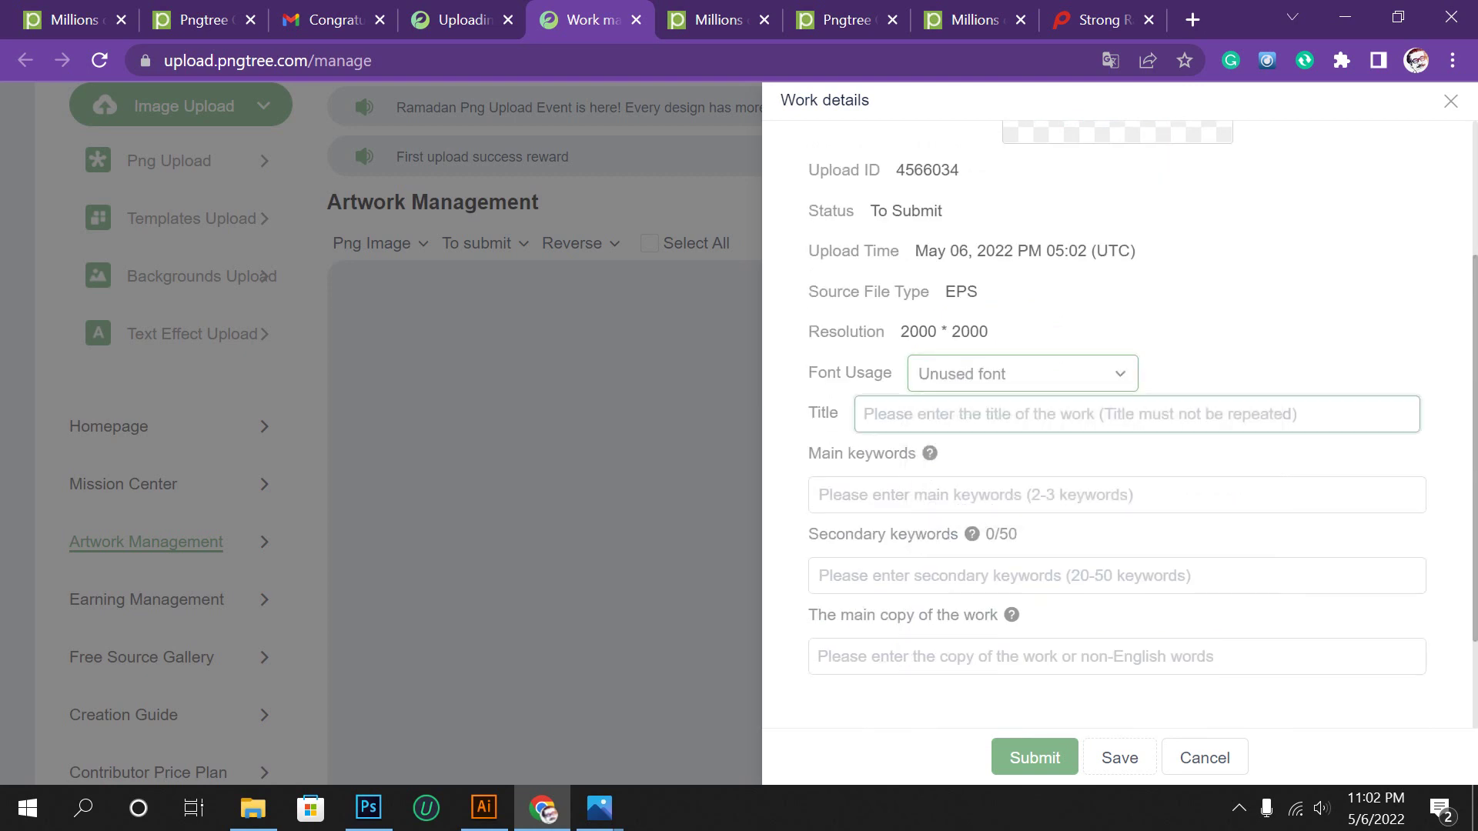
pyautogui.scroll(3, 1116, 423)
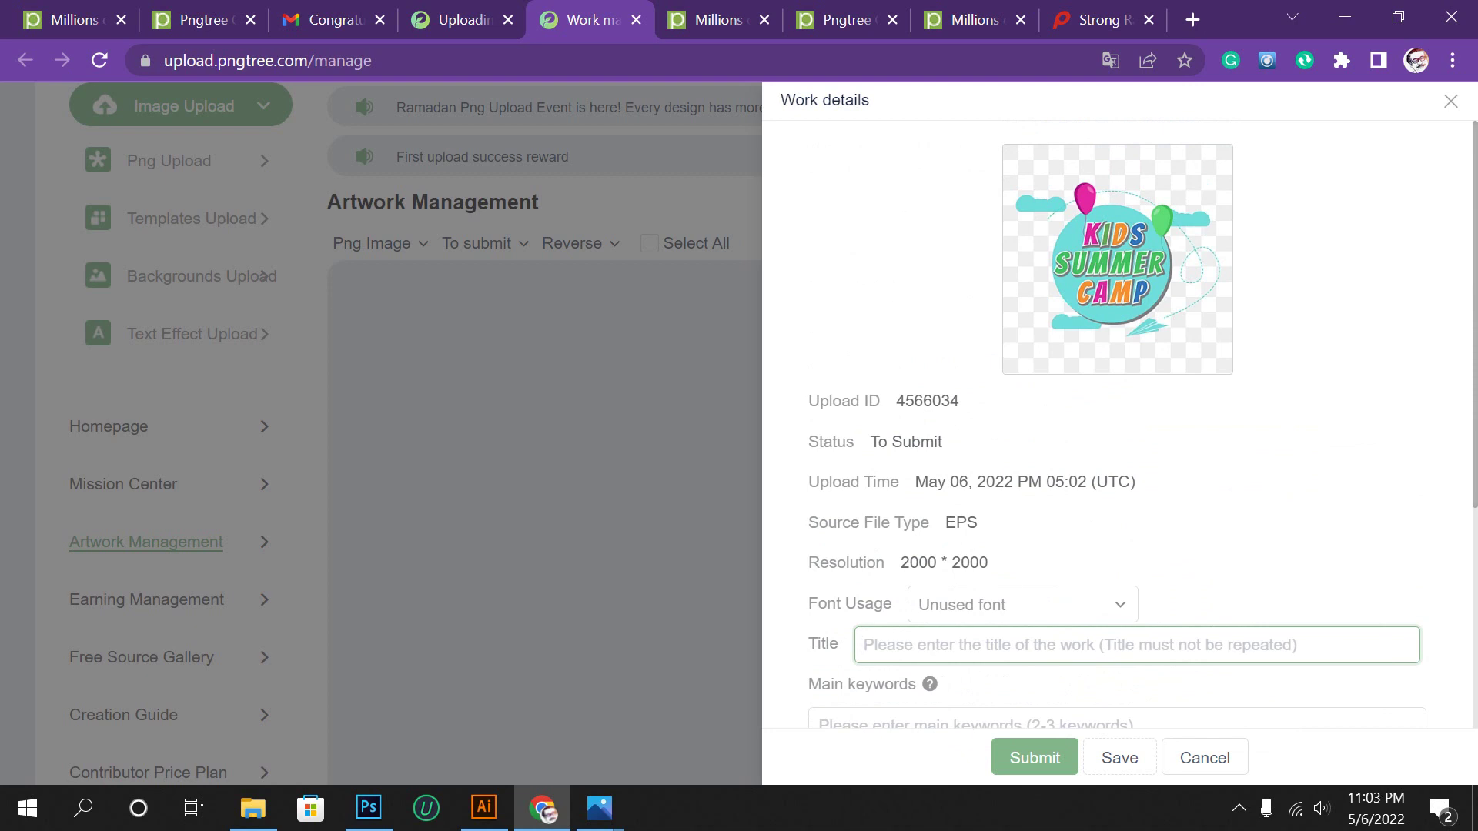
# Type the title 'Design for kids summer camp vector elements', fixing typos, then cut it.
pyautogui.write('D')
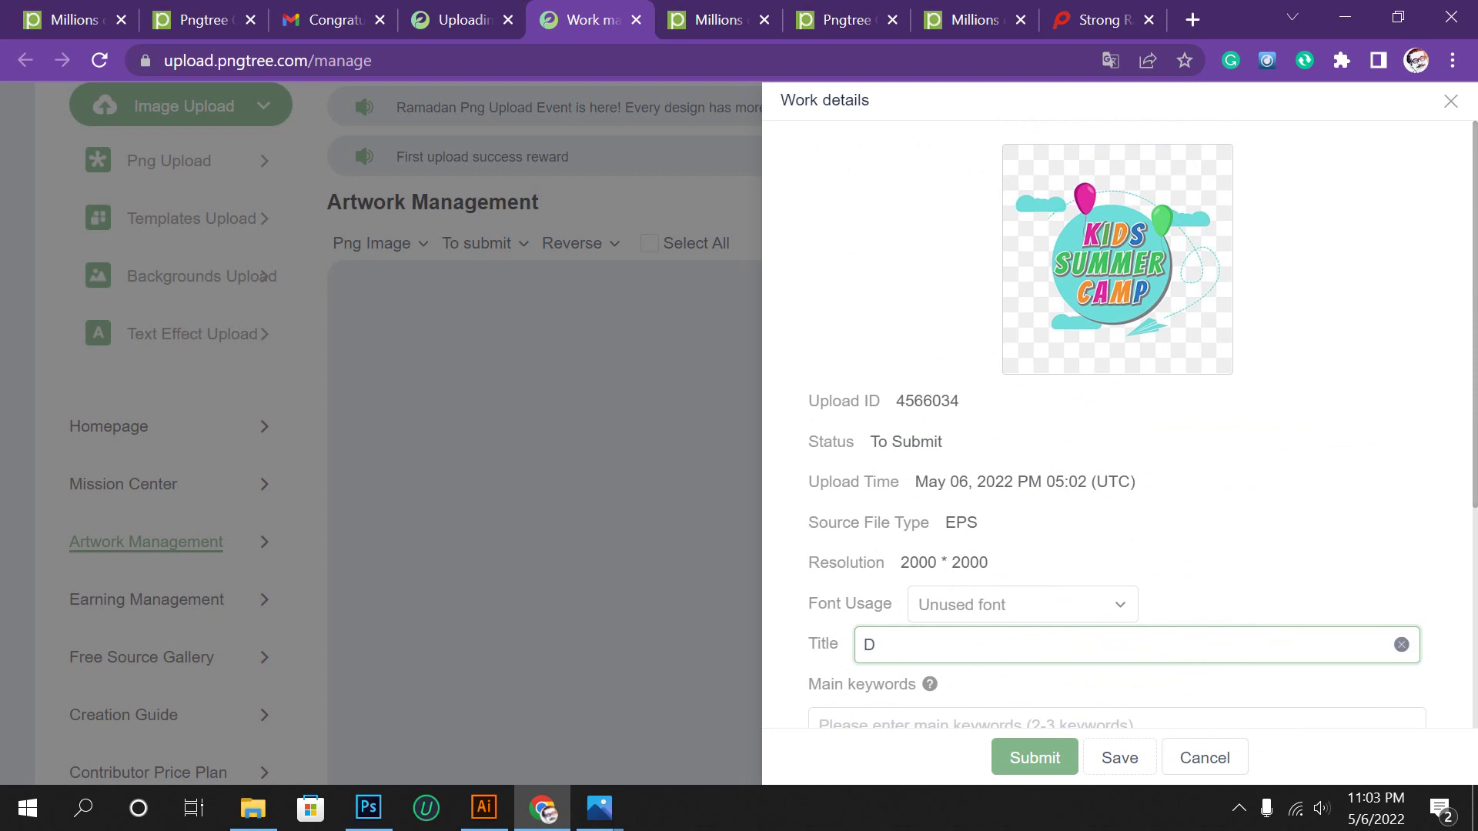
pyautogui.write('esign ')
pyautogui.write('for su')
pyautogui.write('mmer ')
pyautogui.write('sc')
pyautogui.press('BackSpace')
pyautogui.press('BackSpace')
pyautogui.press('BackSpace')
pyautogui.press('BackSpace')
pyautogui.press('BackSpace')
pyautogui.press('BackSpace')
pyautogui.press('BackSpace')
pyautogui.press('BackSpace')
pyautogui.write('kids ')
pyautogui.write('summer')
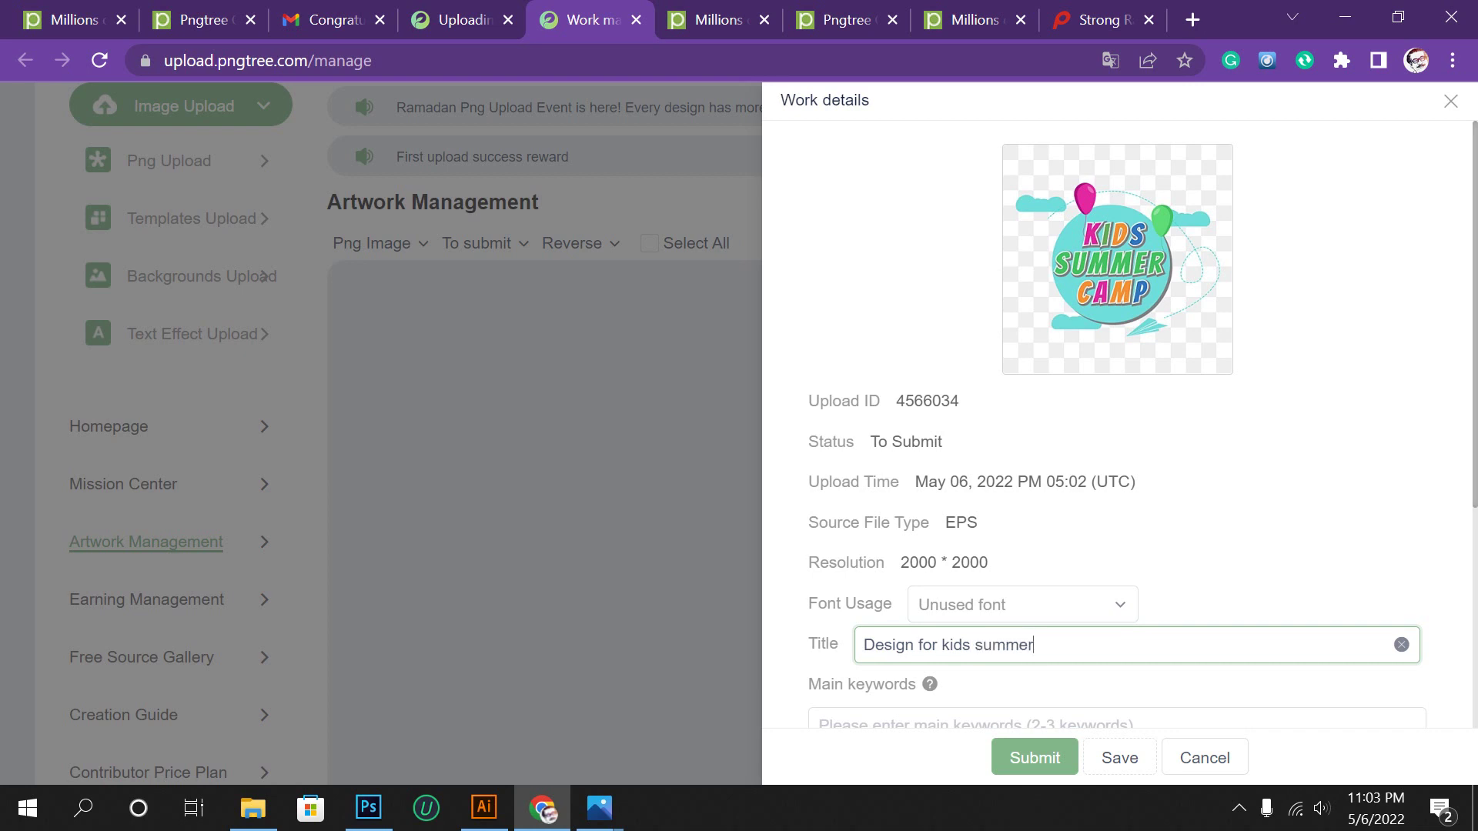
pyautogui.write(' capm')
pyautogui.press('BackSpace')
pyautogui.press('BackSpace')
pyautogui.press('BackSpace')
pyautogui.write('amp')
pyautogui.scroll(-1, 1116, 424)
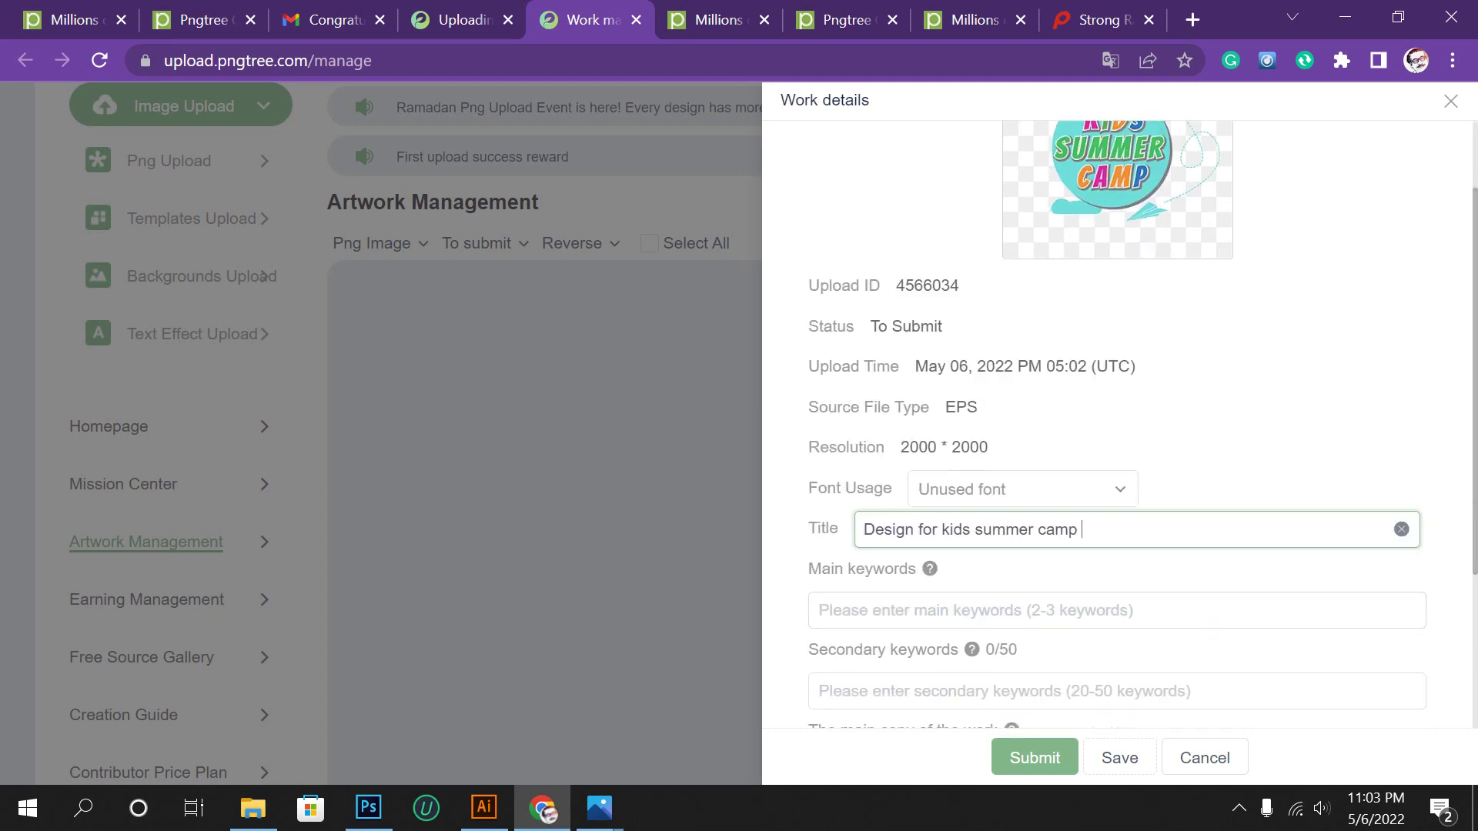
pyautogui.write('ve')
pyautogui.write('ctor')
pyautogui.write('el')
pyautogui.write('emi')
pyautogui.write('ents')
pyautogui.hotkey('ctrl', 'shift', 'Left')
pyautogui.hotkey('ctrl', 'shift', 'Left')
pyautogui.hotkey('ctrl', 'shift', 'Left')
pyautogui.hotkey('ctrl', 'c')
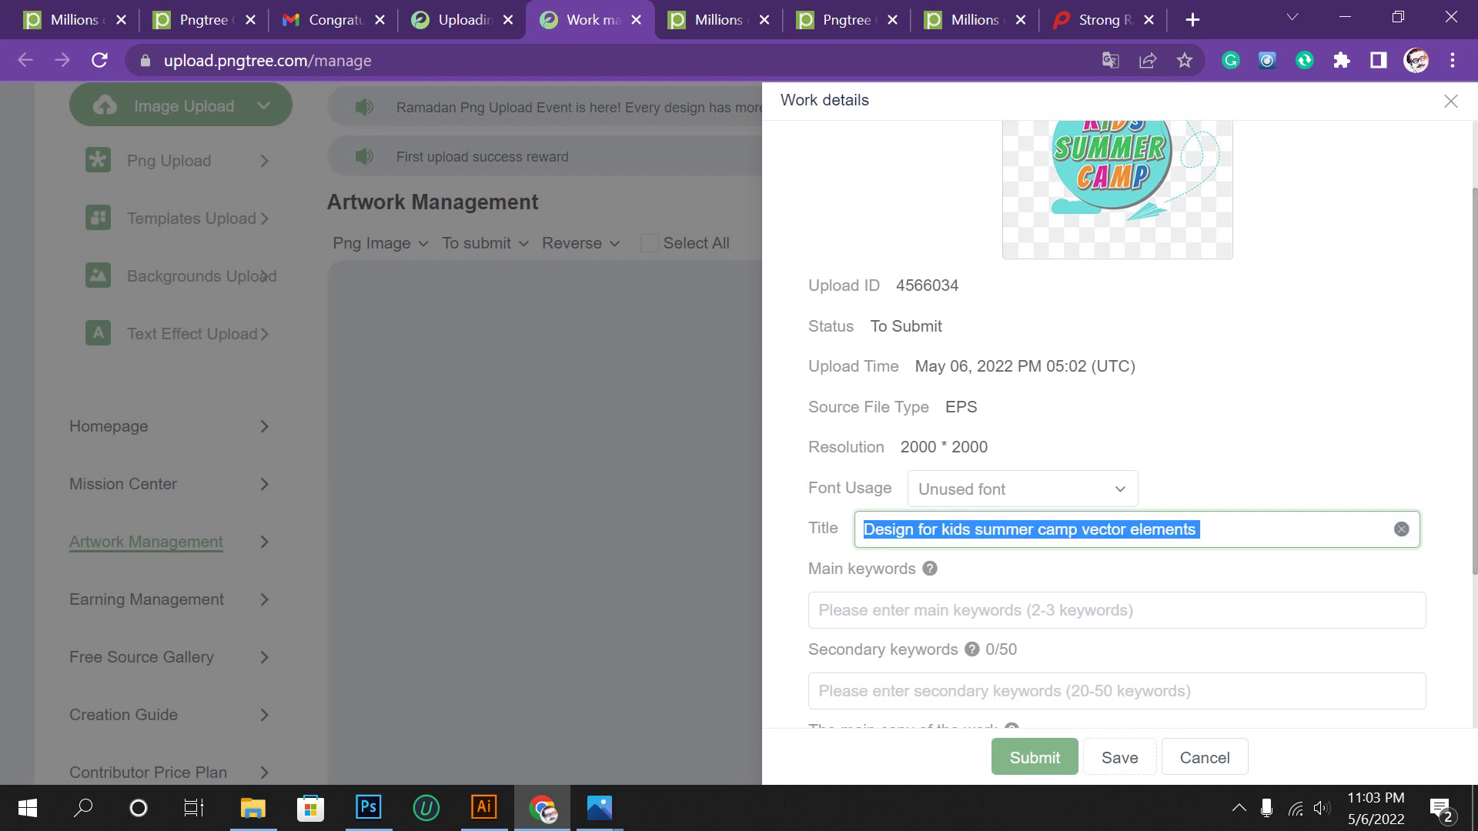
pyautogui.press('BackSpace')
# Paste the title into the Other sites text box and accept Grammarly's kids' correction.
pyautogui.click(1120, 489)
pyautogui.click(964, 638)
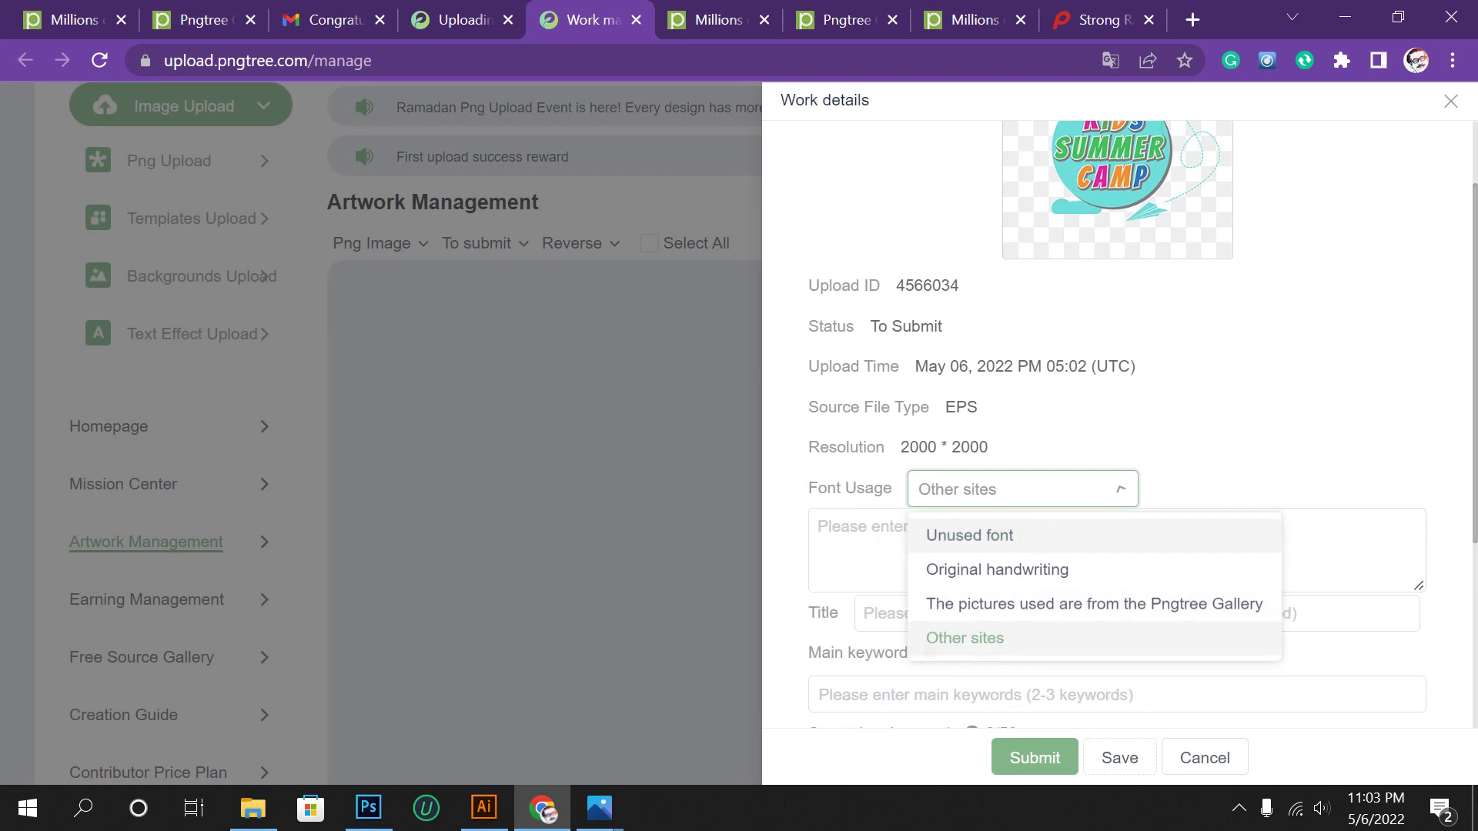
pyautogui.click(1116, 551)
pyautogui.hotkey('ctrl', 'v')
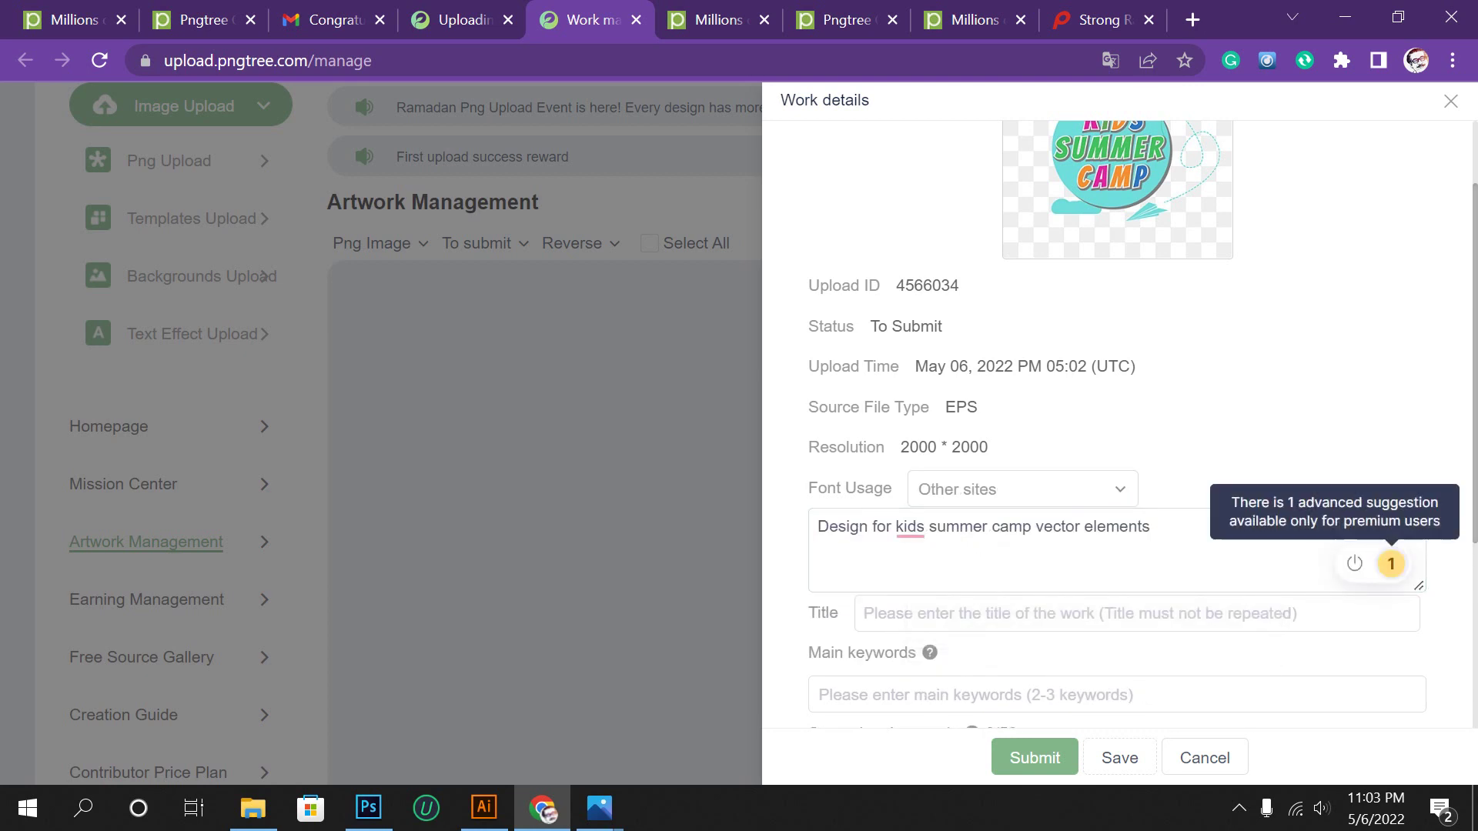
pyautogui.click(909, 527)
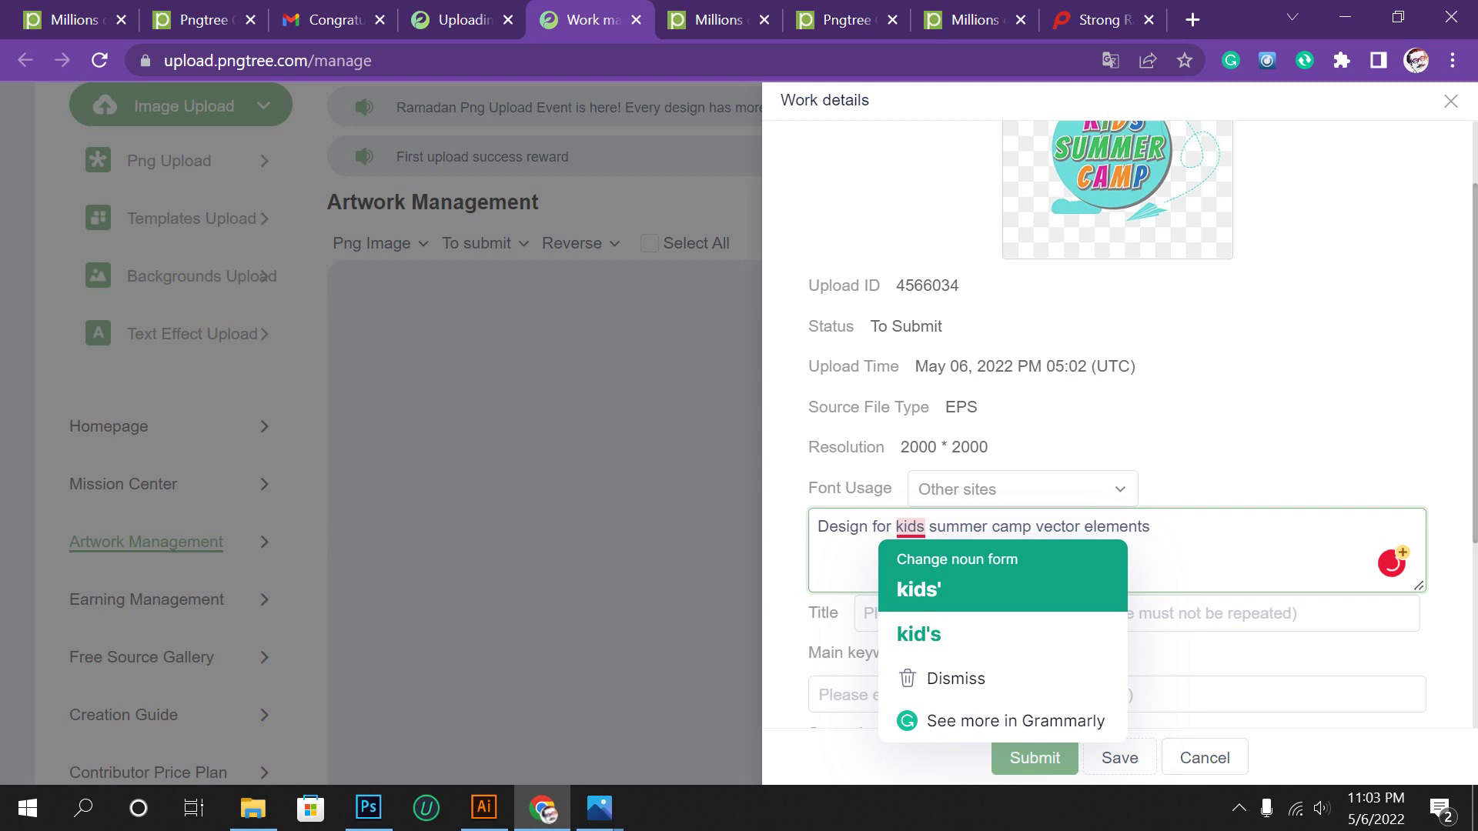
pyautogui.click(918, 590)
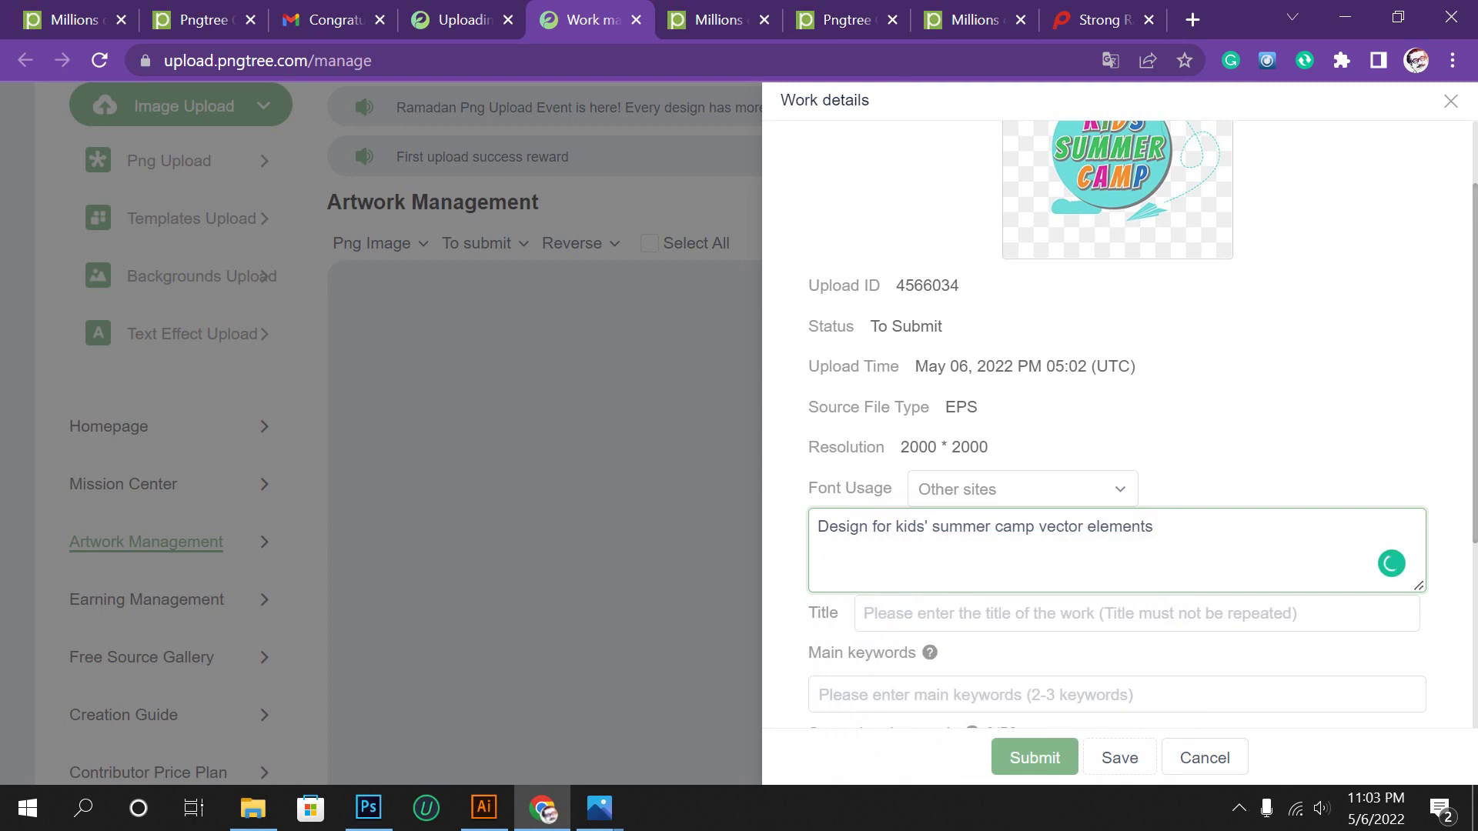
pyautogui.moveTo(1158, 526); pyautogui.dragTo(817, 526)
pyautogui.hotkey('ctrl', 'c')
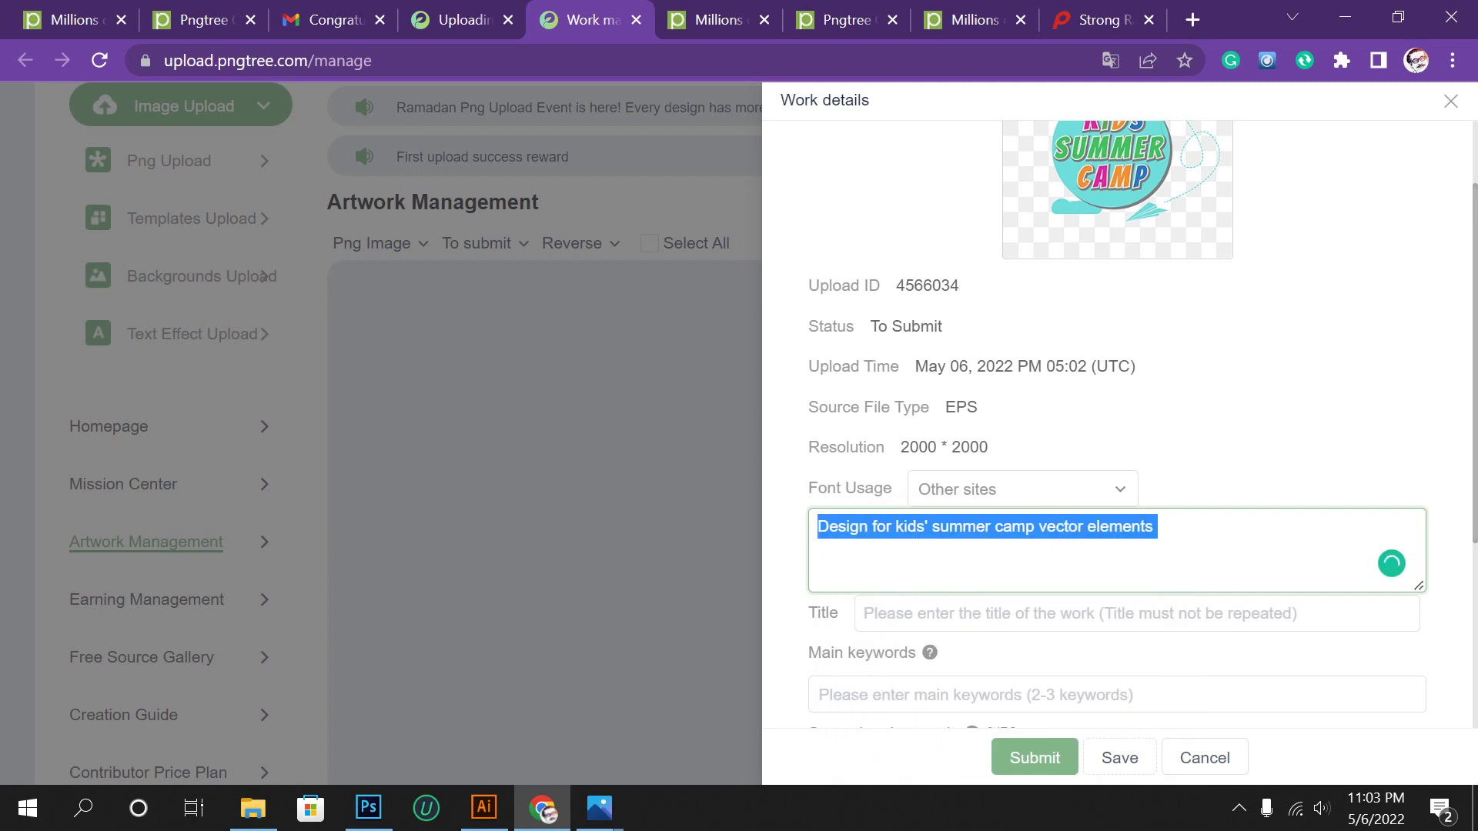
pyautogui.press('BackSpace')
# Reset Font Usage to Unused font and paste 'Design for kids' summer camp vector elements' as the title.
pyautogui.click(1022, 489)
pyautogui.click(973, 531)
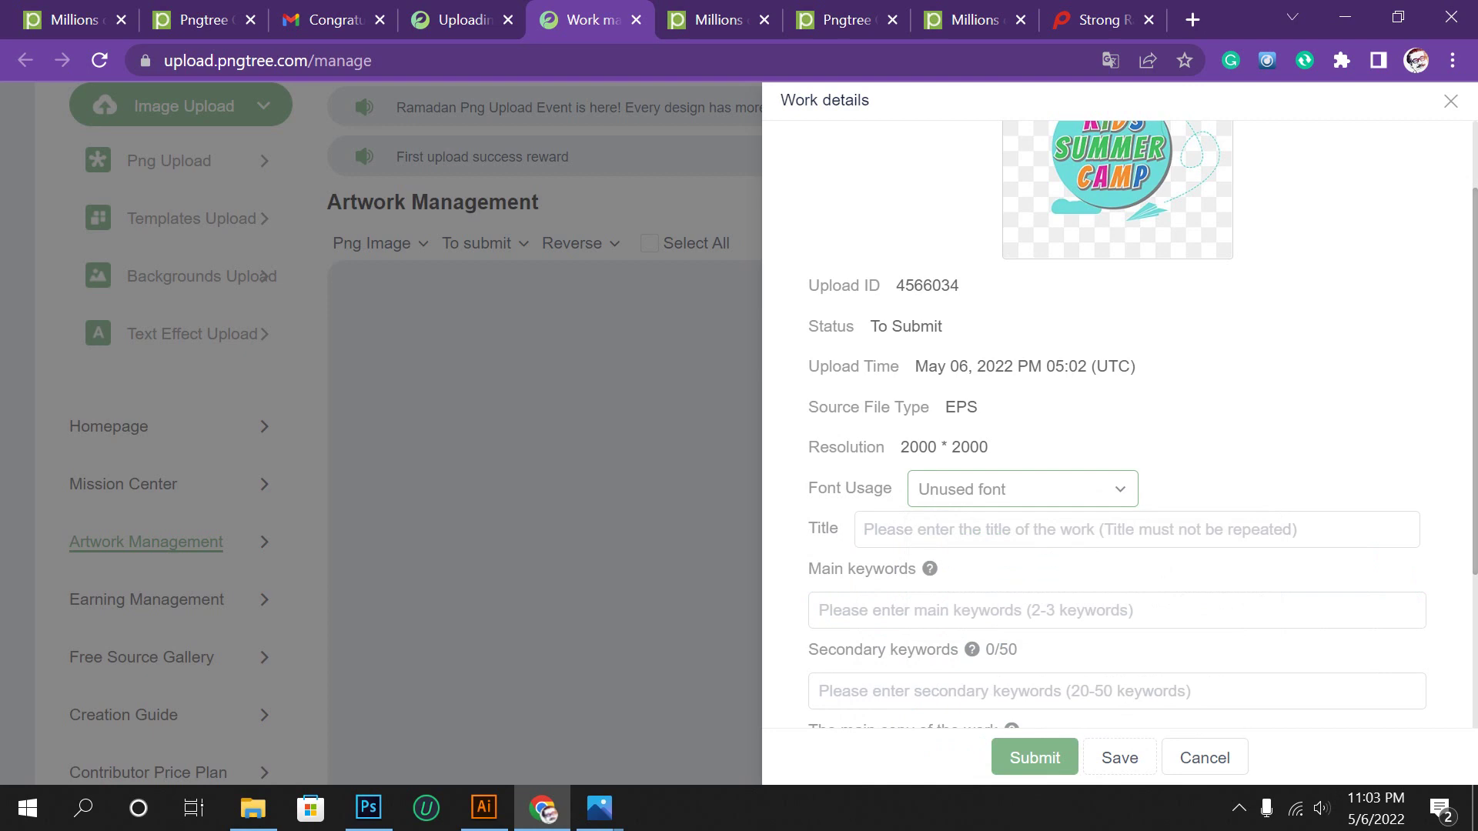
pyautogui.click(973, 530)
pyautogui.hotkey('ctrl', 'v')
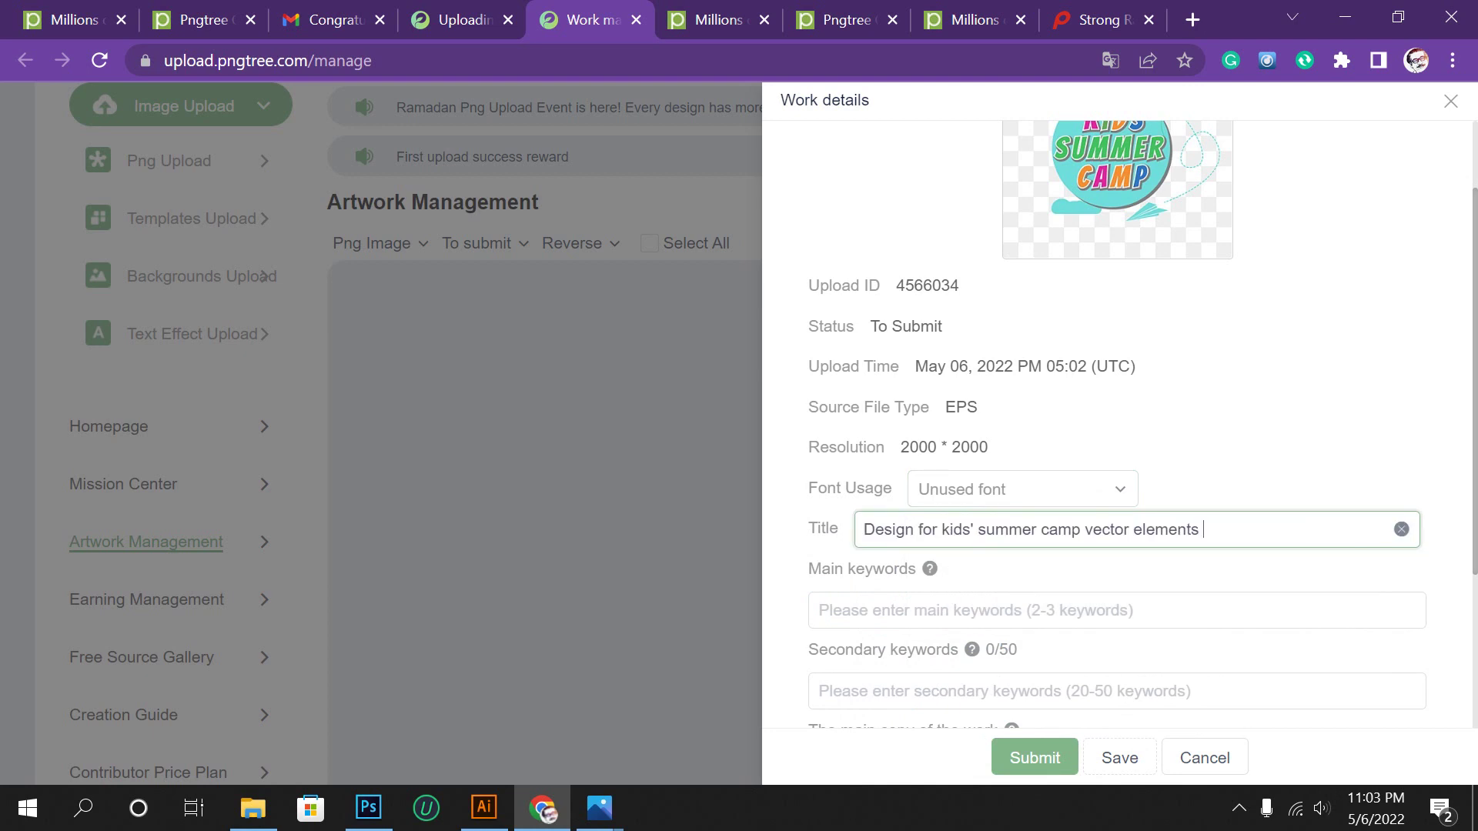
pyautogui.scroll(-2, 1116, 423)
# Add 'summer capm' and the suggested 'kids png' as main keywords.
pyautogui.moveTo(864, 414); pyautogui.dragTo(1203, 415)
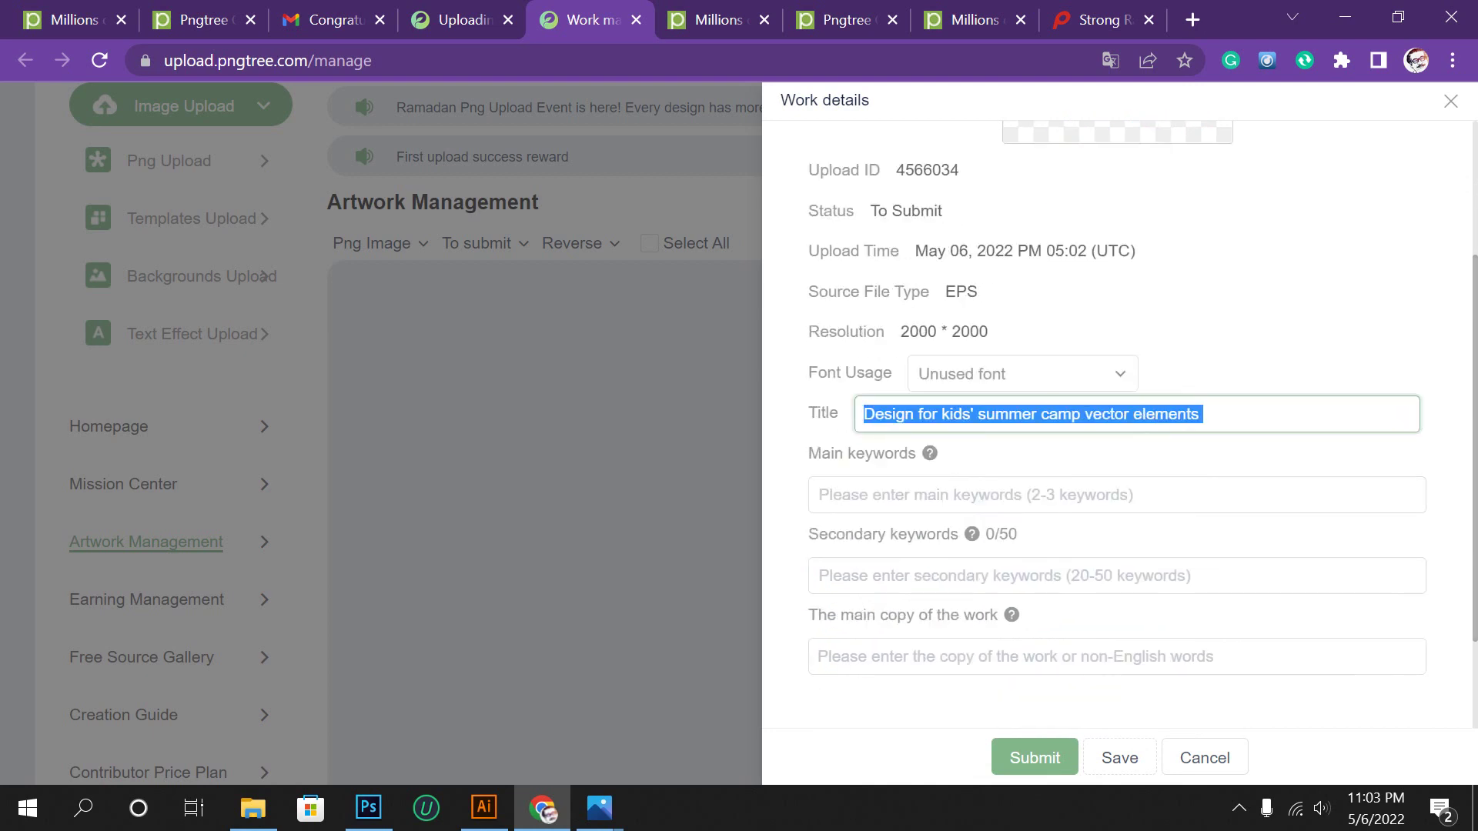
pyautogui.click(1116, 495)
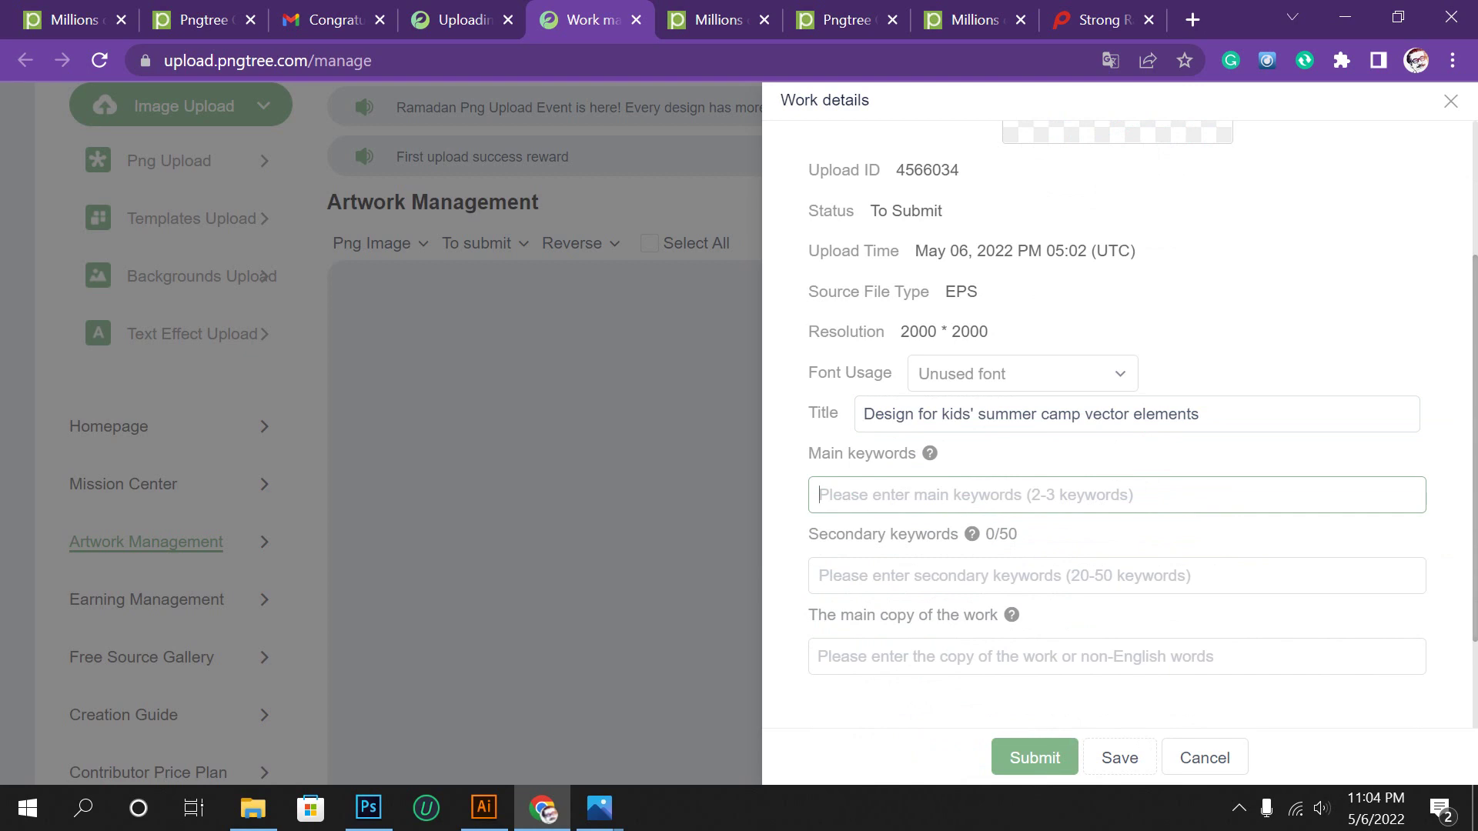
pyautogui.write('summer ')
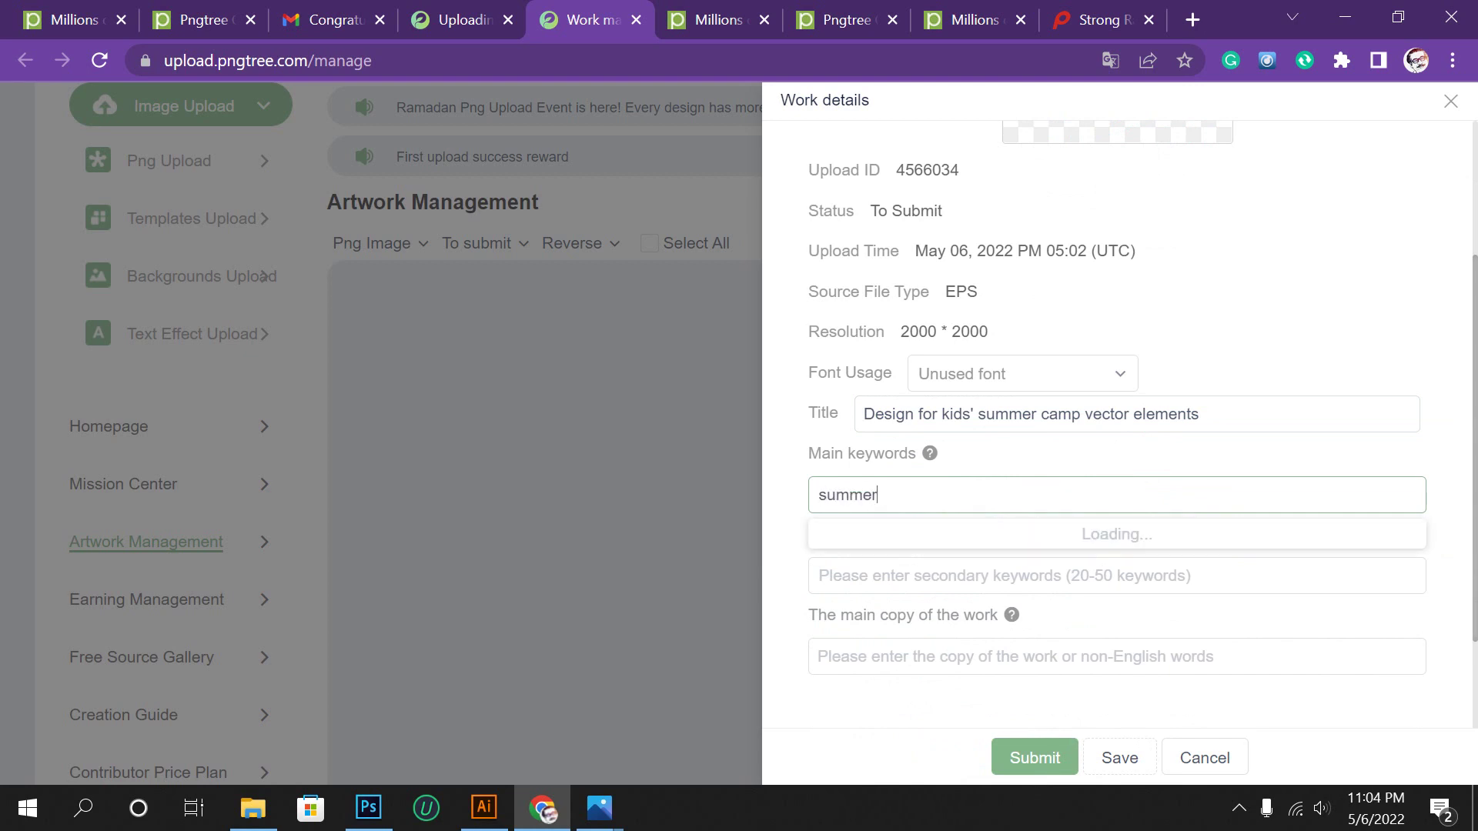
pyautogui.write('capm')
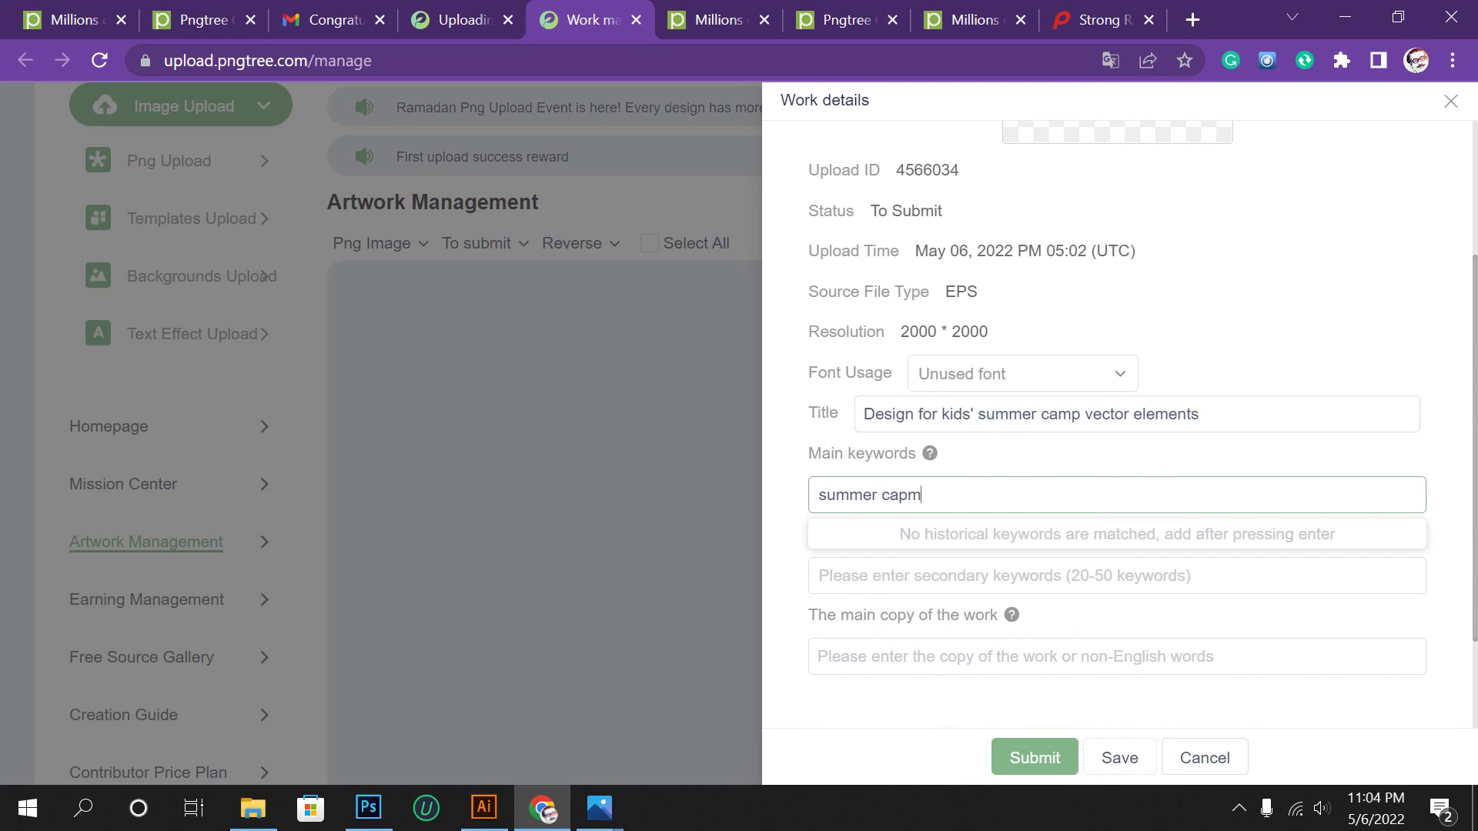
pyautogui.press('Return')
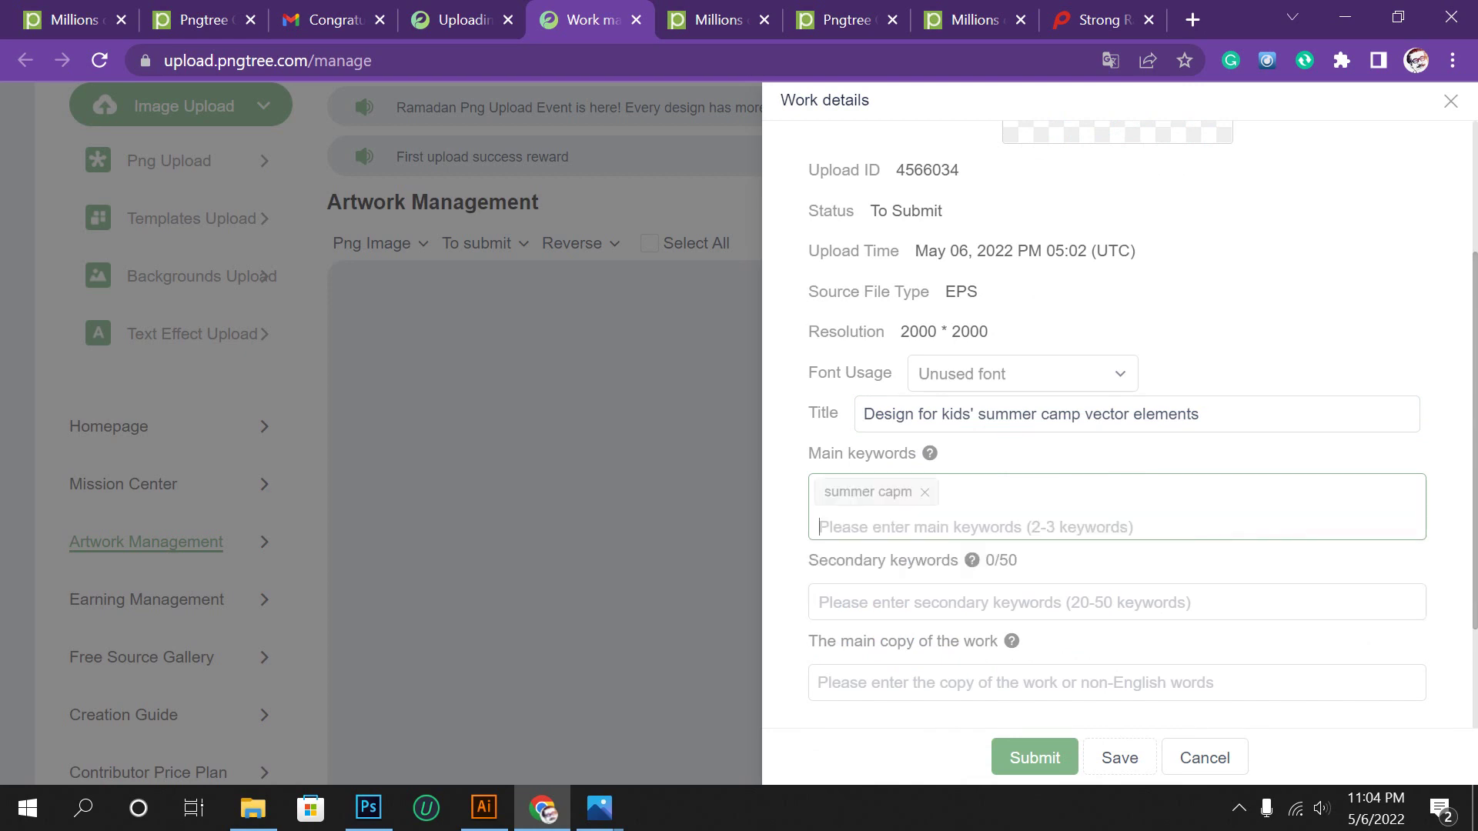
pyautogui.write('kid')
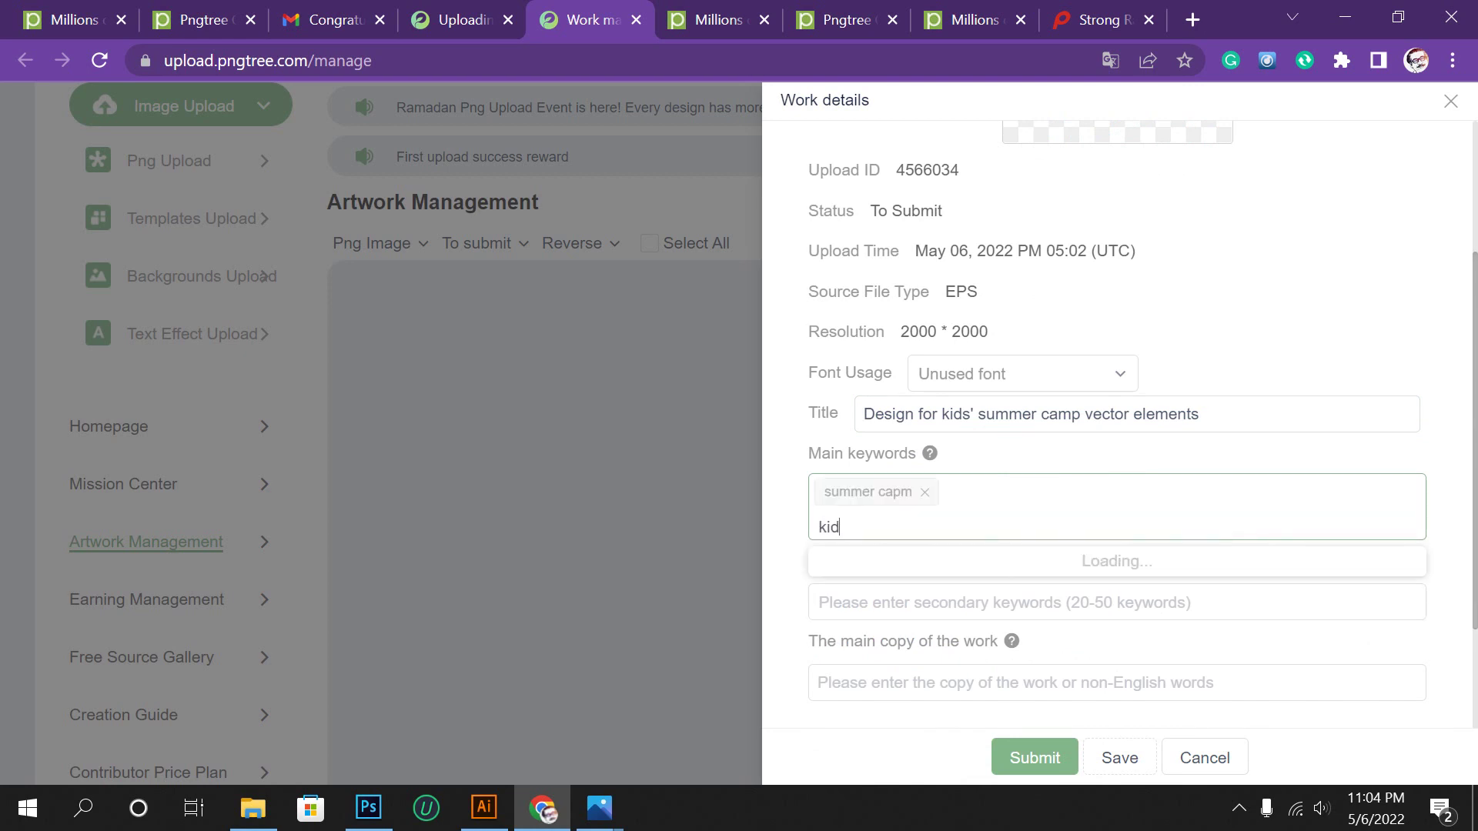
pyautogui.write('s')
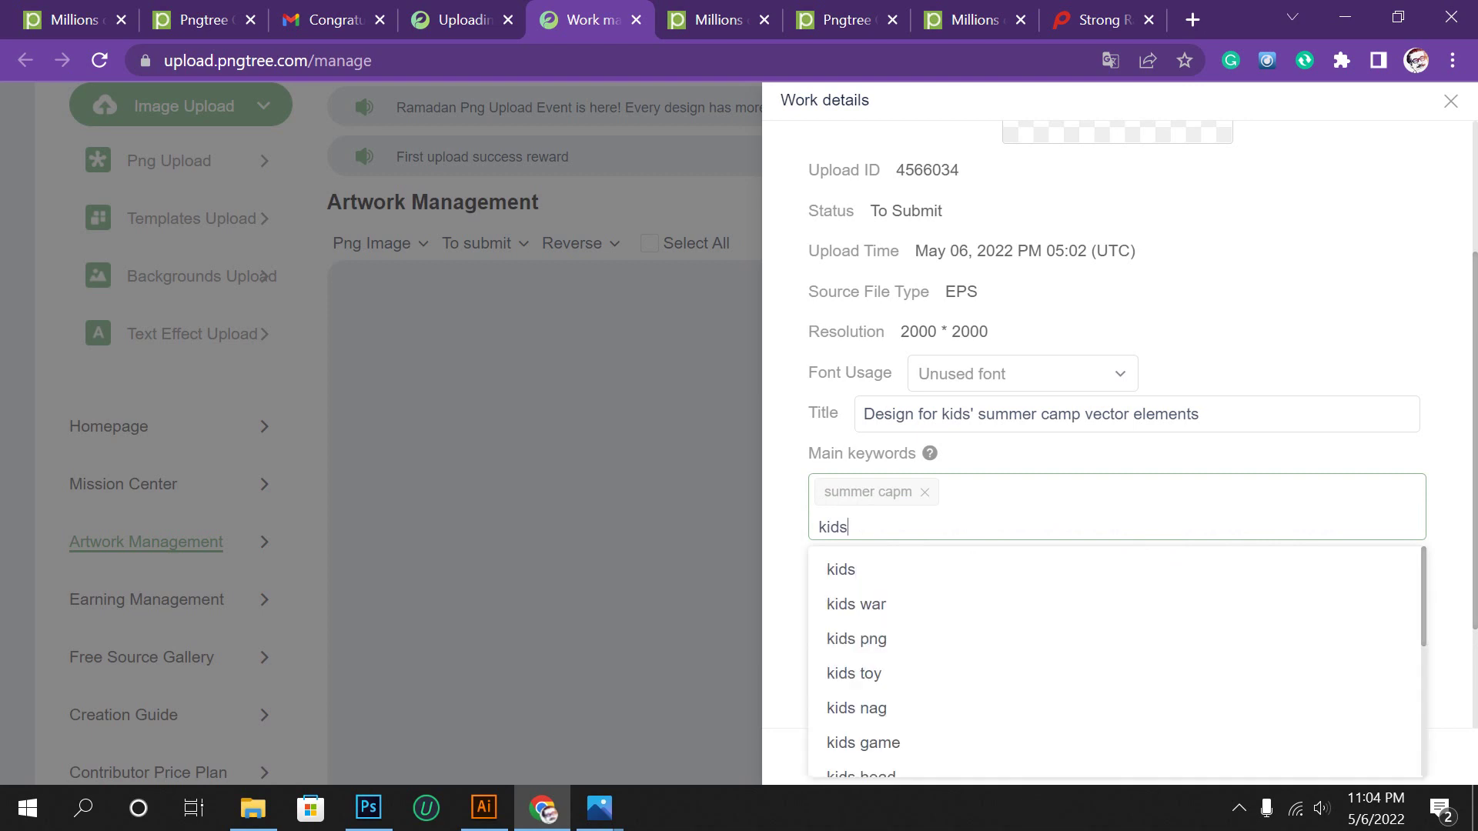
pyautogui.press('Down')
pyautogui.press('Down')
pyautogui.press('Return')
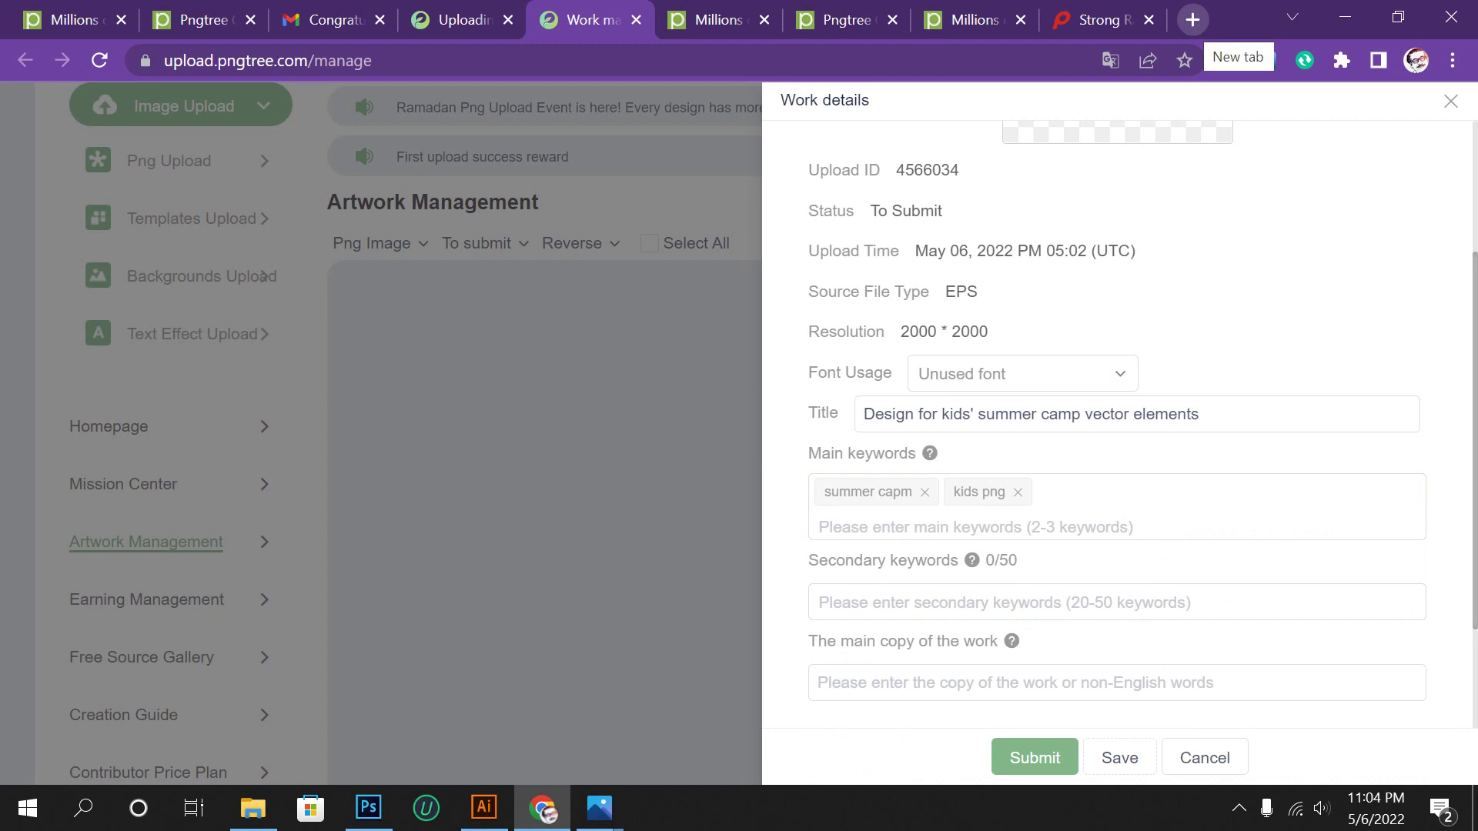
# Search Google for 'iam stocker' in a new tab and open the ImStocker microstock keyword tool.
pyautogui.click(1192, 19)
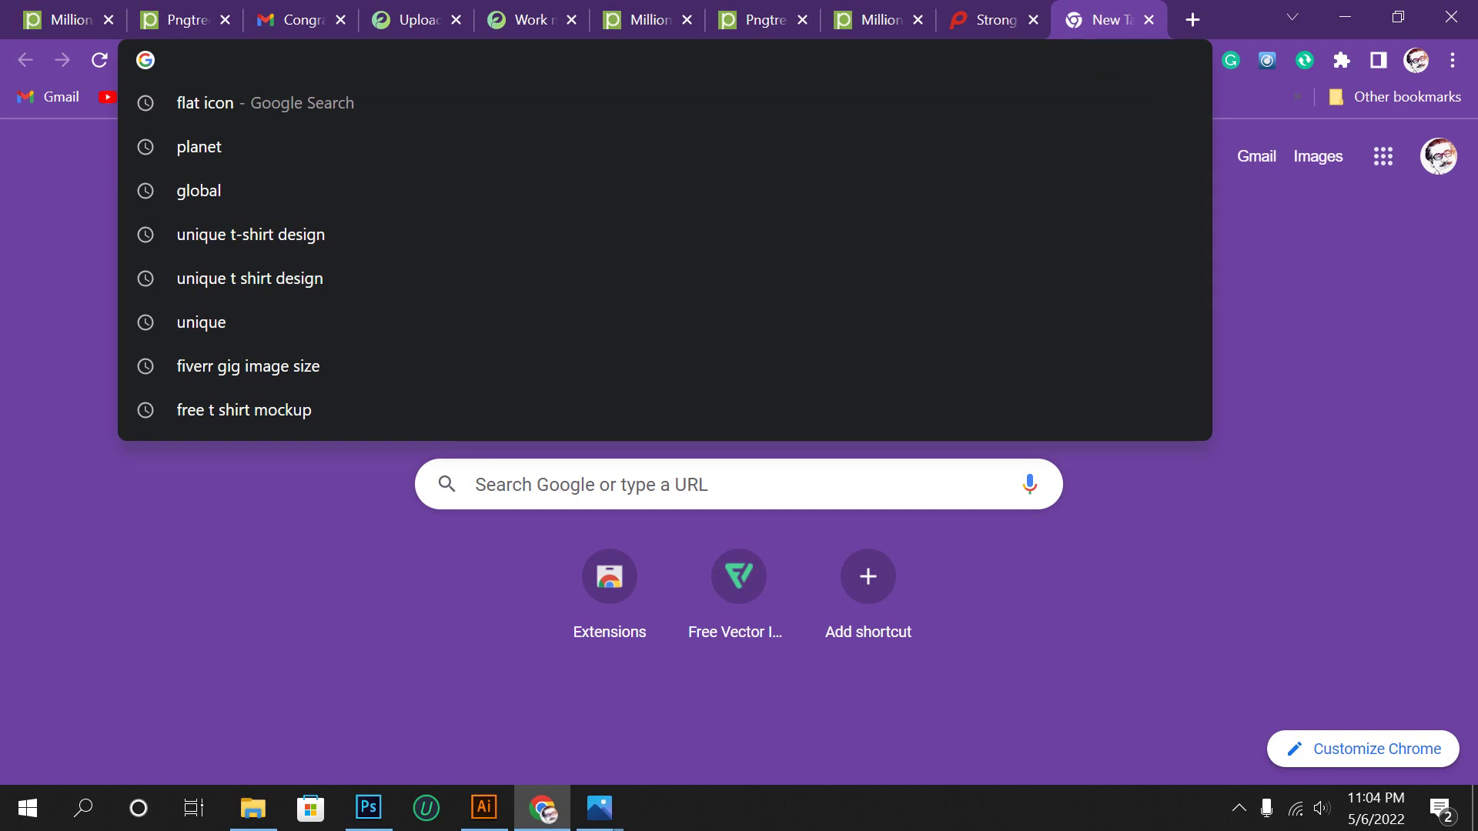
pyautogui.write('i')
pyautogui.press('BackSpace')
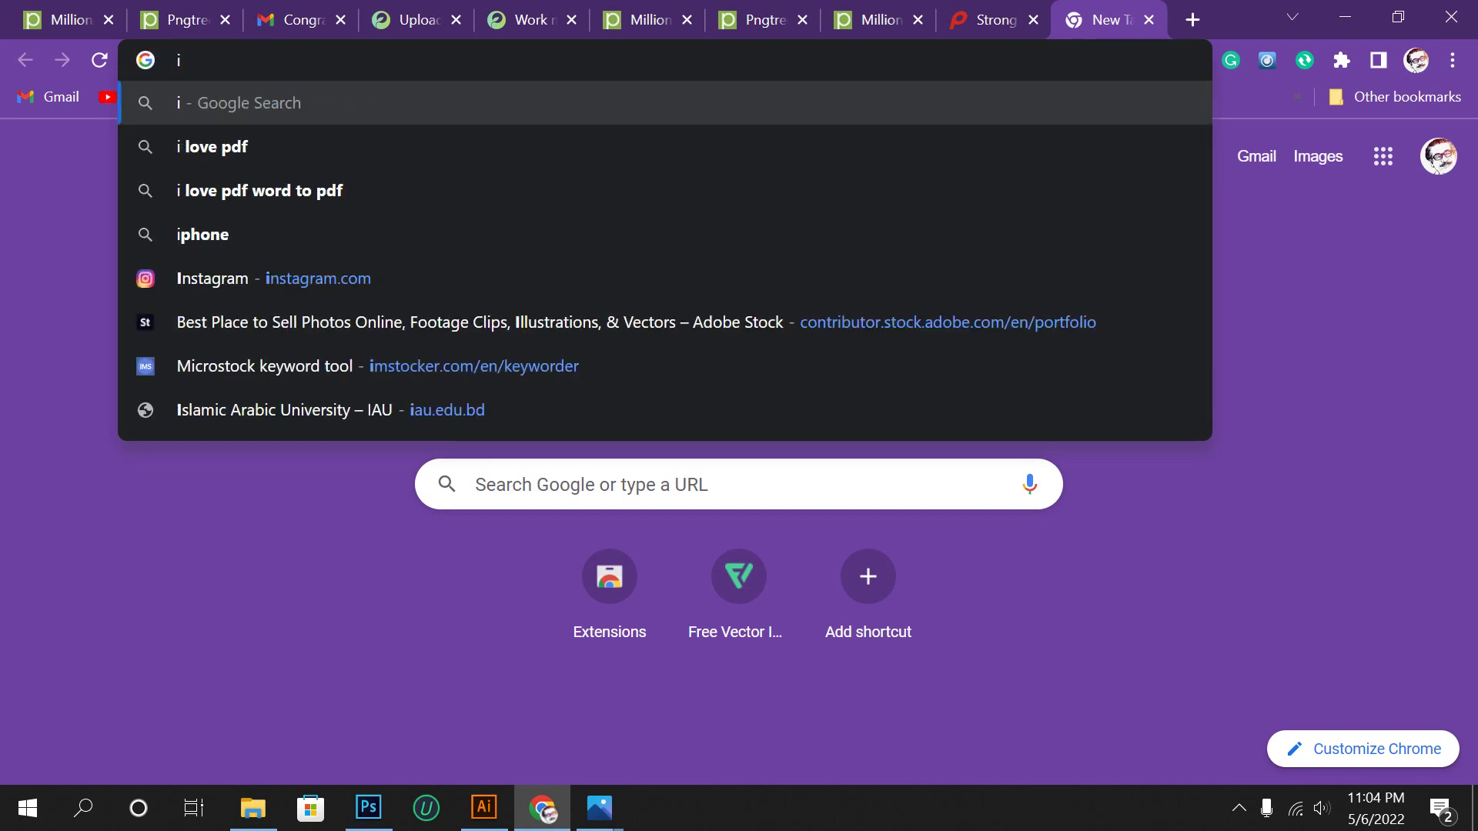
pyautogui.write('a')
pyautogui.press('BackSpace')
pyautogui.press('BackSpace')
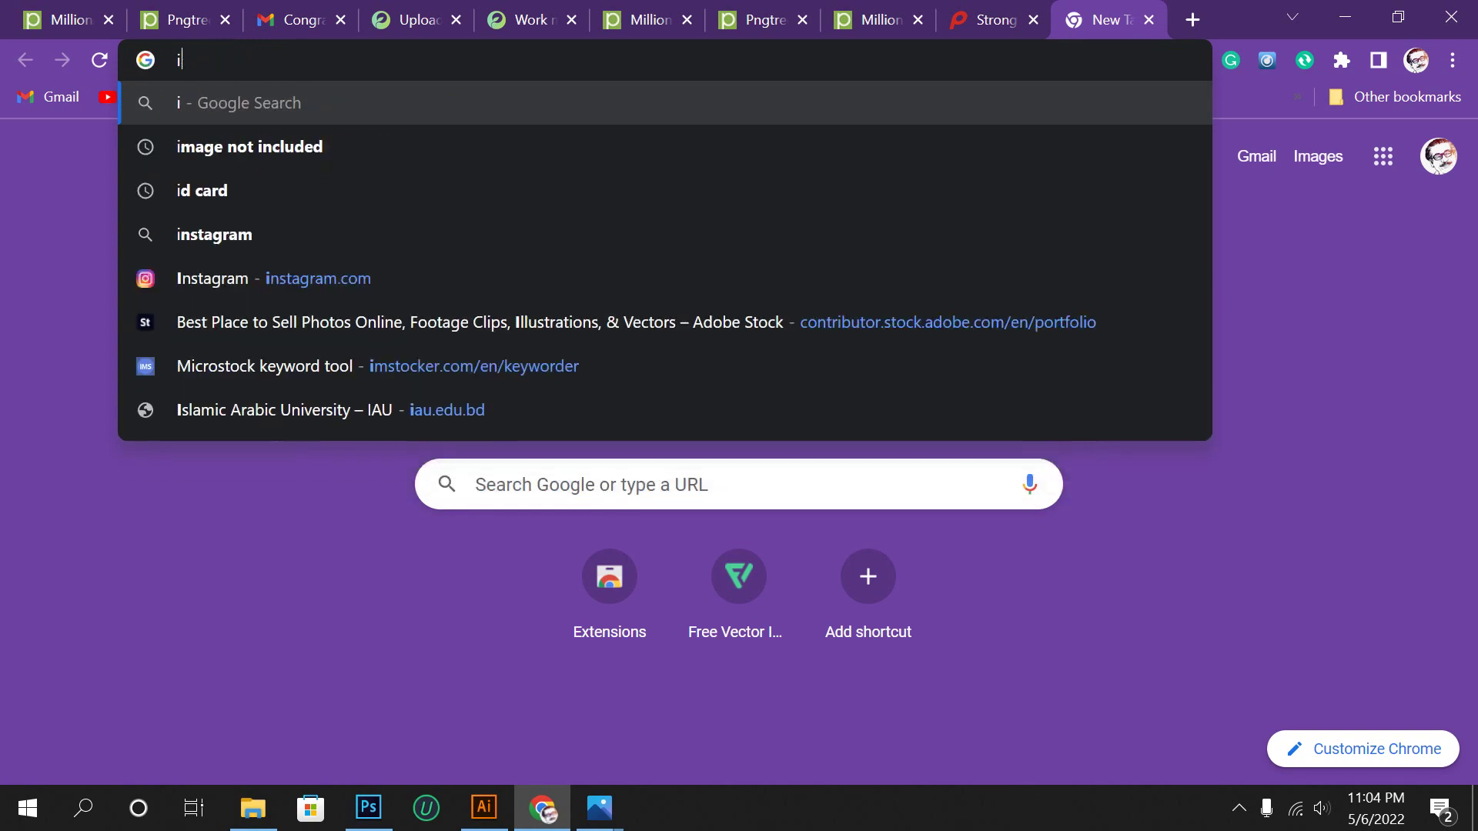
pyautogui.write('am ')
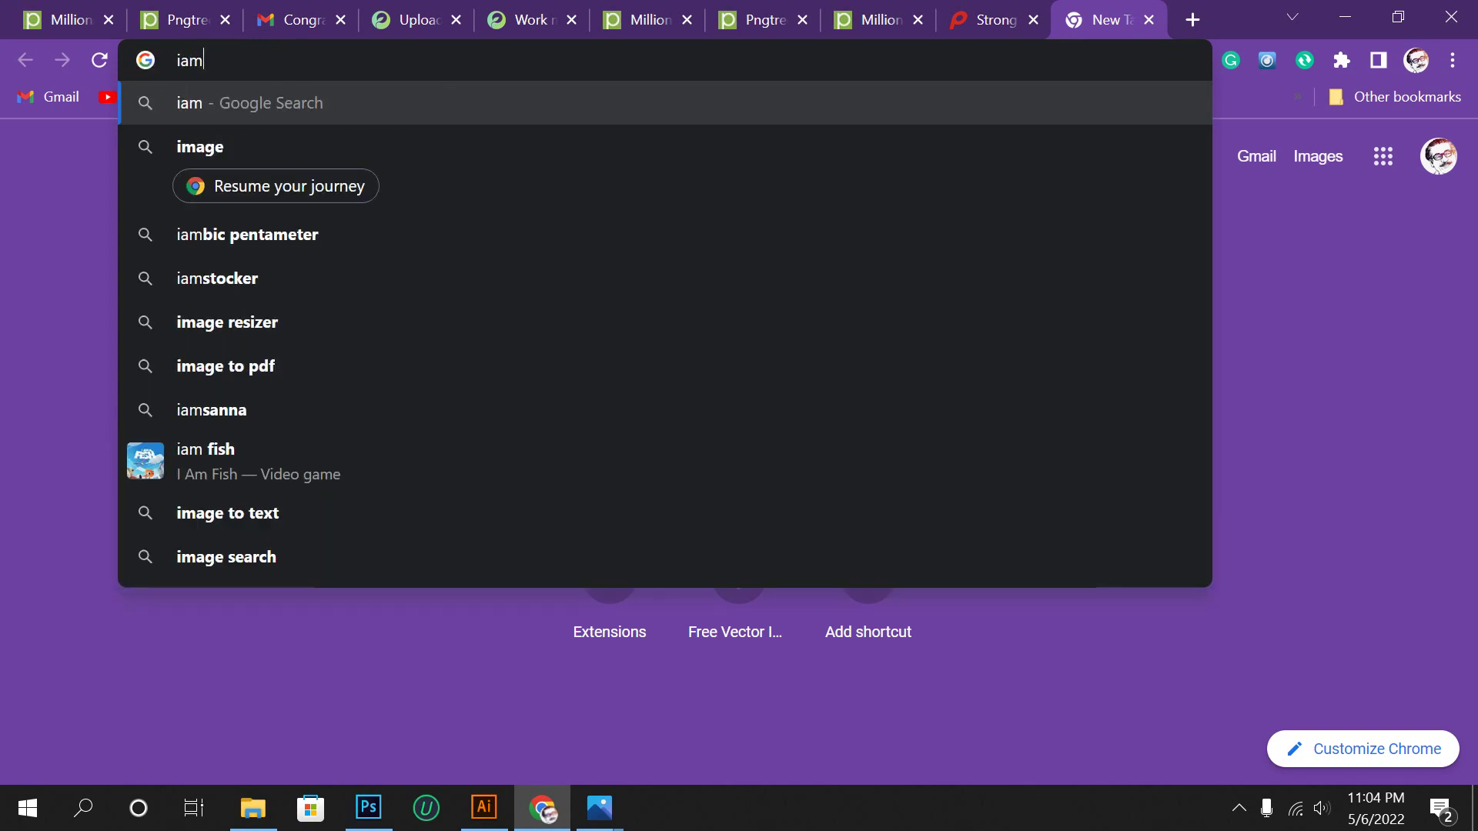
pyautogui.write('st')
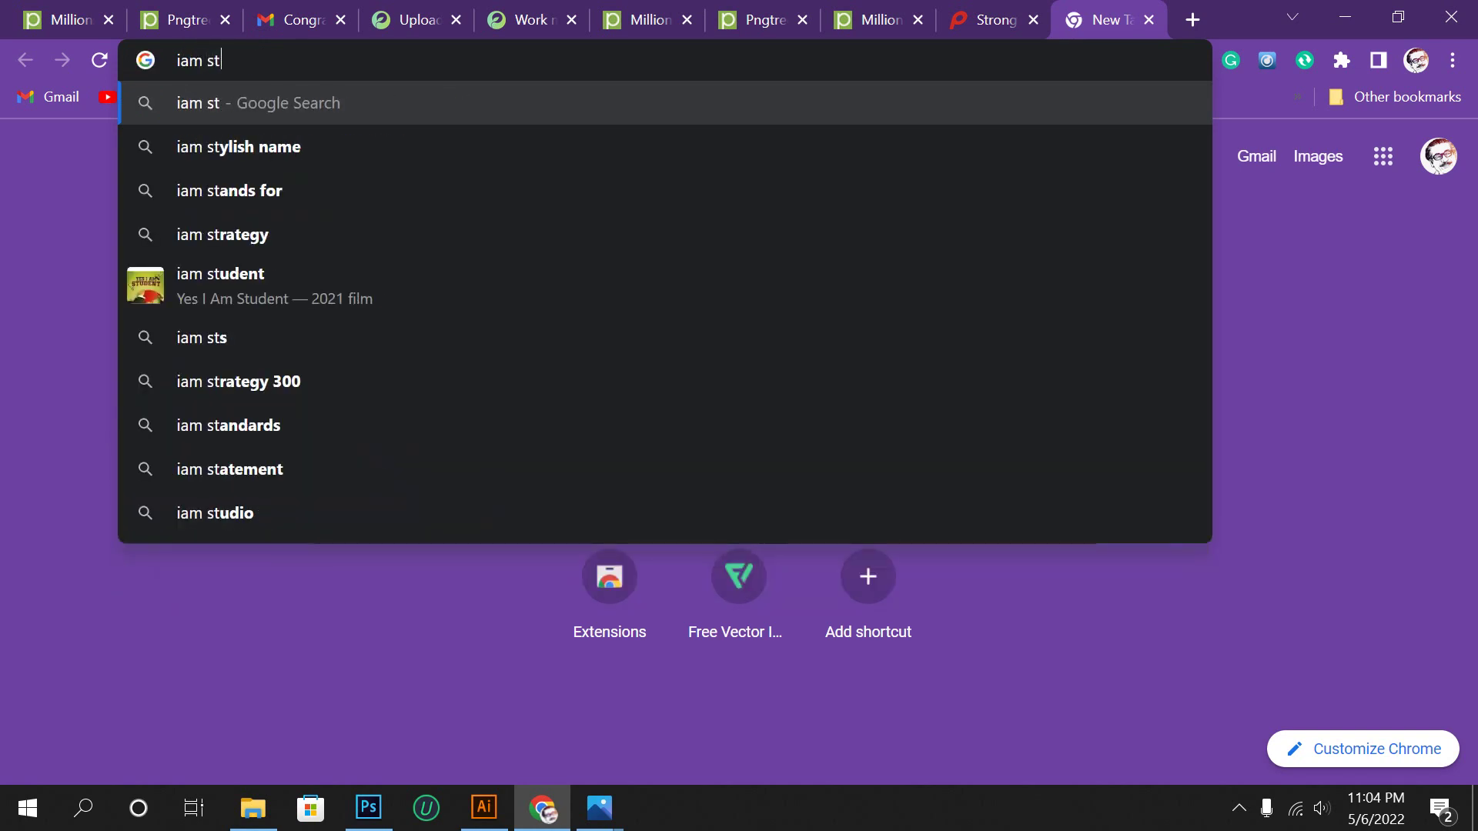
pyautogui.write('ock')
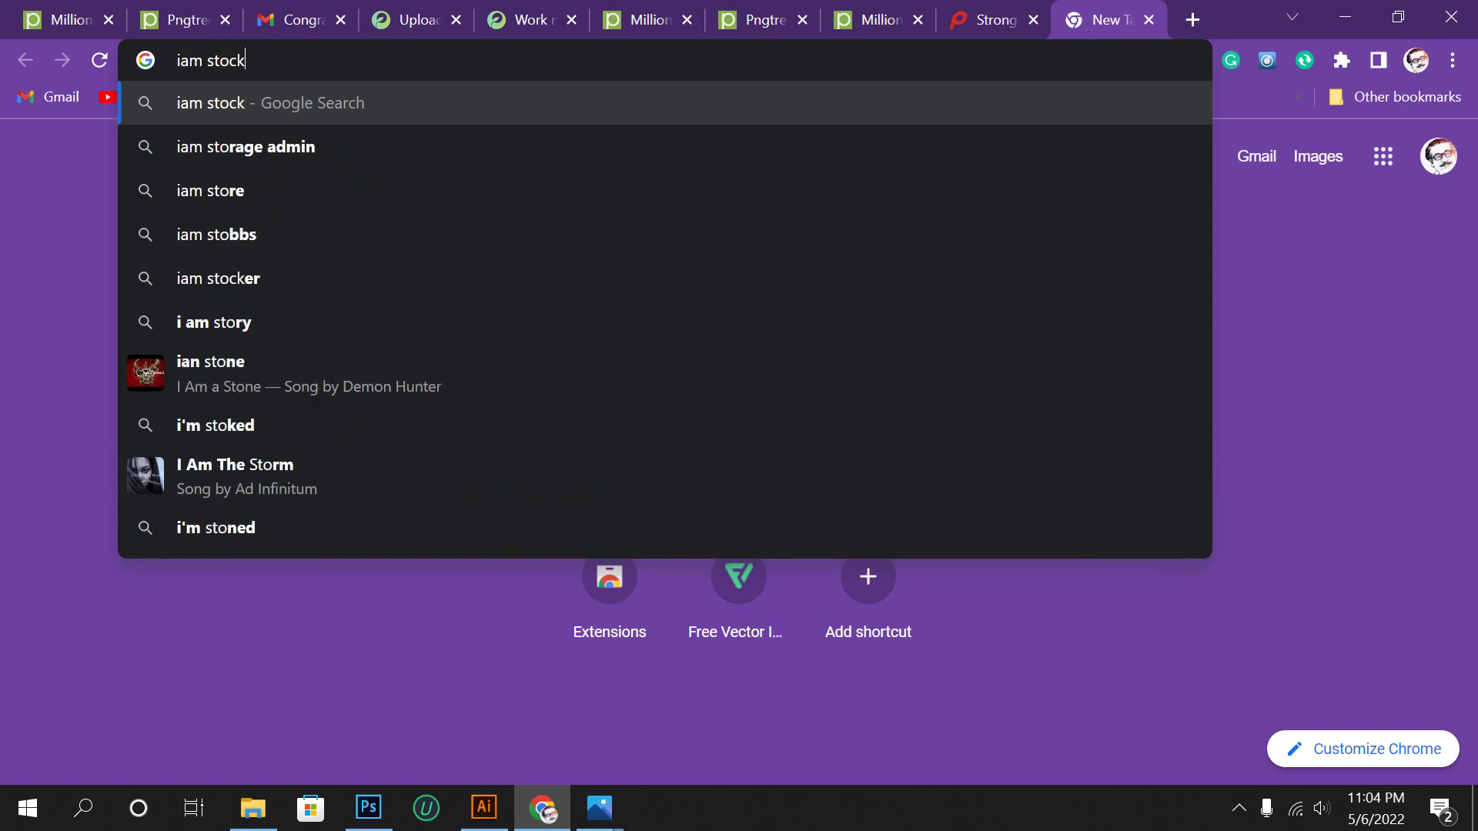
pyautogui.write('e')
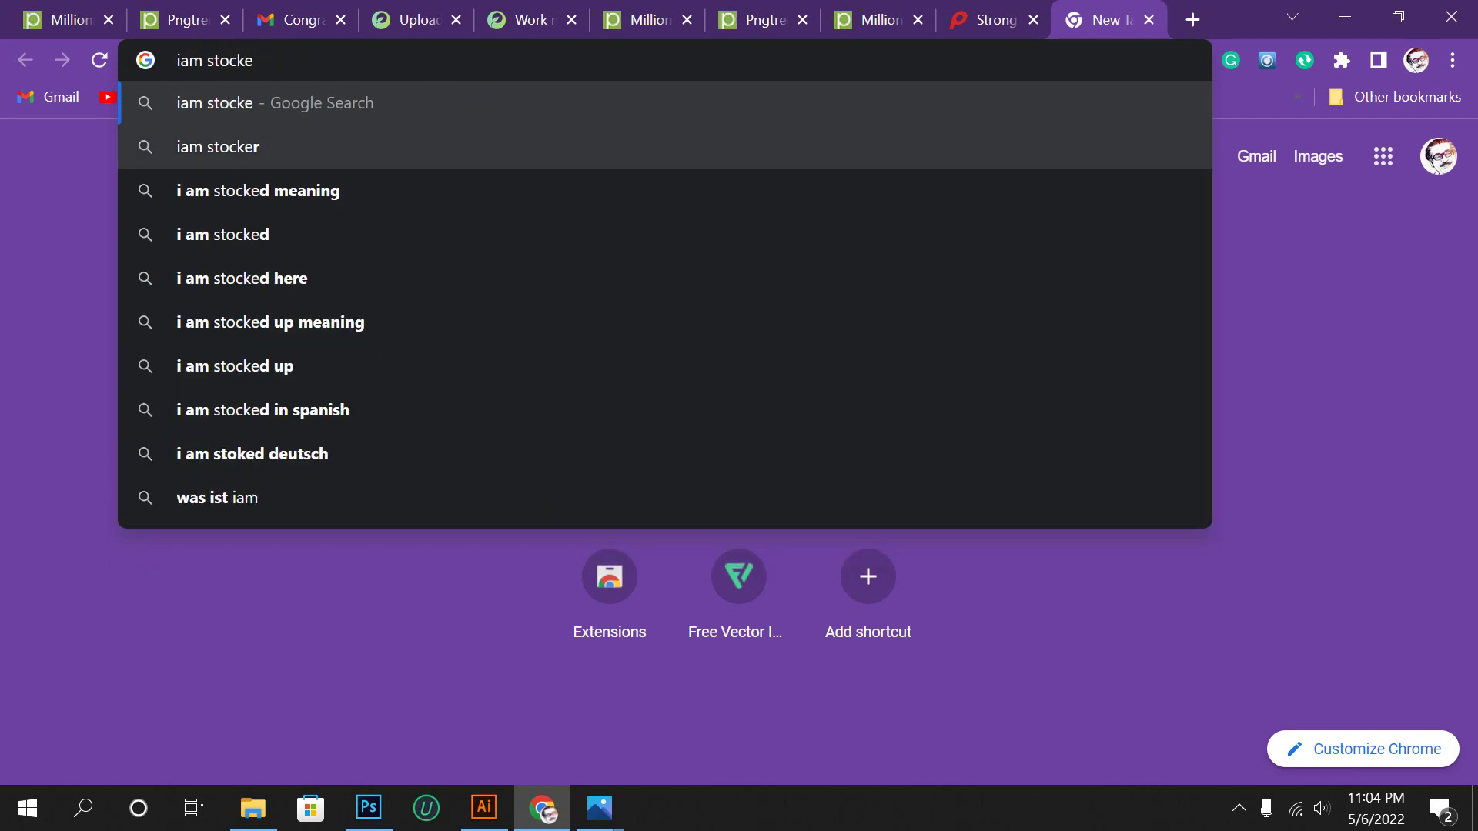
pyautogui.click(218, 147)
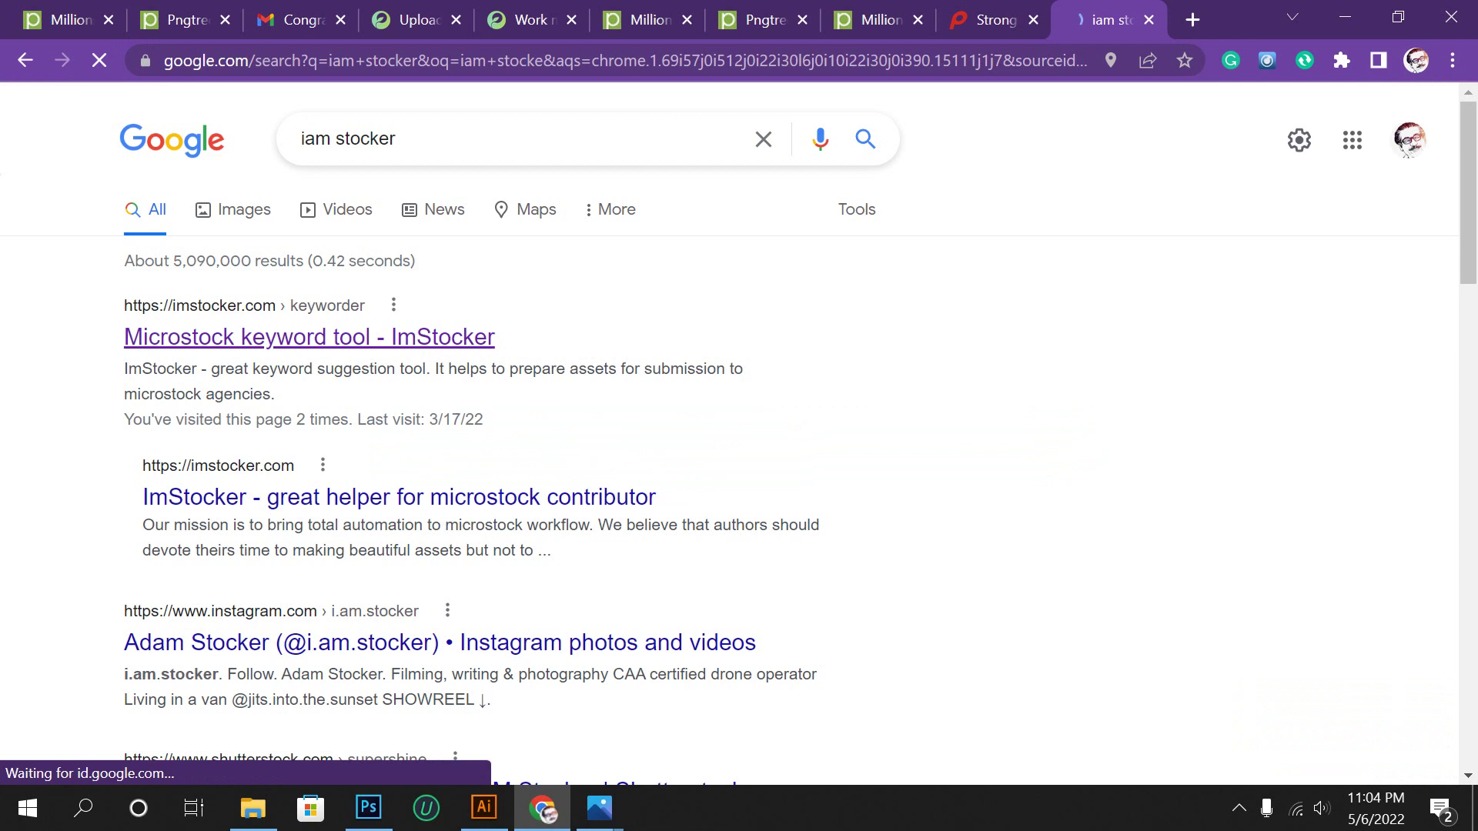
pyautogui.click(309, 337)
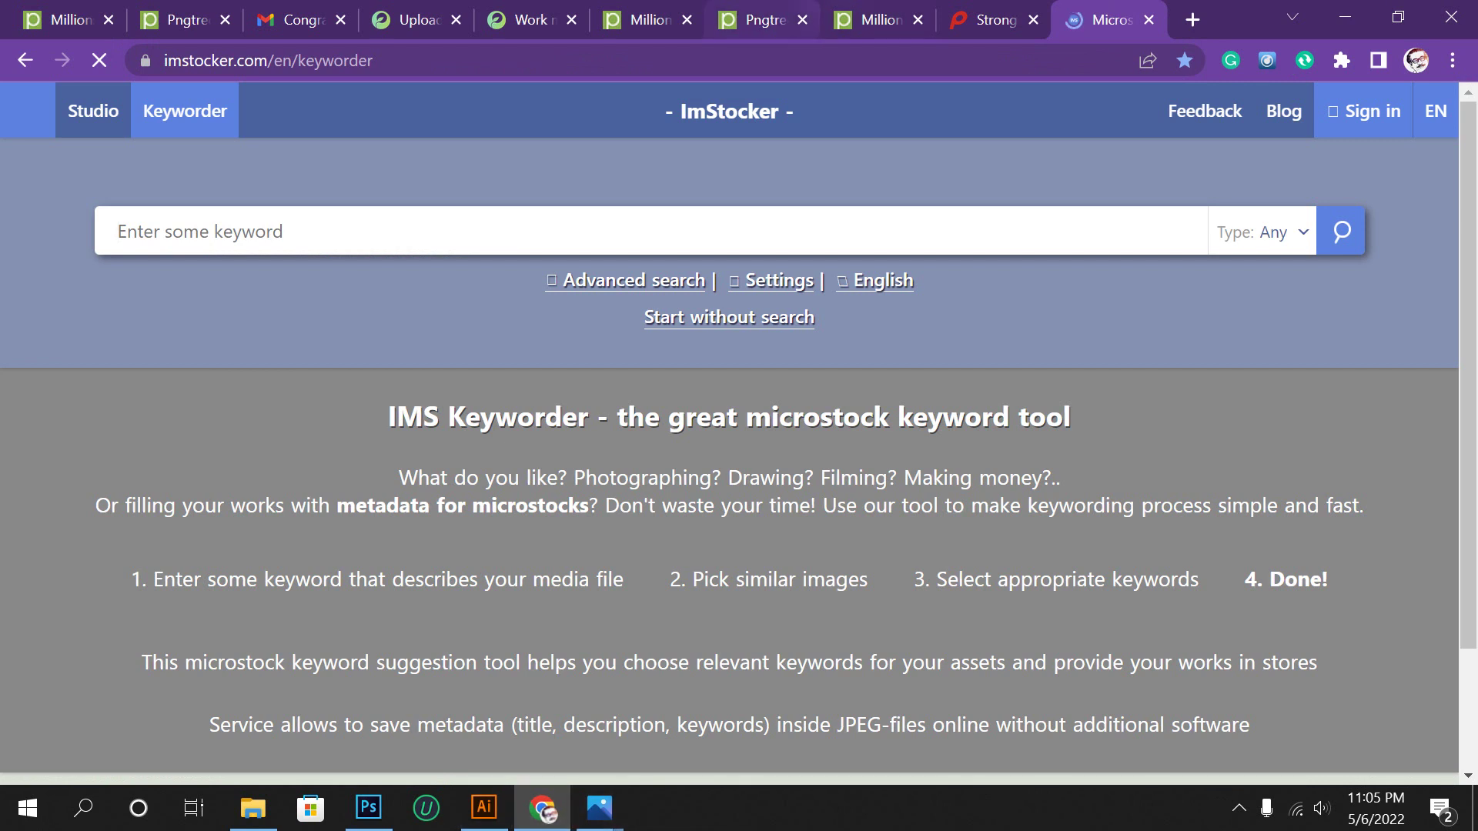
# Close the leftover Pngtree cooperation, designer rules and upload panel tabs.
pyautogui.click(531, 20)
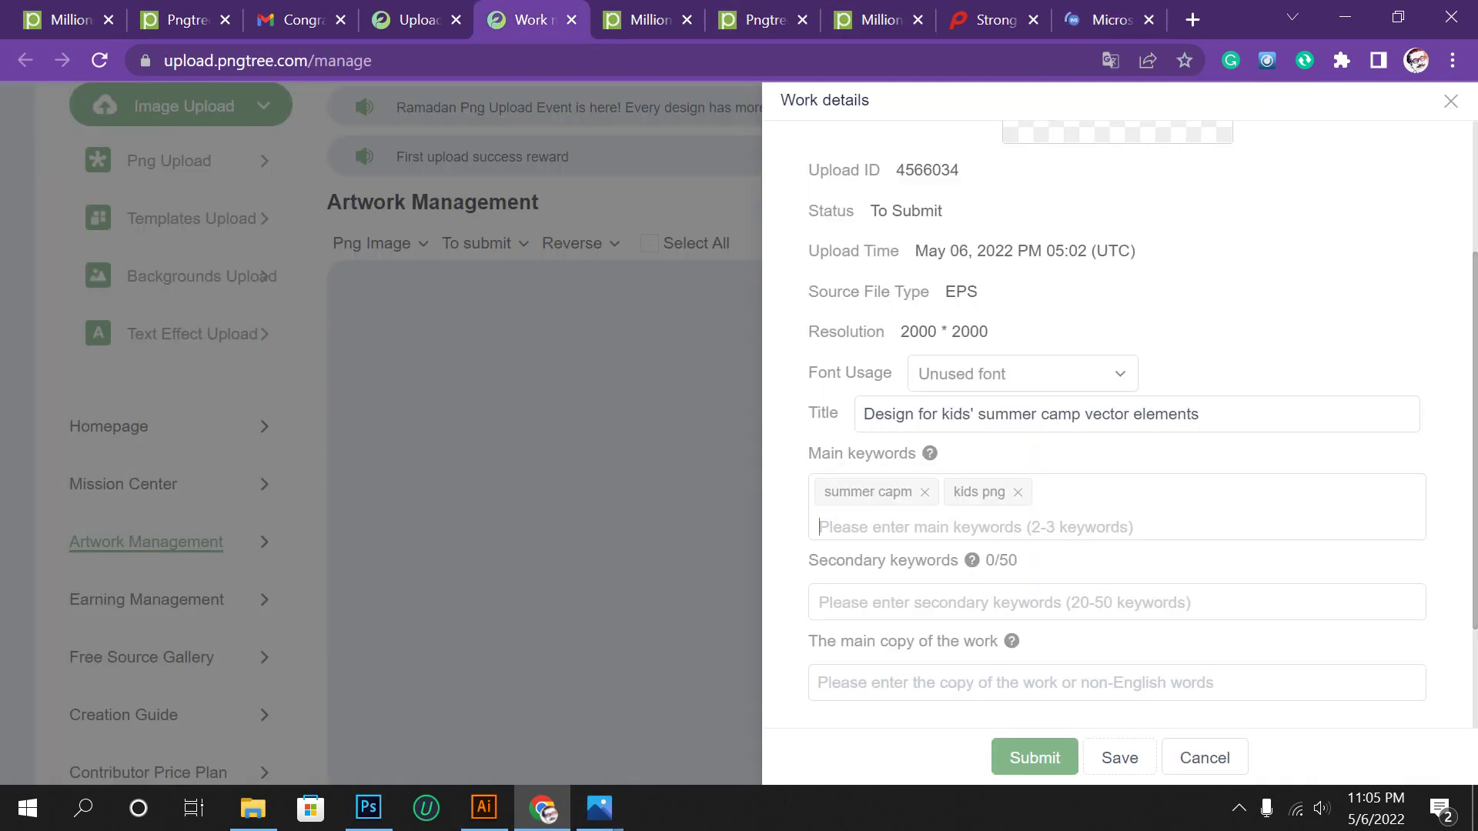
pyautogui.click(650, 19)
pyautogui.click(688, 19)
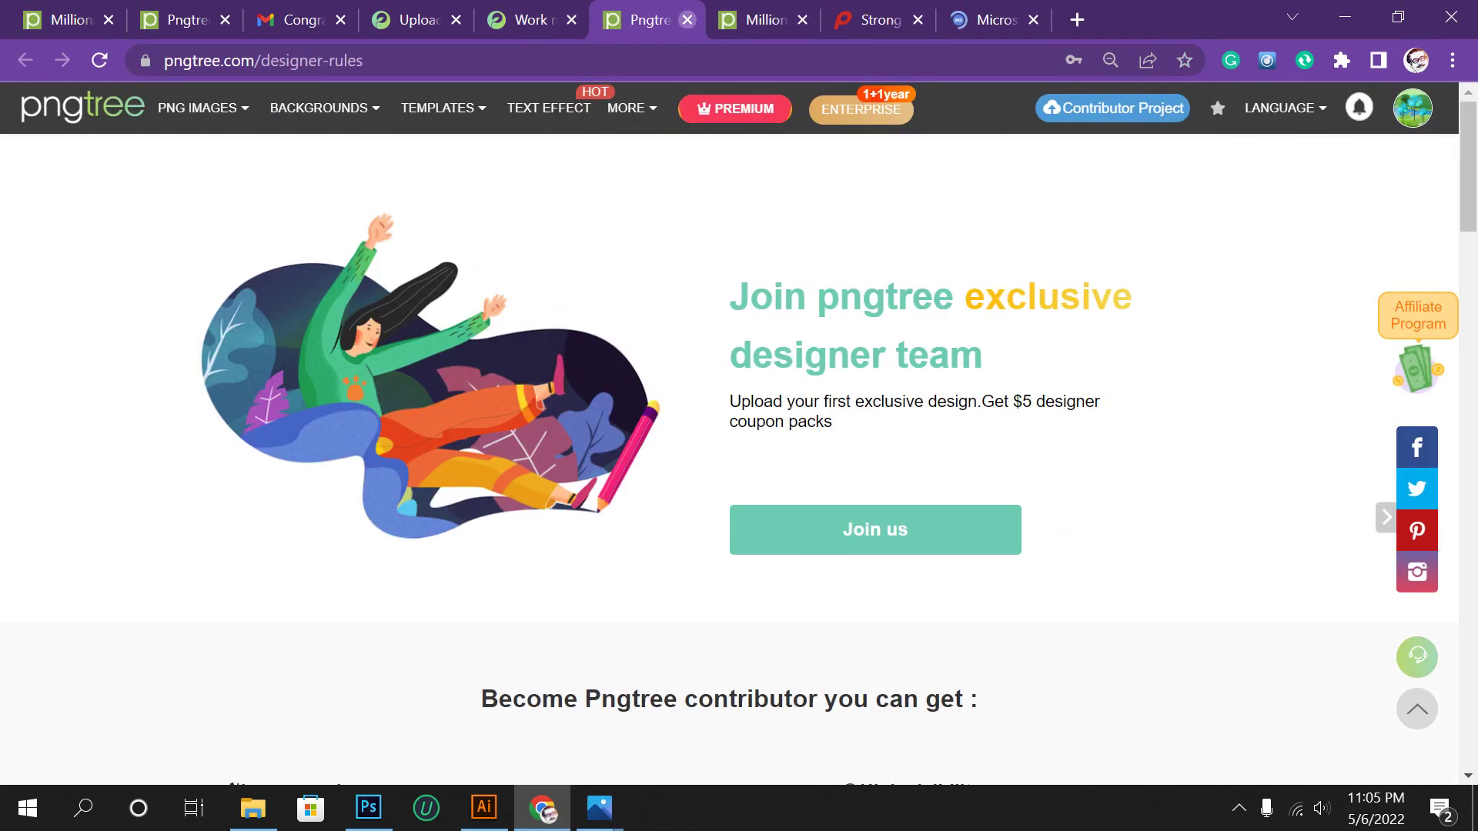
pyautogui.click(687, 19)
pyautogui.click(687, 19)
pyautogui.click(416, 20)
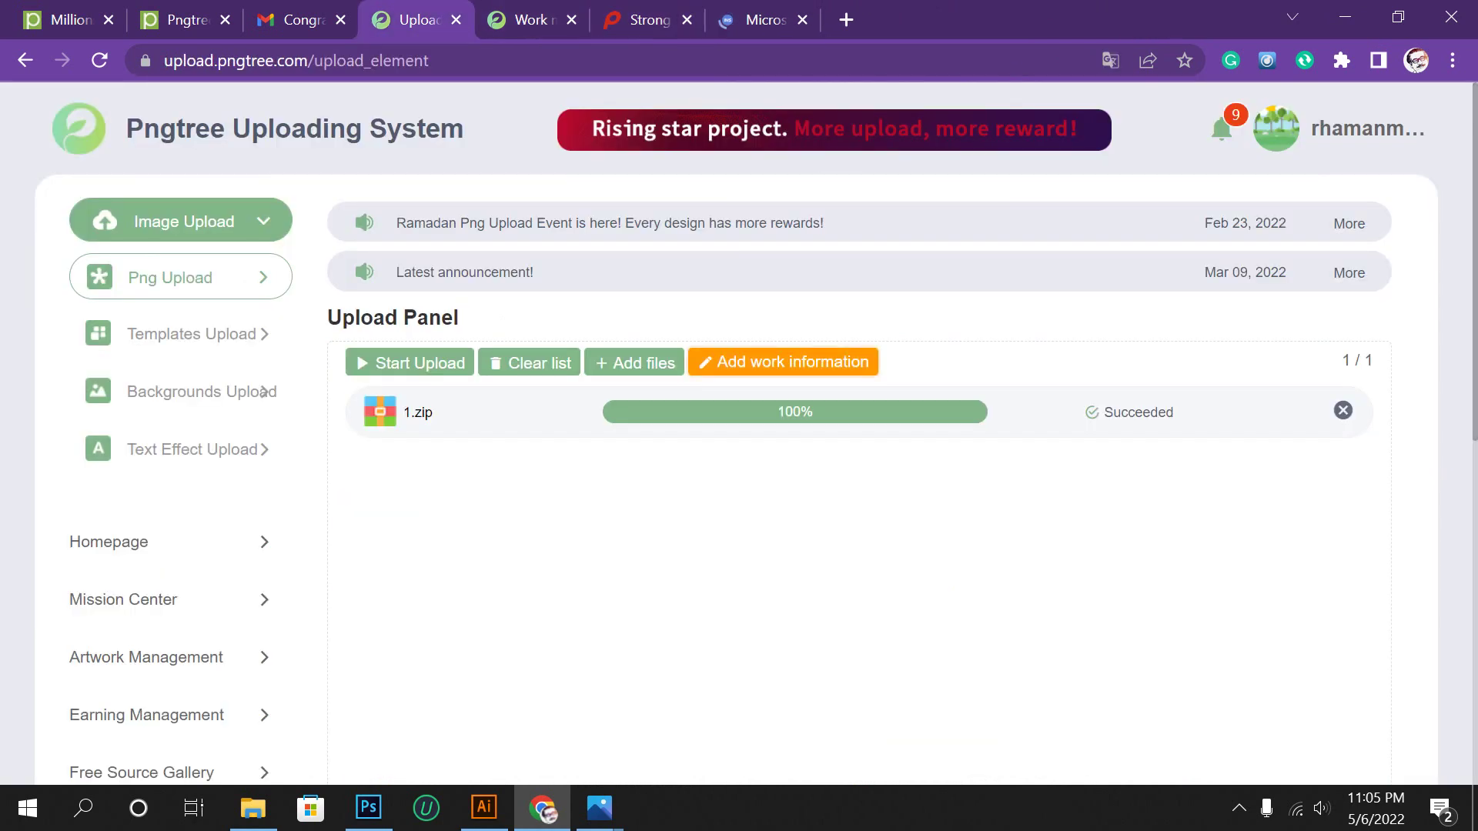
pyautogui.click(456, 20)
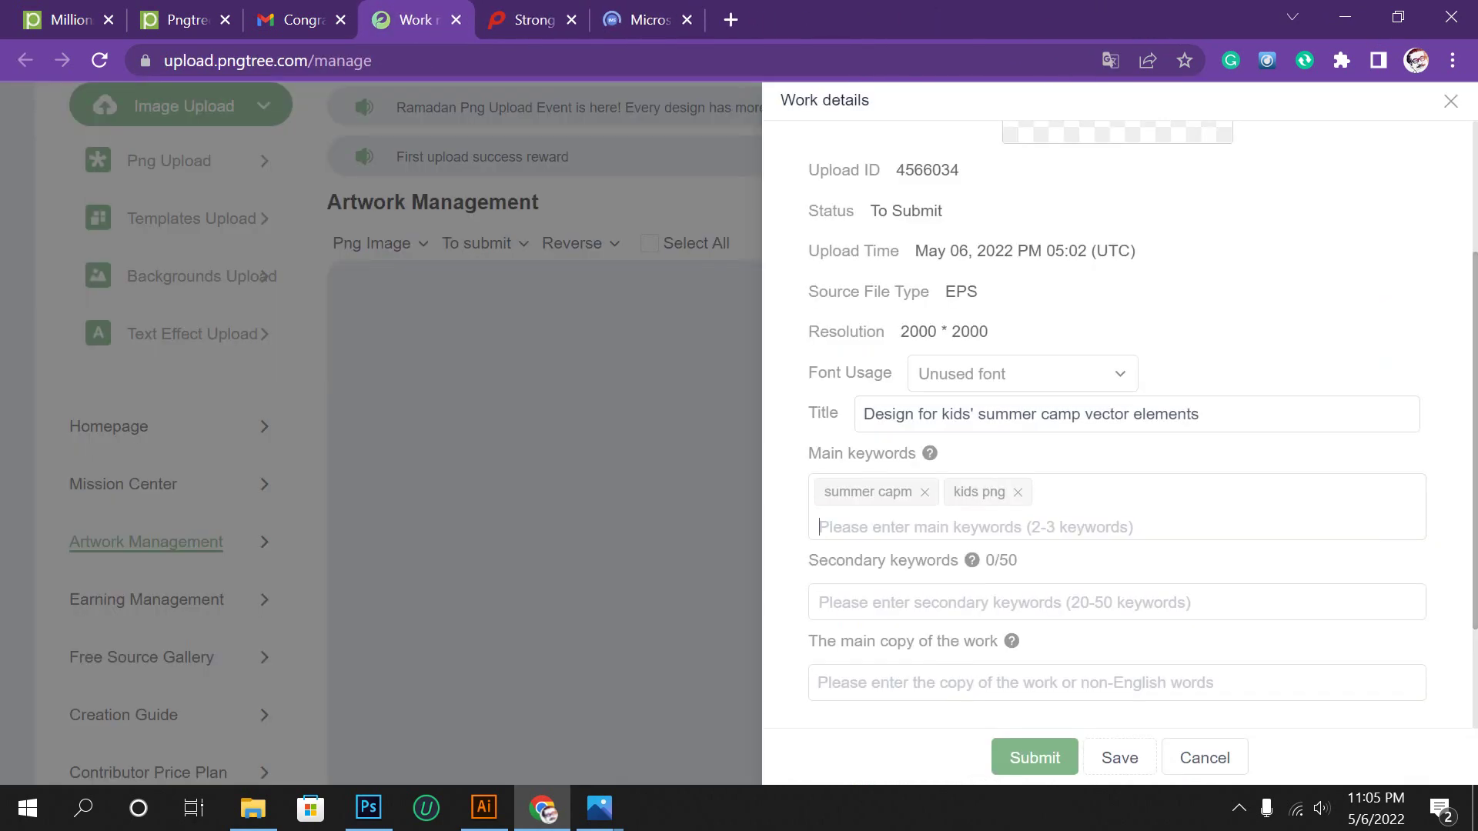
# Check the ImStocker Keyworder address, then return to the Pngtree Work details form.
pyautogui.click(650, 19)
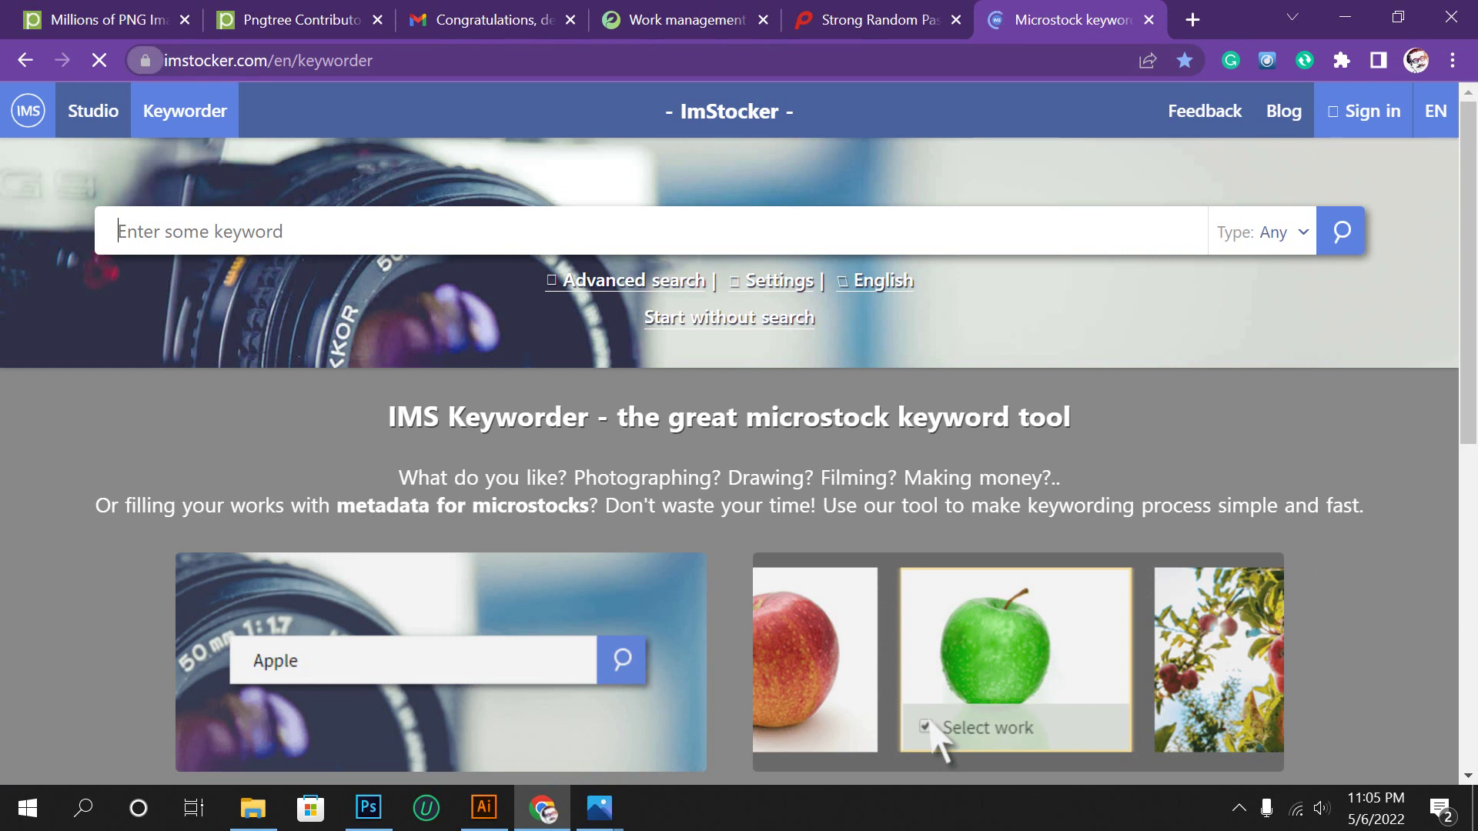
pyautogui.hotkey('ctrl', 'l')
pyautogui.press('End')
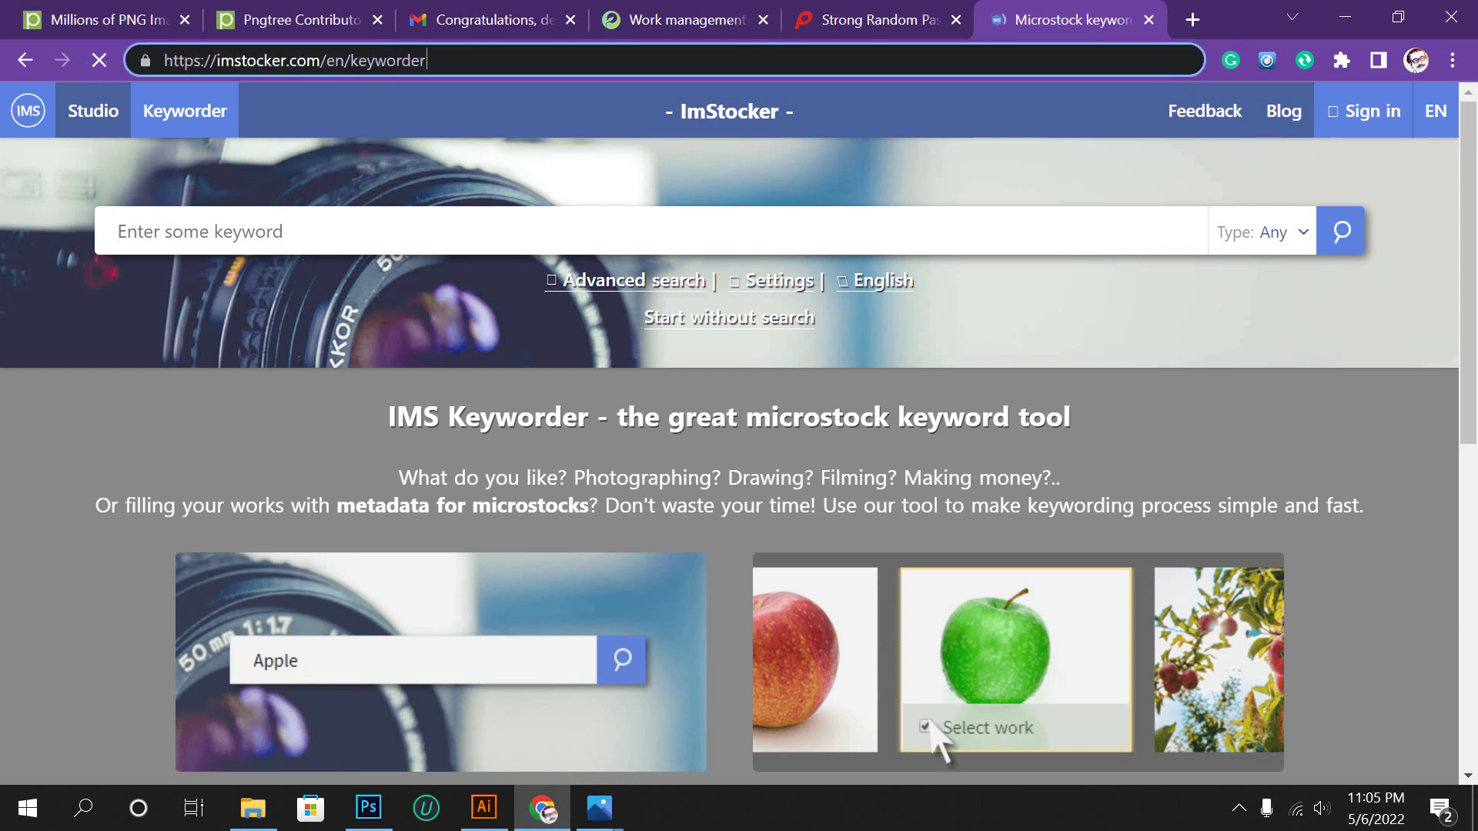
pyautogui.hotkey('shift', 'Left')
pyautogui.hotkey('shift', 'Left')
pyautogui.hotkey('shift', 'Left')
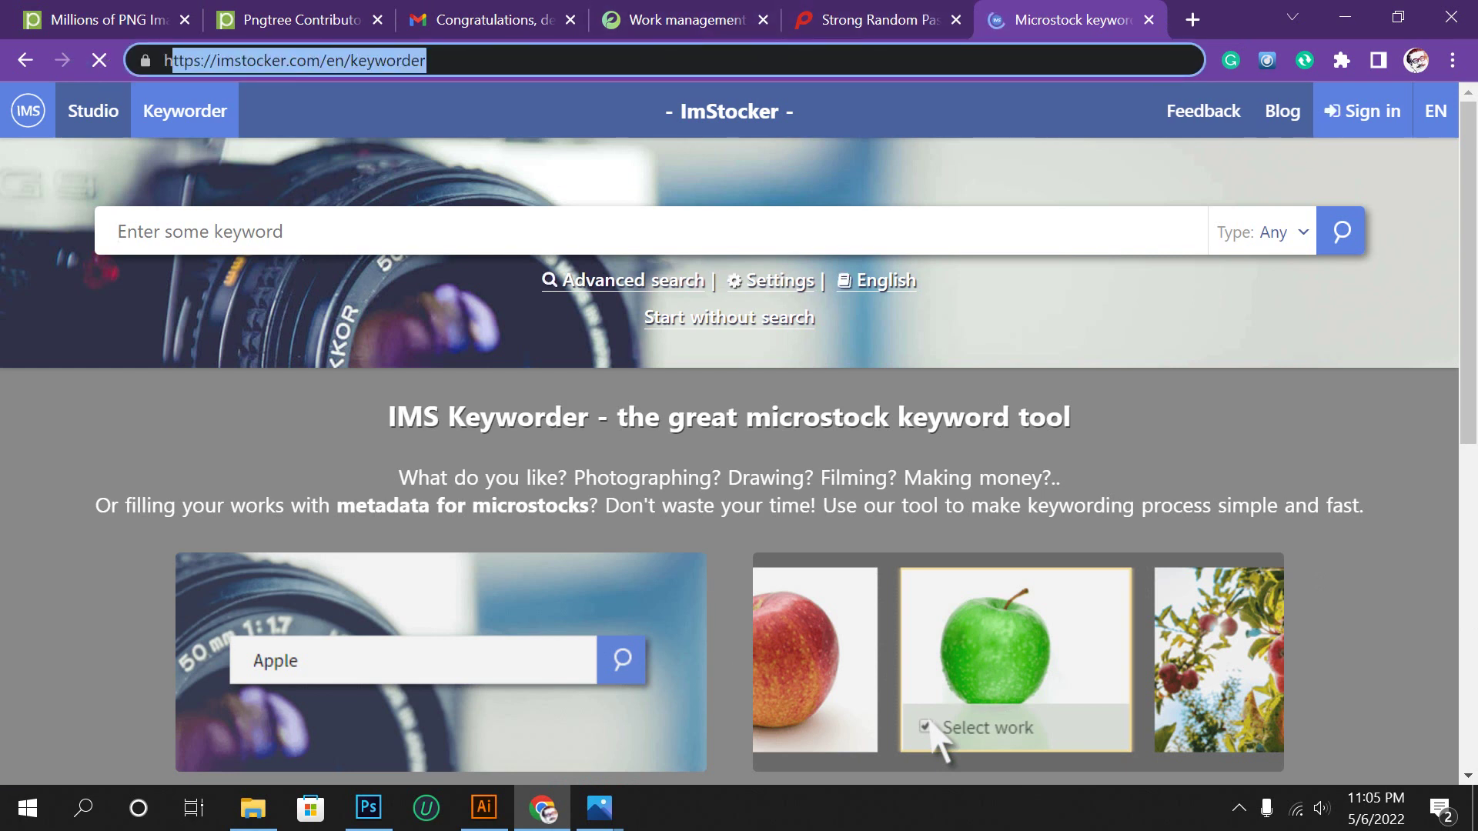
pyautogui.click(677, 20)
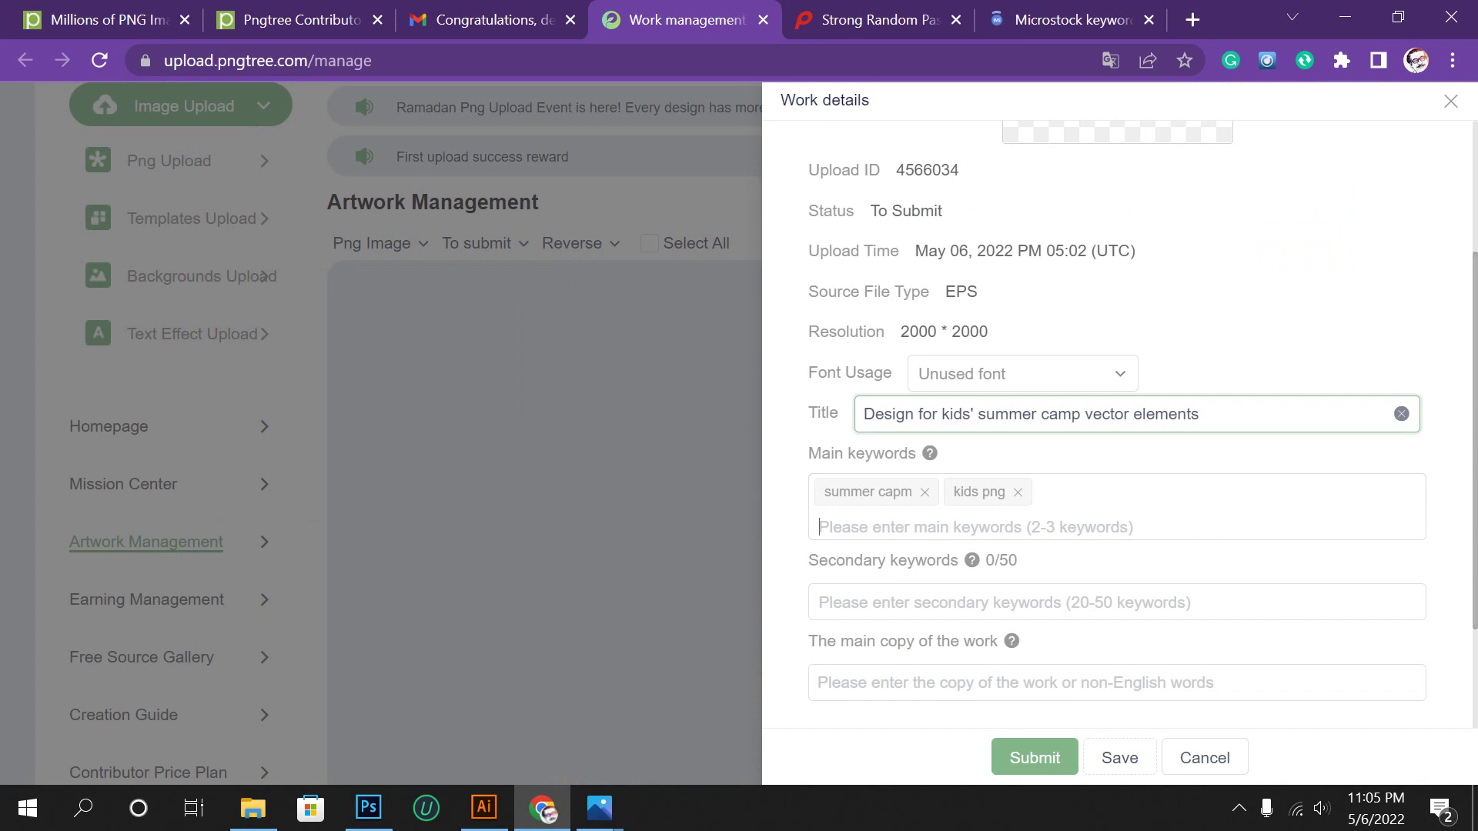
# Search ImStocker Keyworder for the copied title 'Design for kids' summer camp vector elements'.
pyautogui.moveTo(1205, 414); pyautogui.dragTo(862, 414)
pyautogui.hotkey('ctrl', 'c')
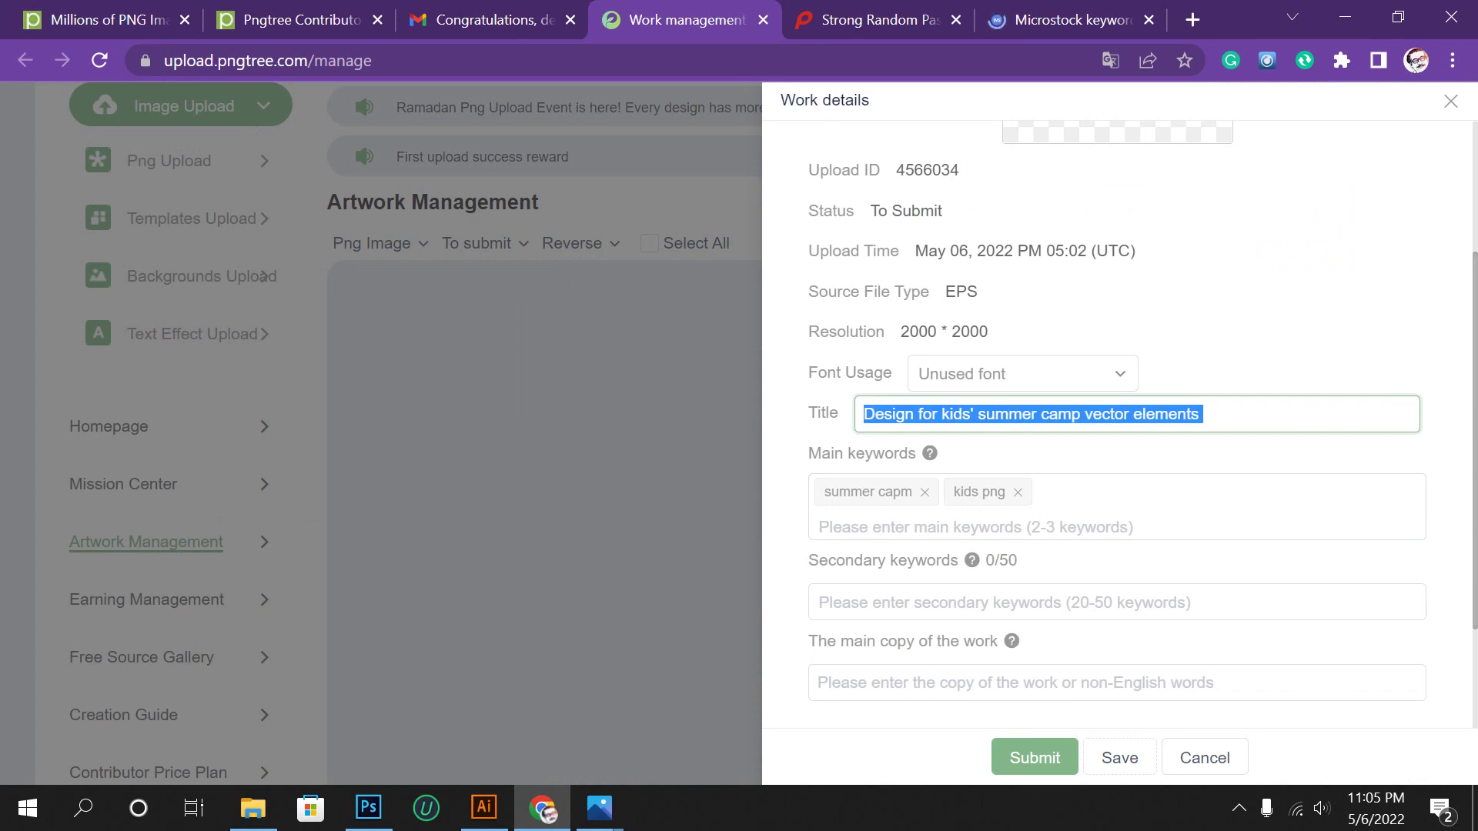
pyautogui.click(1070, 20)
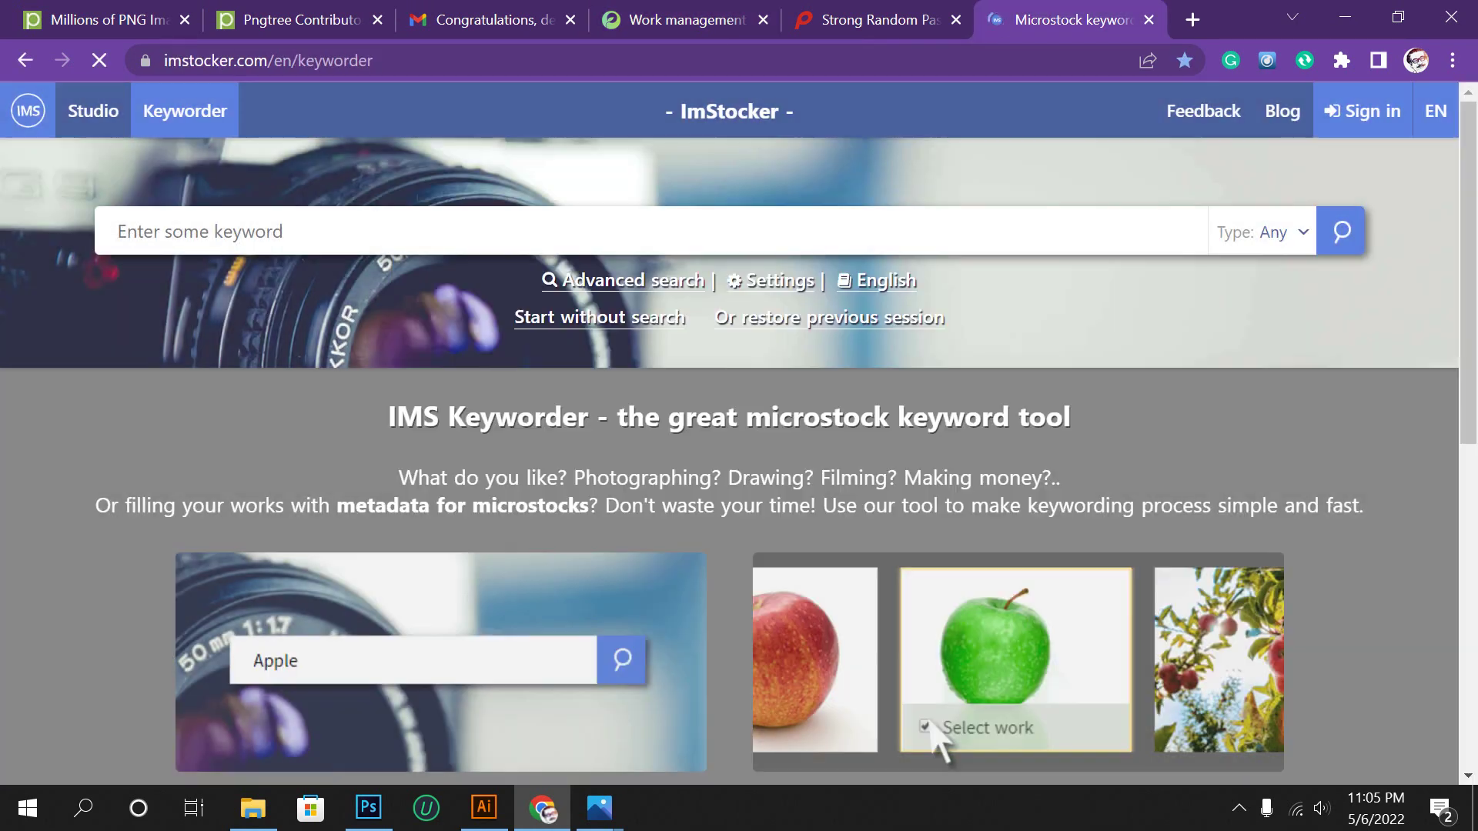
pyautogui.hotkey('ctrl', 'v')
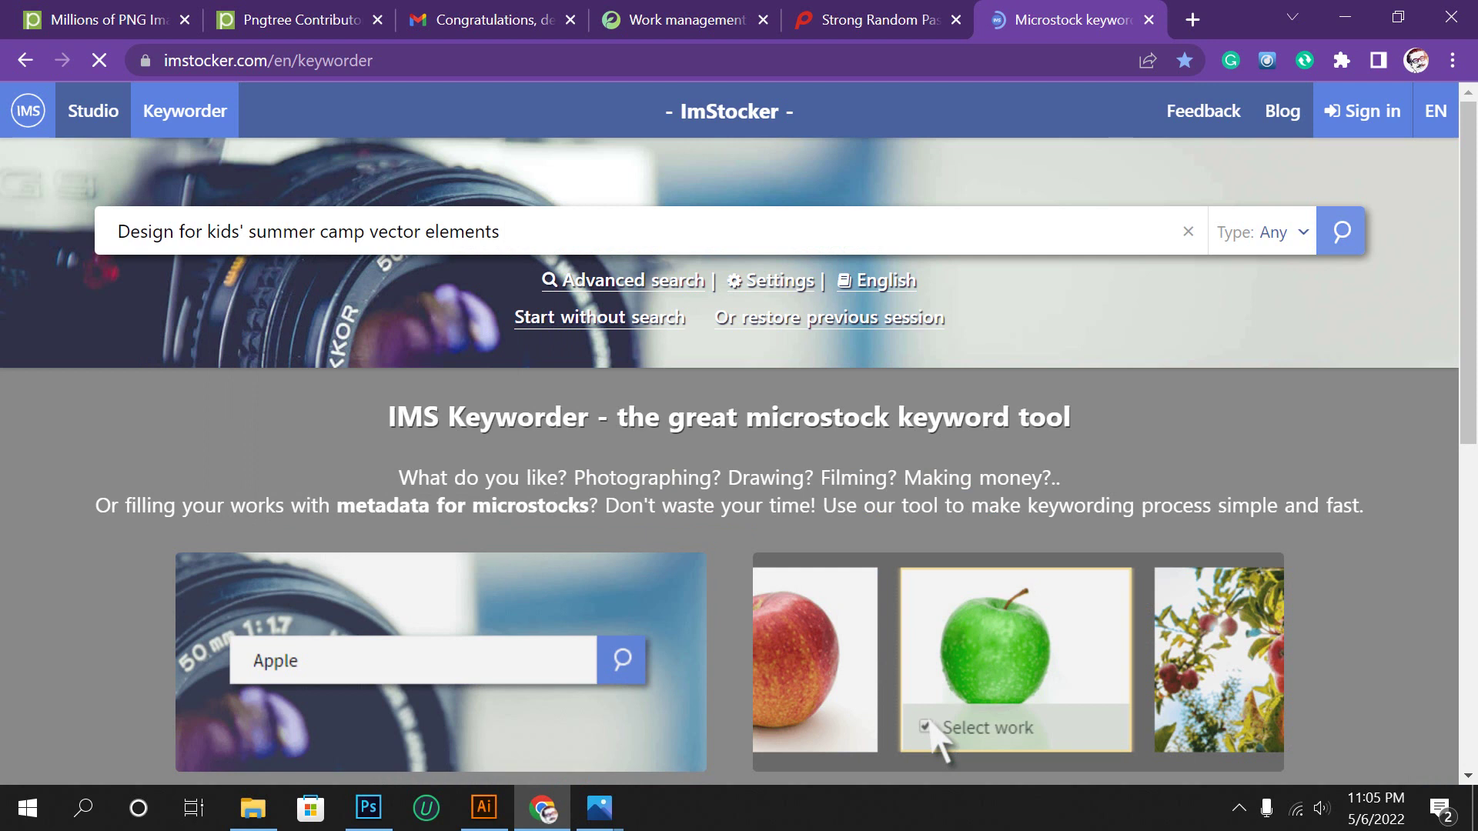
pyautogui.press('Return')
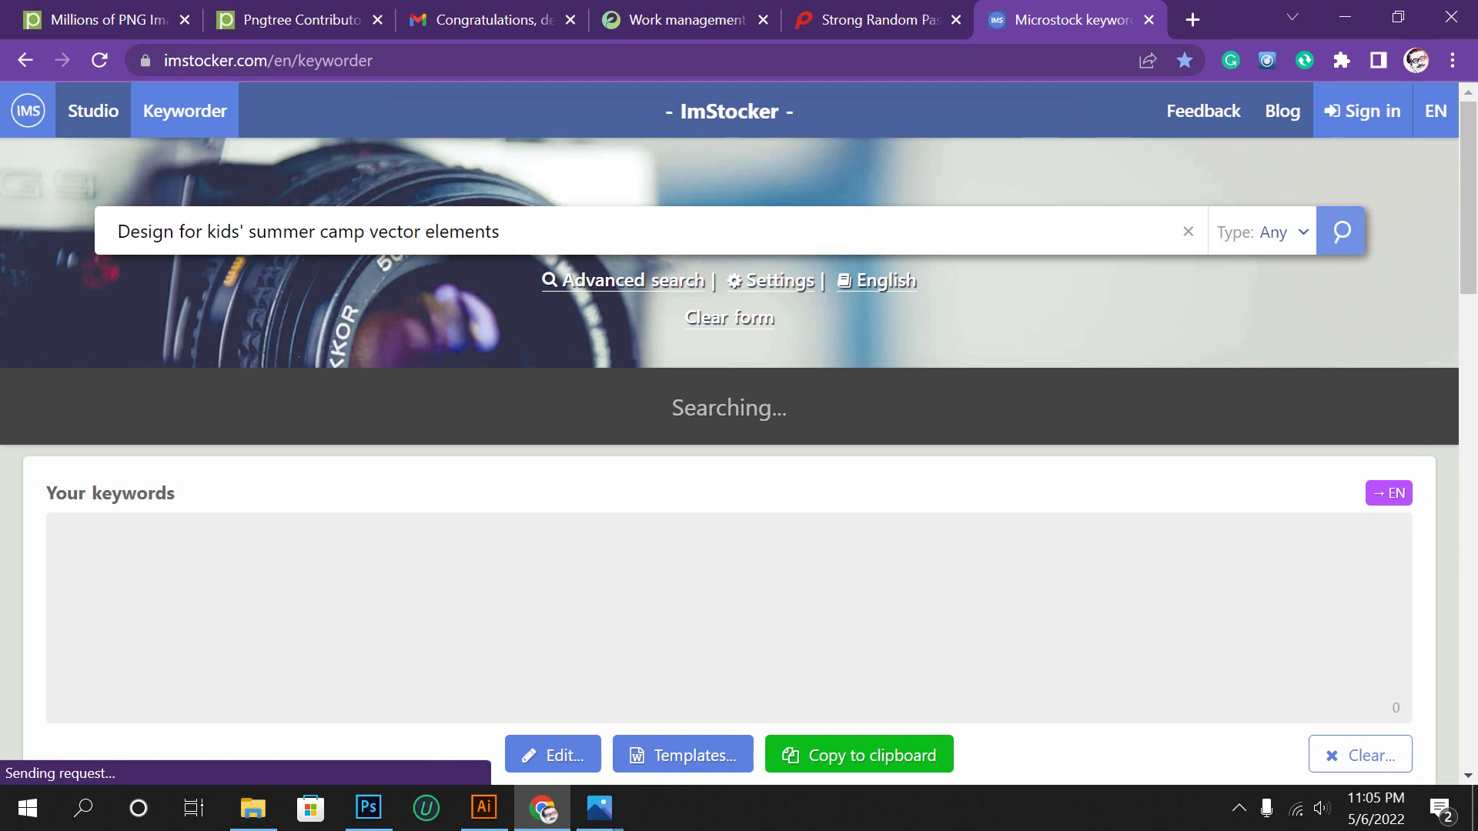
# Scroll the Keyworder page and open the Advanced search options.
pyautogui.scroll(-10, 730, 462)
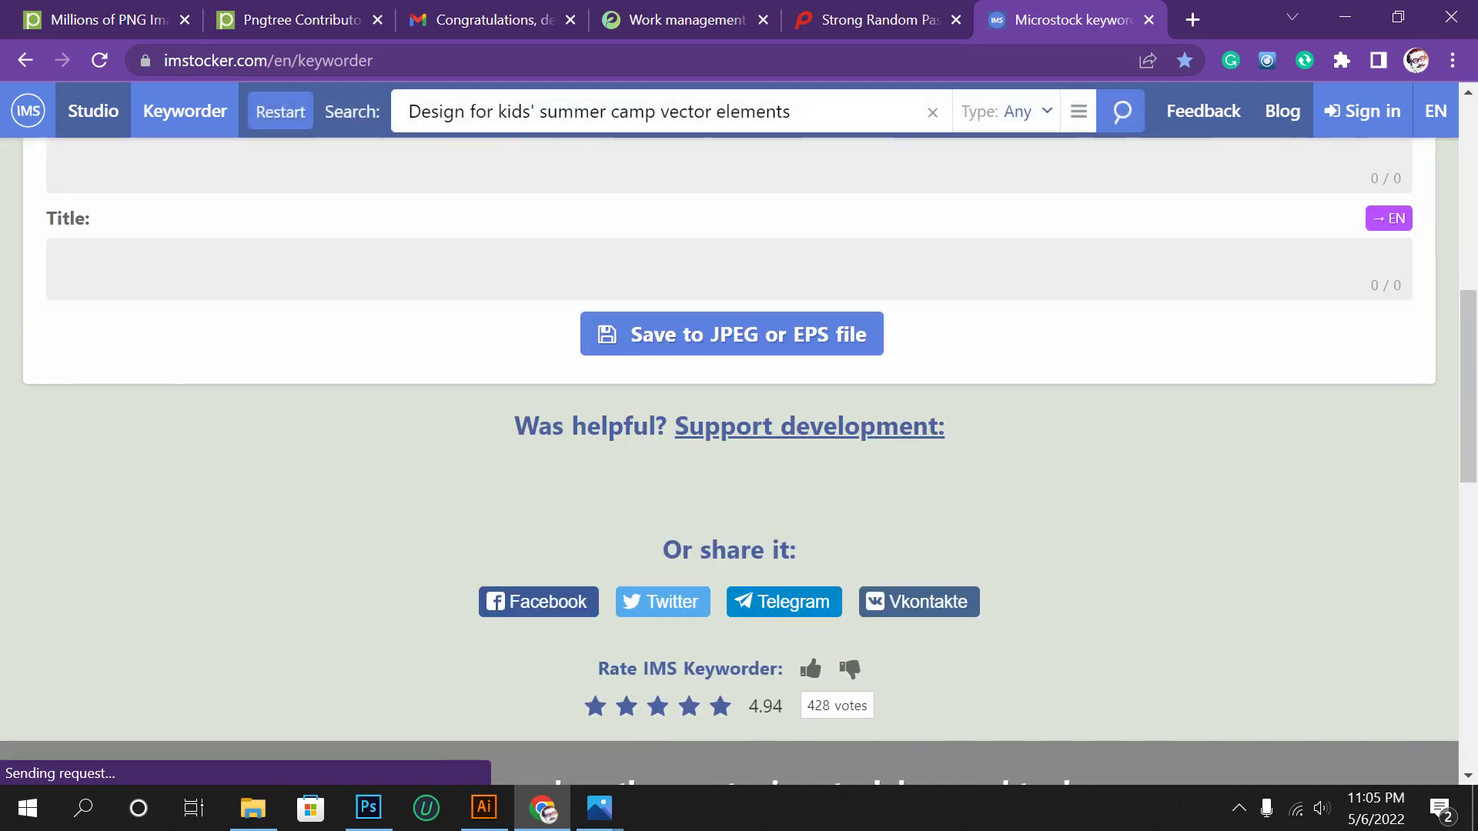
pyautogui.scroll(6, 729, 462)
pyautogui.scroll(2, 730, 462)
pyautogui.scroll(1, 730, 462)
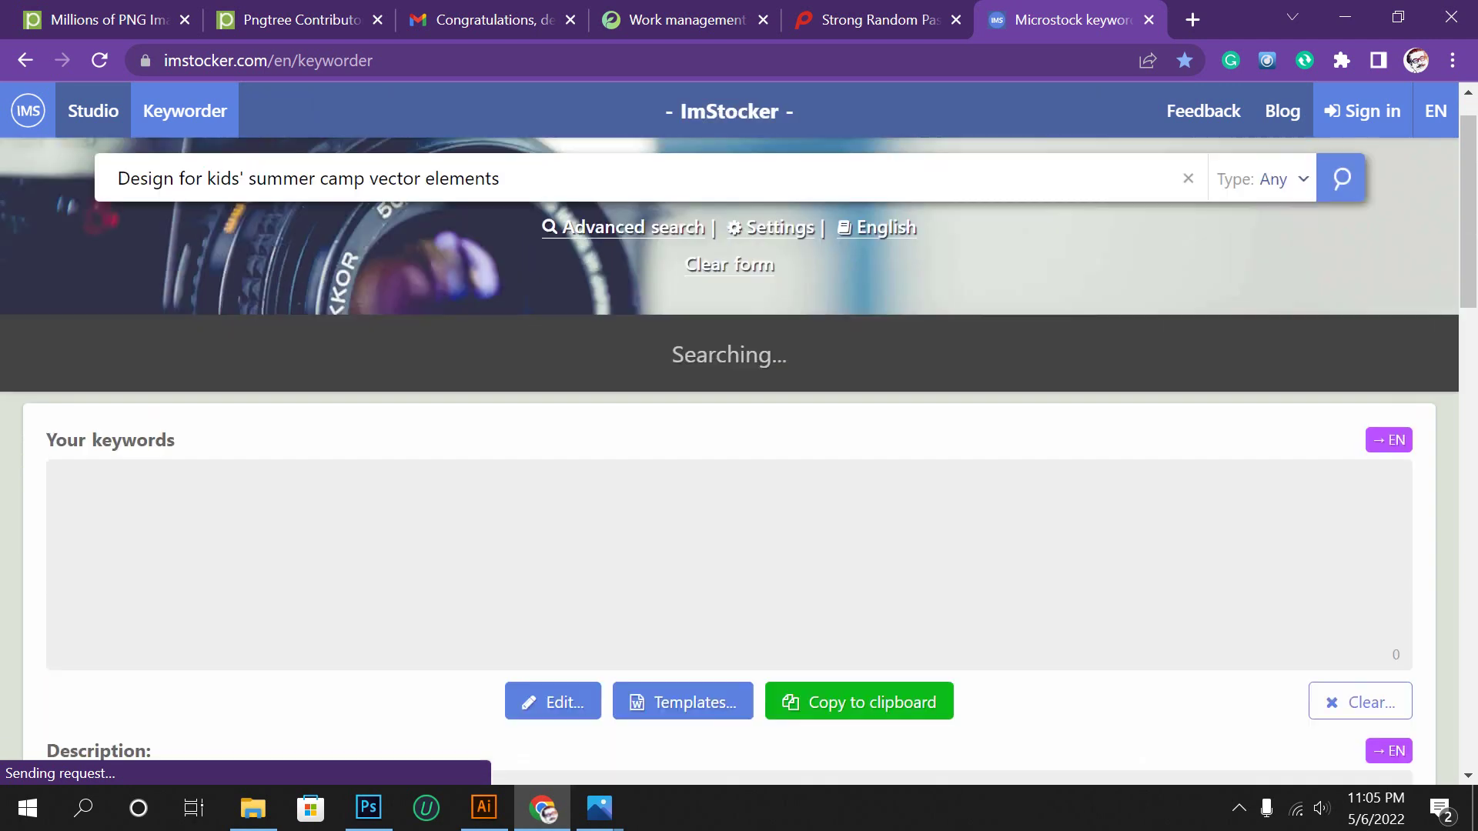
pyautogui.scroll(1, 729, 462)
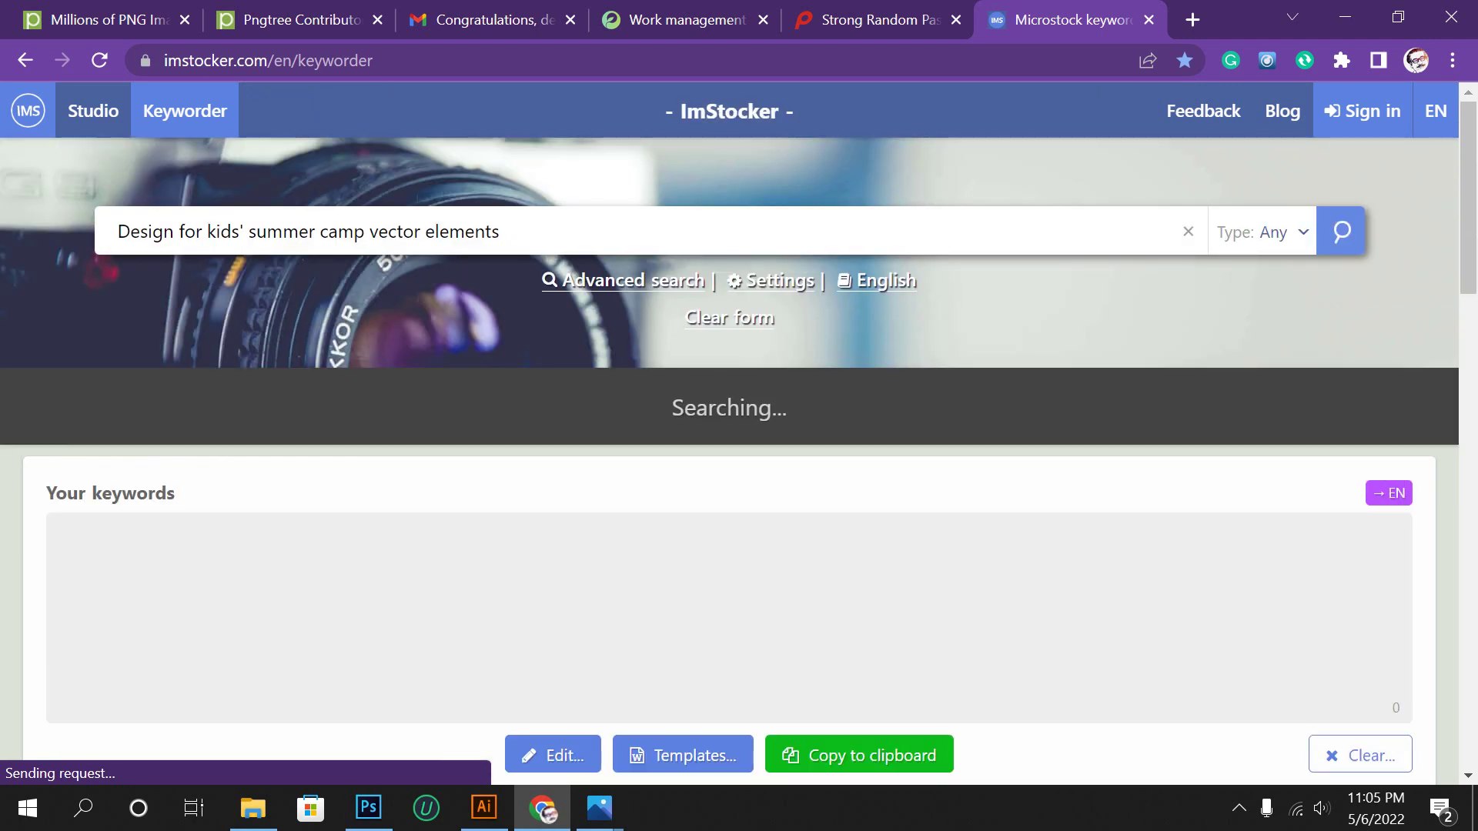
pyautogui.scroll(-10, 729, 462)
pyautogui.scroll(3, 730, 462)
pyautogui.scroll(1, 729, 461)
pyautogui.scroll(1, 729, 461)
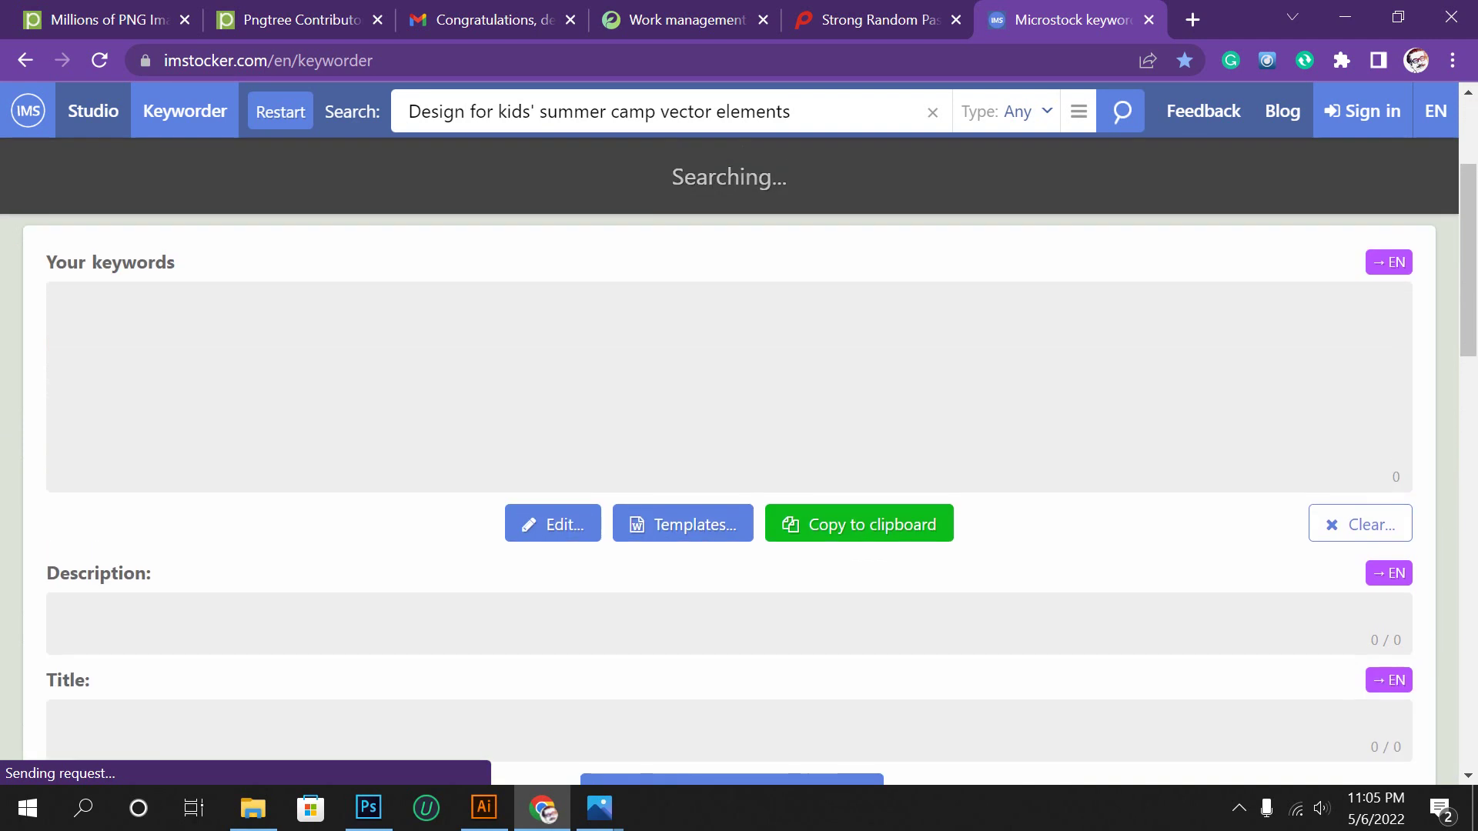
pyautogui.scroll(1, 729, 461)
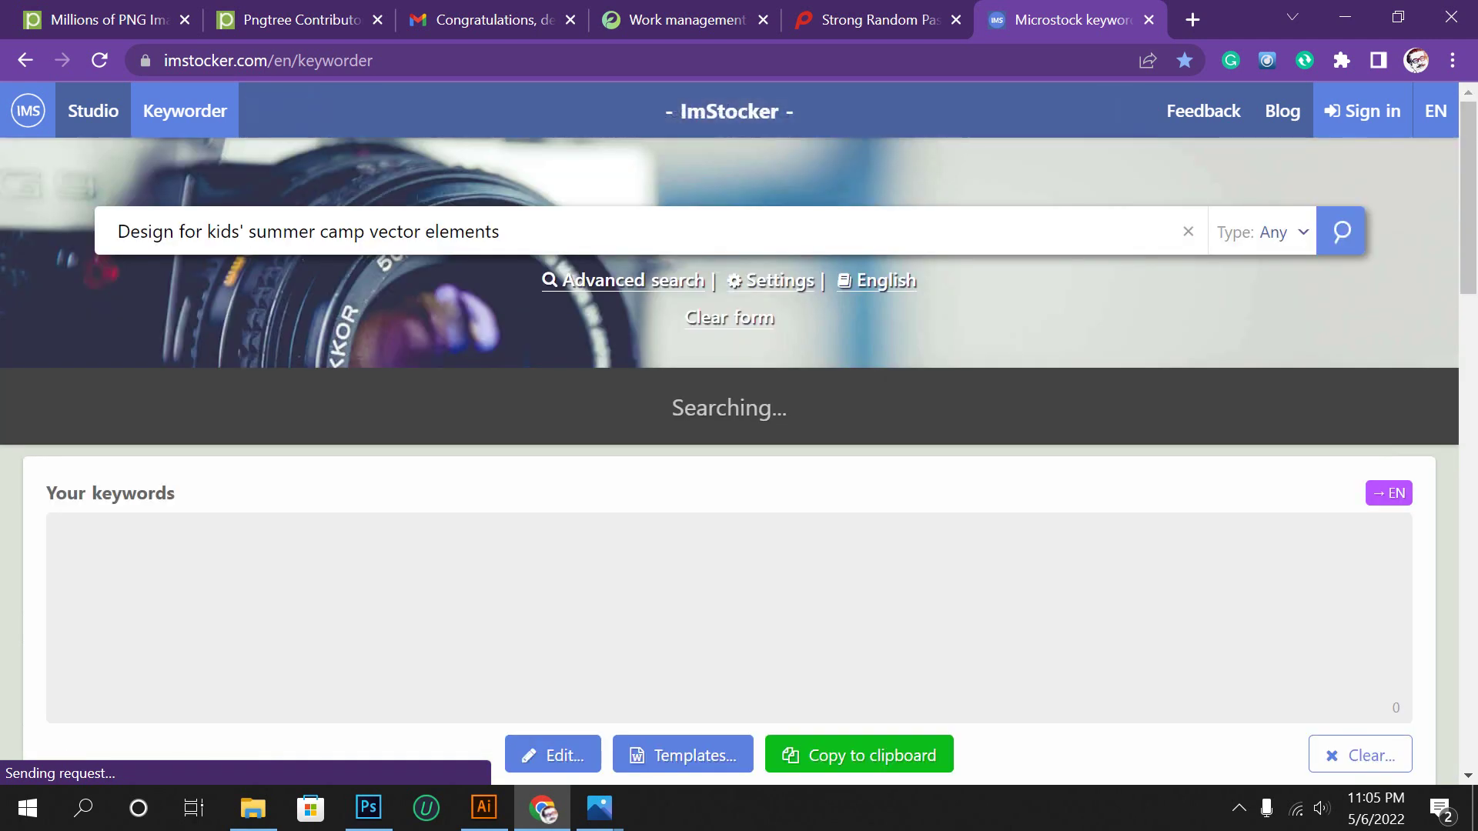
pyautogui.scroll(2, 730, 462)
pyautogui.click(633, 281)
pyautogui.scroll(3, 739, 416)
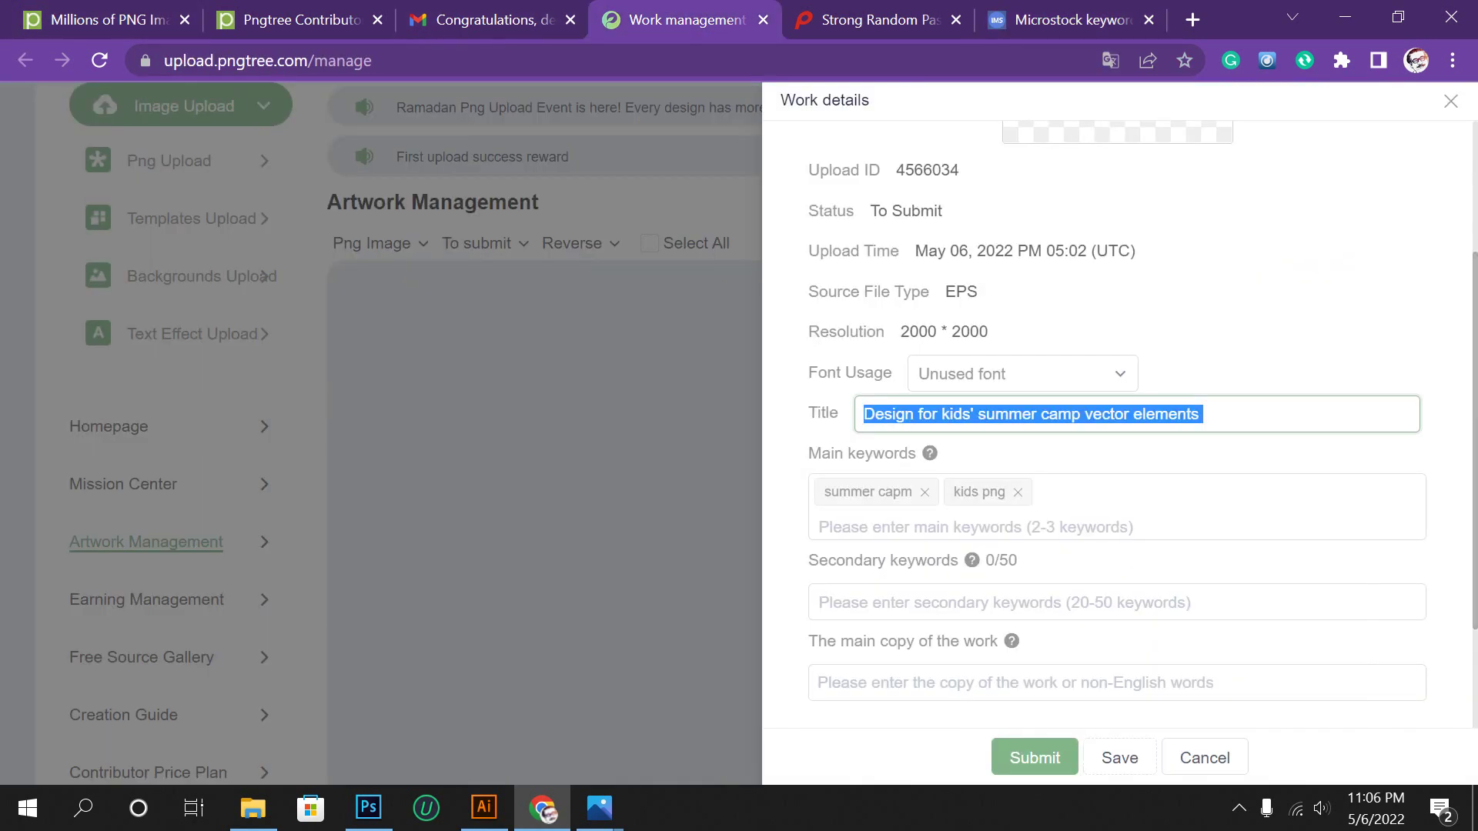
# Add 'summer camp' and 'back to school' as secondary keywords in Pngtree.
pyautogui.click(677, 19)
pyautogui.click(819, 603)
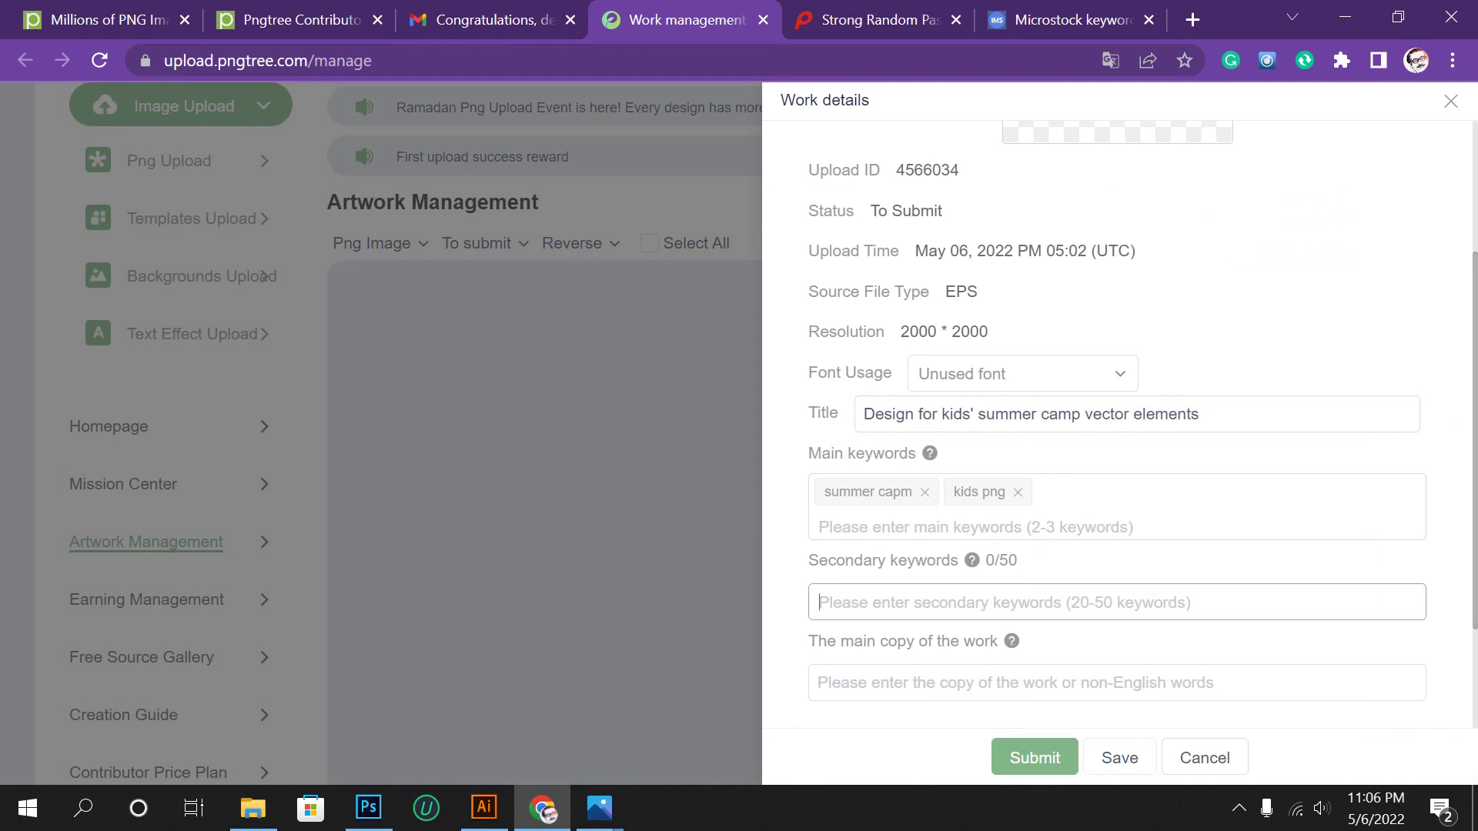
pyautogui.write('su')
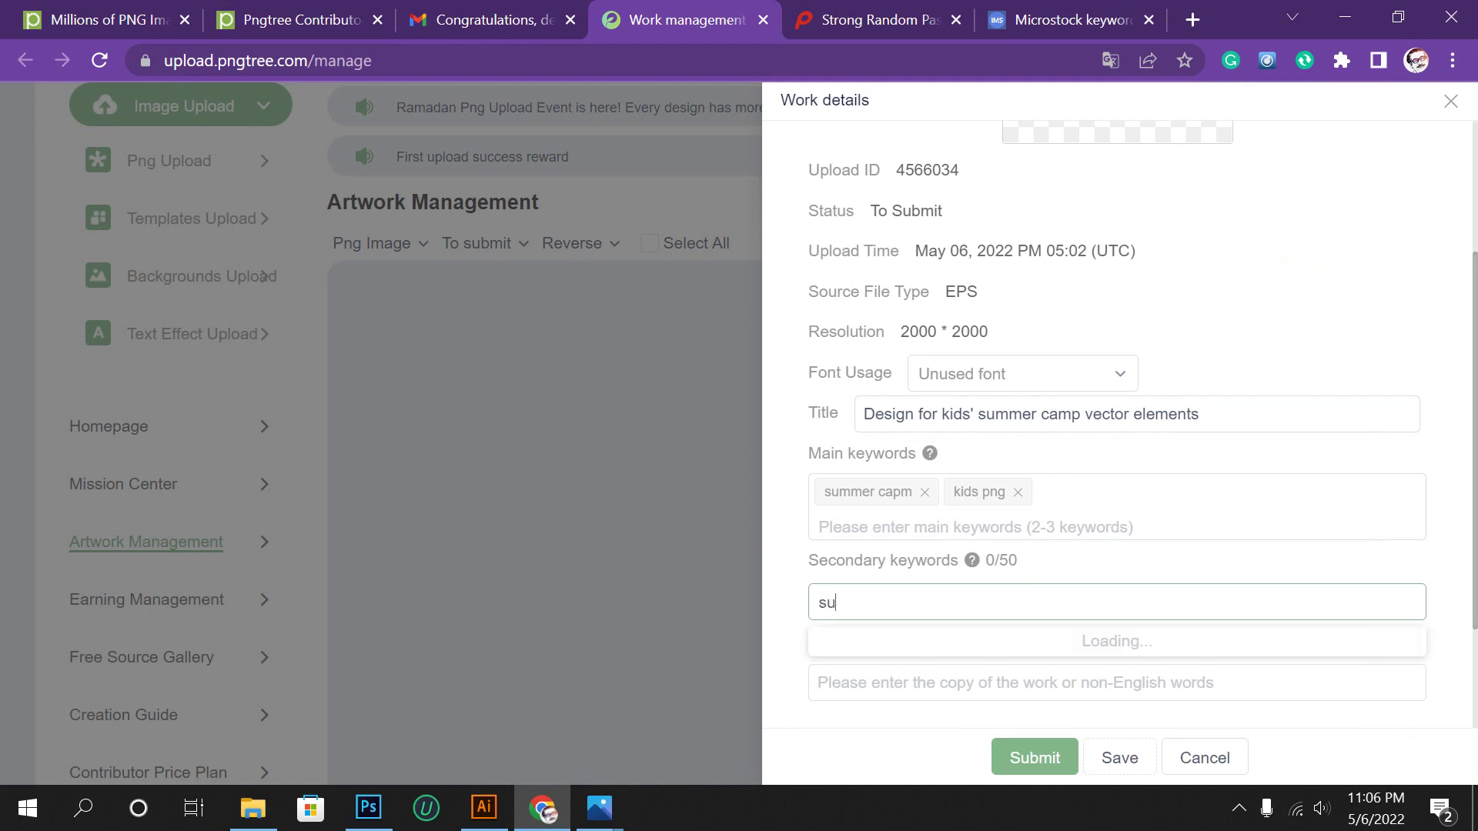
pyautogui.write('mmer c')
pyautogui.write('amp')
pyautogui.scroll(-2, 1116, 423)
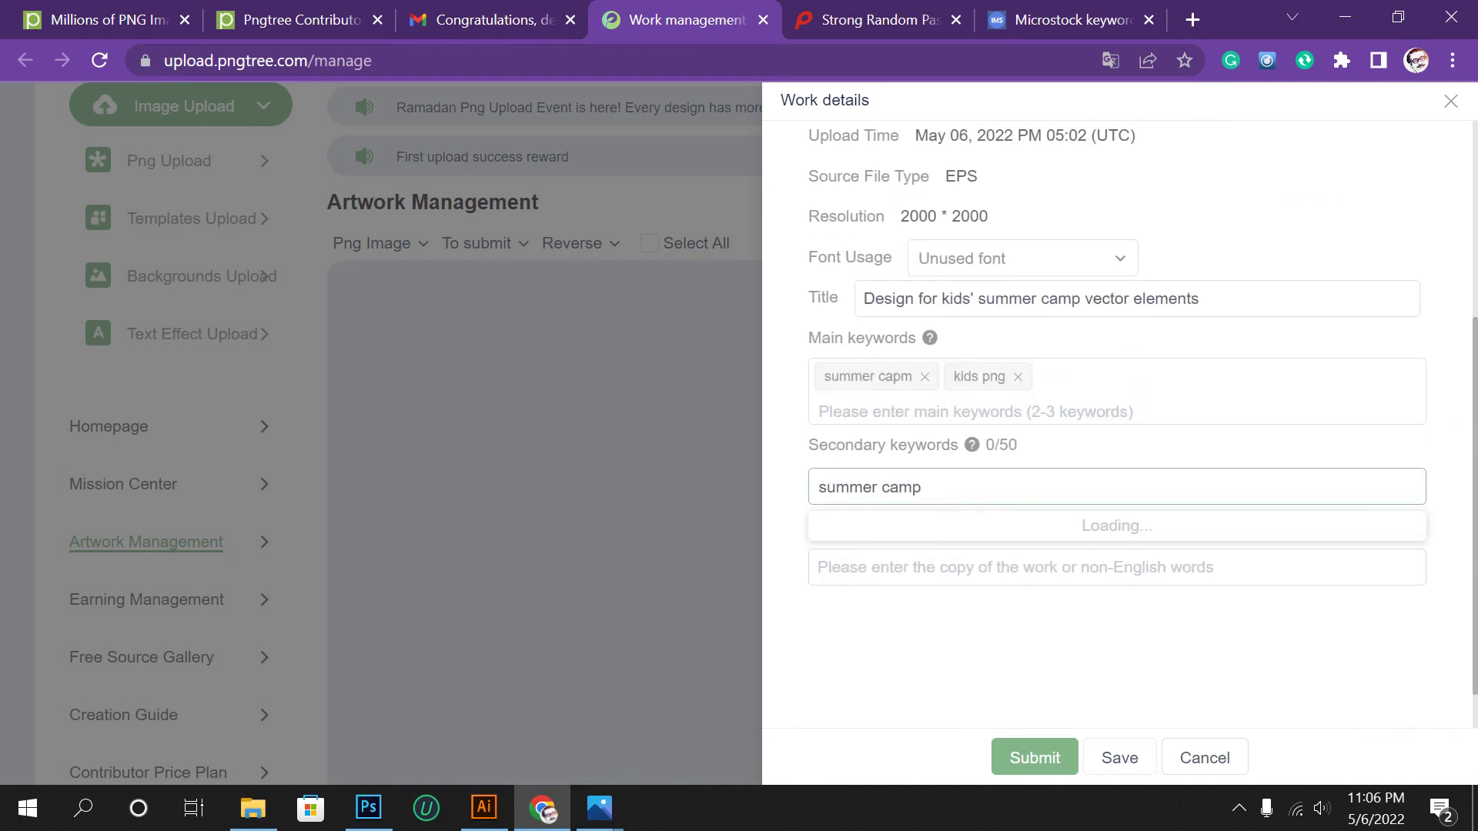
pyautogui.press('Return')
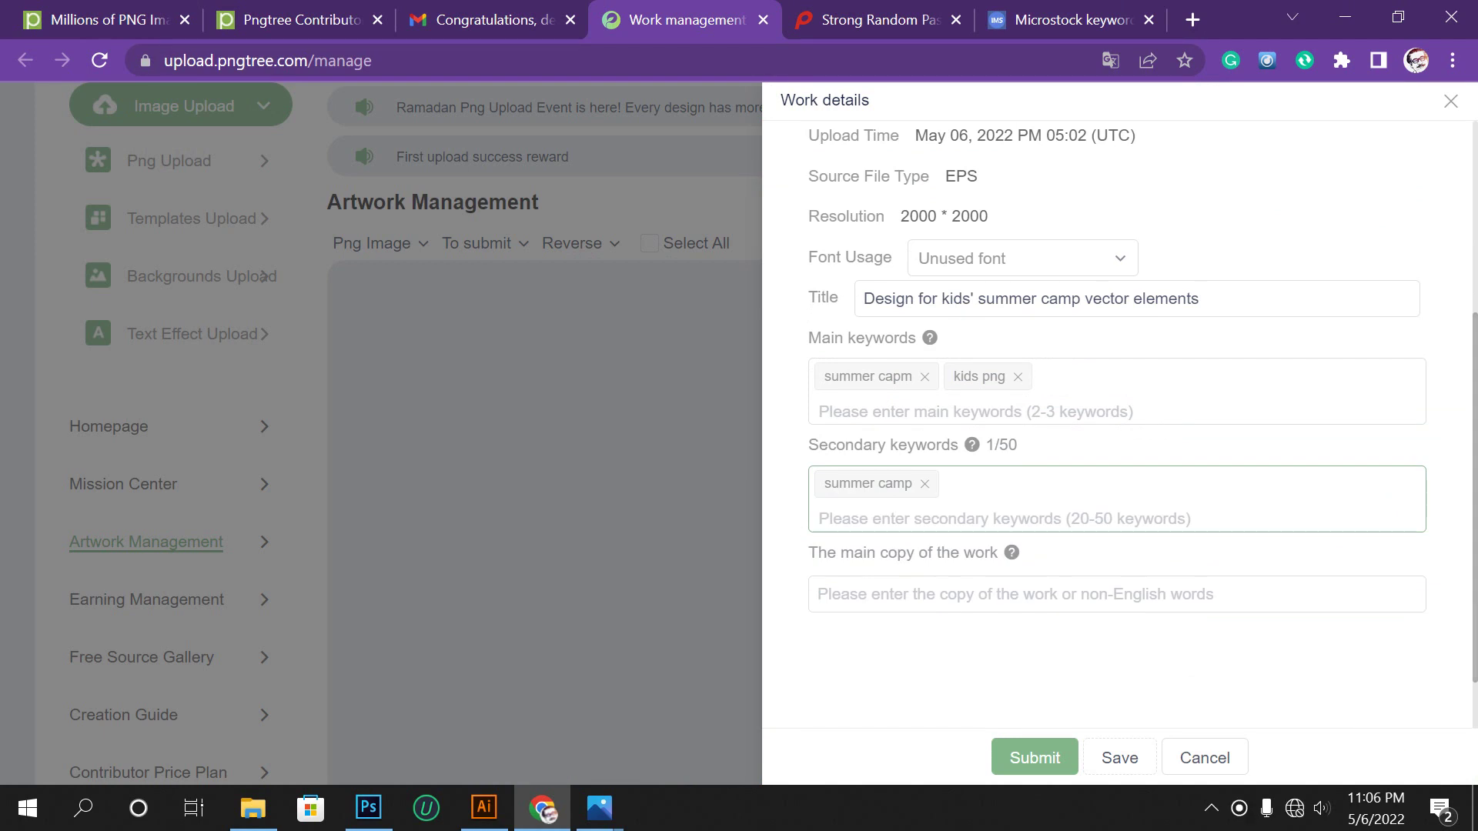
pyautogui.write('back')
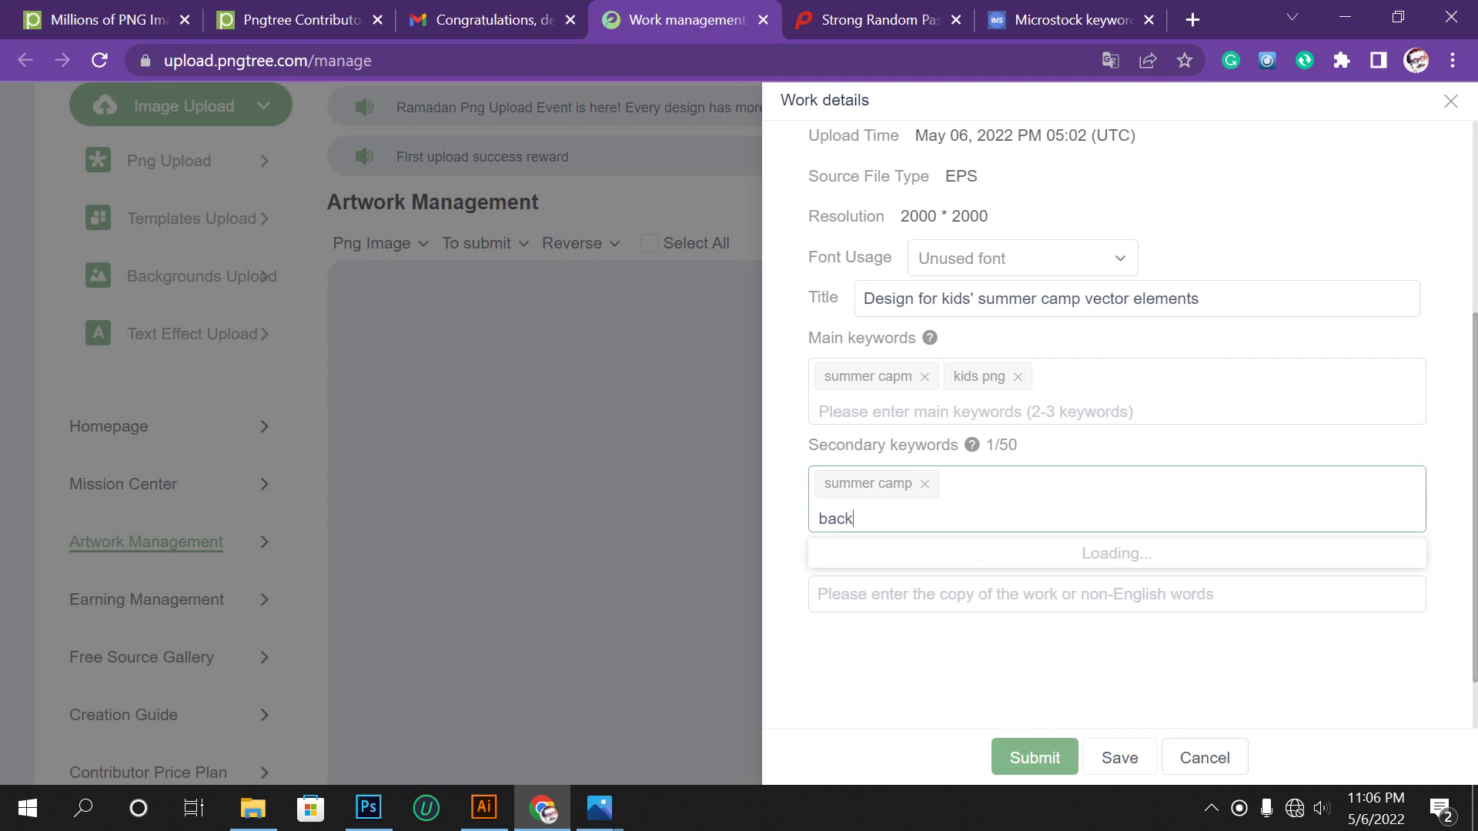
pyautogui.write(' to s')
pyautogui.write('choo')
pyautogui.write('l')
pyautogui.press('Return')
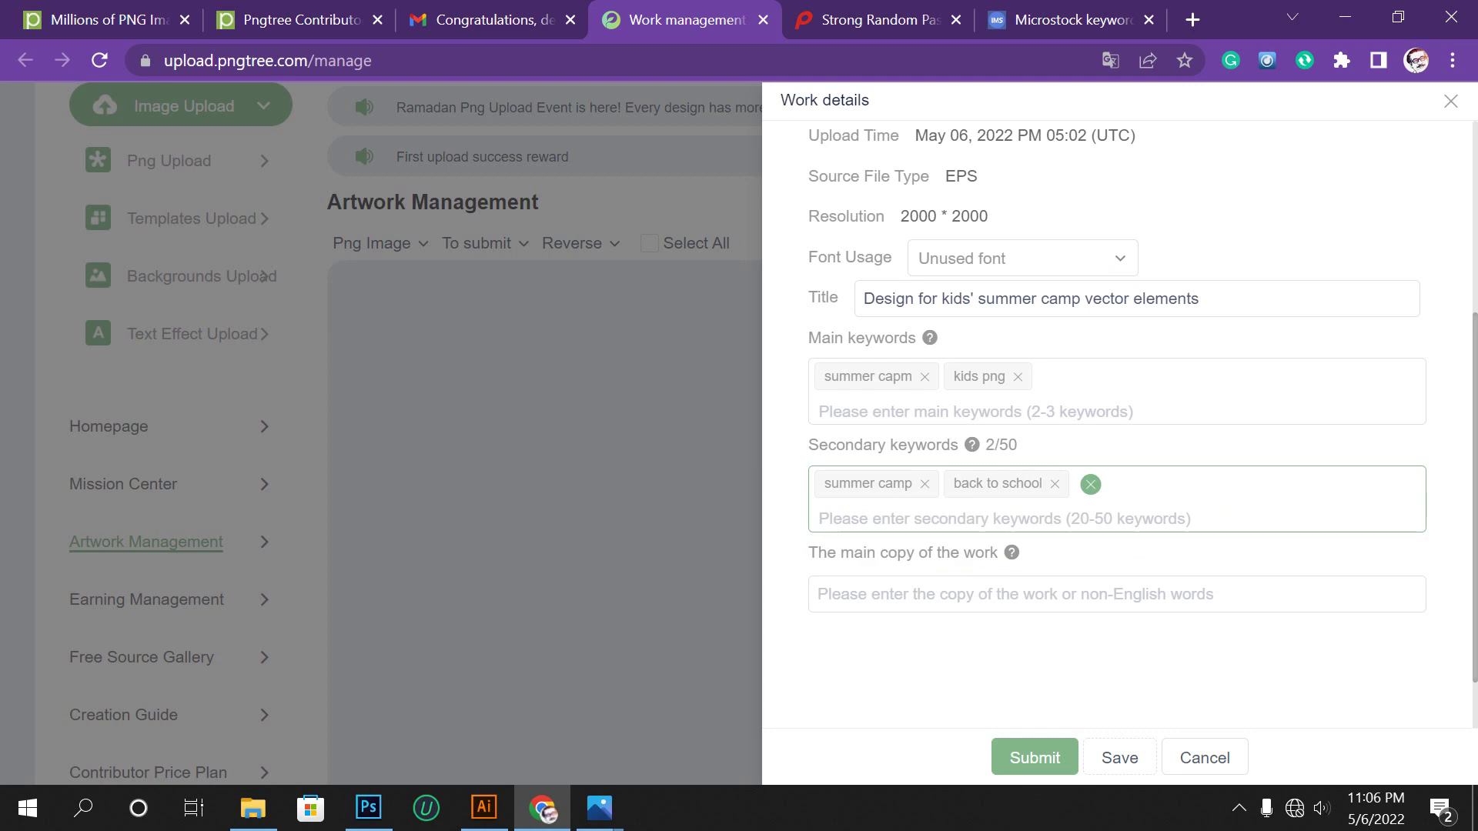
# Try saving the Pngtree work details, then paste the title into ImStocker's keyword search.
pyautogui.click(1238, 807)
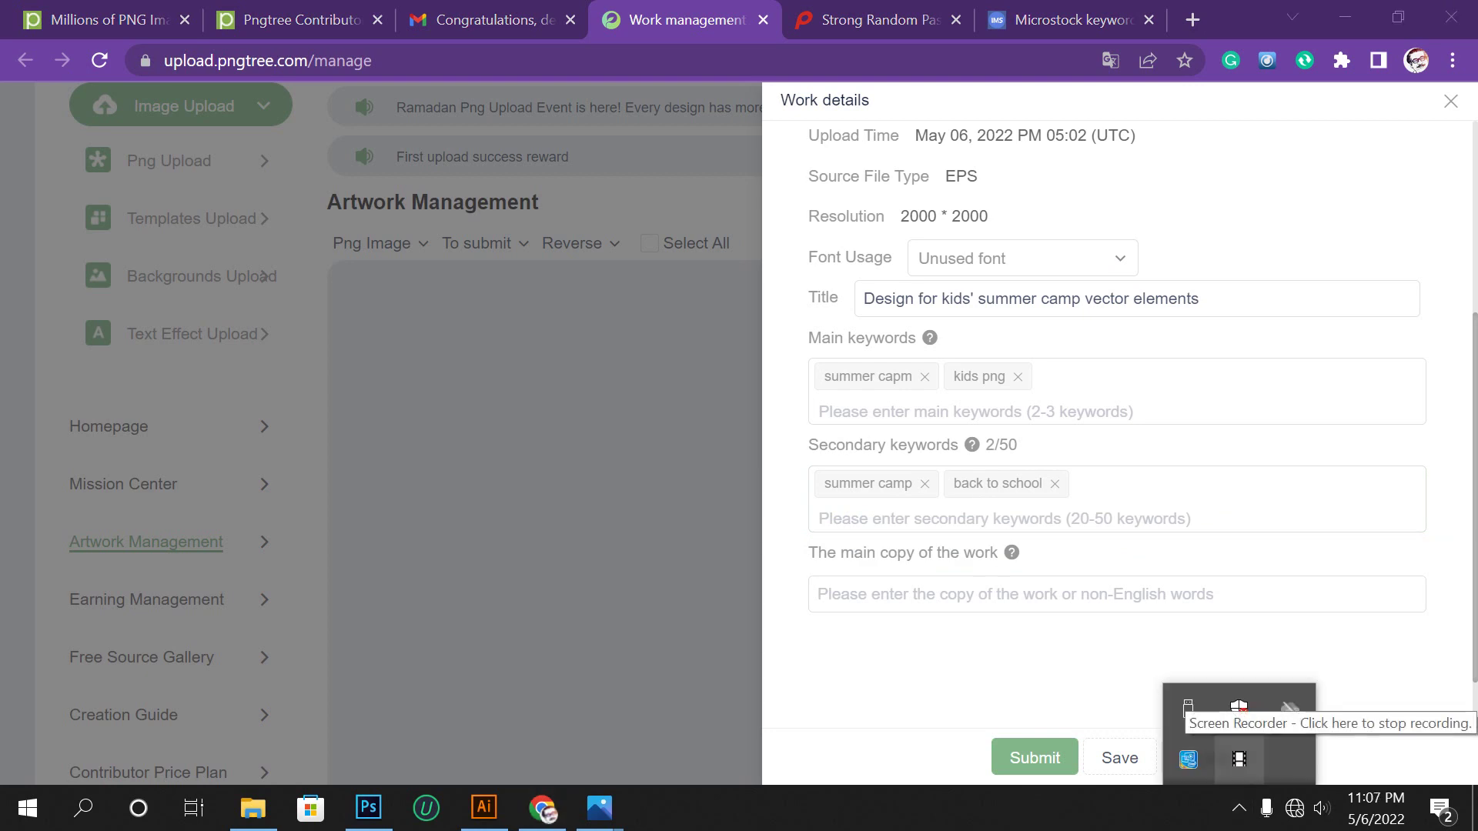
pyautogui.click(1238, 758)
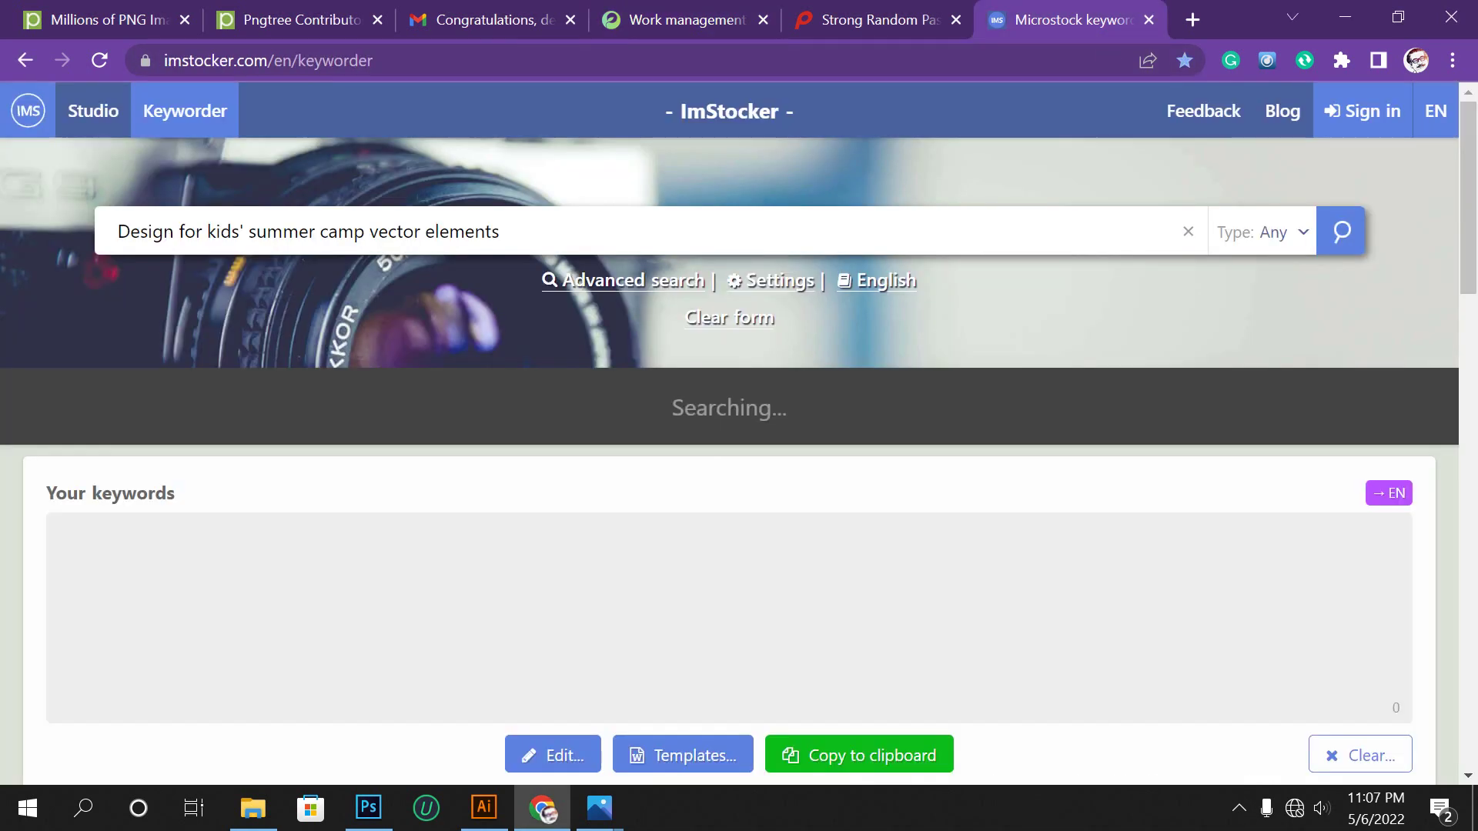
pyautogui.click(1070, 19)
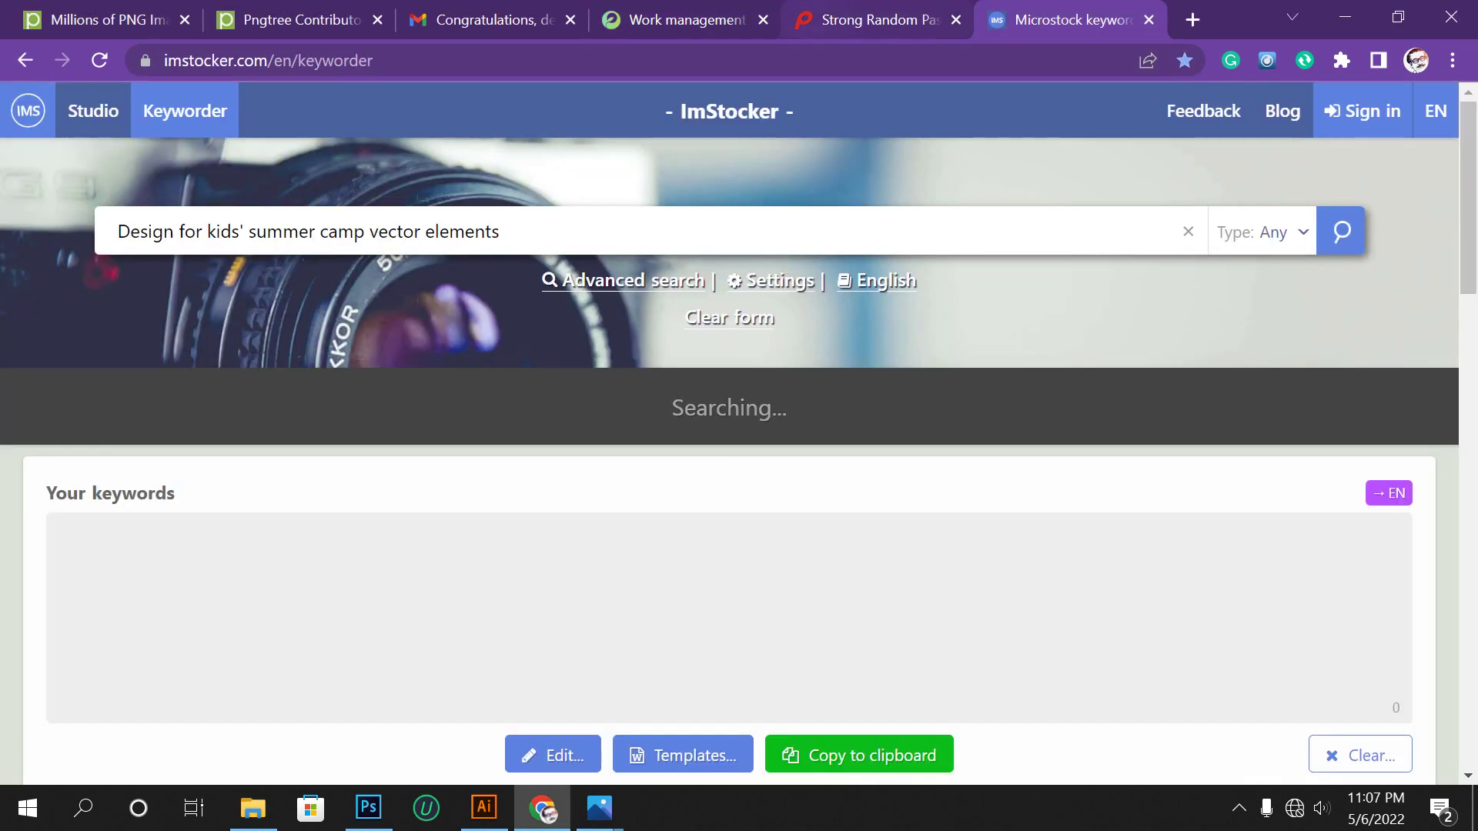
pyautogui.click(677, 20)
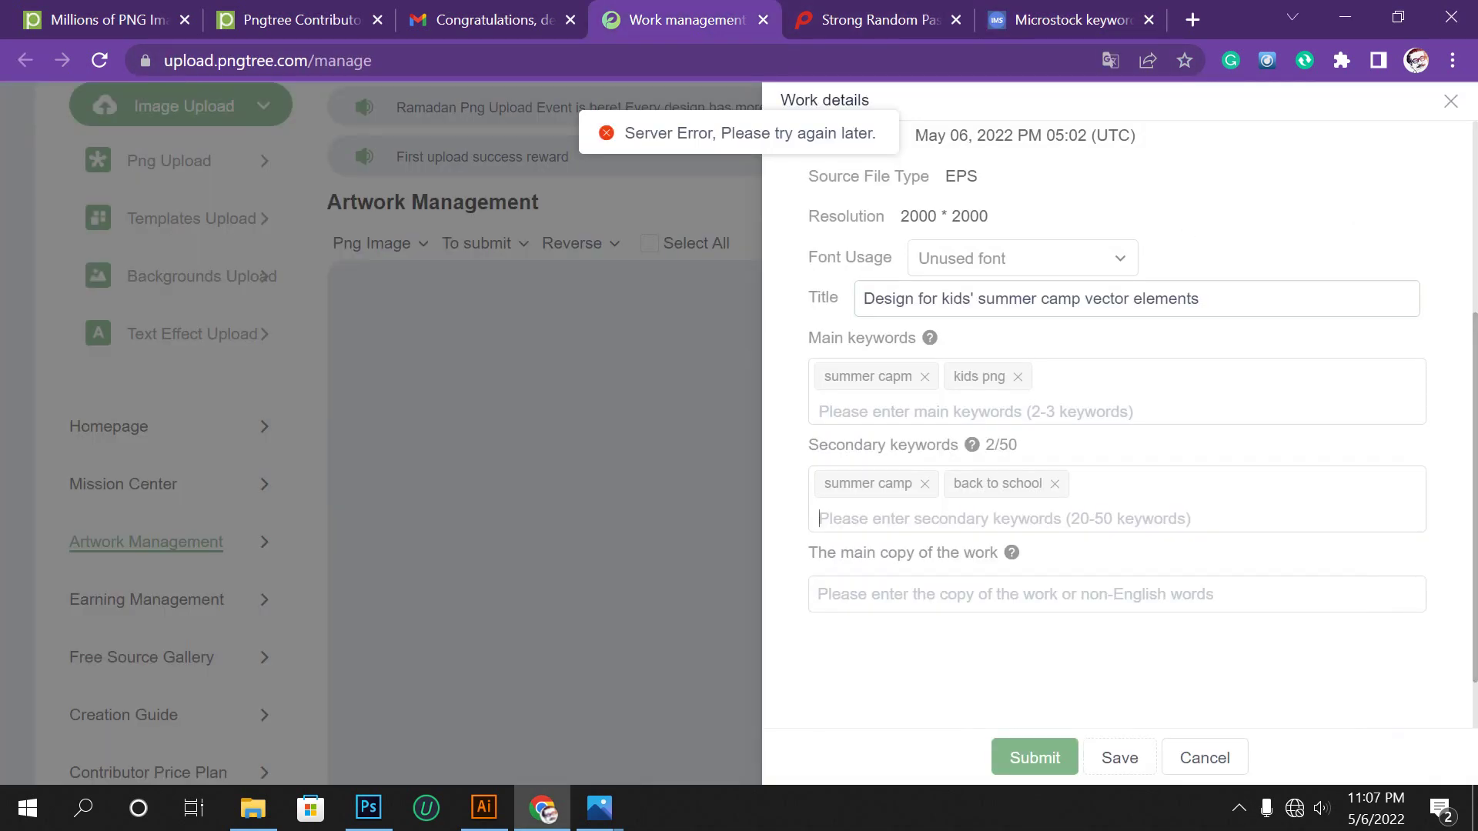
pyautogui.click(1120, 758)
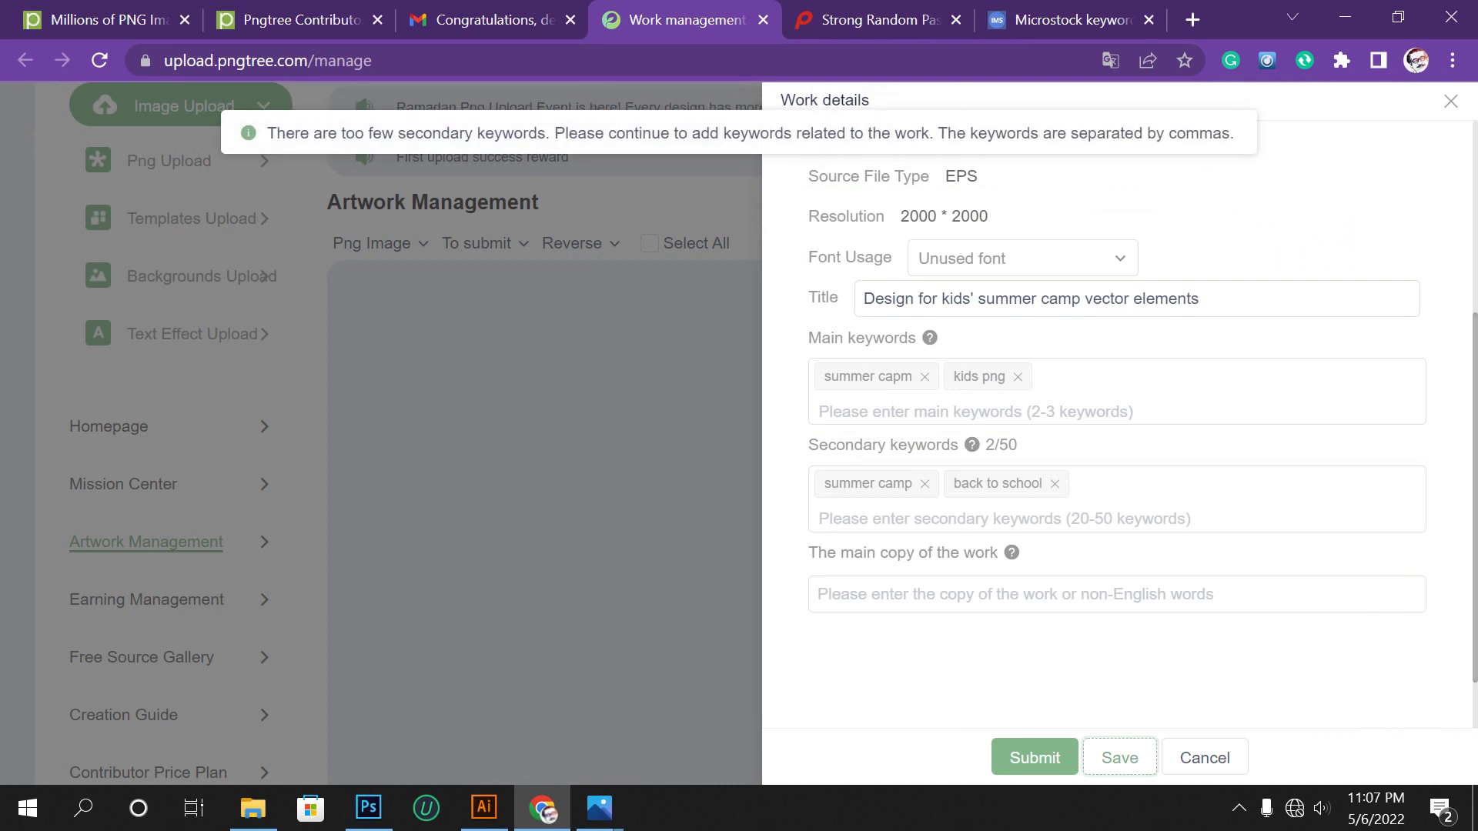
pyautogui.click(1089, 493)
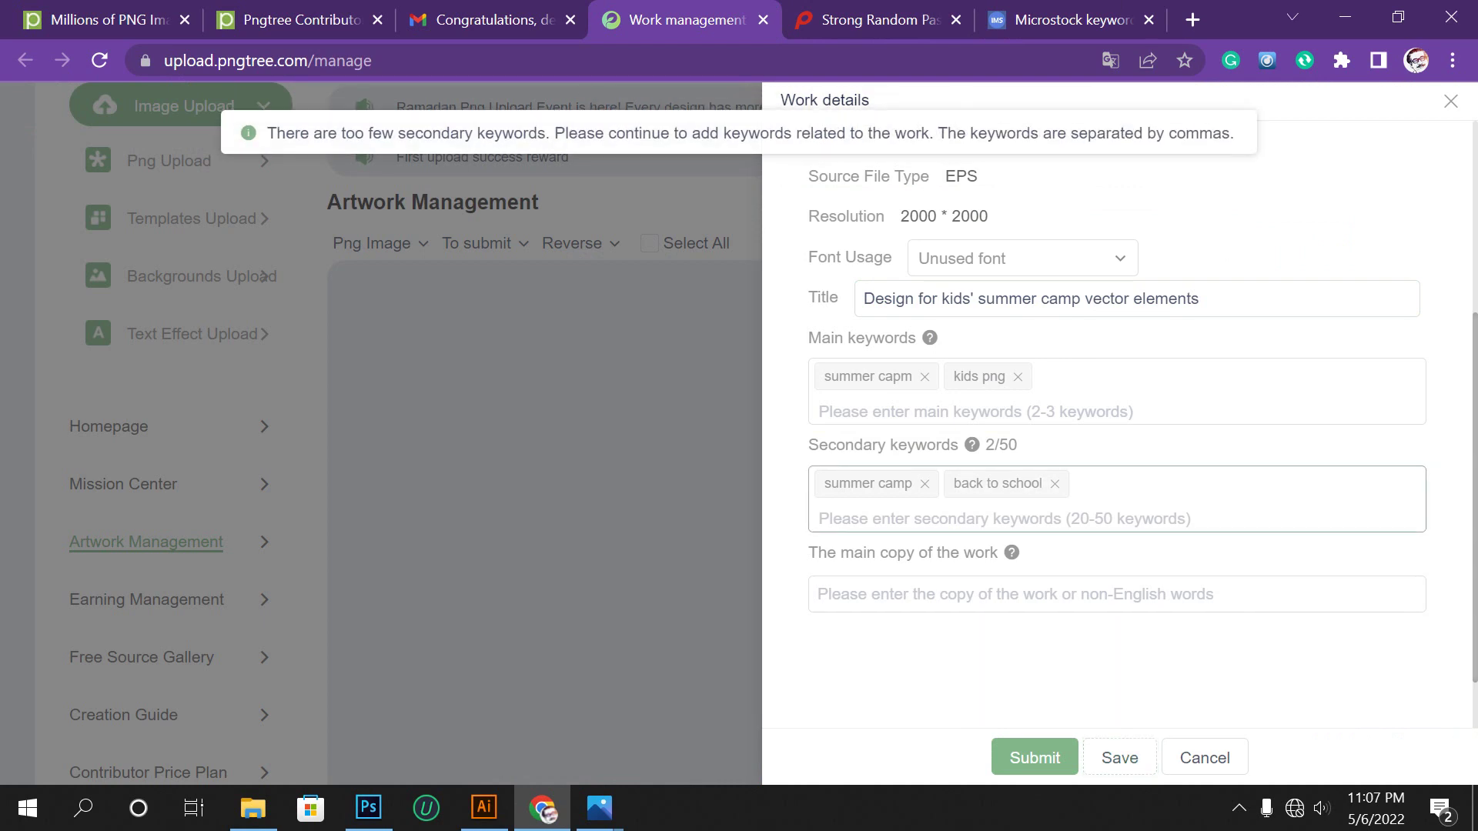
pyautogui.scroll(3, 1116, 424)
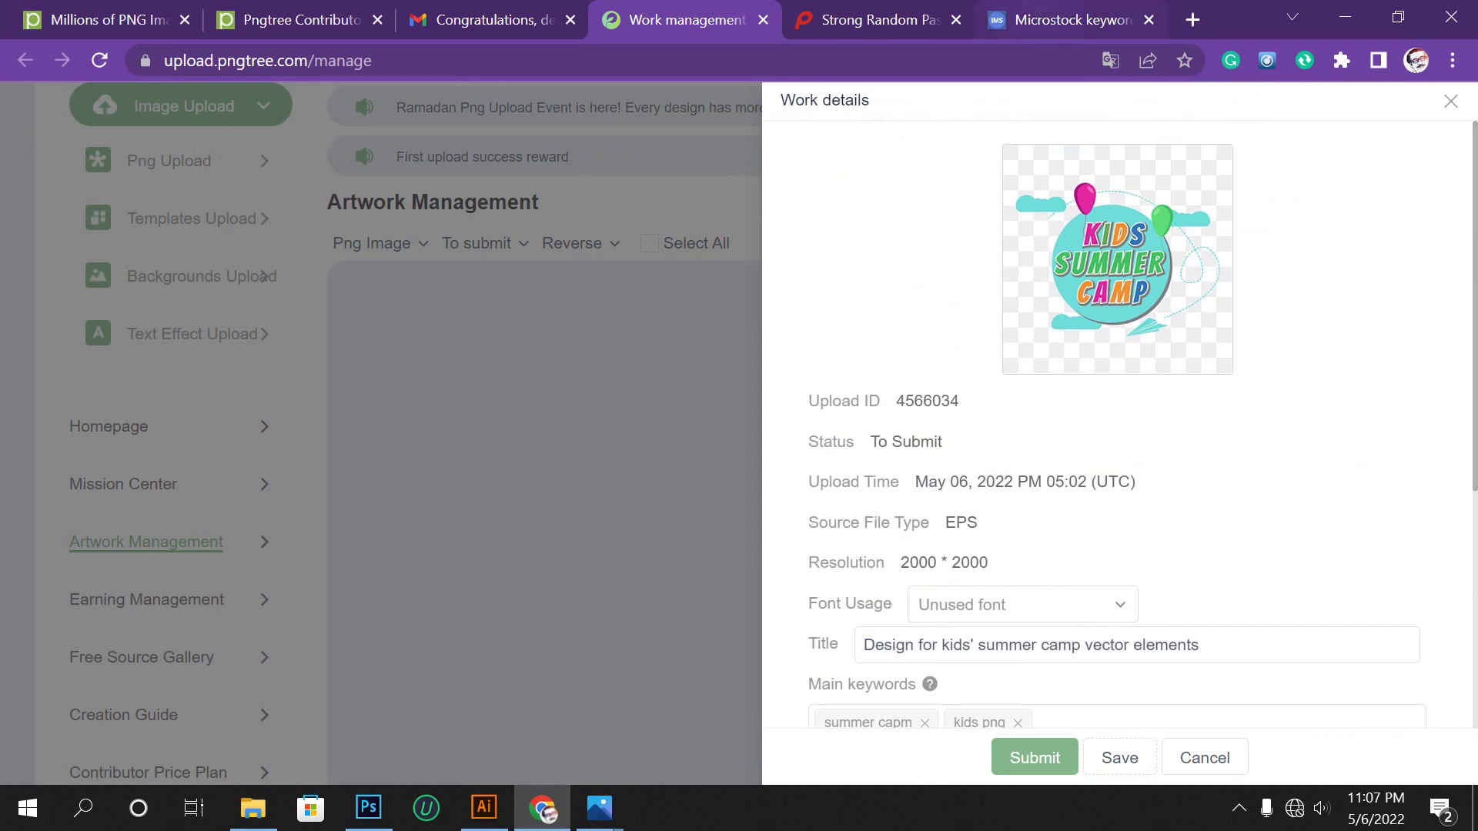
pyautogui.click(1070, 19)
pyautogui.scroll(-5, 739, 462)
pyautogui.write("Design for kids' summer camp vector elements")
# Shorten the ImStocker query to 'kids' summer camp vector elements' and rerun the search.
pyautogui.press('Return')
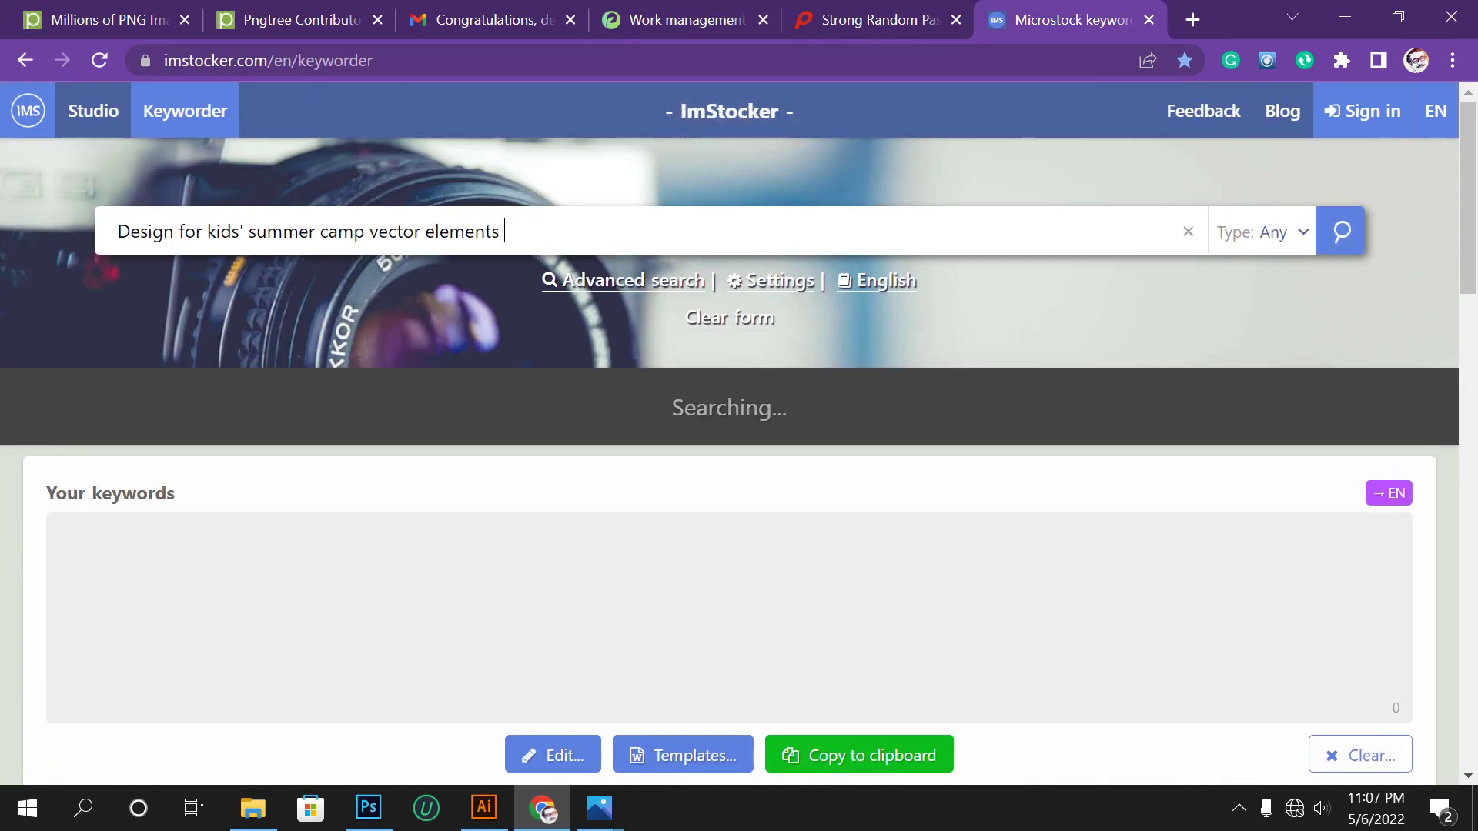
pyautogui.press('Return')
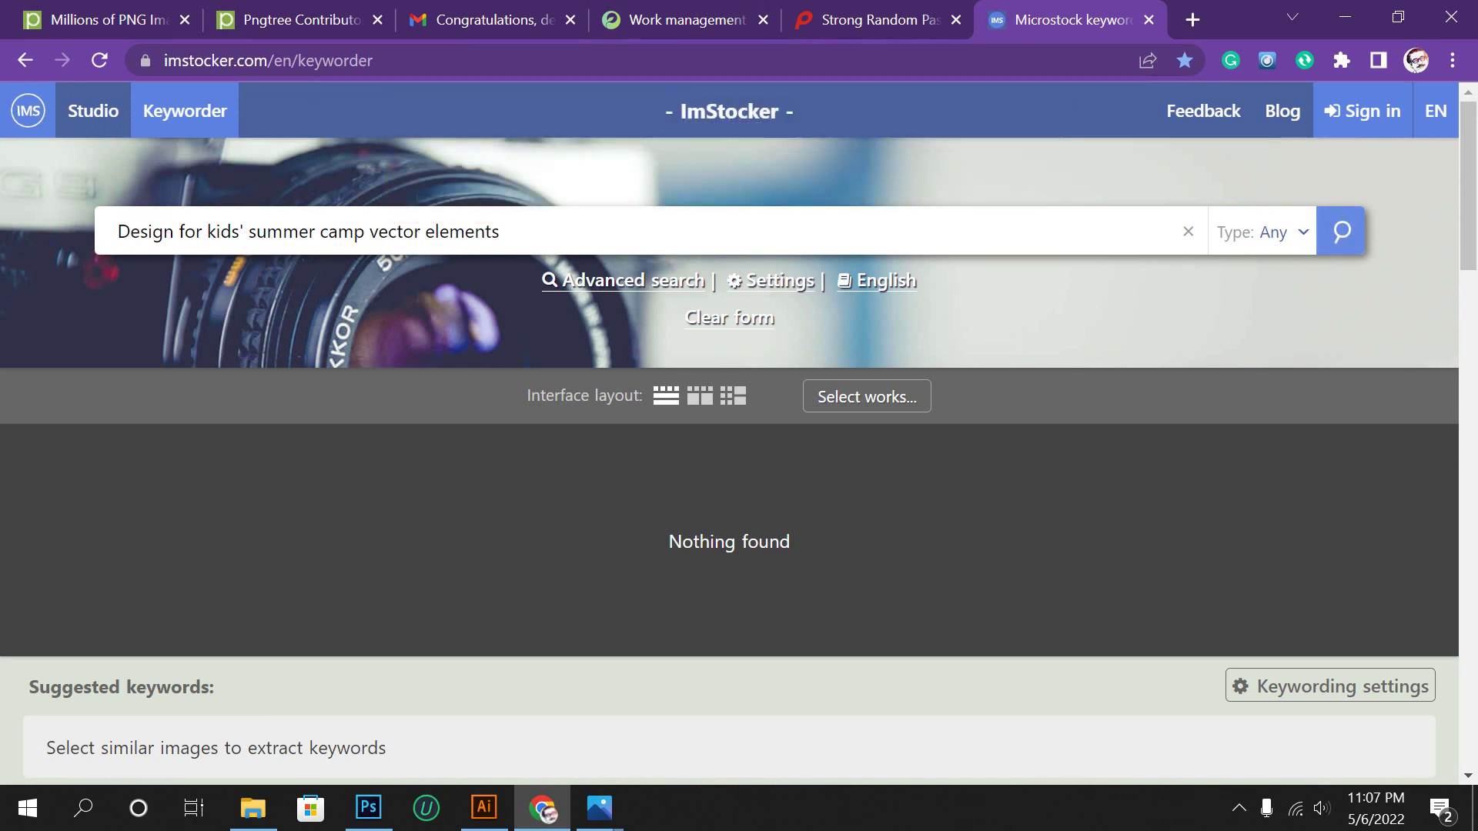
pyautogui.press('Return')
pyautogui.press('Home')
pyautogui.hotkey('ctrl', 'shift', 'Right')
pyautogui.hotkey('ctrl', 'shift', 'Right')
pyautogui.press('BackSpace')
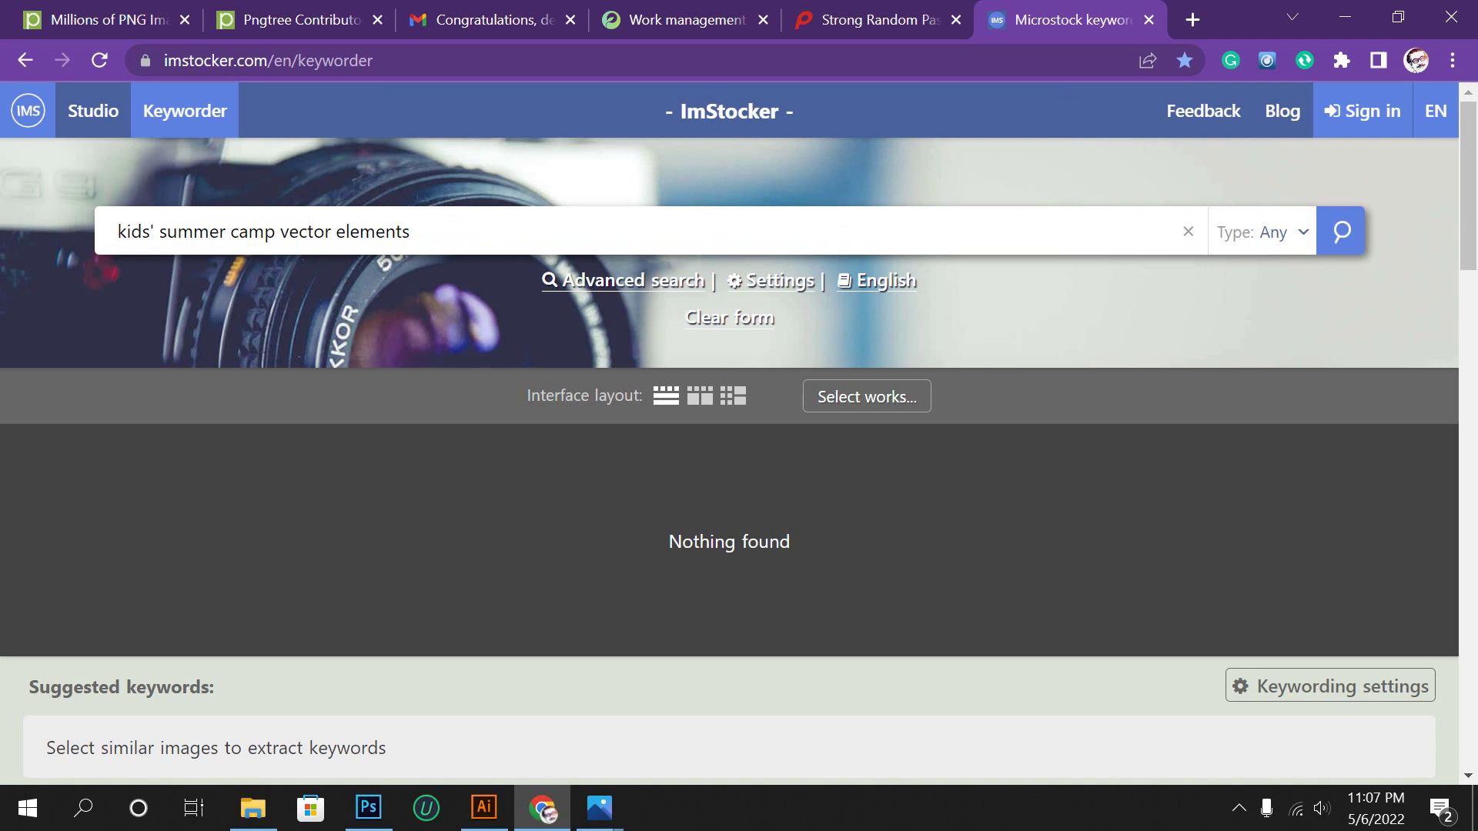
pyautogui.press('Return')
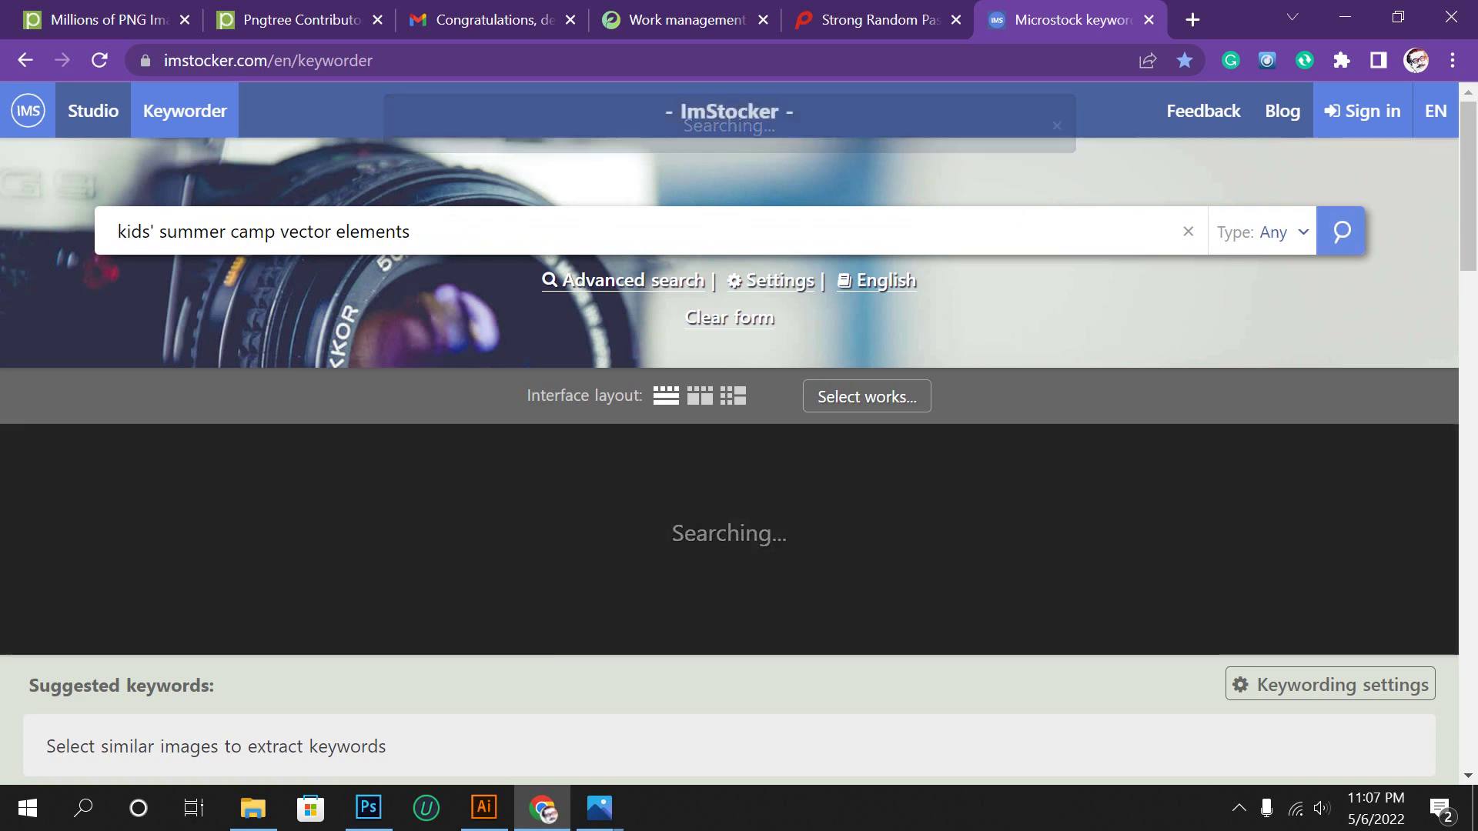
# Select the first 50 suggested keywords and copy them to the clipboard.
pyautogui.click(1238, 807)
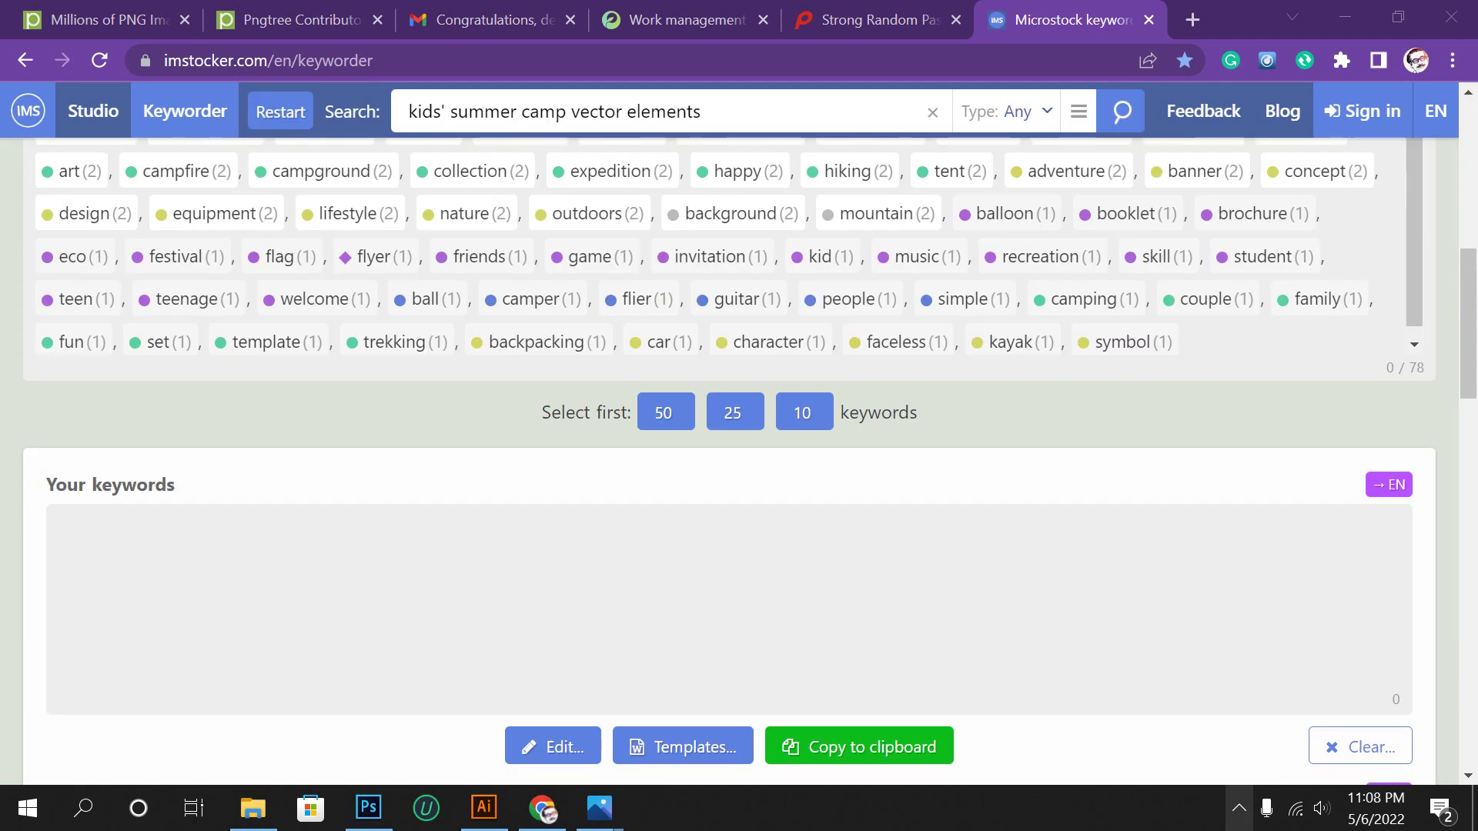
pyautogui.scroll(2, 569, 462)
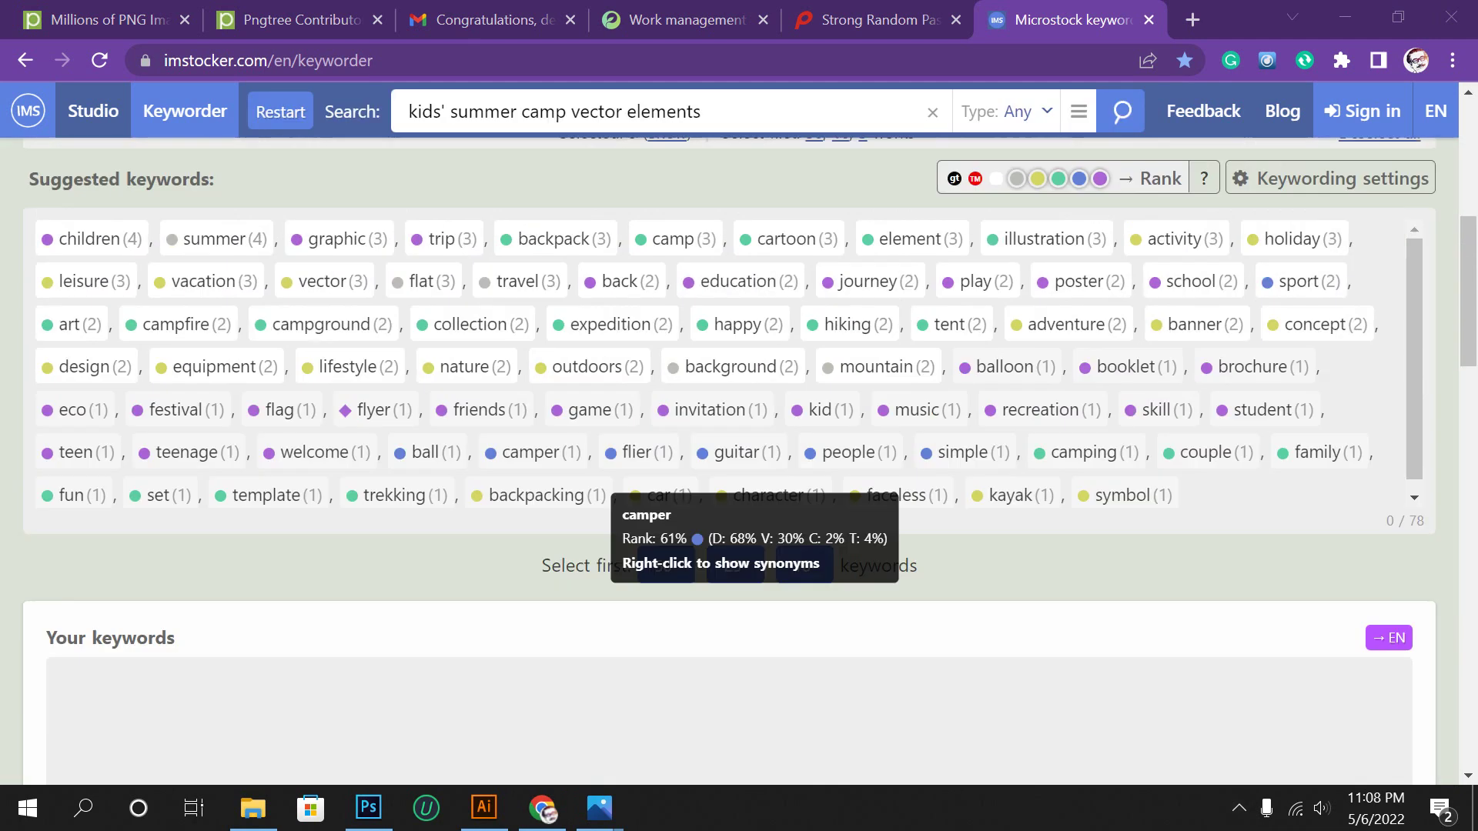
pyautogui.scroll(4, 570, 462)
pyautogui.scroll(3, 730, 308)
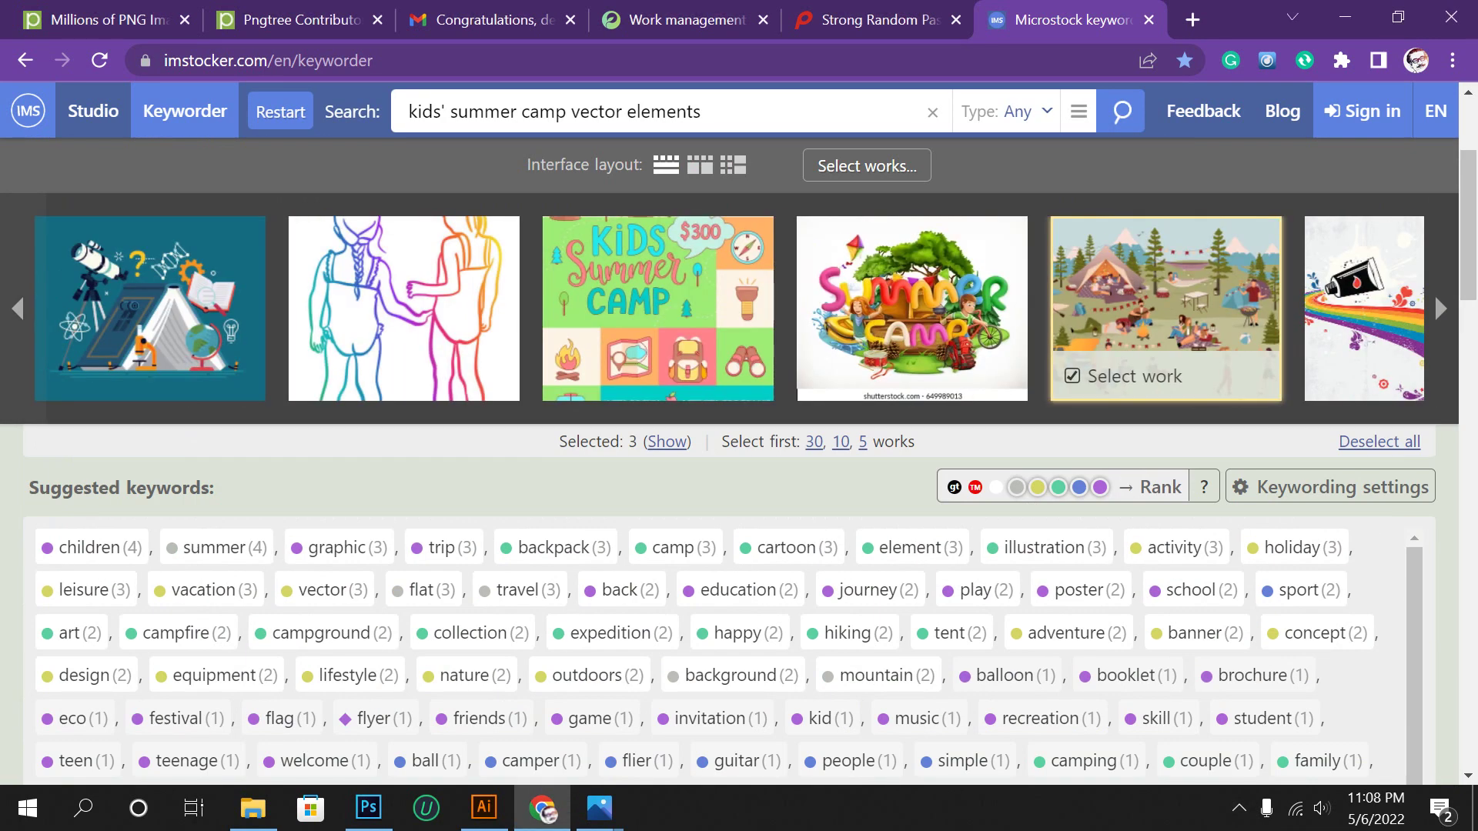
pyautogui.scroll(3, 729, 307)
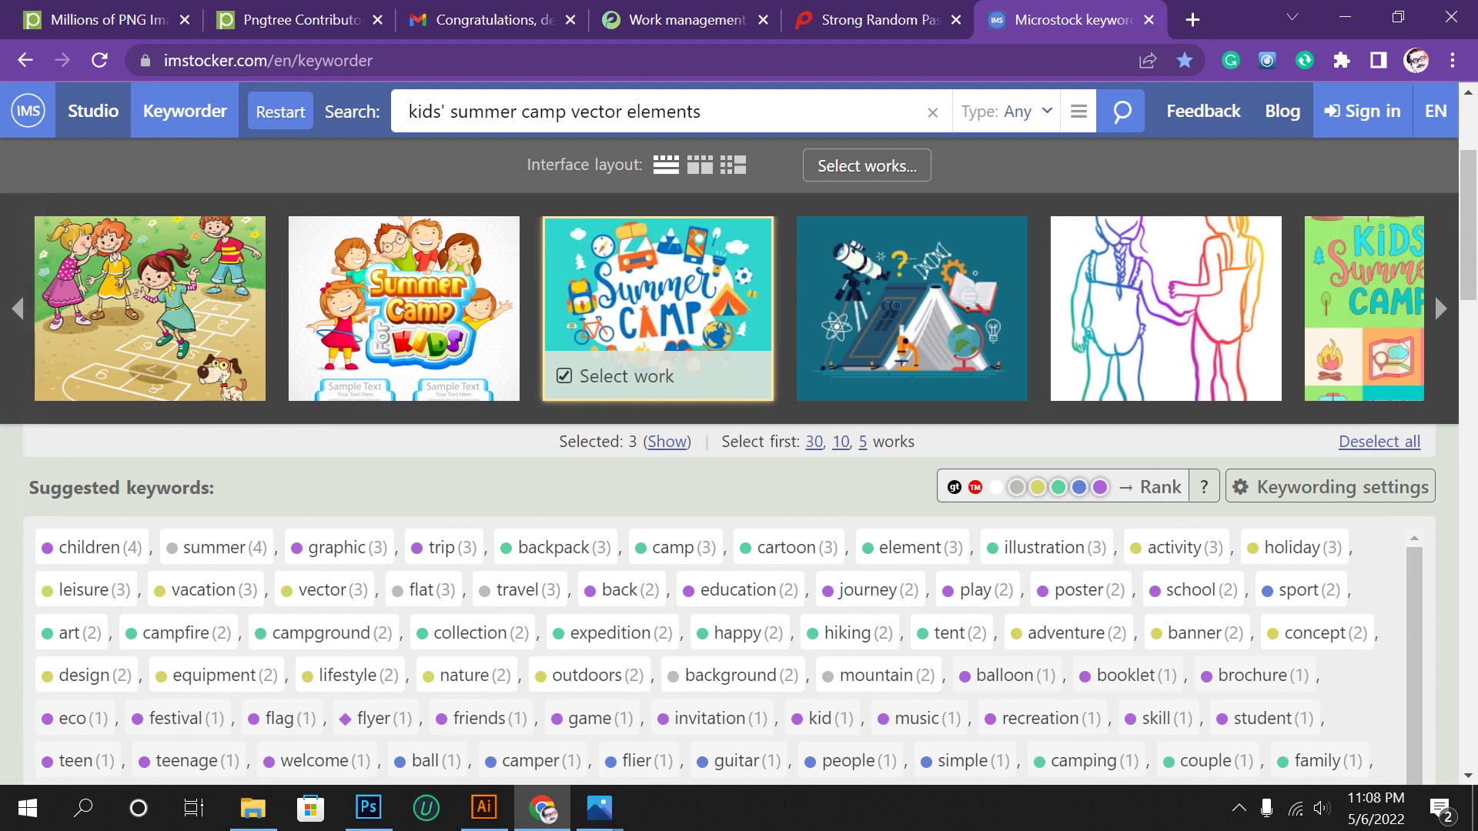
pyautogui.scroll(-3, 730, 308)
pyautogui.scroll(-3, 730, 307)
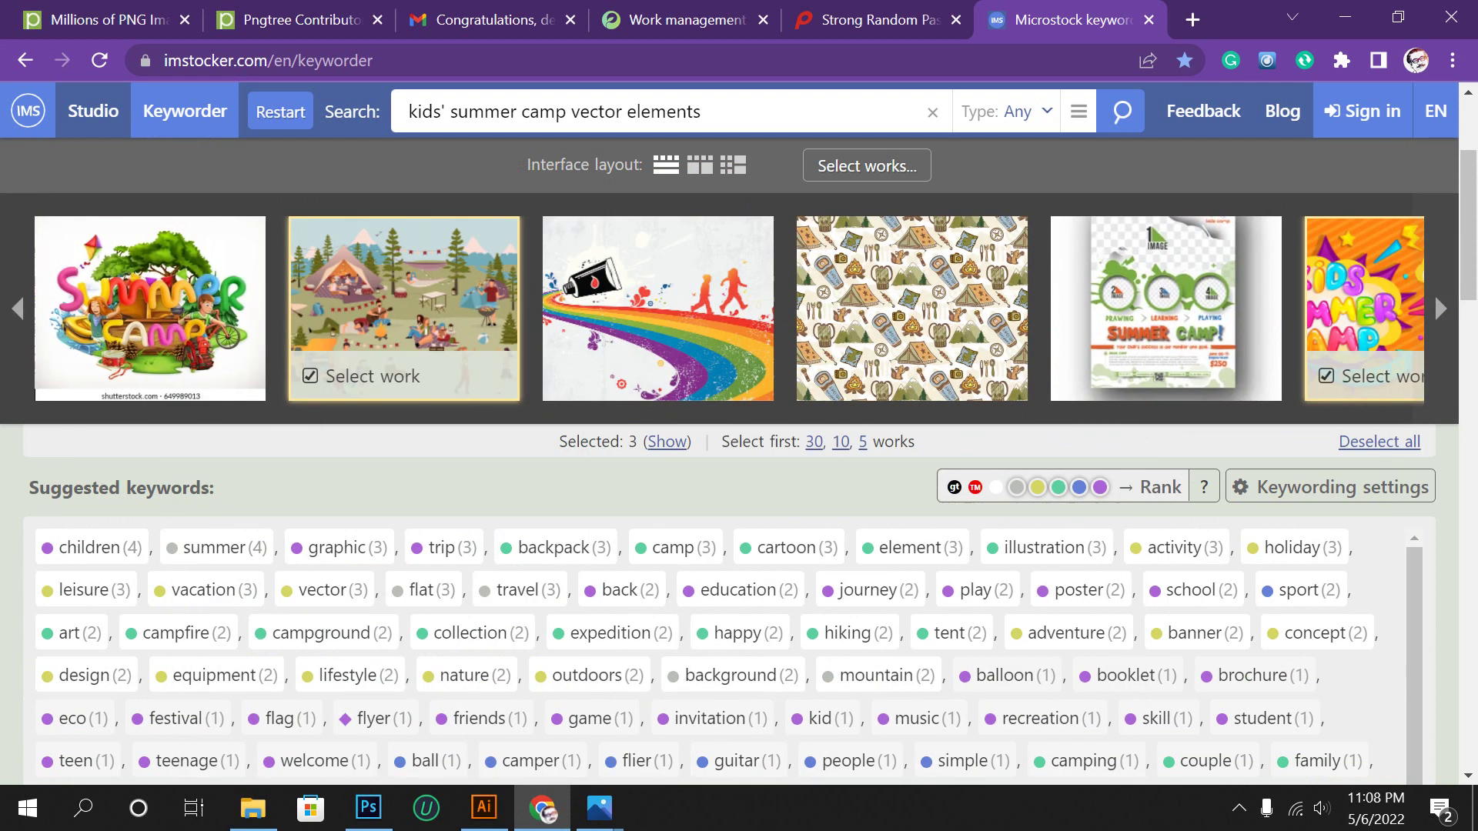
pyautogui.scroll(-5, 730, 462)
pyautogui.scroll(3, 729, 462)
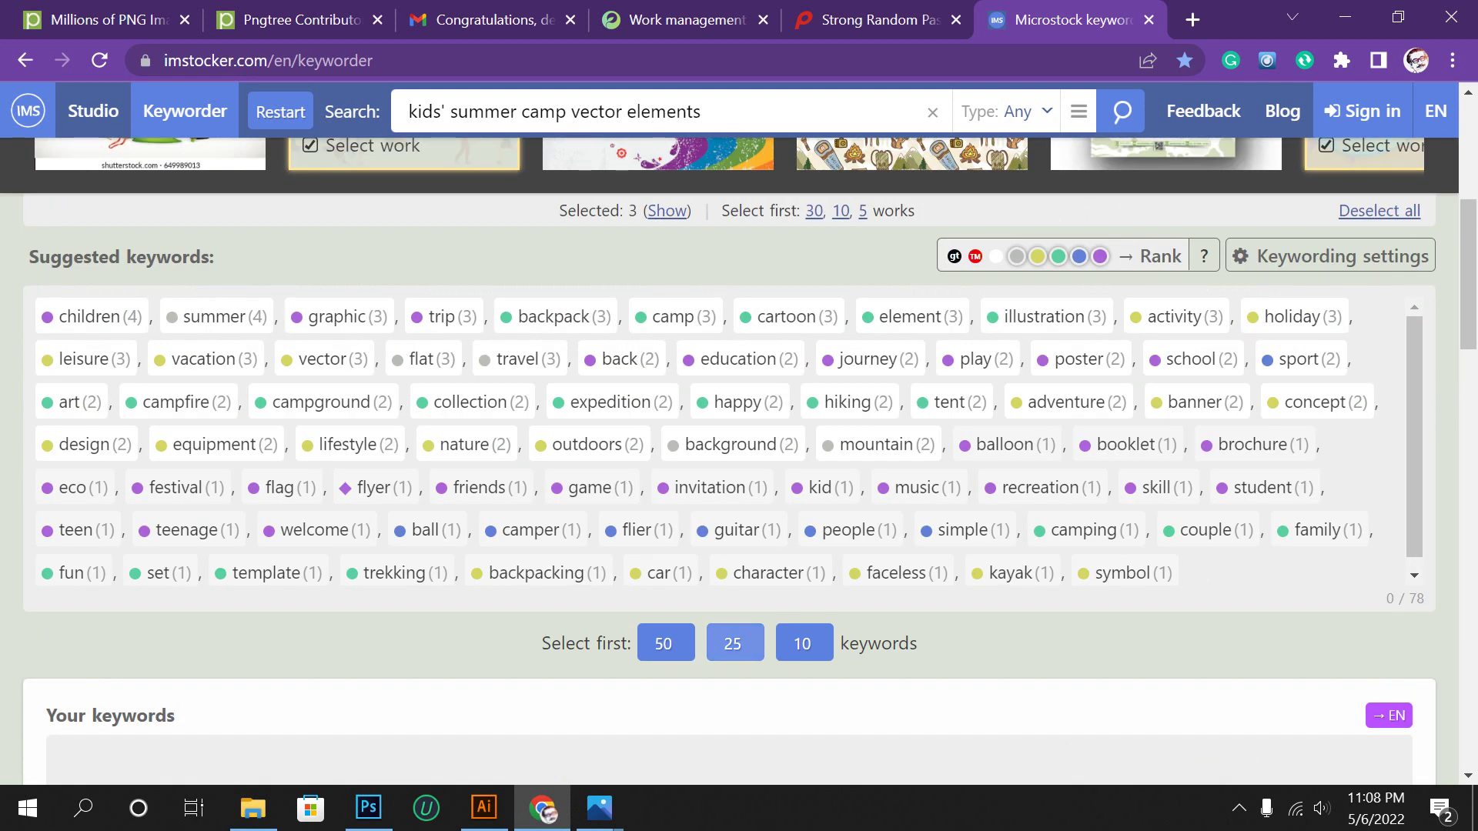
pyautogui.click(665, 643)
pyautogui.scroll(-5, 666, 643)
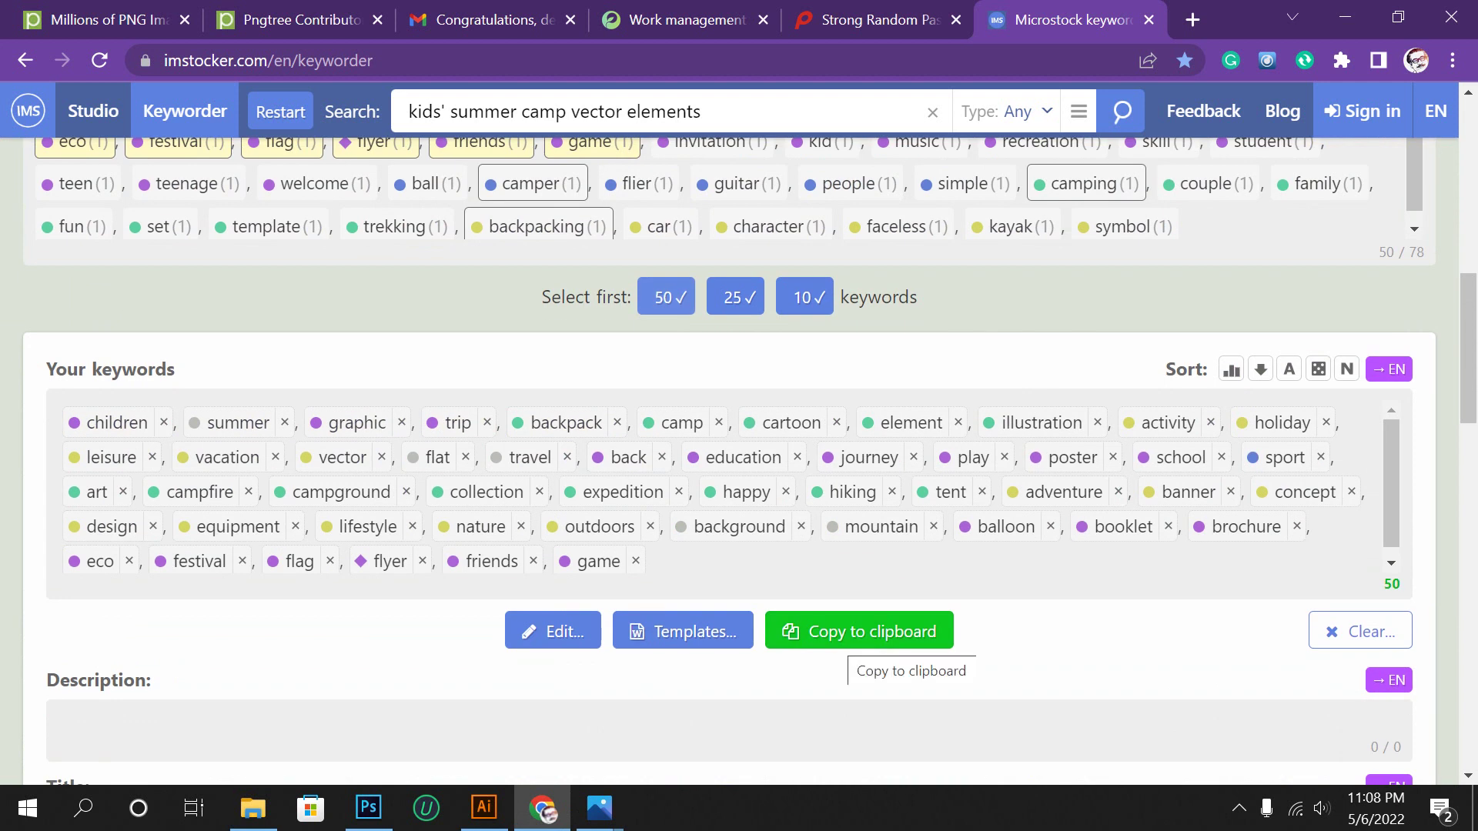
pyautogui.click(850, 635)
# Replace the 'back to school' and 'summer camp' secondary keywords with the 50 pasted keywords.
pyautogui.click(670, 23)
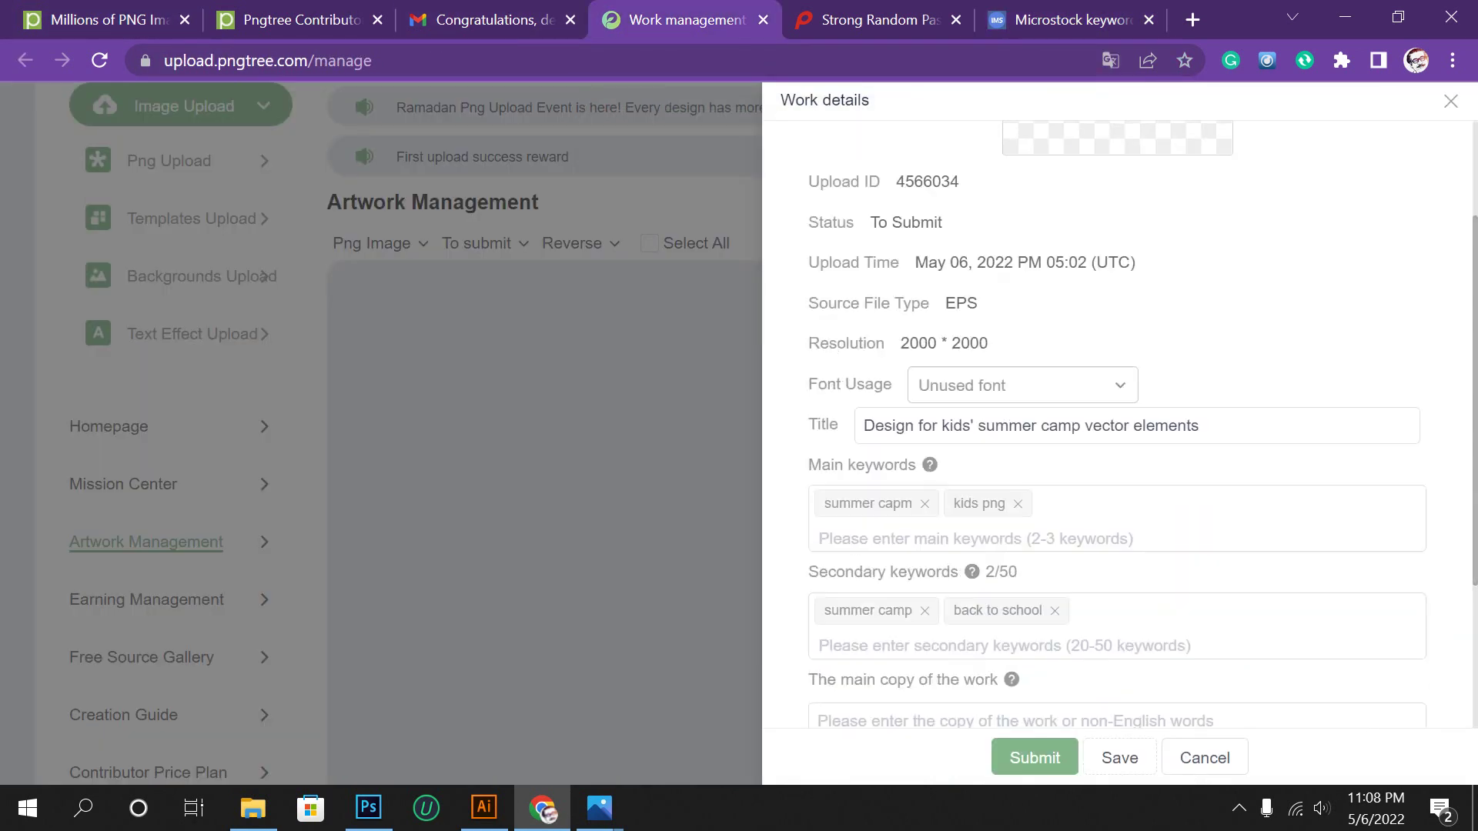
pyautogui.scroll(-3, 1116, 424)
pyautogui.click(1116, 404)
pyautogui.press('BackSpace')
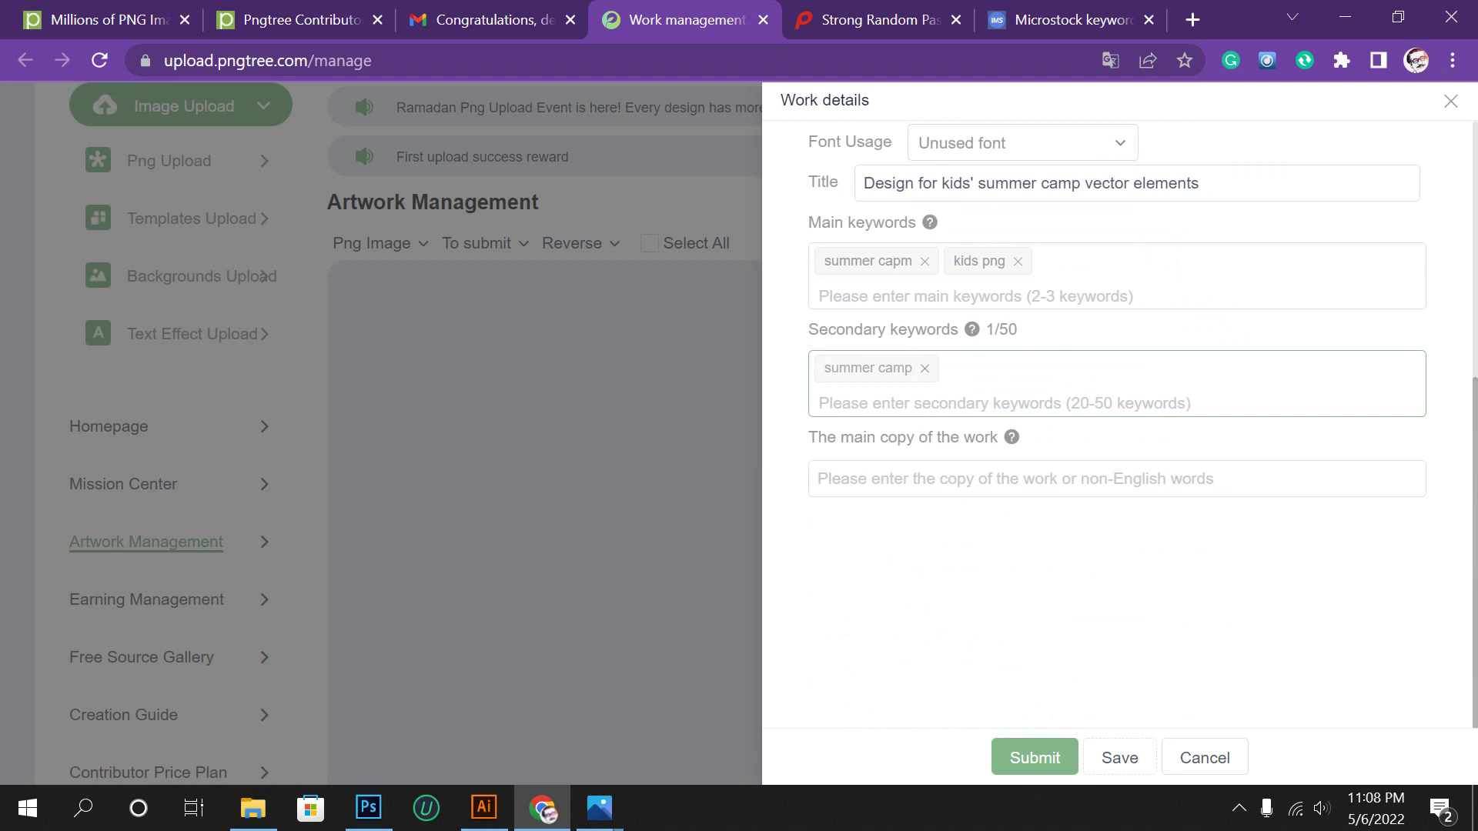
pyautogui.press('BackSpace')
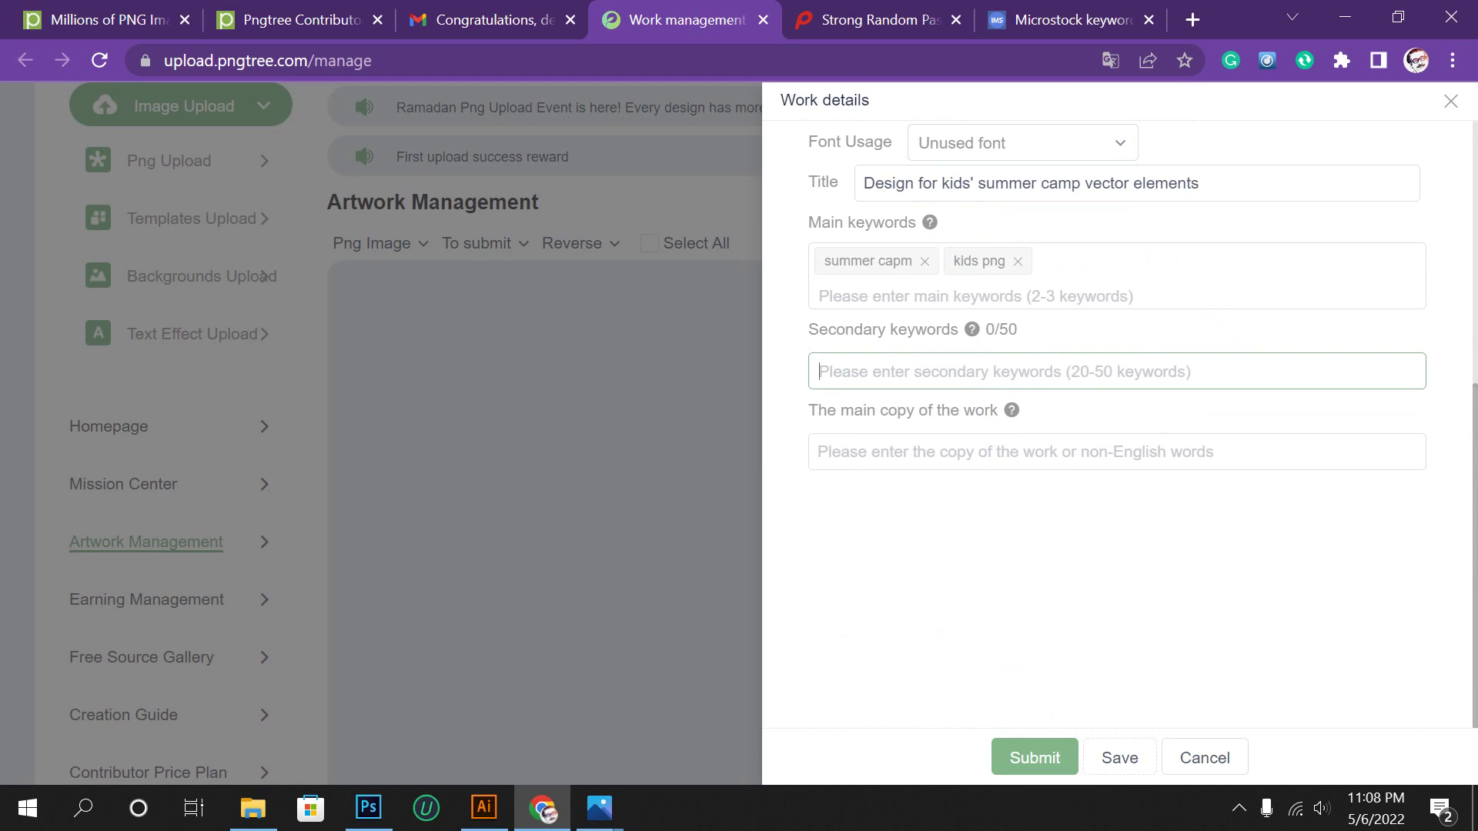
pyautogui.hotkey('ctrl', 'v')
pyautogui.click(1116, 452)
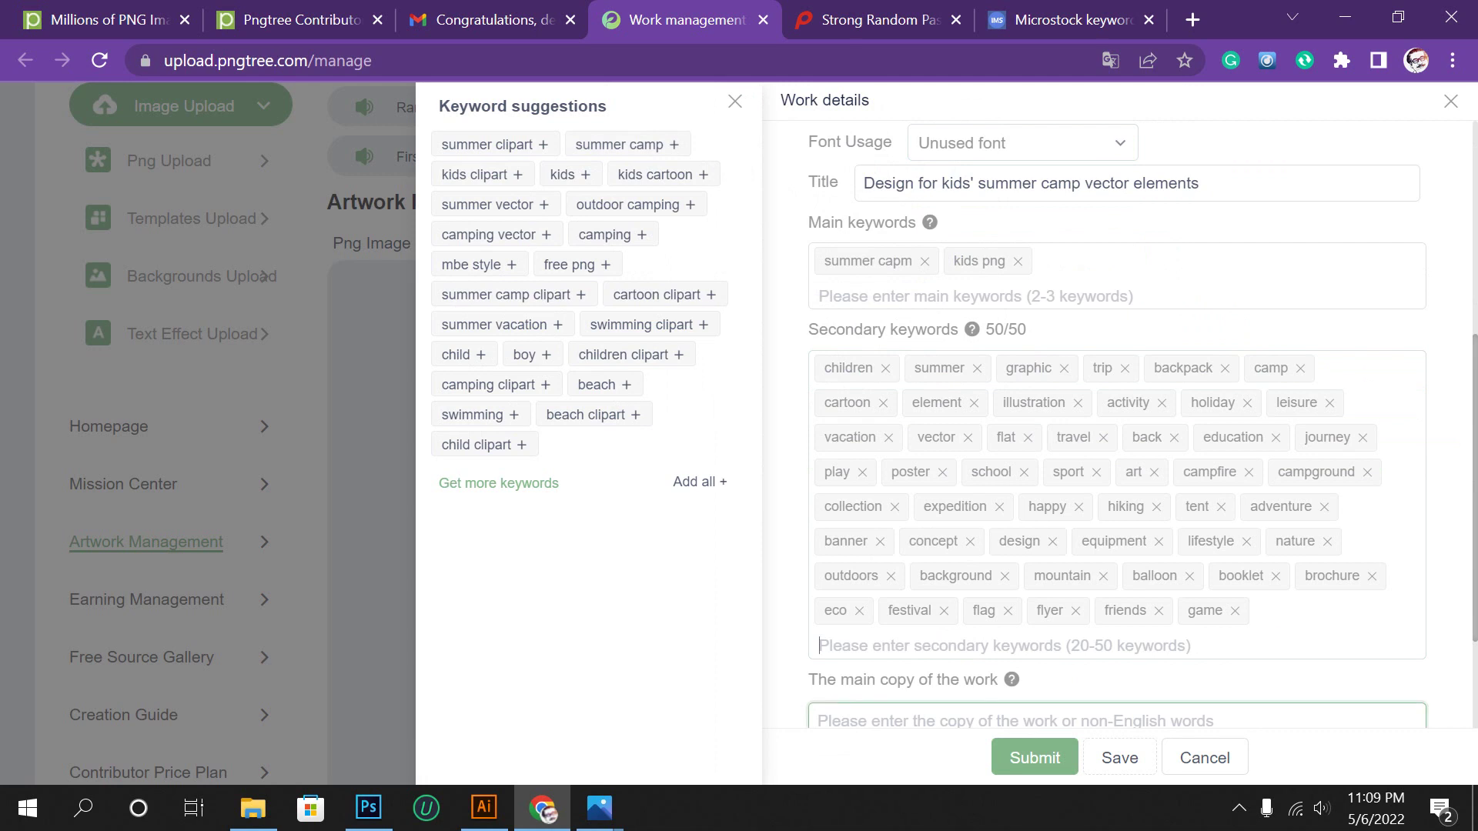
# Review the work details and save them with the 50/50 secondary keywords.
pyautogui.scroll(-4, 1116, 423)
pyautogui.scroll(1, 1116, 424)
pyautogui.scroll(9, 1116, 424)
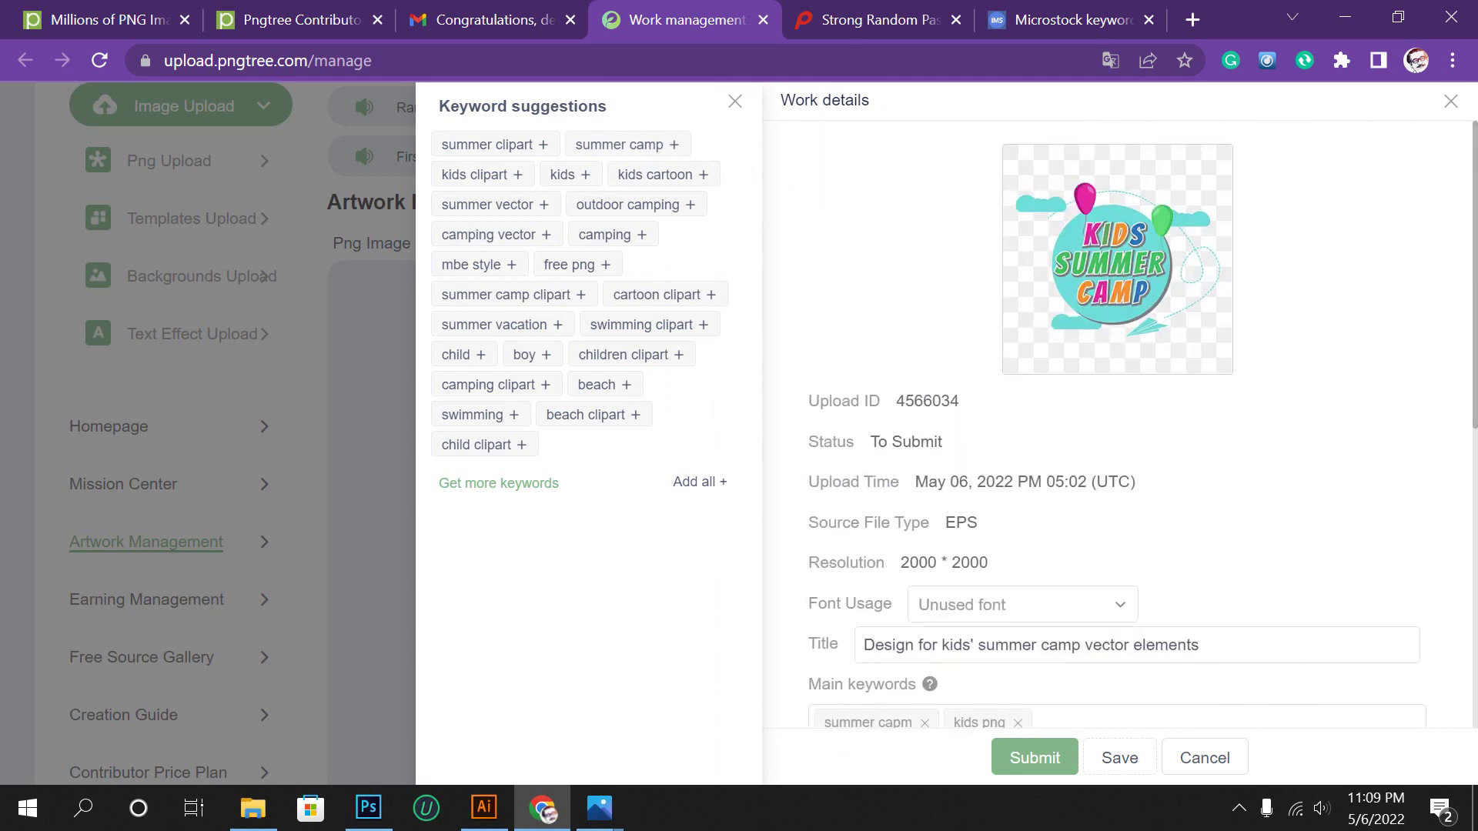
pyautogui.scroll(-6, 1116, 424)
pyautogui.scroll(-2, 1116, 423)
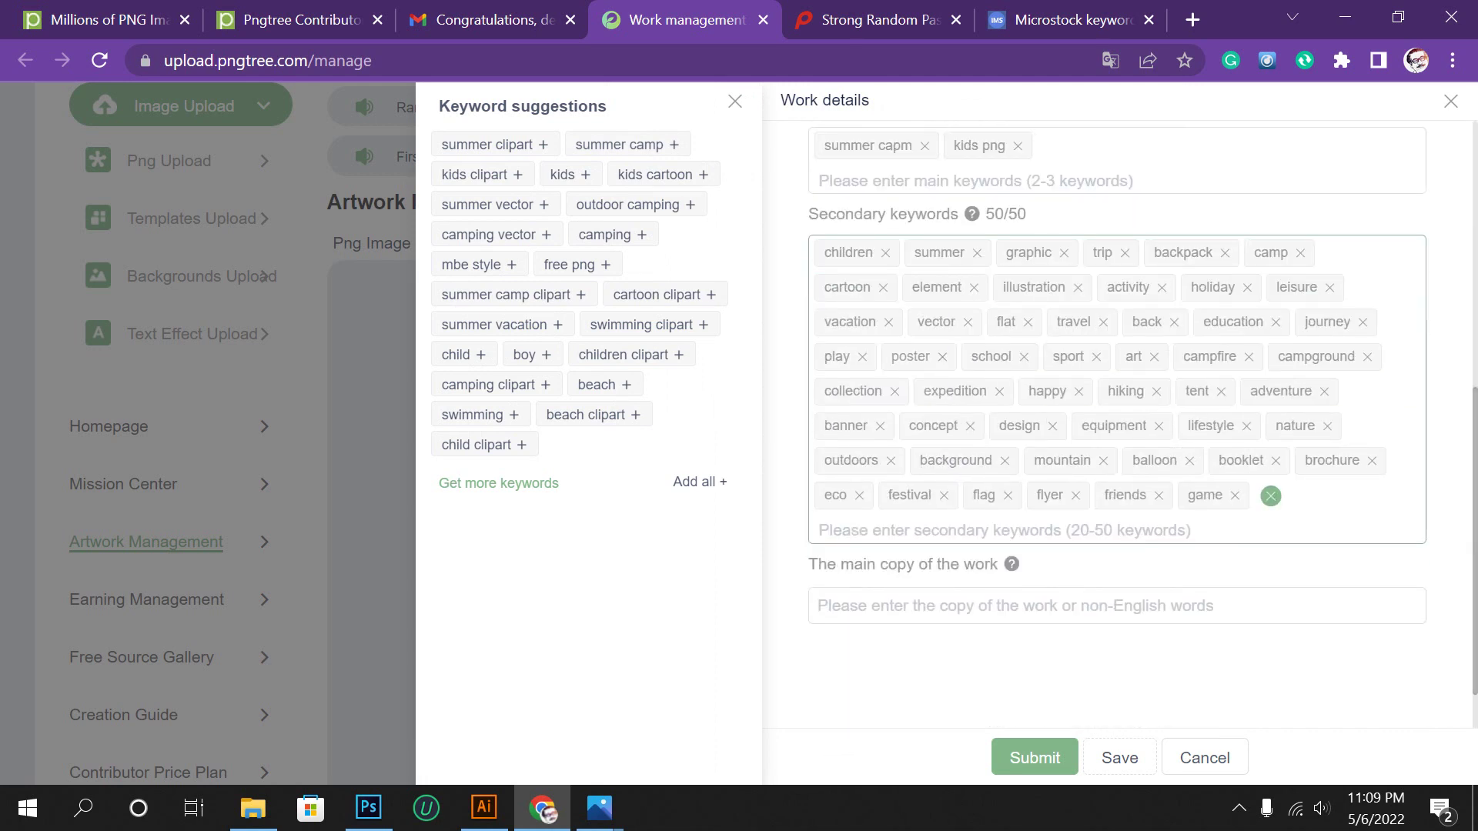
pyautogui.scroll(1, 1116, 424)
pyautogui.scroll(2, 1116, 423)
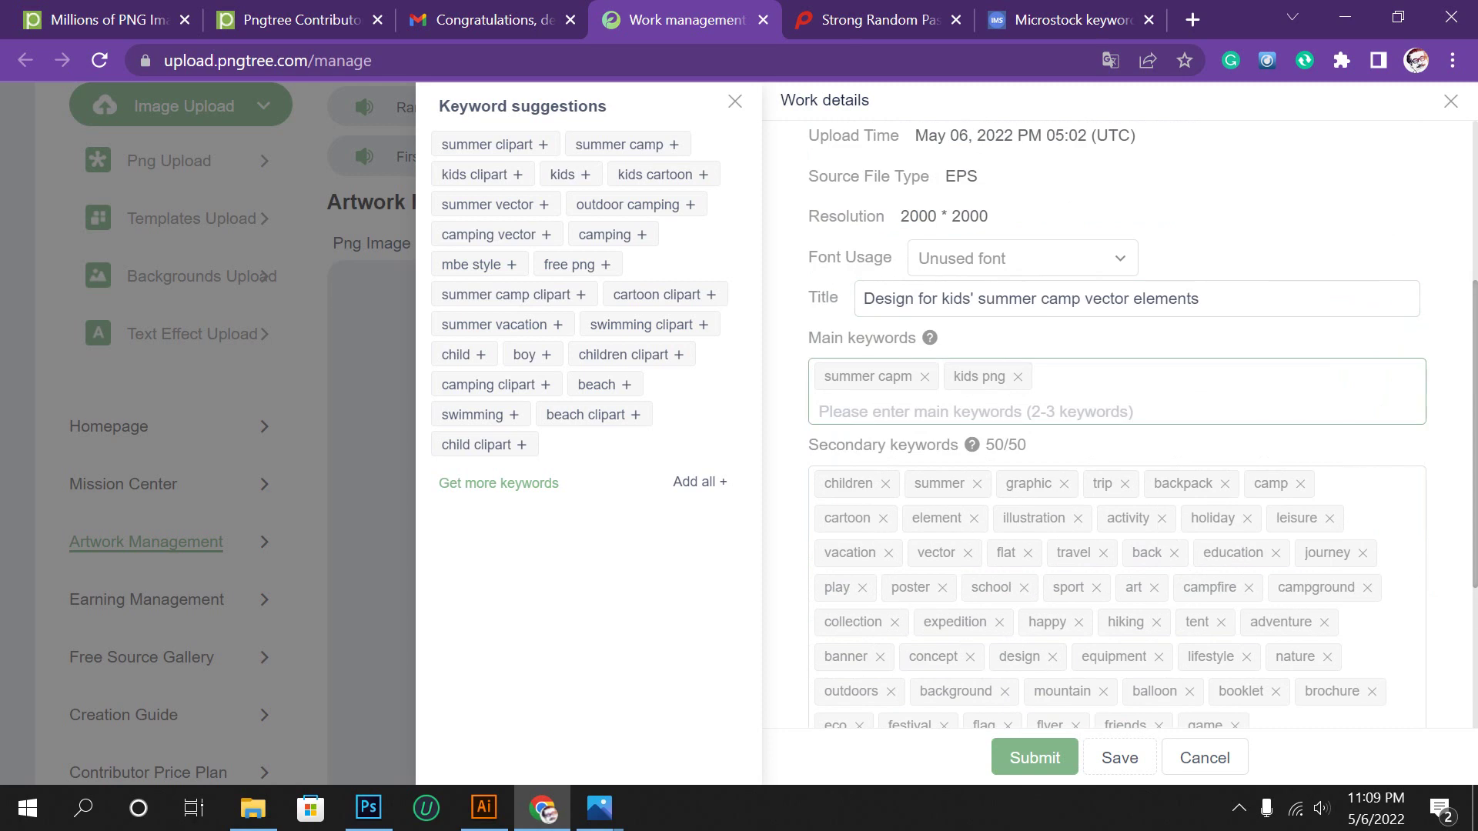
pyautogui.scroll(4, 1116, 423)
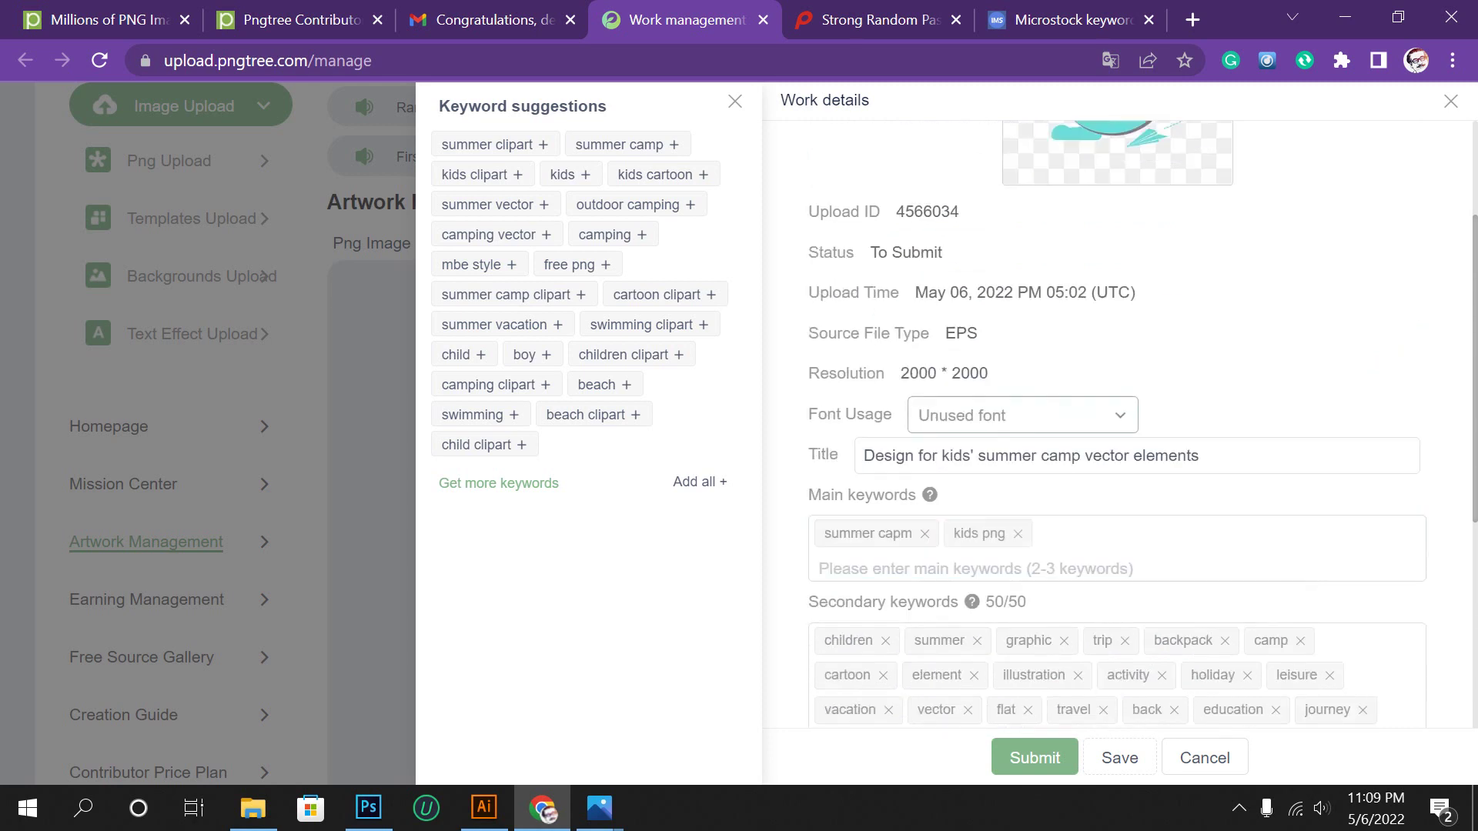
pyautogui.scroll(-1, 1116, 424)
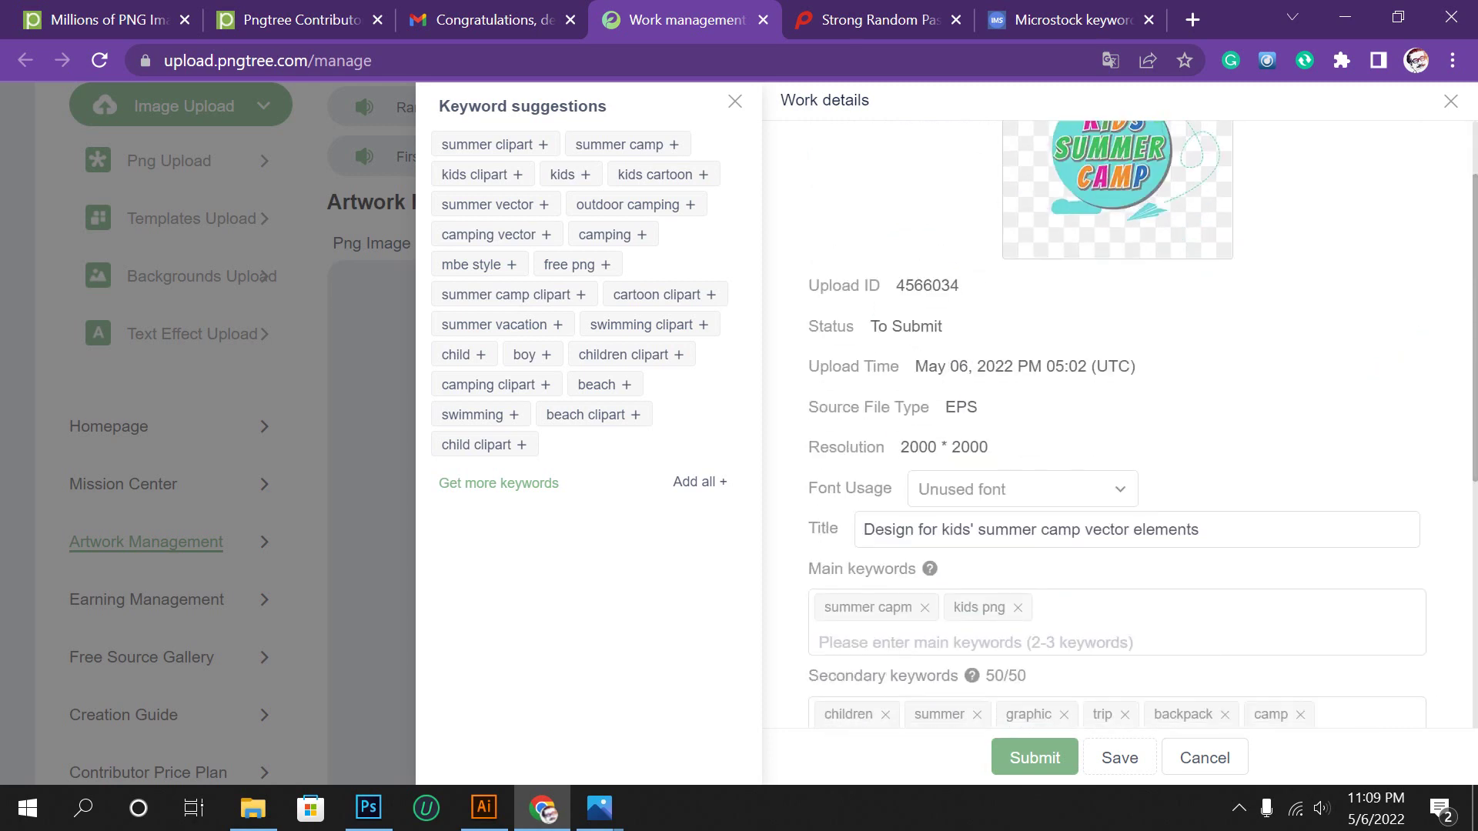
pyautogui.scroll(-2, 1117, 423)
pyautogui.scroll(-3, 1116, 423)
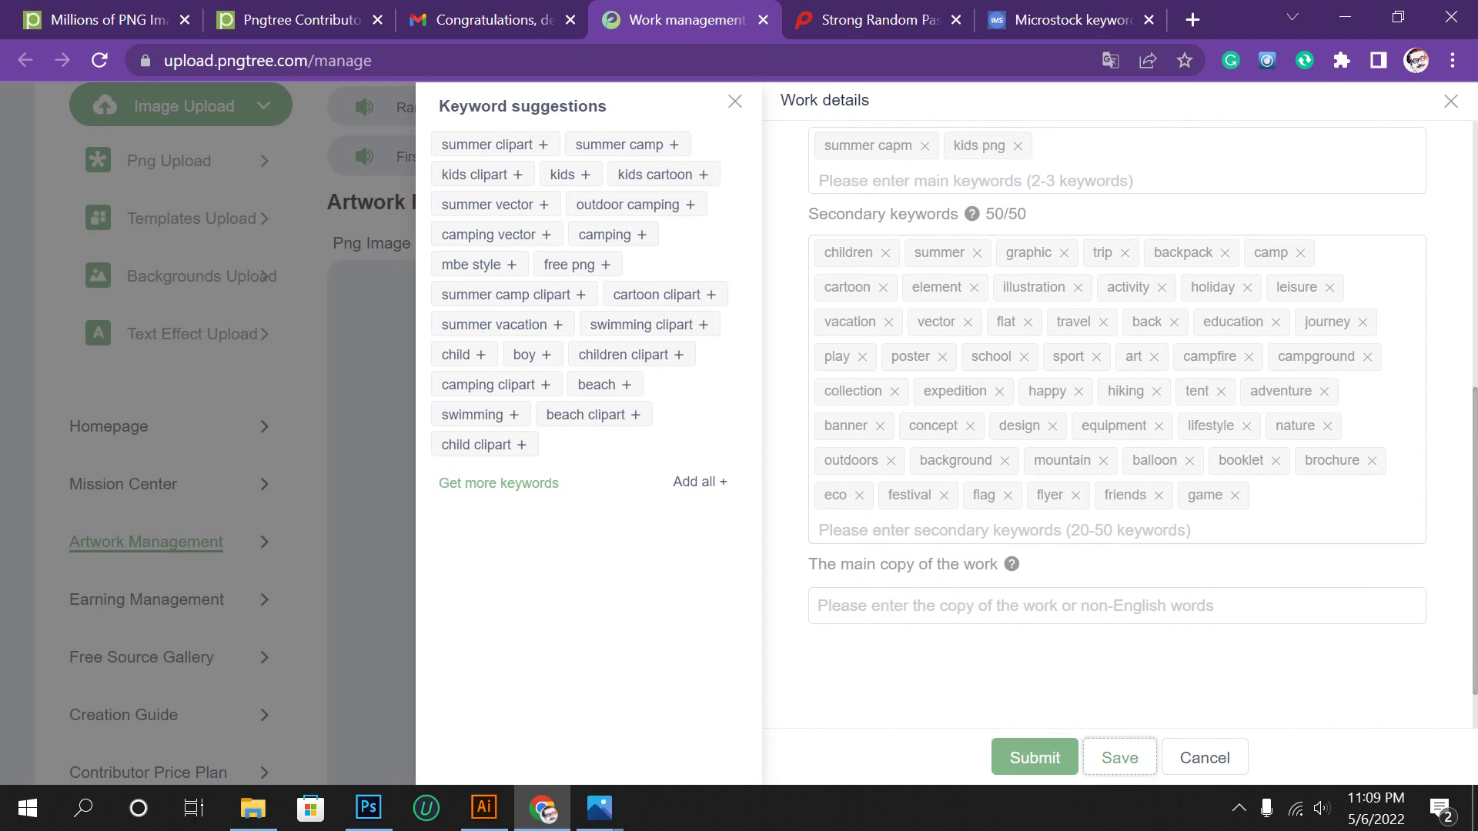
pyautogui.click(1120, 757)
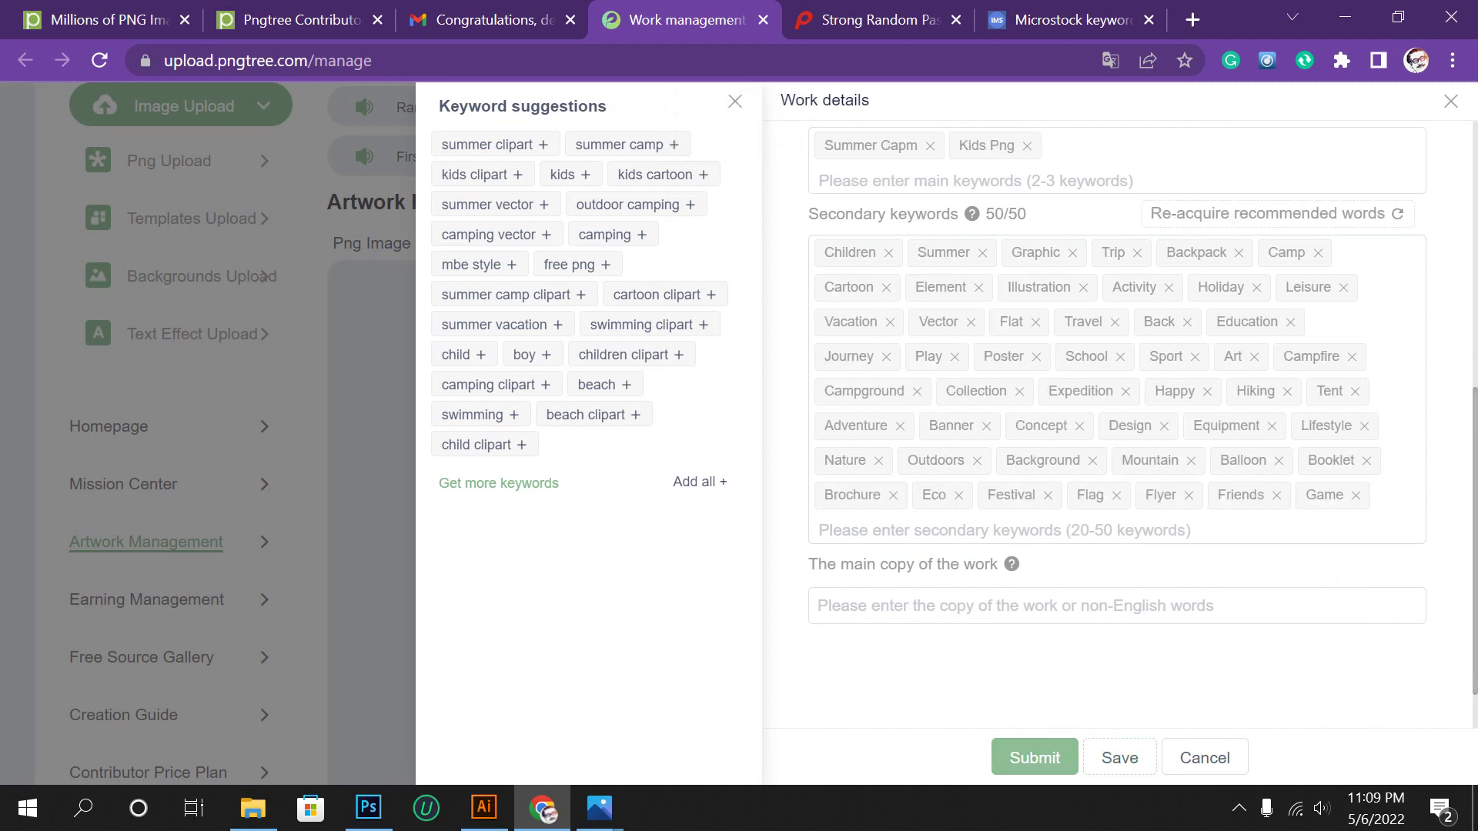
pyautogui.scroll(6, 1116, 424)
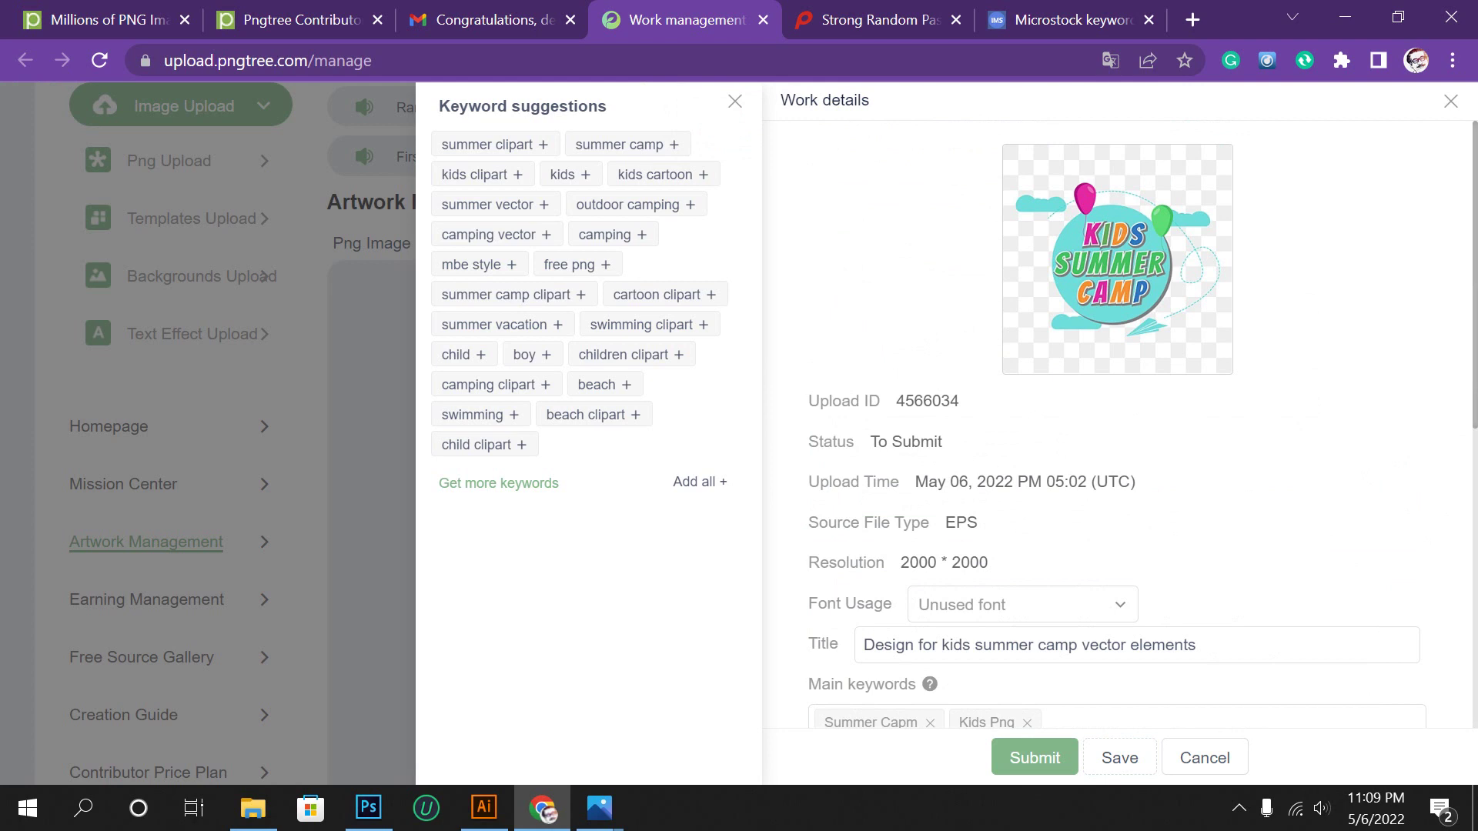
# Submit the Kids Summer Camp work for review, then close the Keyword suggestions and Work details panels.
pyautogui.click(1035, 758)
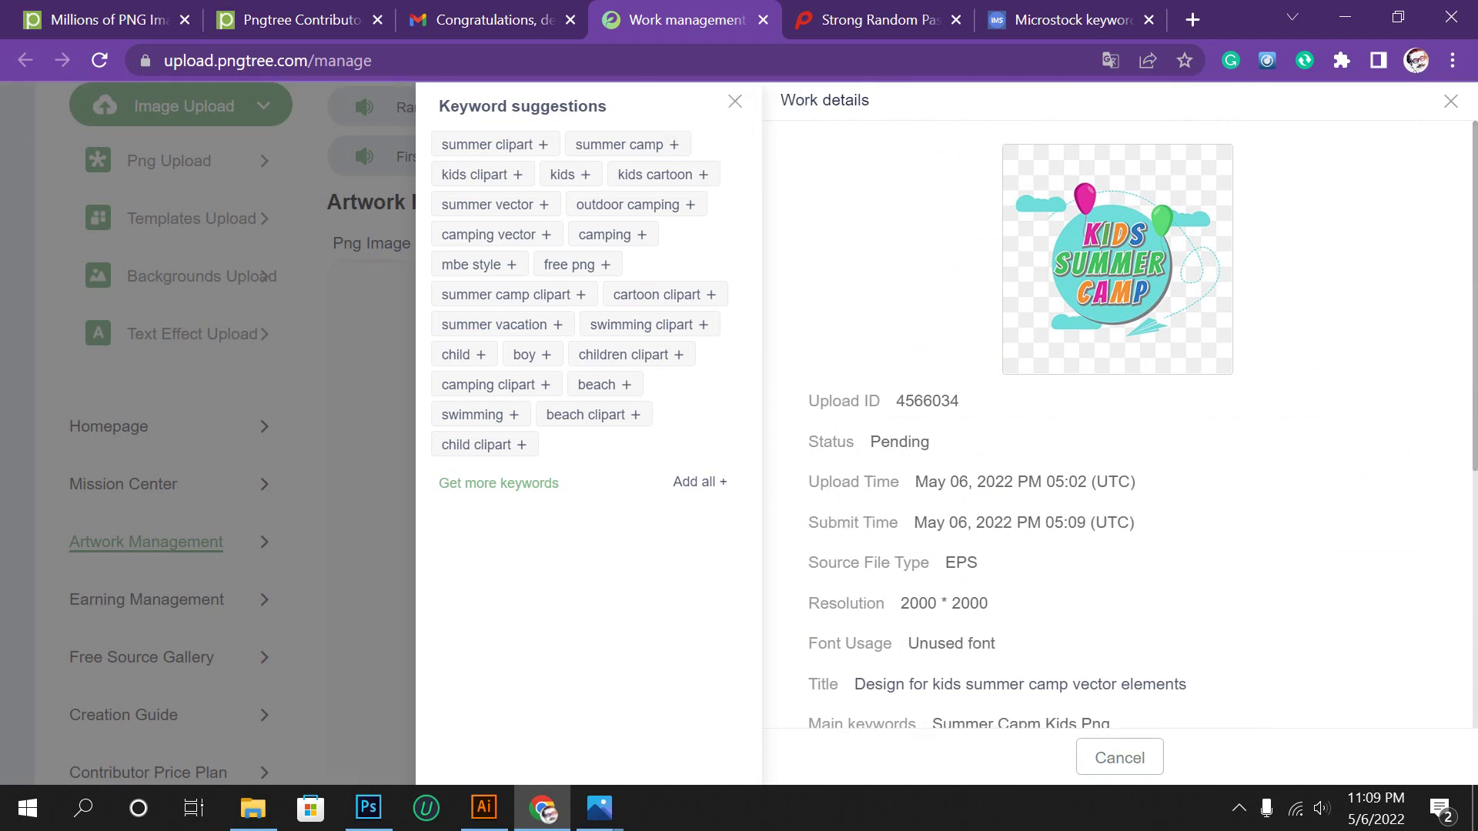
pyautogui.click(735, 101)
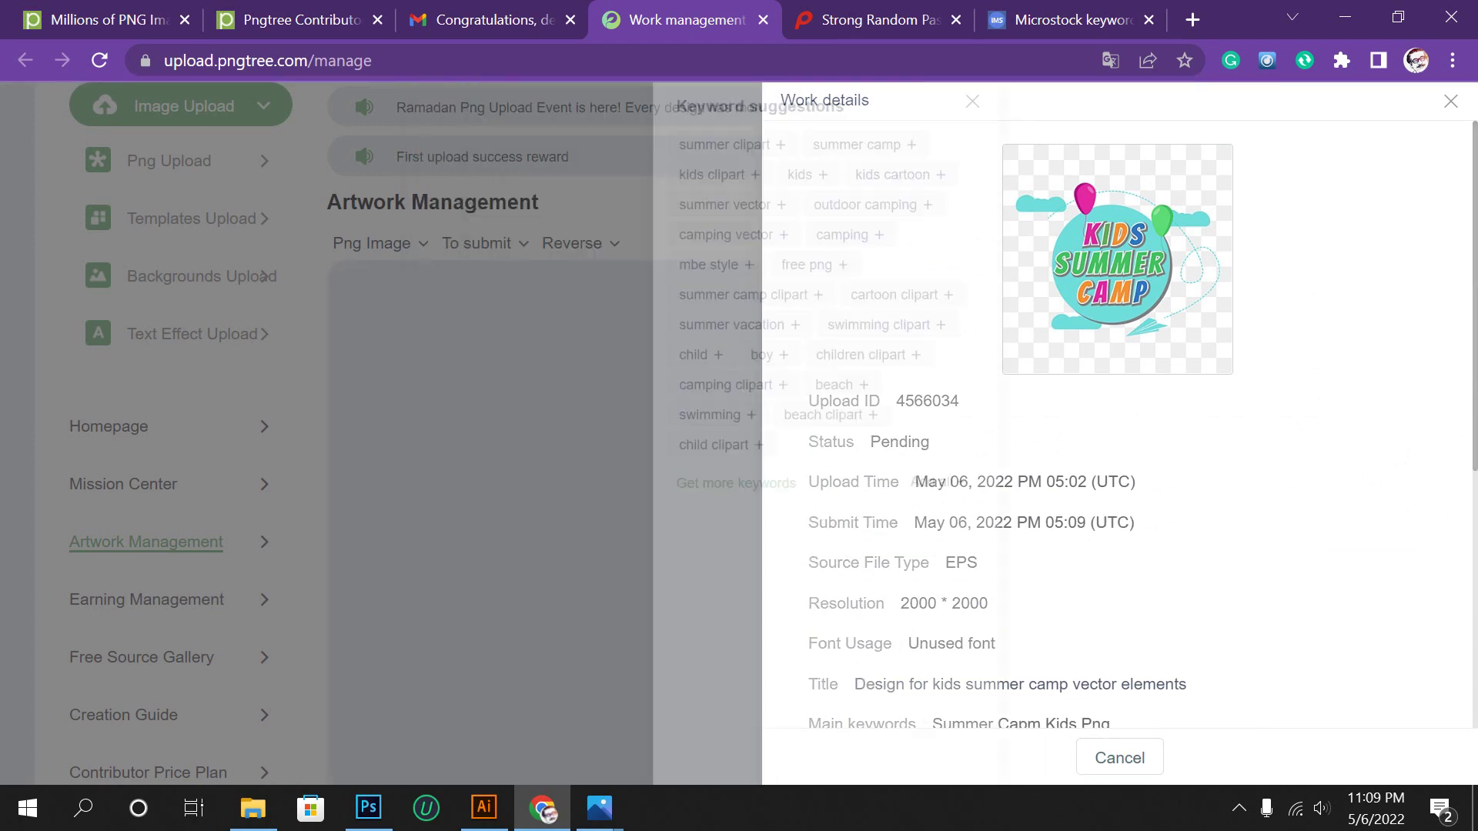
pyautogui.click(1450, 100)
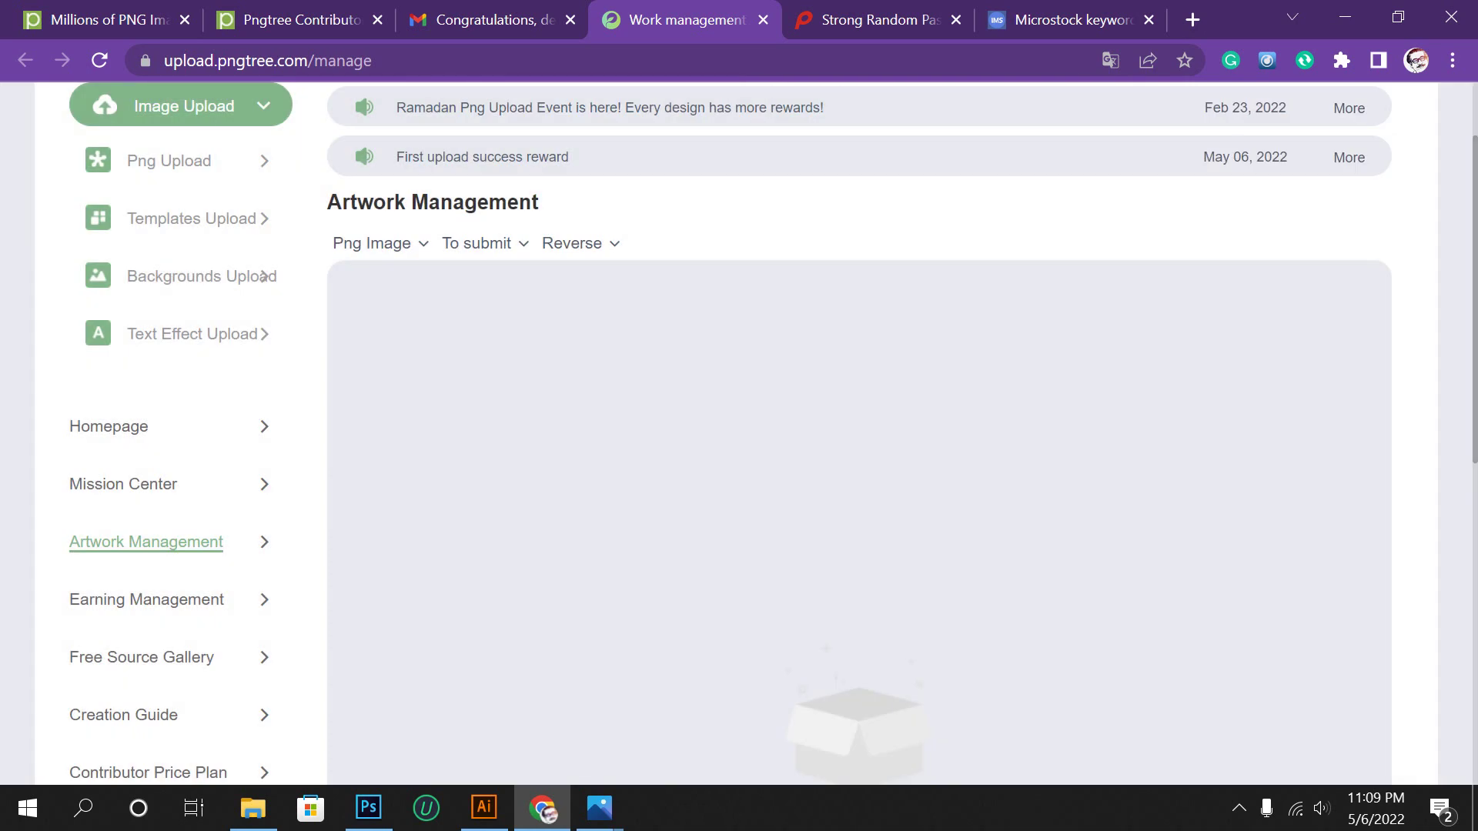
# Check the Artwork Management page and briefly show then hide the notification area icons.
pyautogui.scroll(-3, 859, 432)
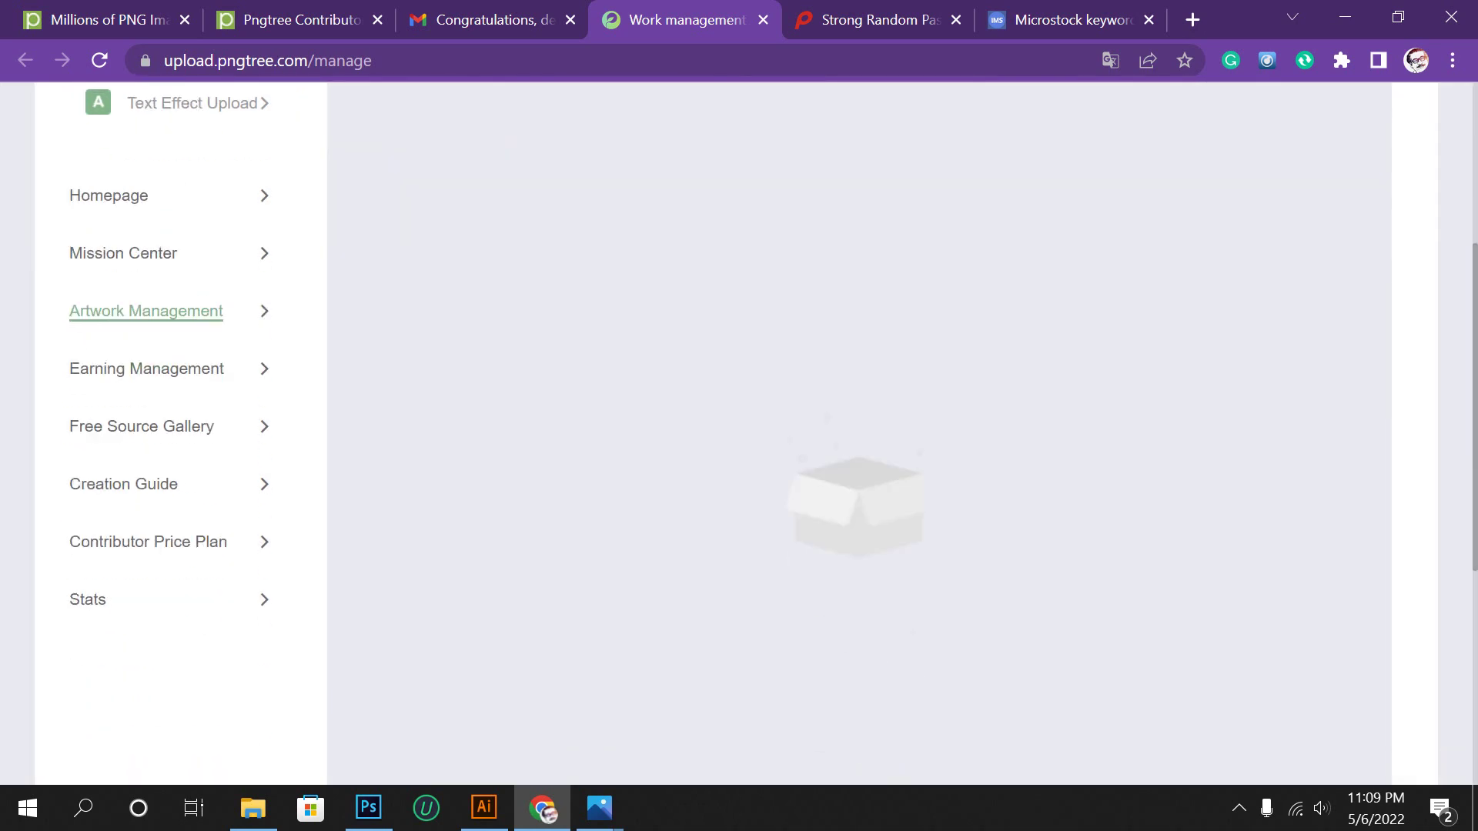
pyautogui.scroll(3, 859, 431)
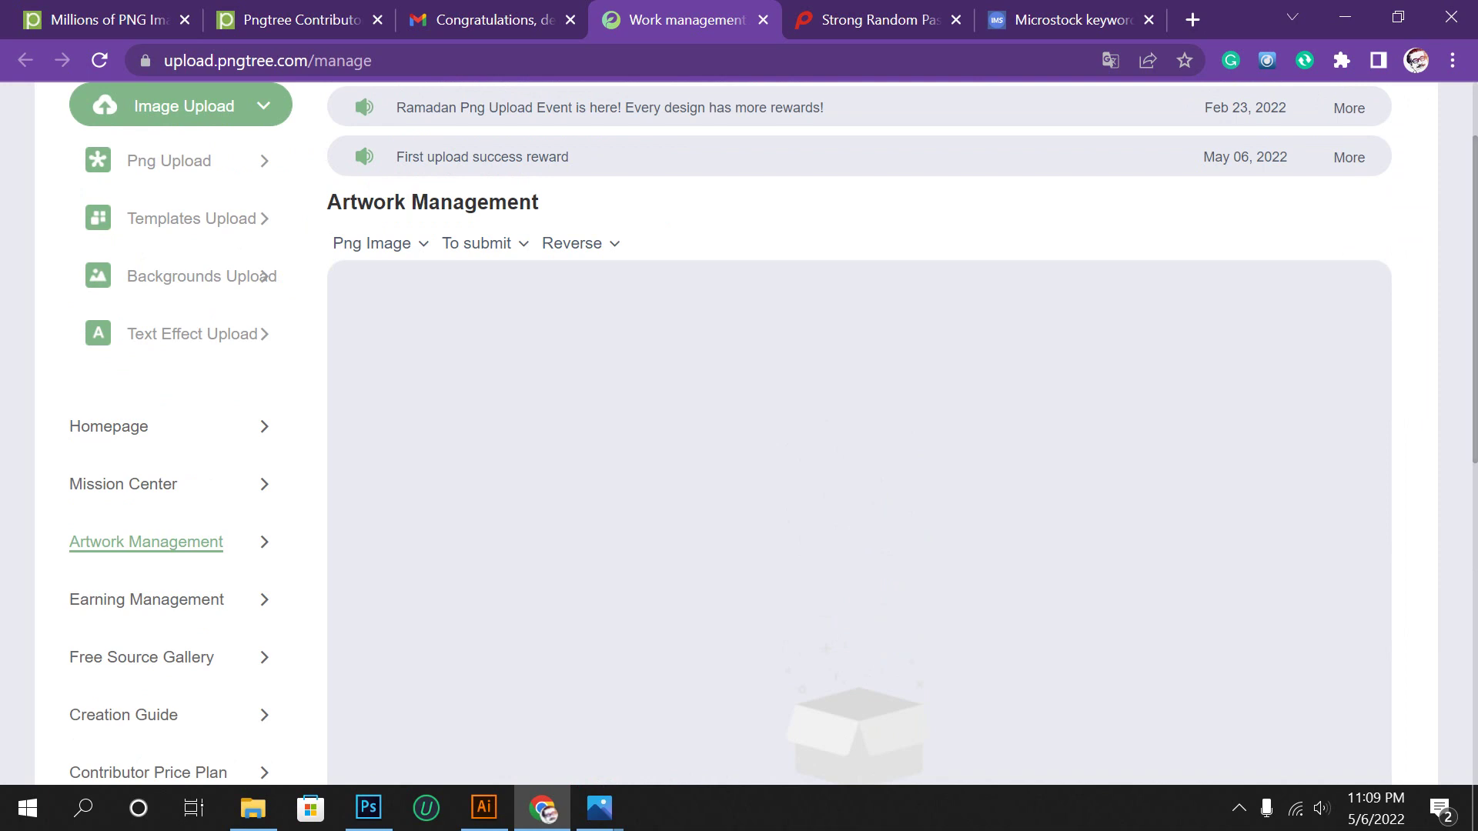
pyautogui.scroll(2, 731, 431)
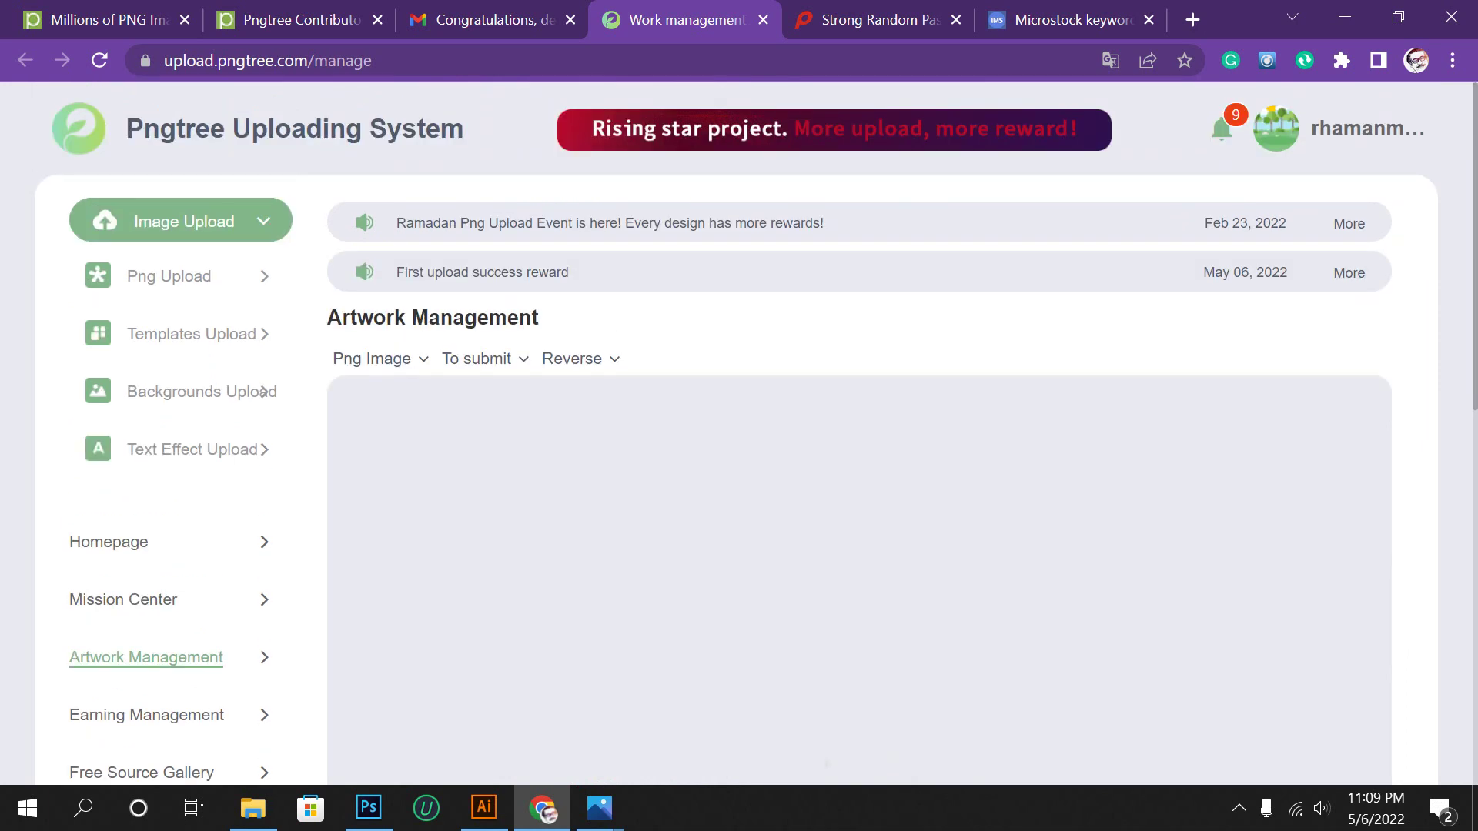
pyautogui.scroll(-3, 737, 434)
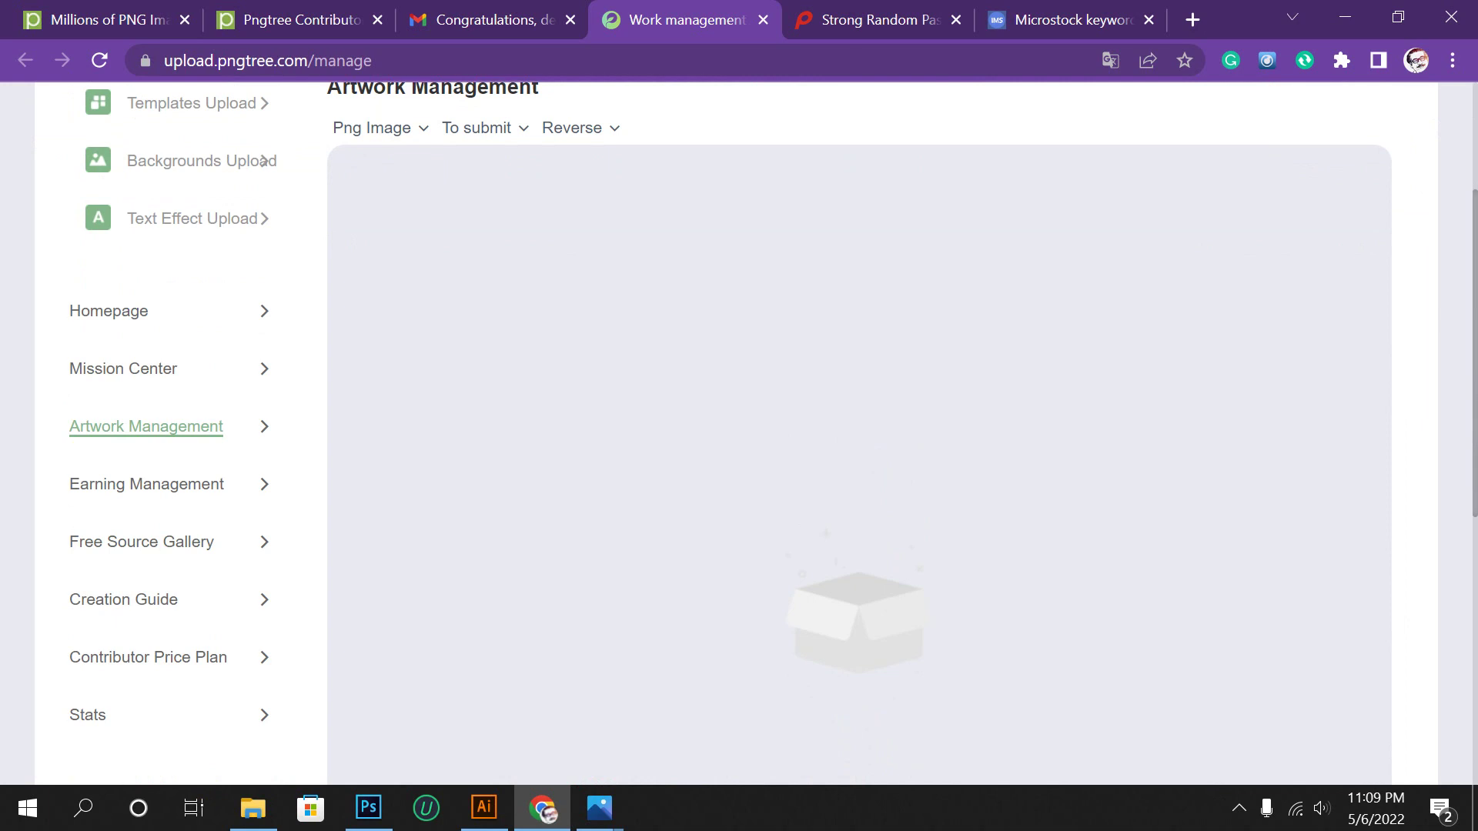
pyautogui.scroll(3, 736, 431)
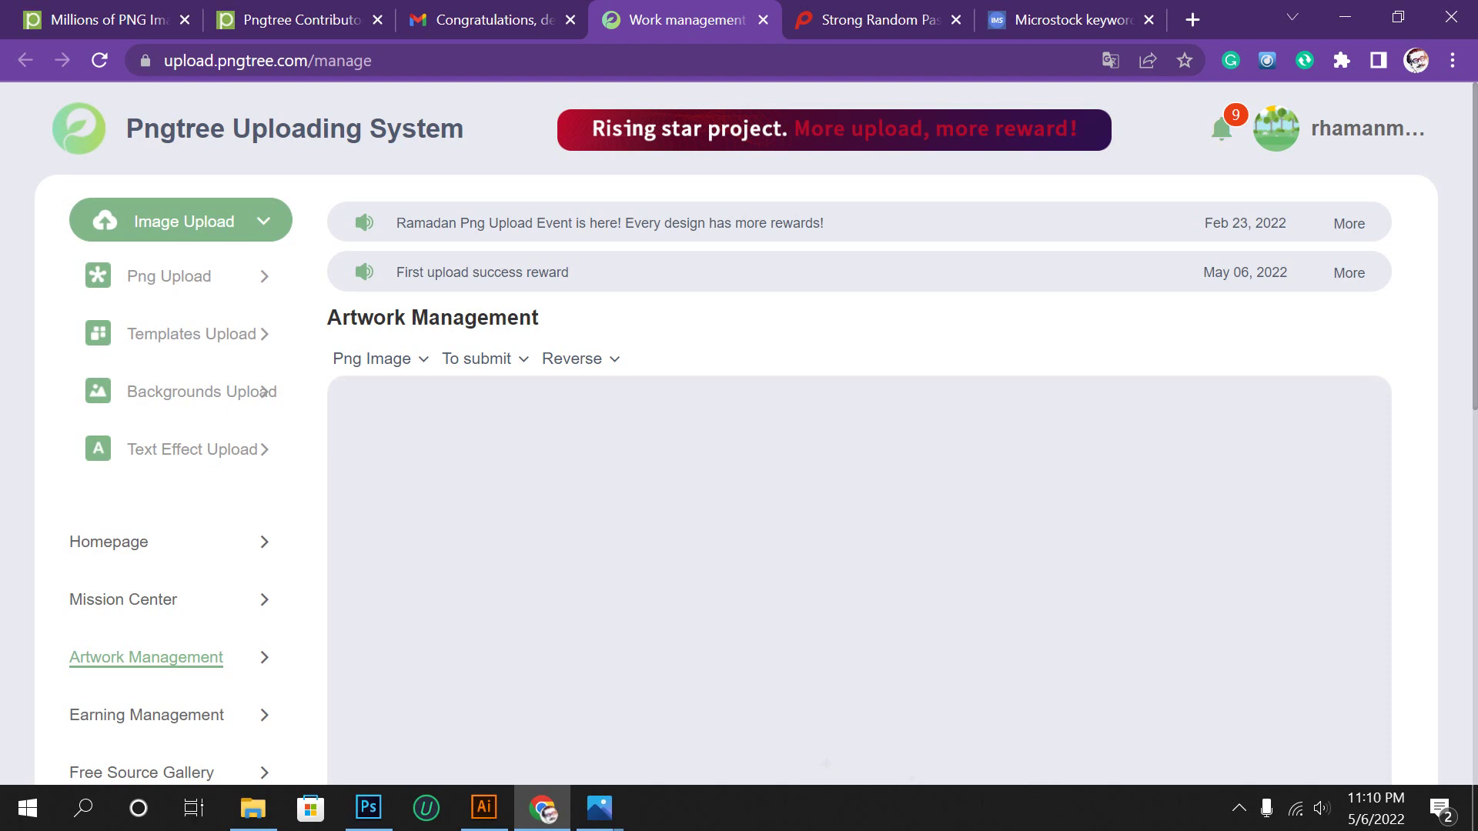
pyautogui.click(1239, 808)
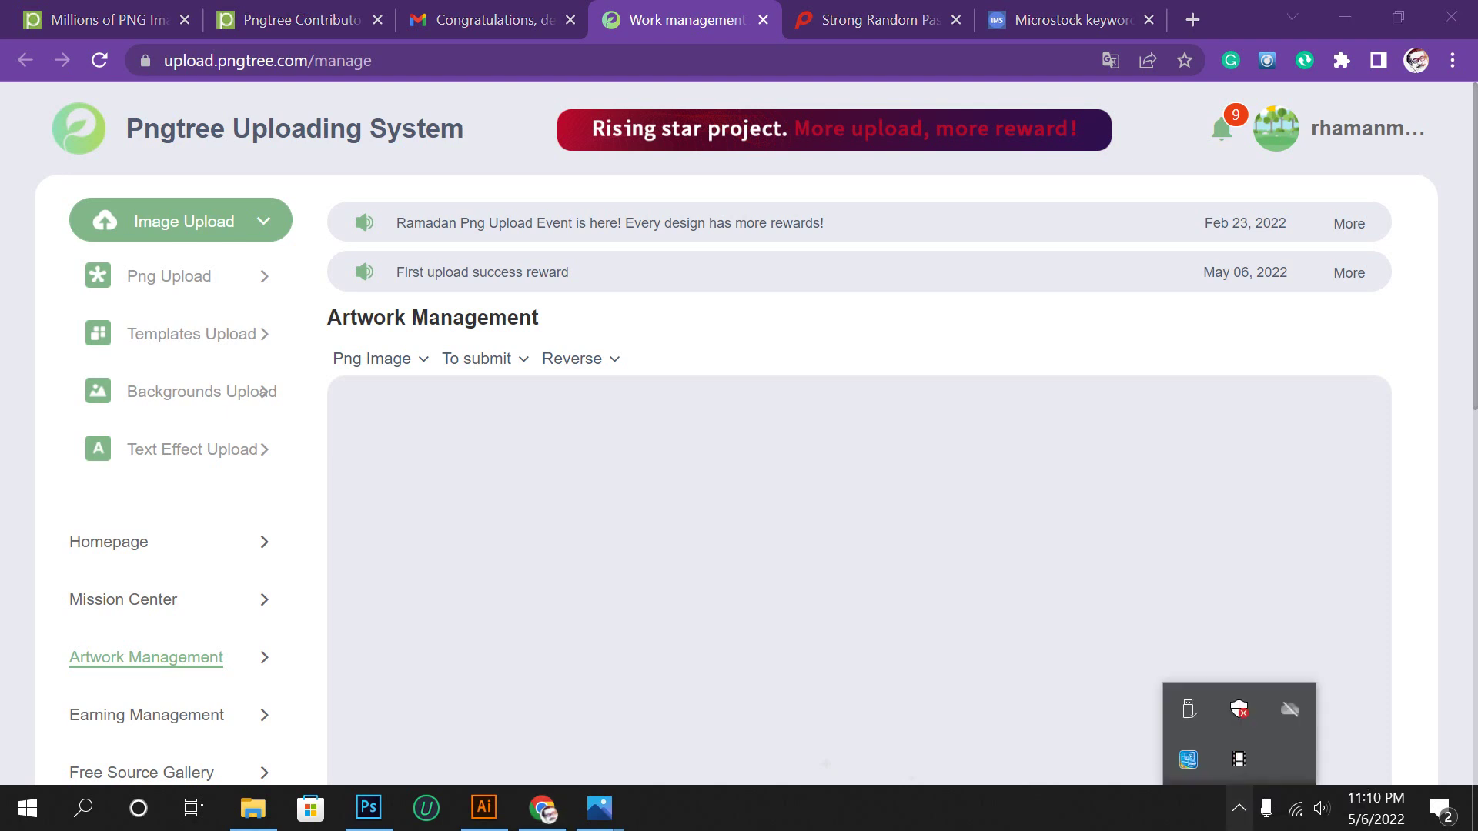
pyautogui.click(1240, 759)
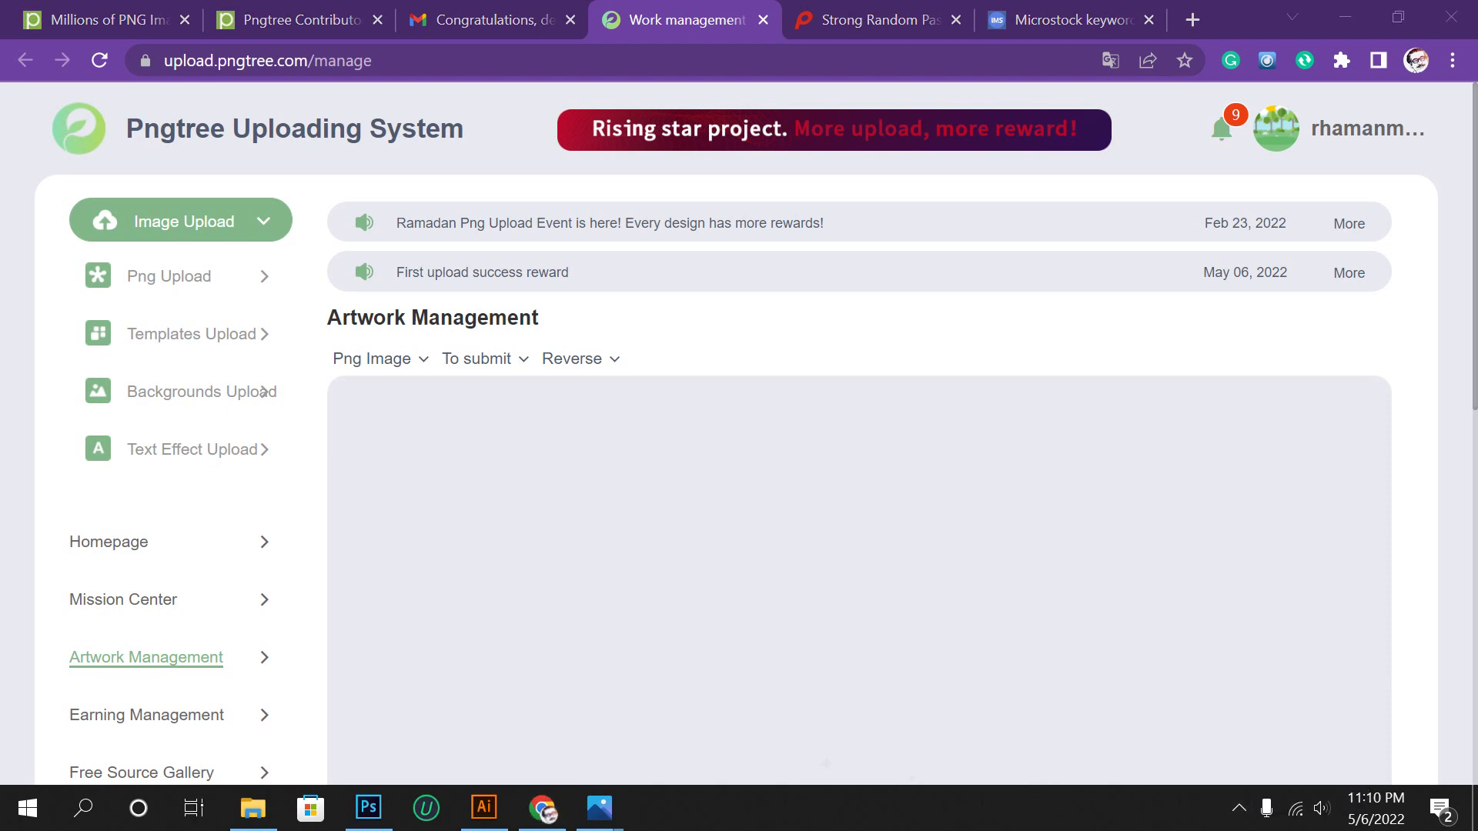